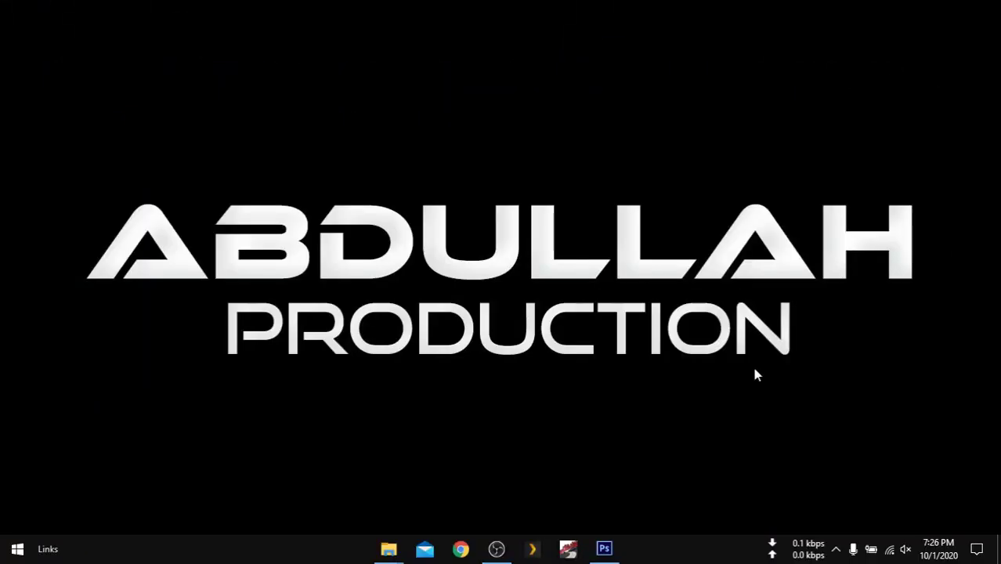
Bring Photoshop with the Demo.psd mockup back on screen and start a new document
{"action": "left_click", "coordinate": [615, 542]}
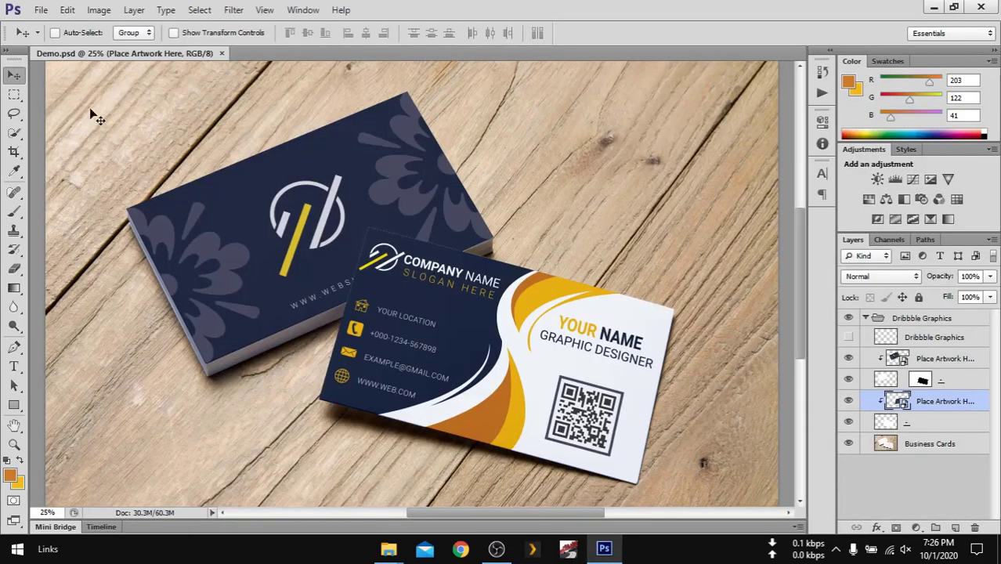
{"action": "left_click", "coordinate": [41, 10]}
{"action": "left_click", "coordinate": [55, 26]}
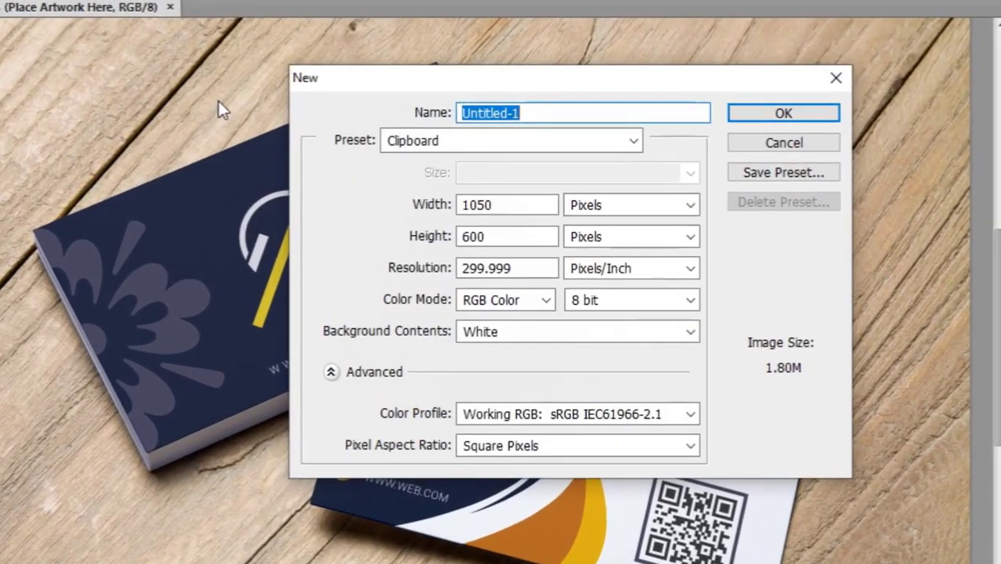
Create 'Business card_01' at 3.5 × 2 inches, 300 ppi, CMYK Color
{"action": "type", "text": "Busines"}
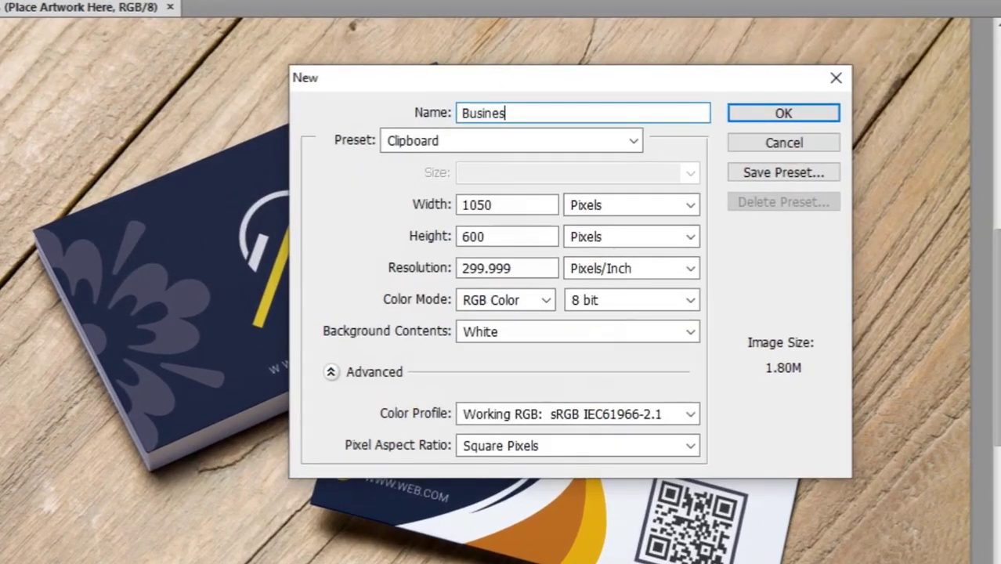
{"action": "type", "text": "card_01"}
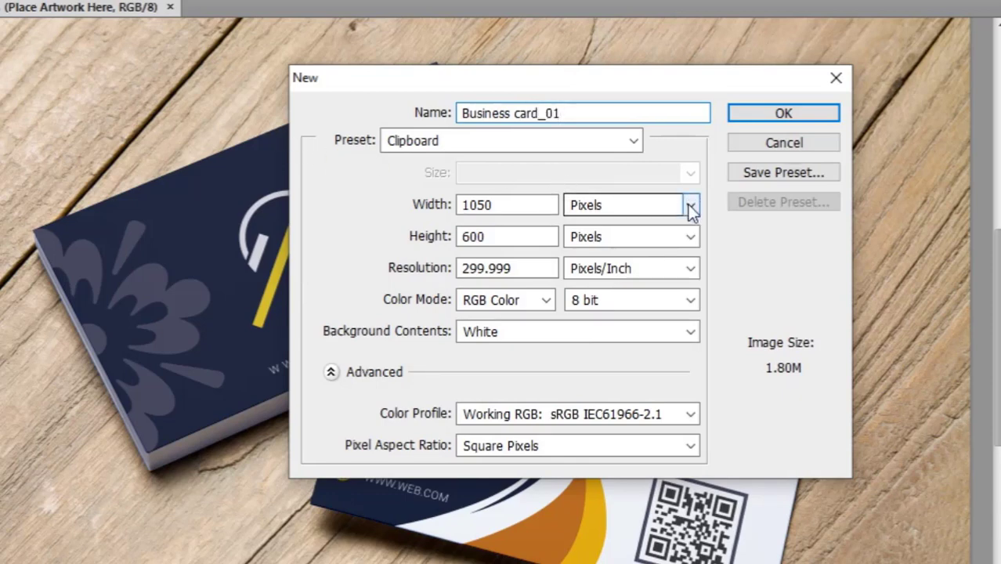
{"action": "left_click", "coordinate": [635, 205]}
{"action": "left_click", "coordinate": [633, 240]}
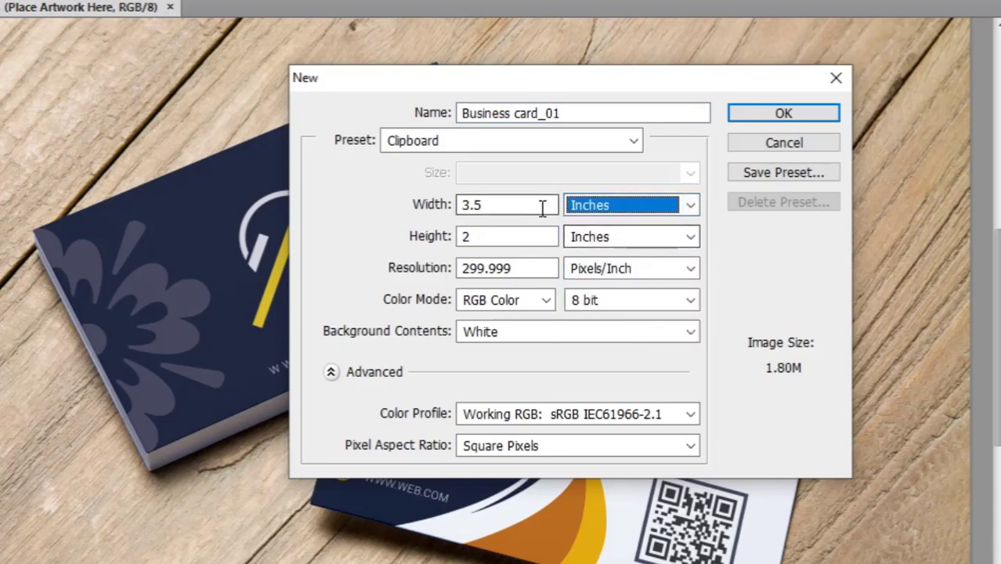
{"action": "left_click_drag", "start_coordinate": [543, 206], "coordinate": [459, 205]}
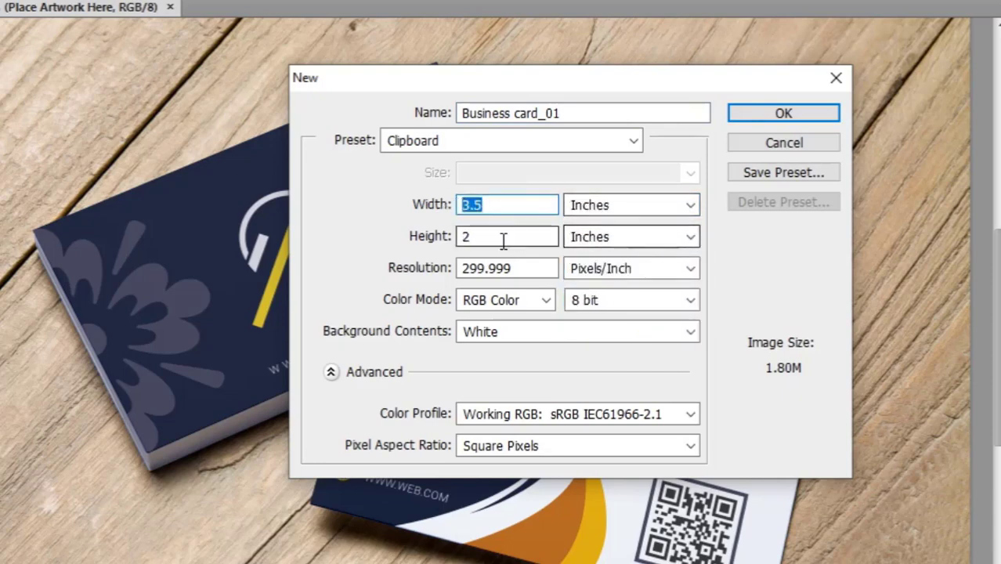
{"action": "left_click_drag", "start_coordinate": [503, 239], "coordinate": [454, 230]}
{"action": "left_click_drag", "start_coordinate": [543, 268], "coordinate": [415, 275]}
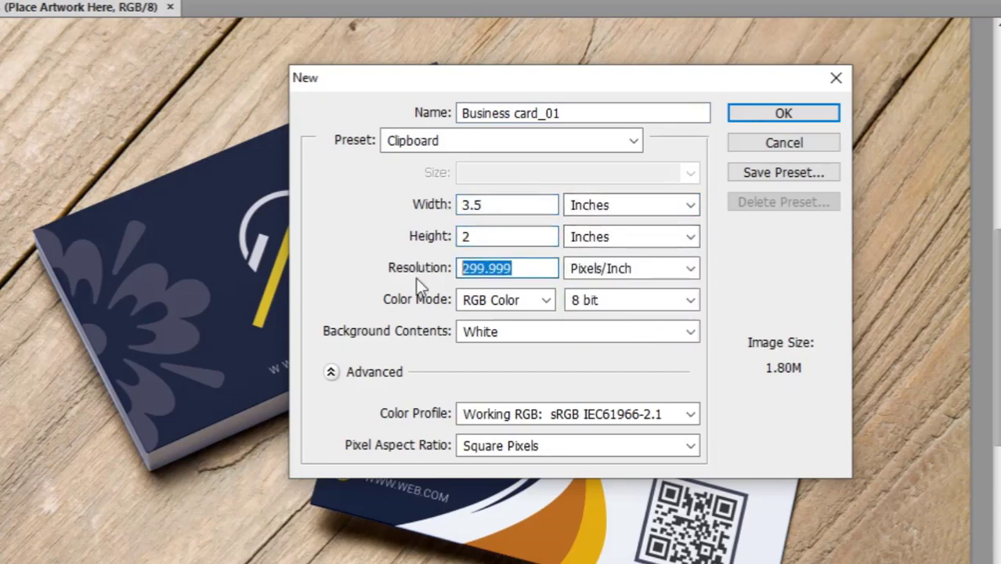
{"action": "type", "text": "300"}
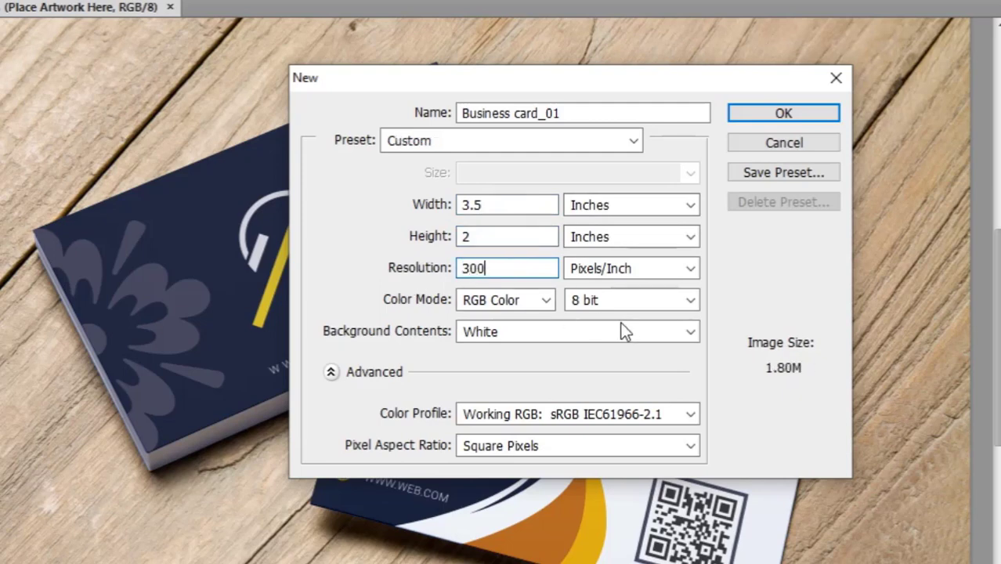
{"action": "left_click", "coordinate": [546, 300]}
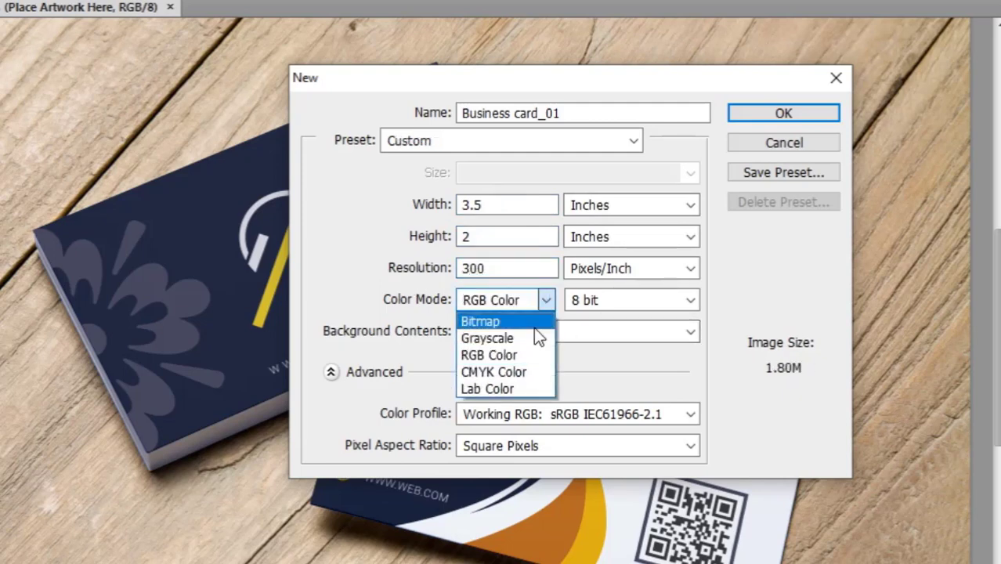
{"action": "left_click", "coordinate": [535, 375]}
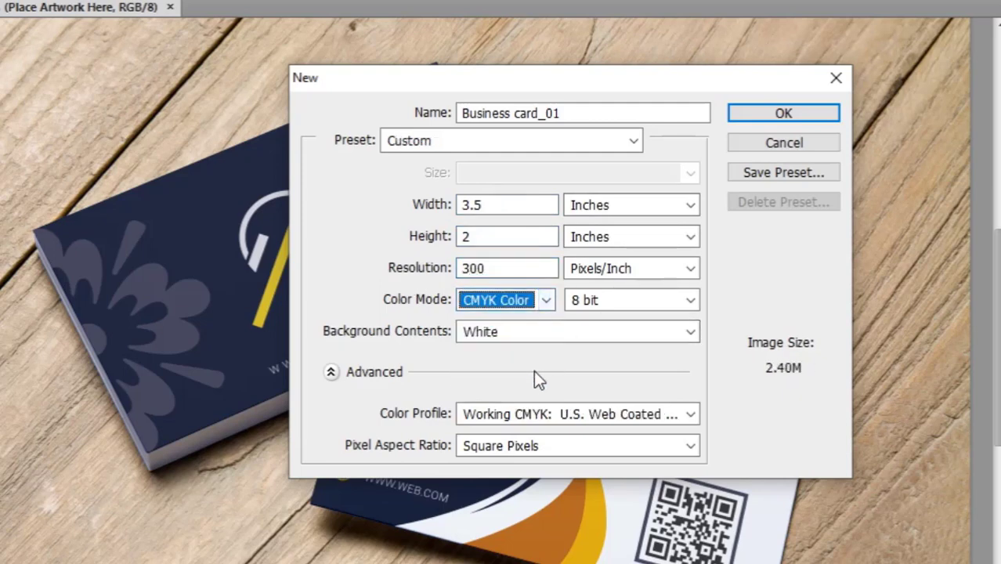
{"action": "left_click", "coordinate": [783, 115]}
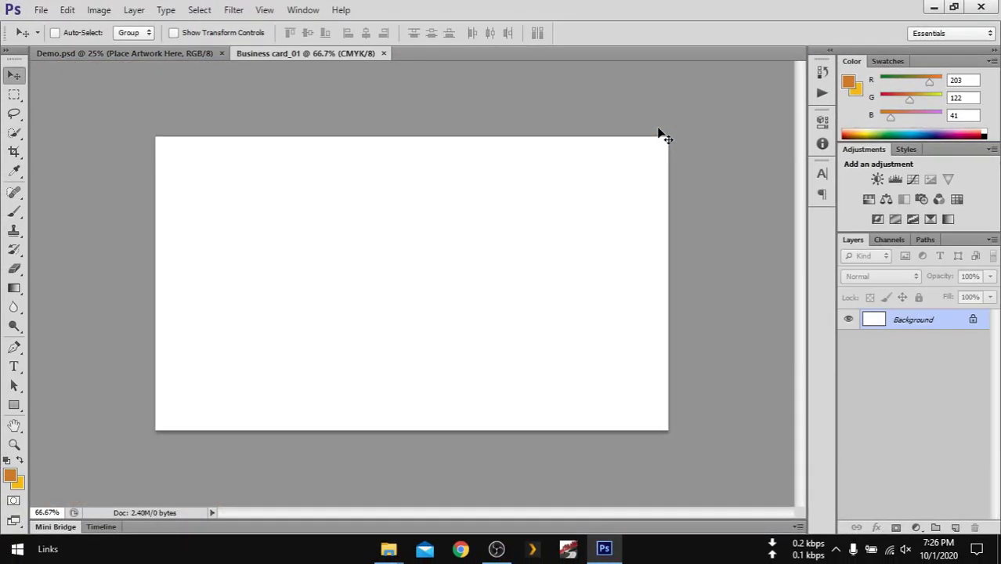
Turn on rulers and add guides at the canvas's left, right, top and bottom edges
{"action": "left_click", "coordinate": [264, 9]}
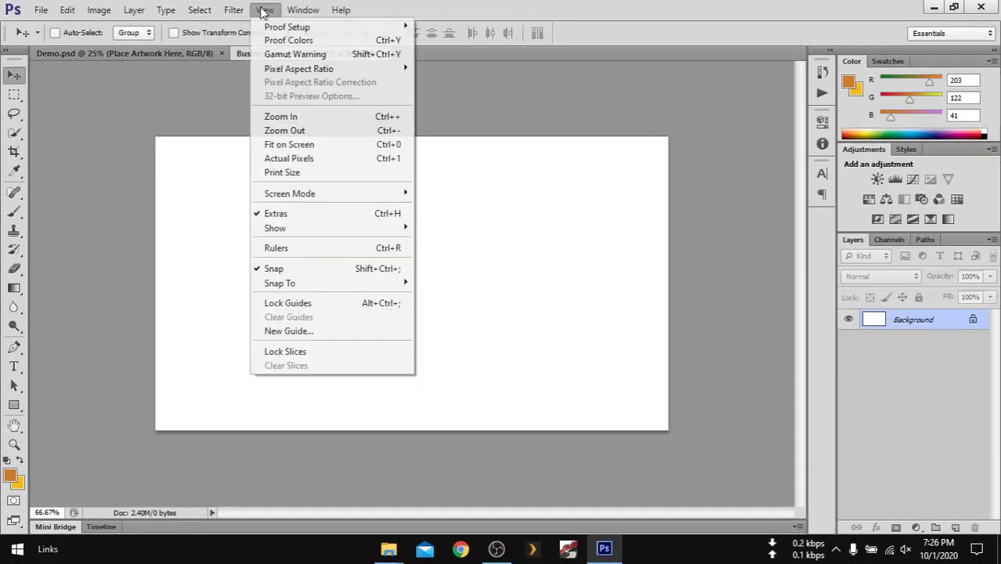
{"action": "left_click", "coordinate": [321, 249]}
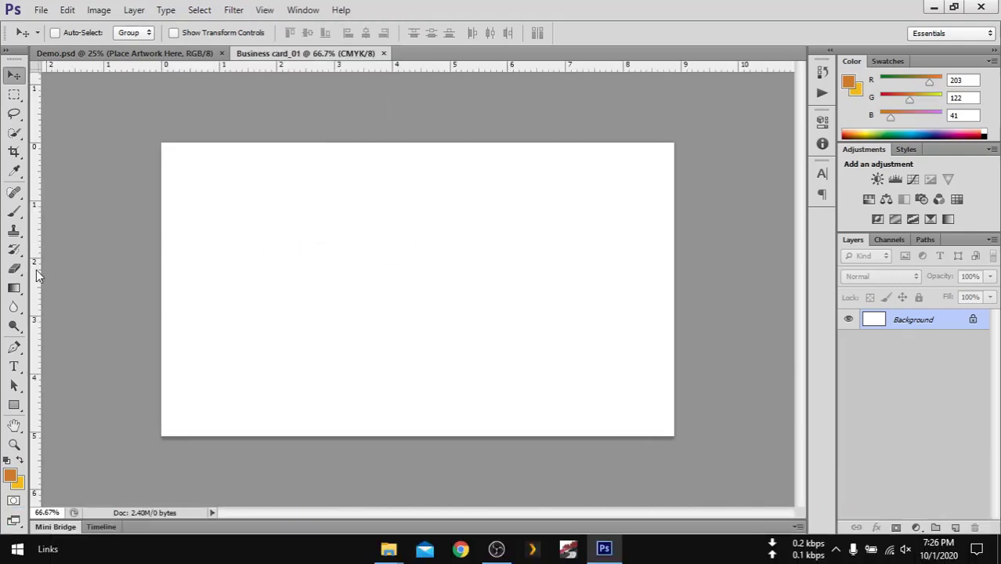
{"action": "left_click_drag", "start_coordinate": [34, 269], "coordinate": [160, 270]}
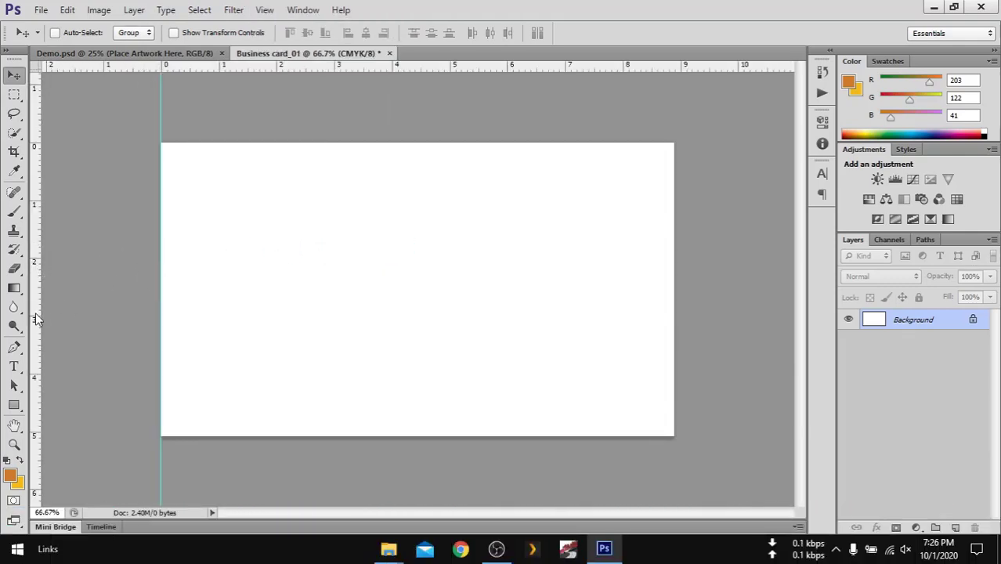
{"action": "left_click_drag", "start_coordinate": [34, 313], "coordinate": [674, 285]}
{"action": "left_click_drag", "start_coordinate": [658, 68], "coordinate": [662, 143]}
{"action": "mouse_move", "coordinate": [662, 67]}
{"action": "left_mouse_down"}
{"action": "mouse_move", "coordinate": [673, 449]}
{"action": "mouse_move", "coordinate": [678, 439]}
{"action": "left_mouse_up"}
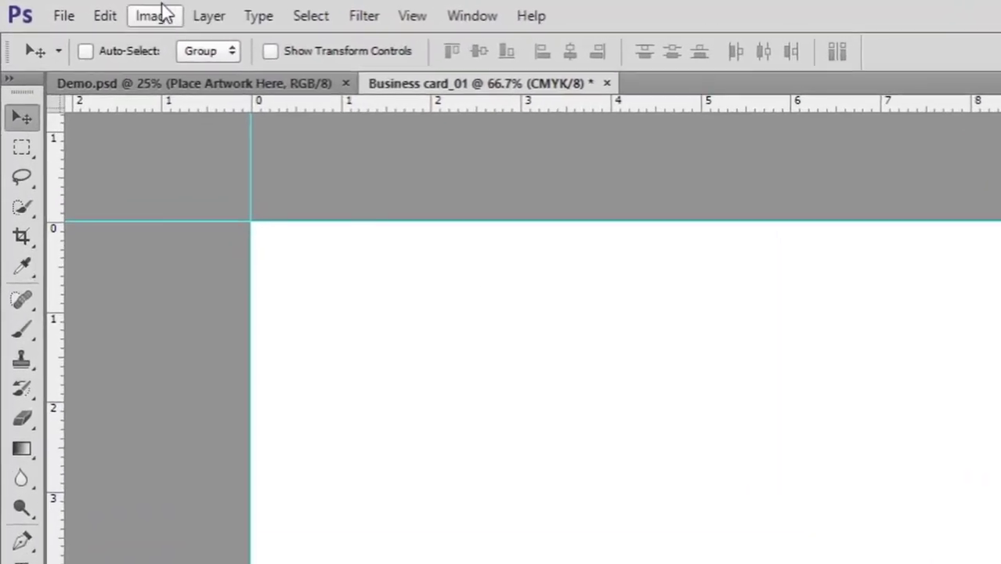
Use Canvas Size to add 0.25 inch to width and height, relative, in inches
{"action": "left_click", "coordinate": [114, 11]}
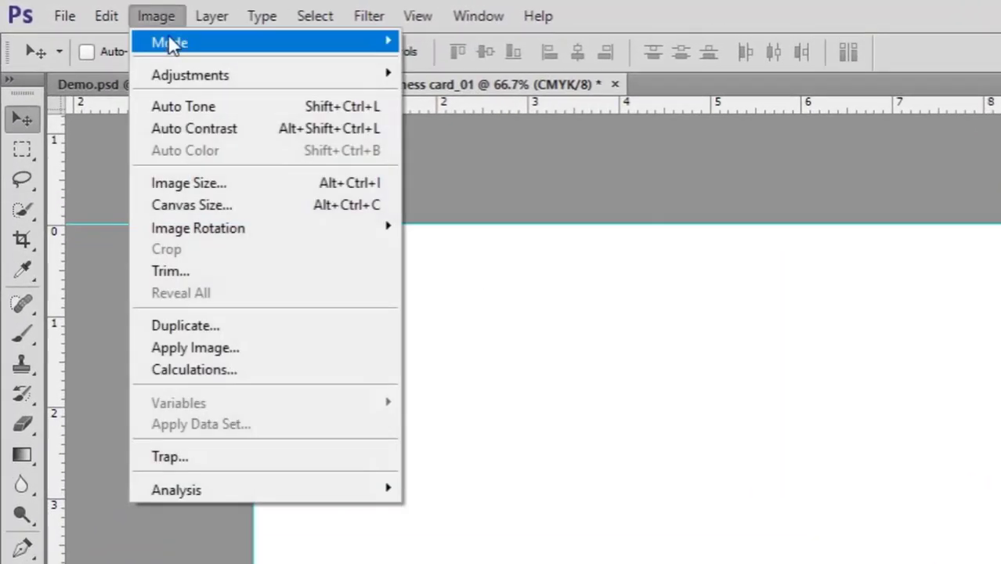
{"action": "left_click", "coordinate": [199, 208]}
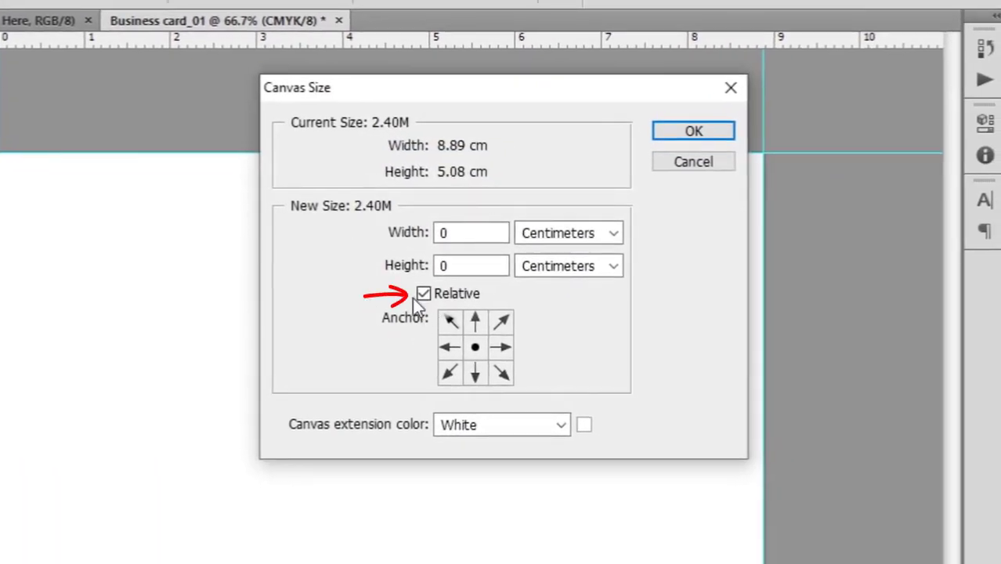
{"action": "left_click", "coordinate": [568, 232]}
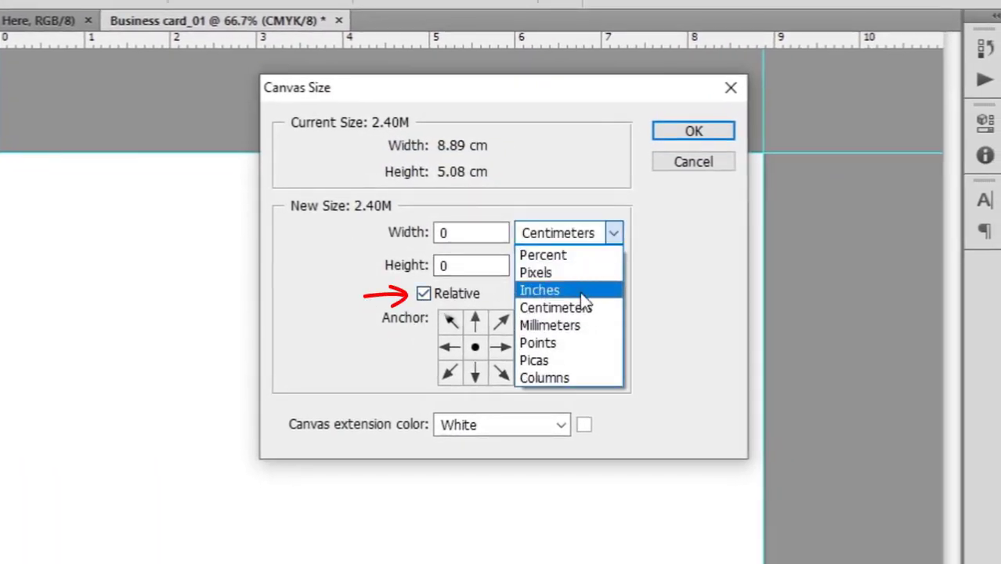
{"action": "left_click", "coordinate": [580, 291]}
{"action": "left_click", "coordinate": [472, 235]}
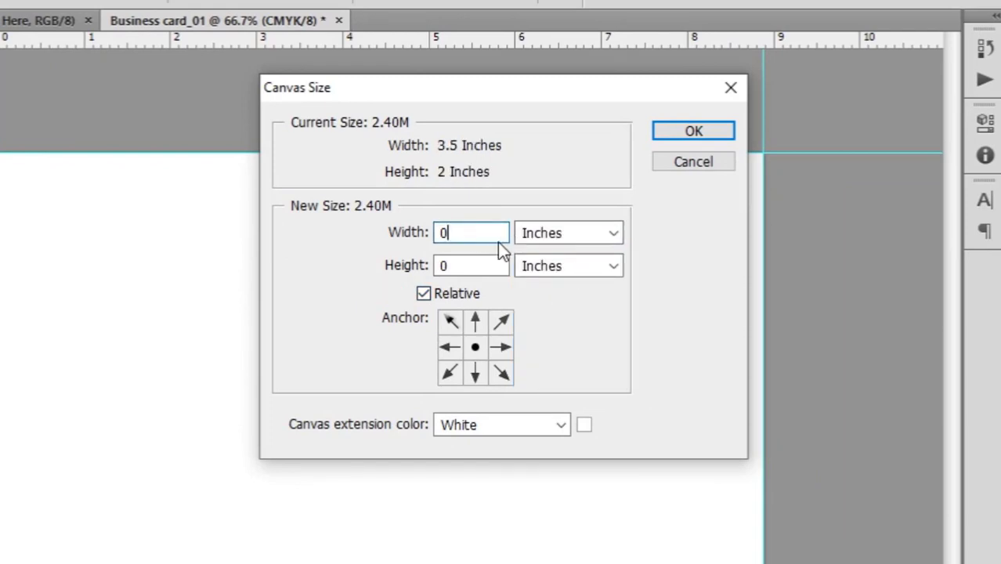
{"action": "type", "text": ".25"}
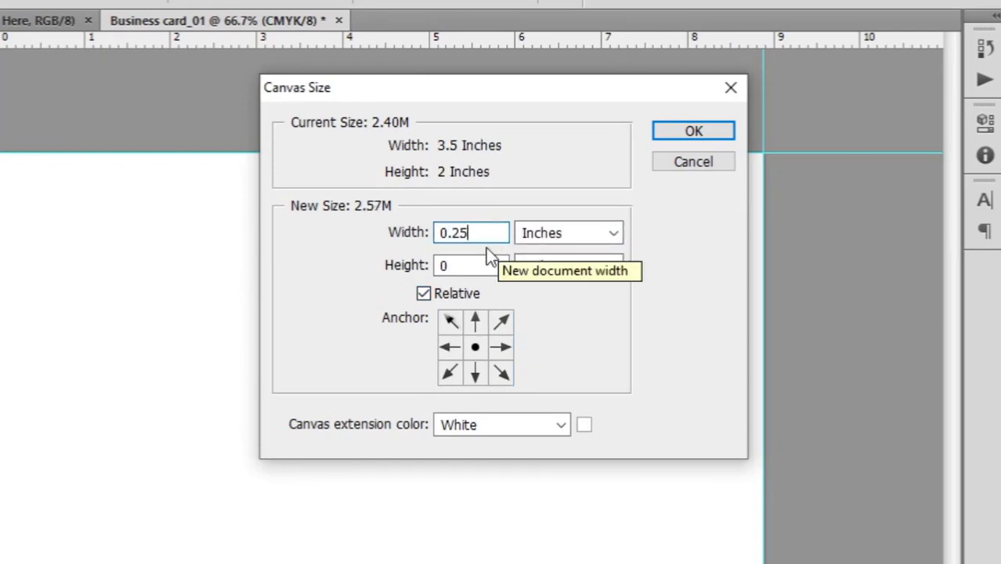
{"action": "left_click", "coordinate": [467, 267]}
{"action": "type", "text": "."}
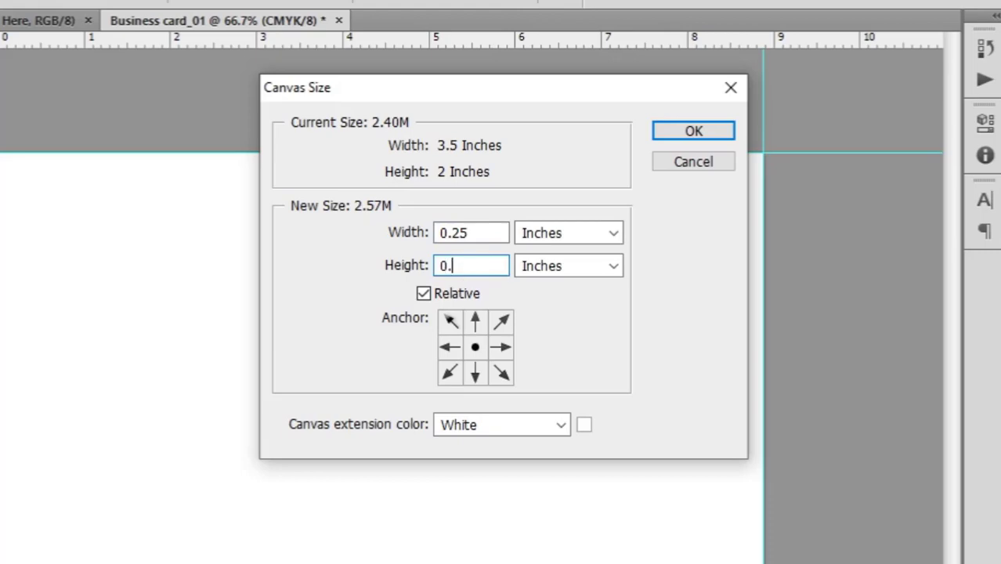
{"action": "type", "text": "25"}
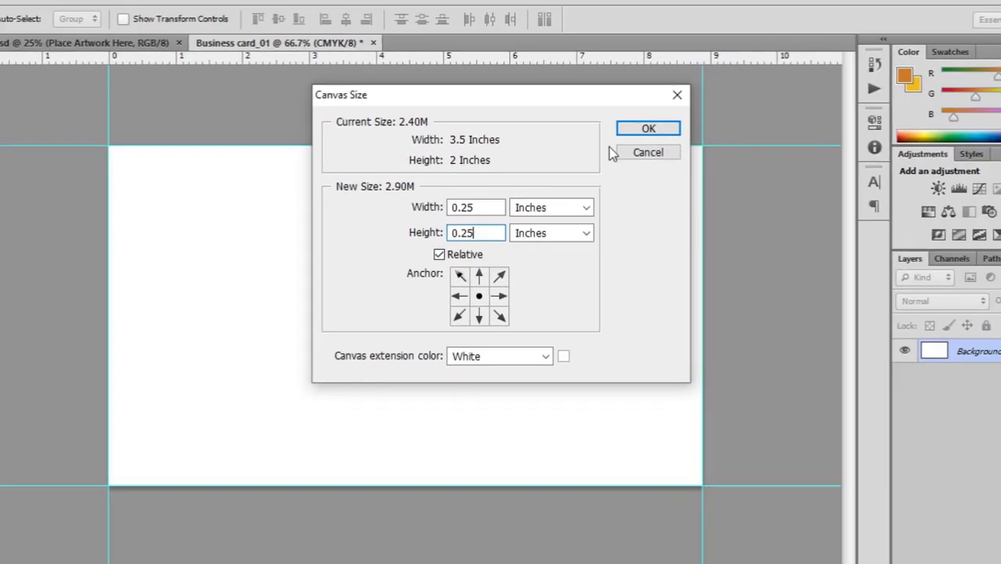
{"action": "left_click", "coordinate": [649, 128]}
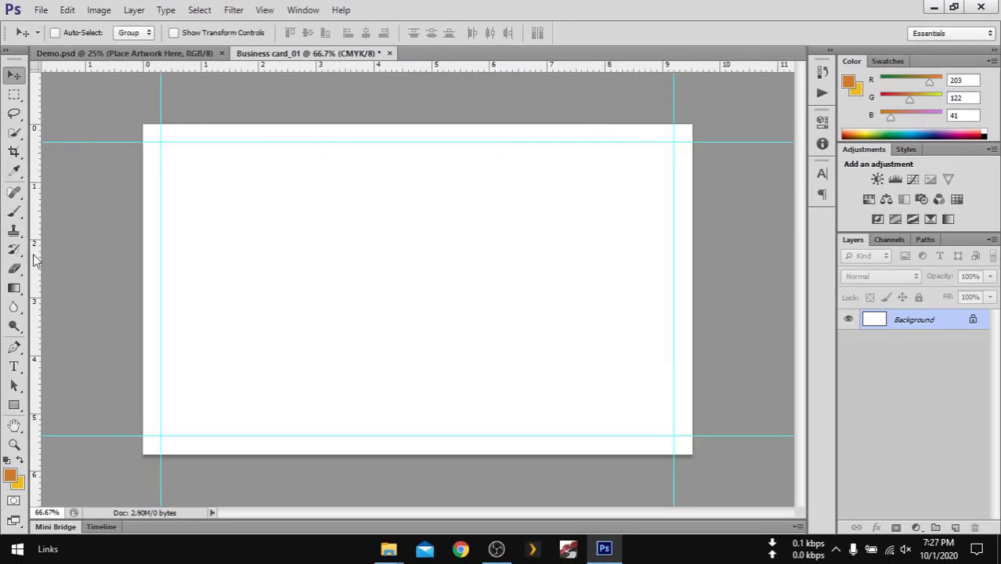
Add guides along the left, right, top and bottom edges of the enlarged canvas
{"action": "left_click_drag", "start_coordinate": [35, 260], "coordinate": [143, 232]}
{"action": "mouse_move", "coordinate": [37, 283]}
{"action": "left_mouse_down"}
{"action": "mouse_move", "coordinate": [294, 290]}
{"action": "mouse_move", "coordinate": [692, 270]}
{"action": "left_mouse_up"}
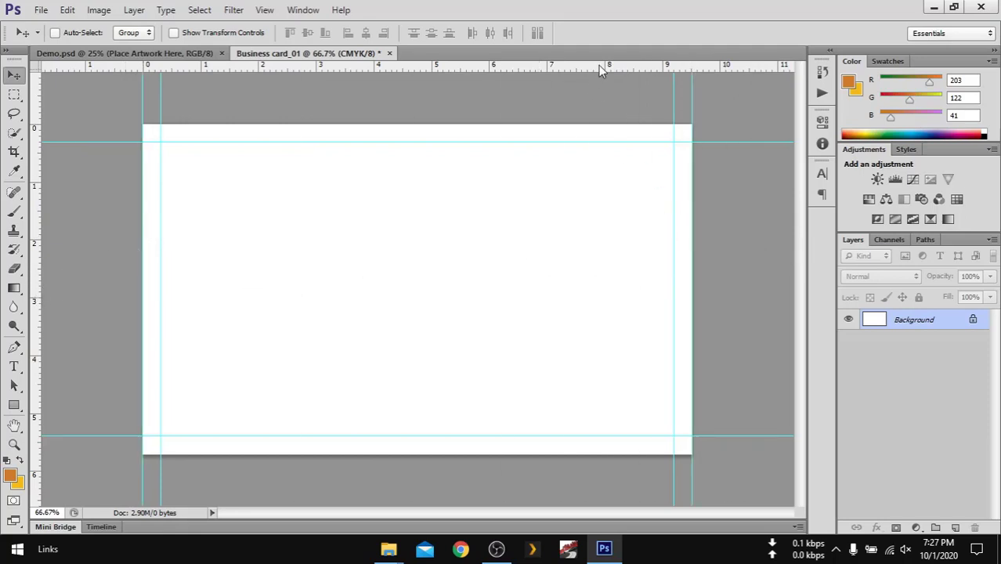
{"action": "left_click_drag", "start_coordinate": [599, 66], "coordinate": [587, 452]}
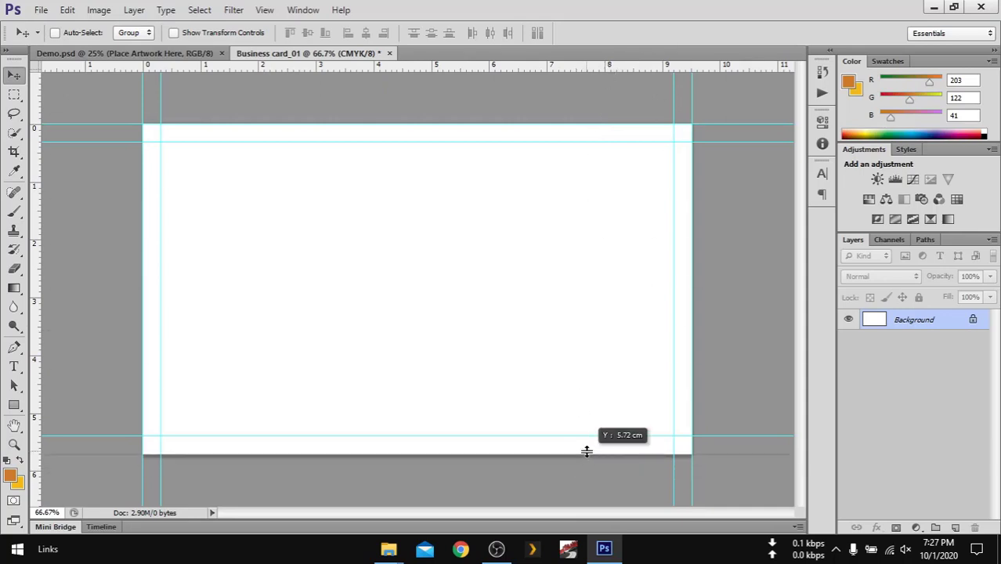
{"action": "left_click_drag", "start_coordinate": [586, 452], "coordinate": [587, 453]}
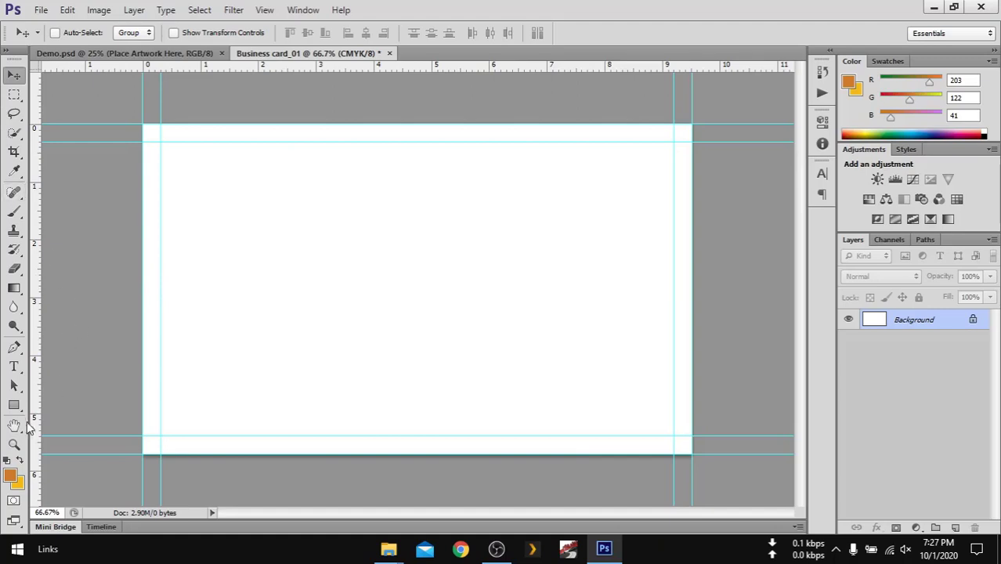
{"action": "left_click", "coordinate": [13, 405]}
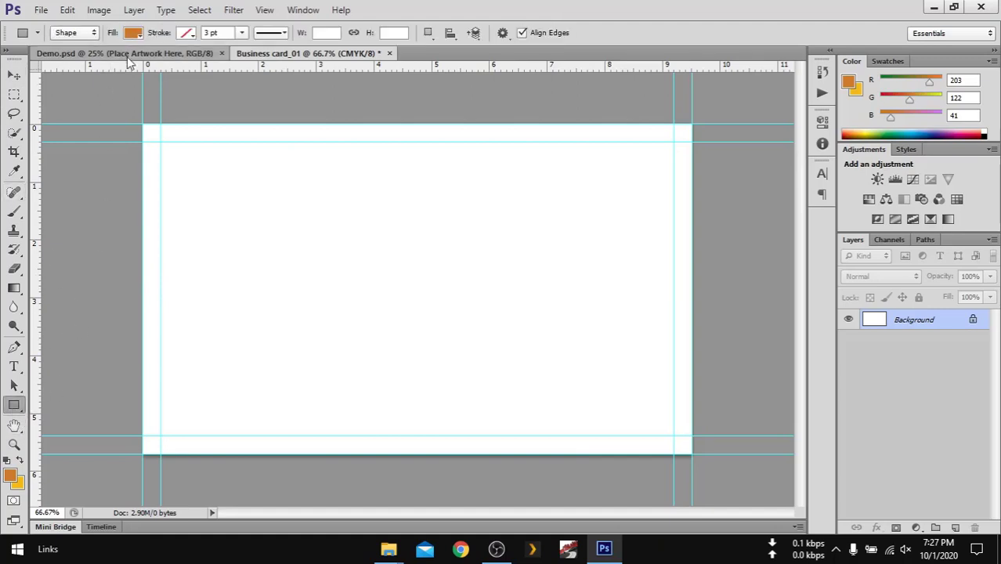
Draw a dark navy rectangle covering the whole enlarged card
{"action": "left_click", "coordinate": [134, 33]}
{"action": "left_click", "coordinate": [89, 103]}
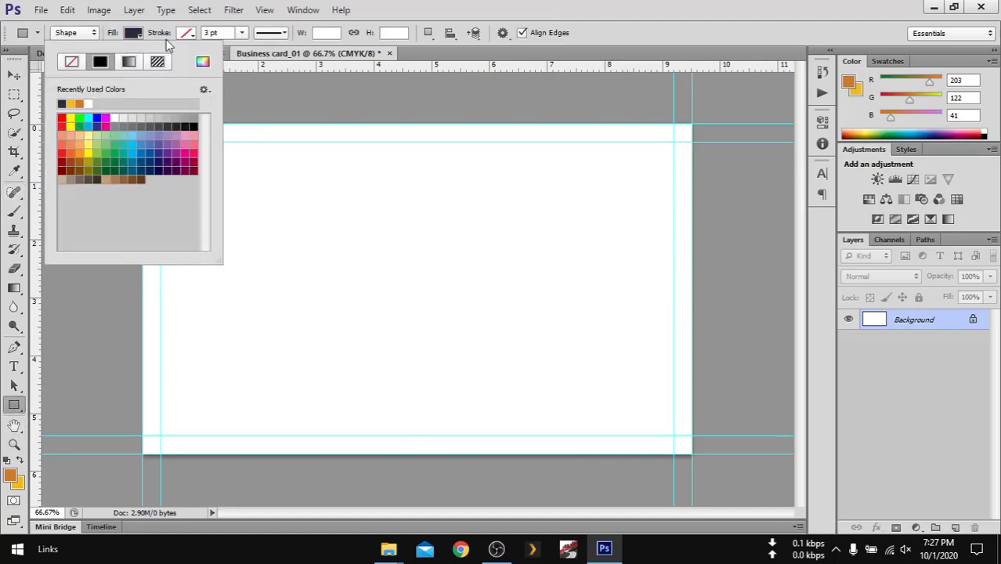
{"action": "left_click", "coordinate": [134, 36]}
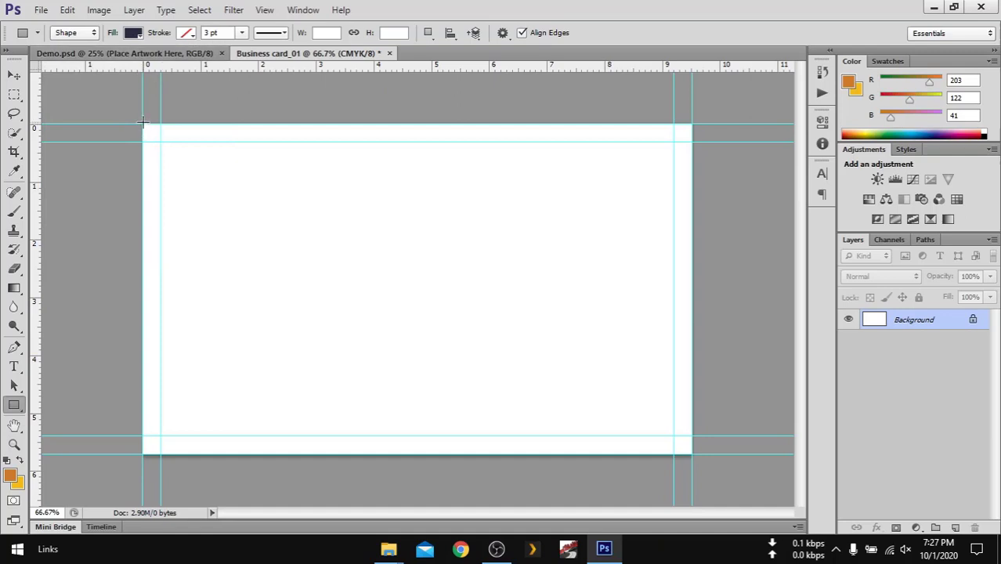
{"action": "left_click_drag", "start_coordinate": [142, 122], "coordinate": [691, 456]}
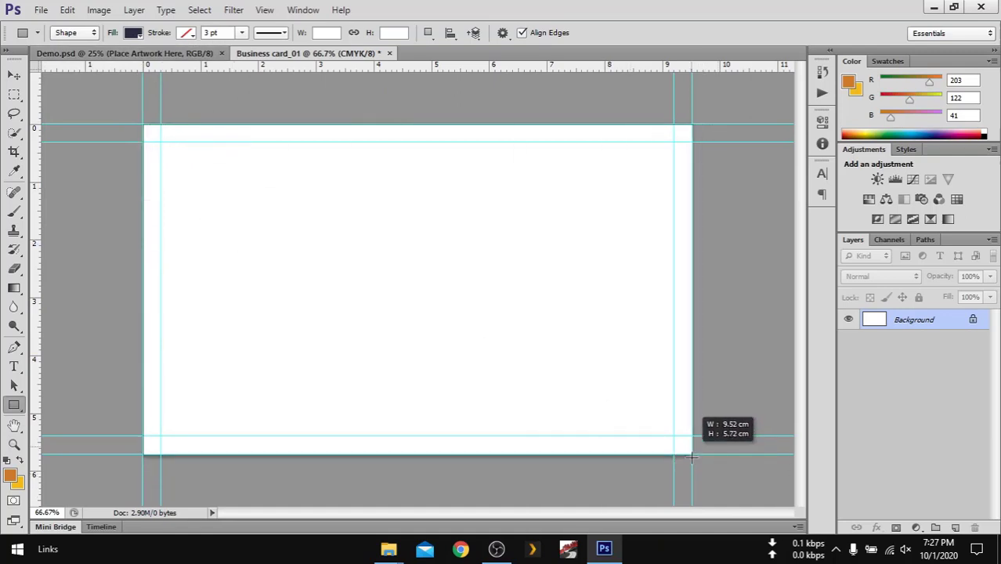
{"action": "left_click_drag", "start_coordinate": [691, 453], "coordinate": [691, 453]}
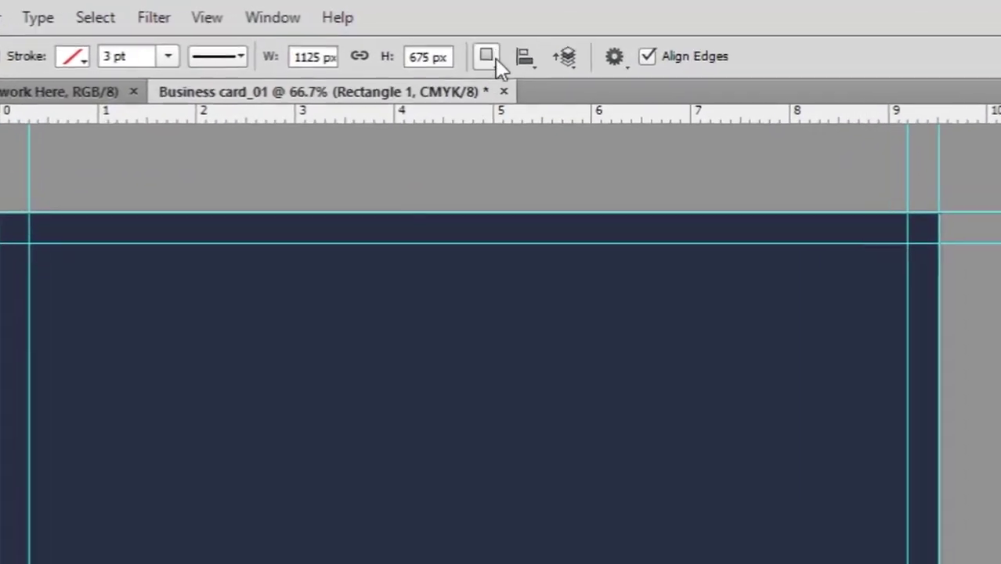
Use Exclude Overlapping Shapes to cut the inner trim area out of the navy rectangle
{"action": "left_click", "coordinate": [493, 60]}
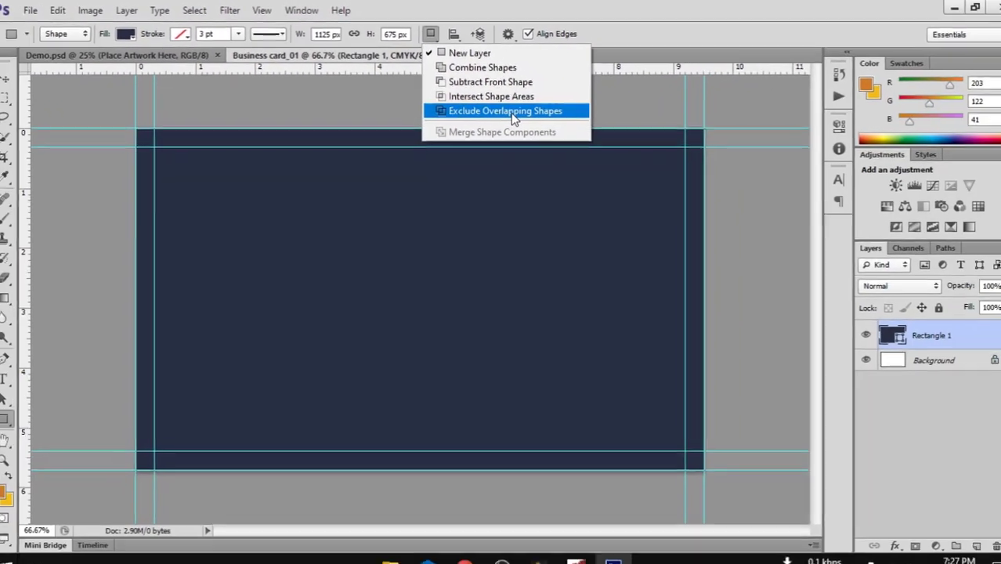
{"action": "left_click", "coordinate": [513, 111]}
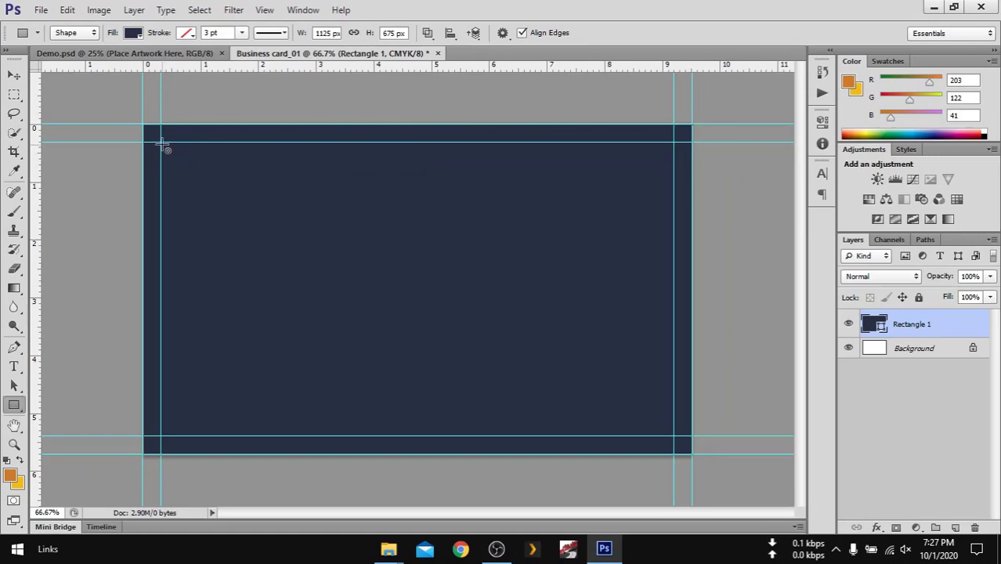
{"action": "left_click_drag", "start_coordinate": [161, 142], "coordinate": [674, 436]}
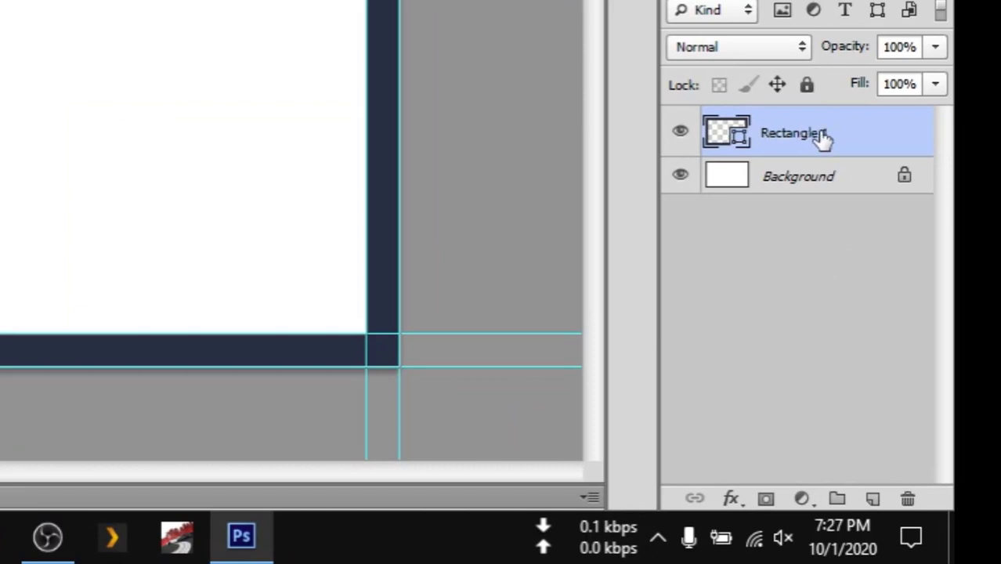
Rename the Rectangle 1 layer to 'Bleed'
{"action": "double_click", "coordinate": [814, 133]}
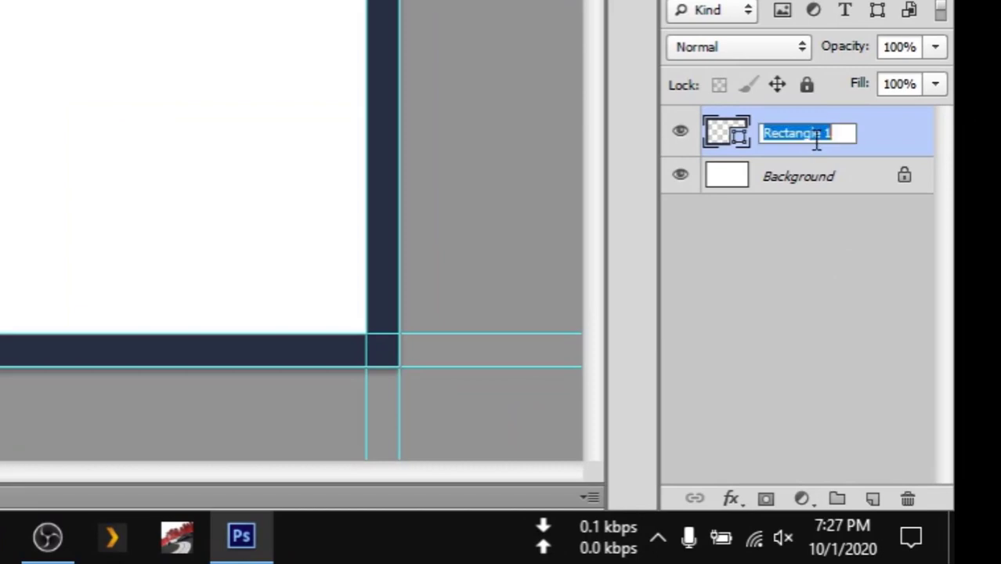
{"action": "type", "text": "Bleed"}
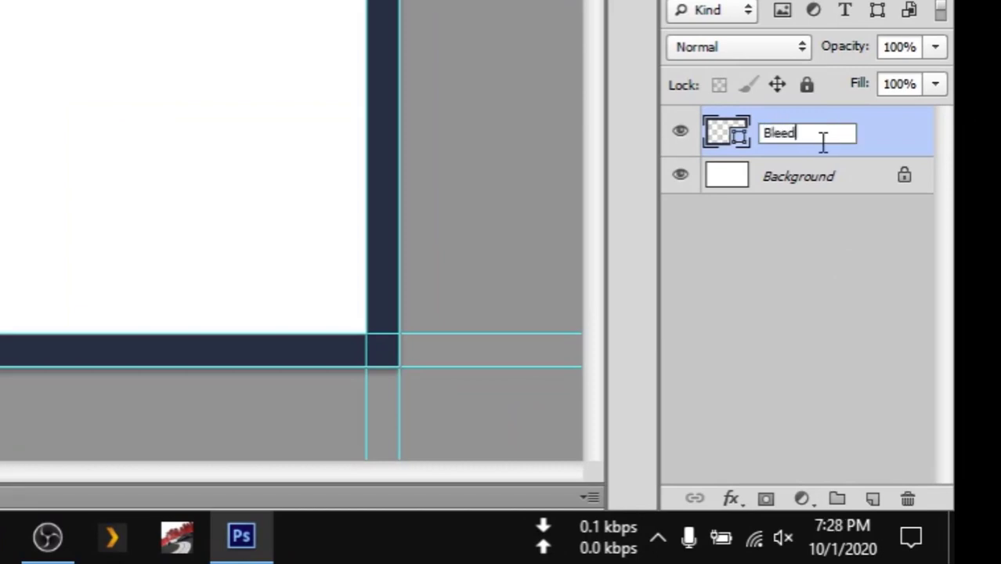
{"action": "key", "text": "Return"}
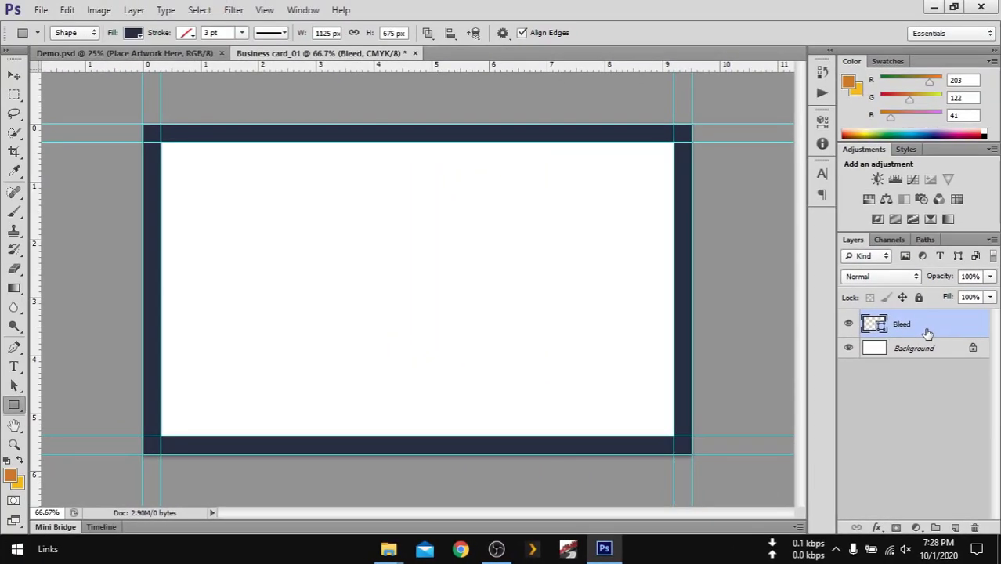
On a new layer, draw a navy rectangle to the bleed edges, with hidden Bleed layer above
{"action": "left_click", "coordinate": [958, 527]}
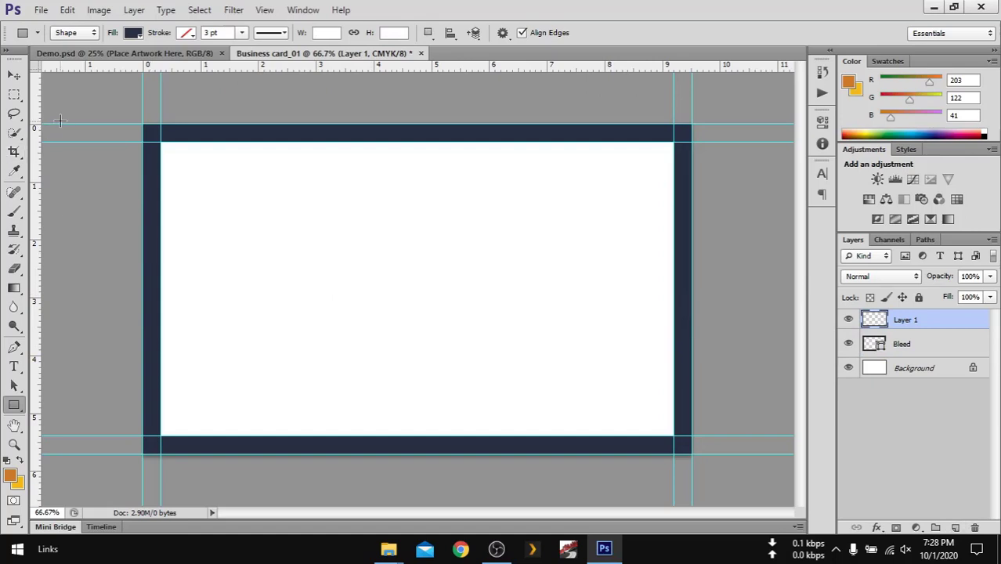
{"action": "left_click", "coordinate": [848, 344]}
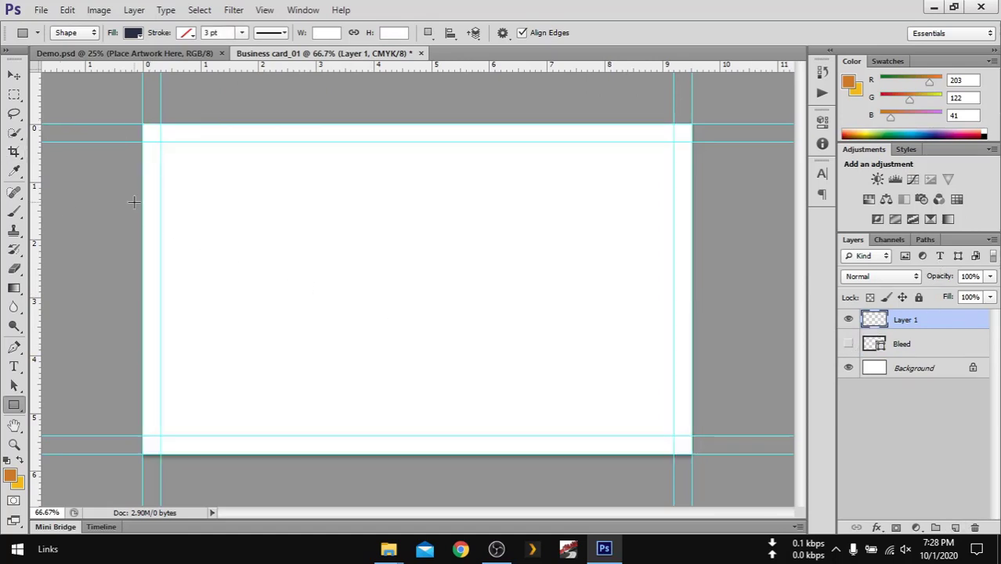
{"action": "left_click_drag", "start_coordinate": [142, 123], "coordinate": [643, 463]}
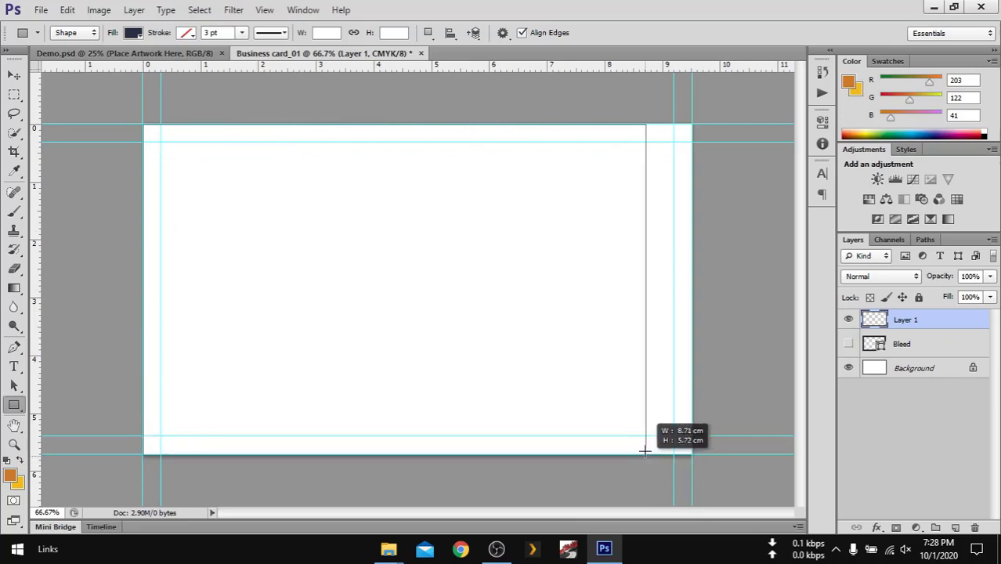
{"action": "left_click_drag", "start_coordinate": [643, 463], "coordinate": [692, 455]}
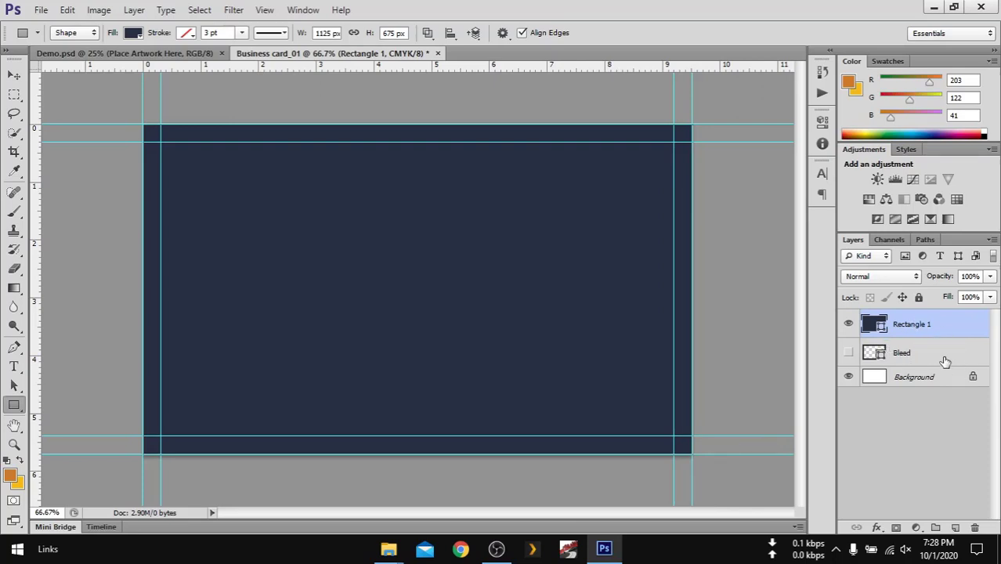
{"action": "left_click_drag", "start_coordinate": [886, 357], "coordinate": [893, 315]}
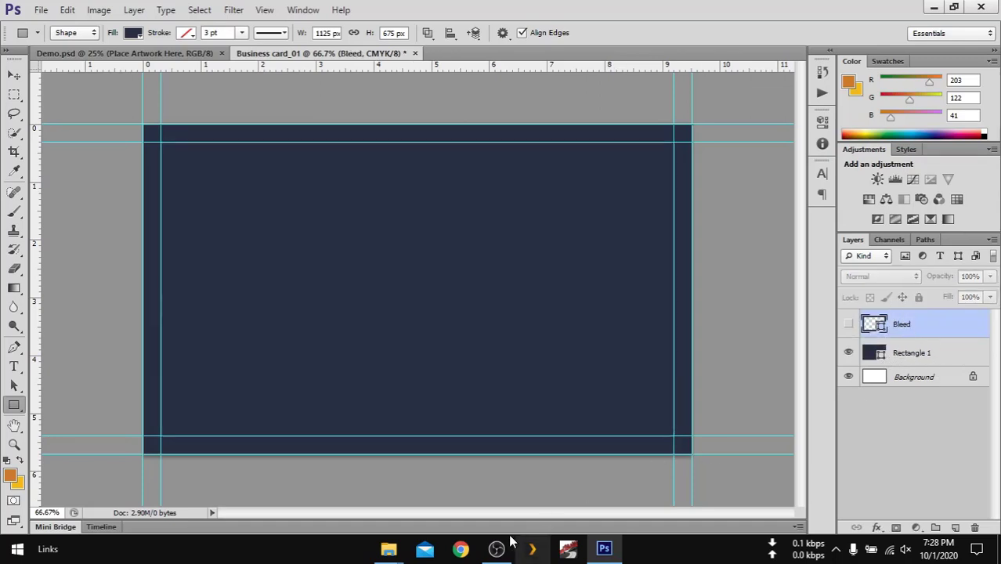
Drag the Demo image from the YouTube Project folder into Photoshop
{"action": "left_click", "coordinate": [389, 548]}
{"action": "left_click", "coordinate": [439, 510]}
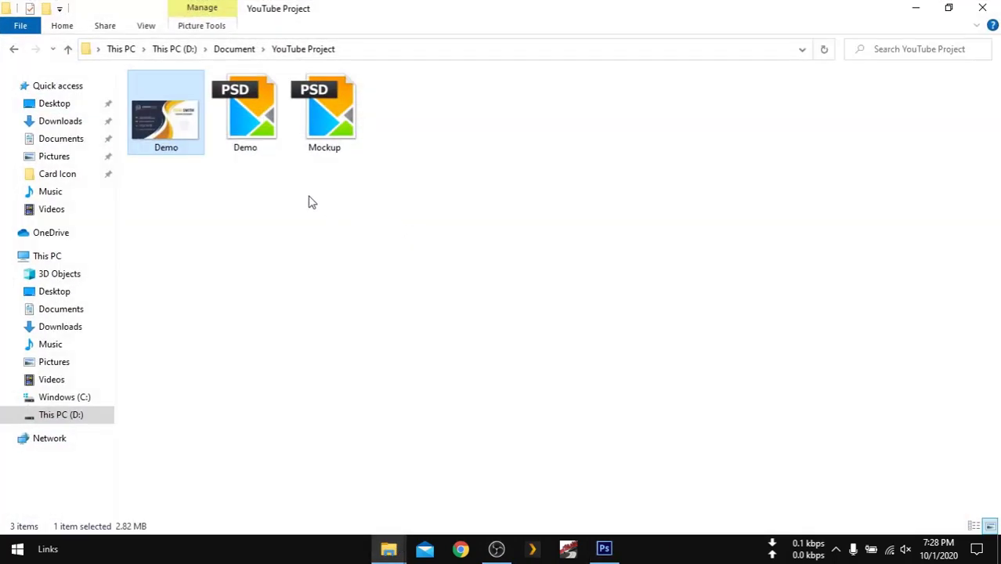
{"action": "mouse_move", "coordinate": [166, 130]}
{"action": "left_mouse_down"}
{"action": "mouse_move", "coordinate": [605, 541]}
{"action": "mouse_move", "coordinate": [533, 384]}
{"action": "left_mouse_up"}
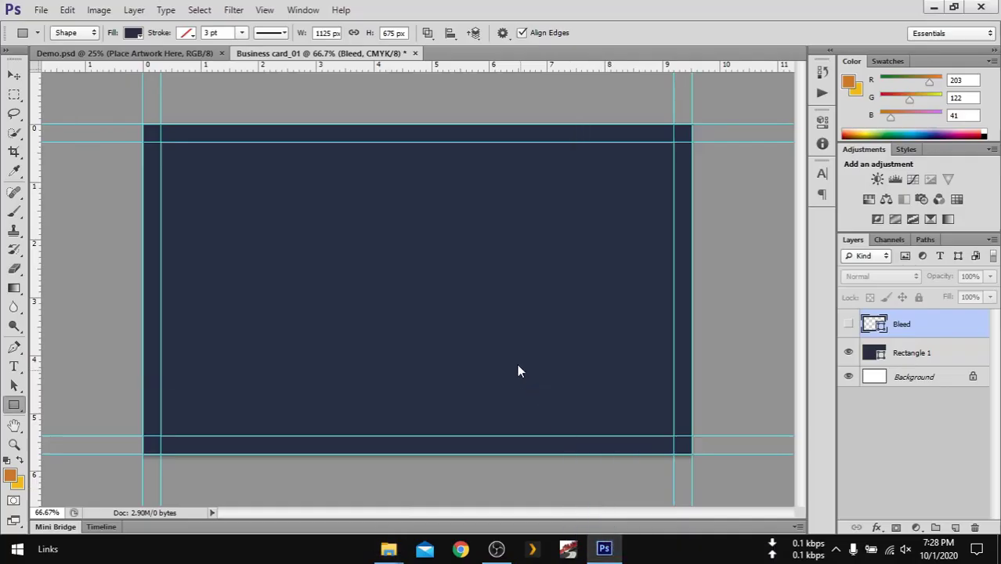
Move and scale the placed Demo image to fill the card, then toggle its visibility to compare
{"action": "left_click_drag", "start_coordinate": [292, 291], "coordinate": [271, 273]}
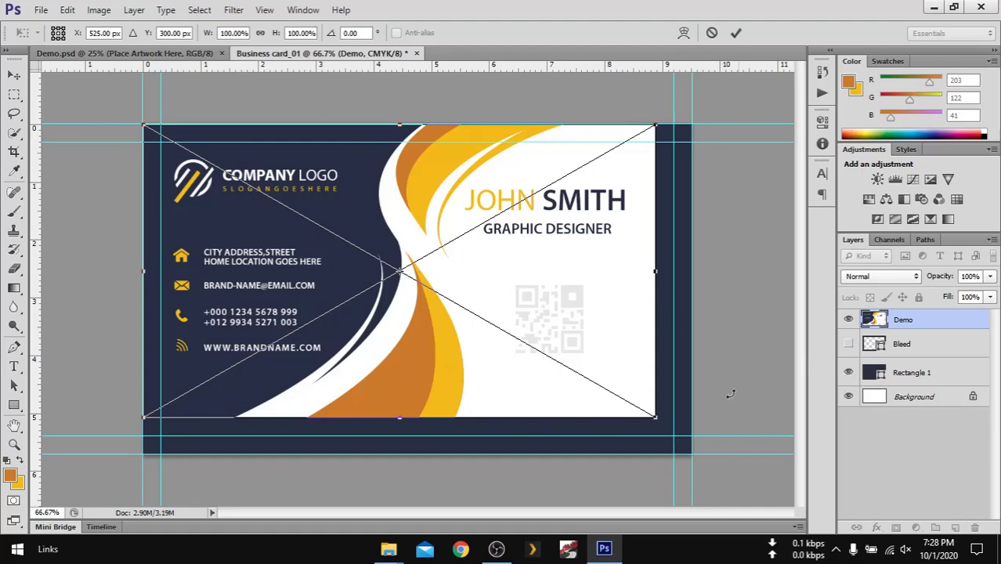
{"action": "left_click_drag", "start_coordinate": [656, 420], "coordinate": [693, 455]}
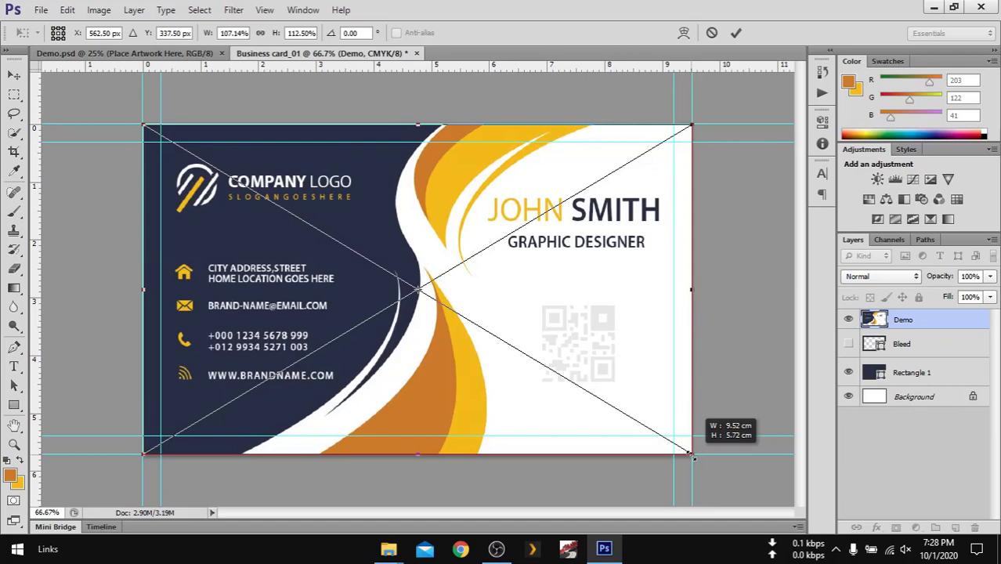
{"action": "left_click", "coordinate": [737, 32]}
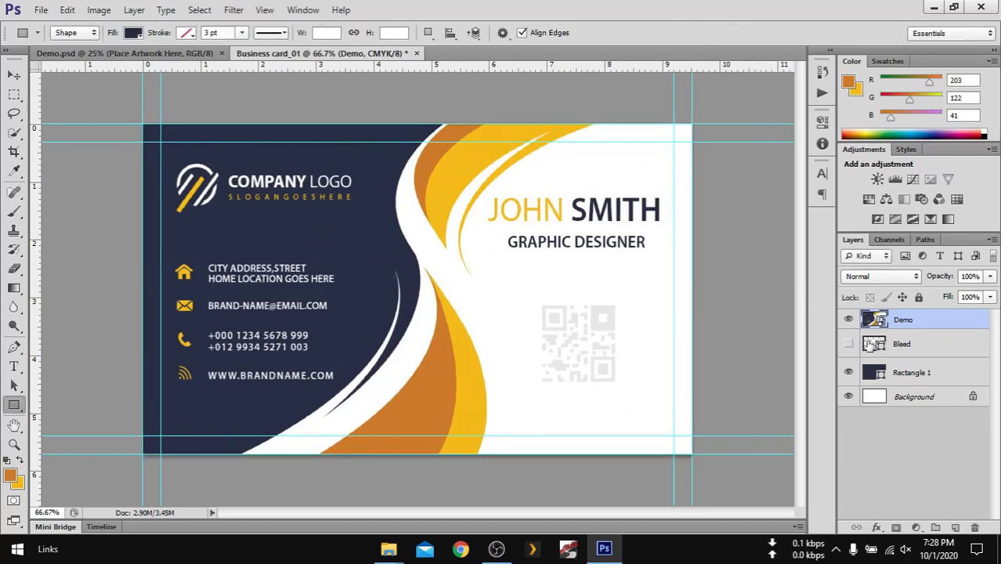
{"action": "left_click", "coordinate": [848, 321]}
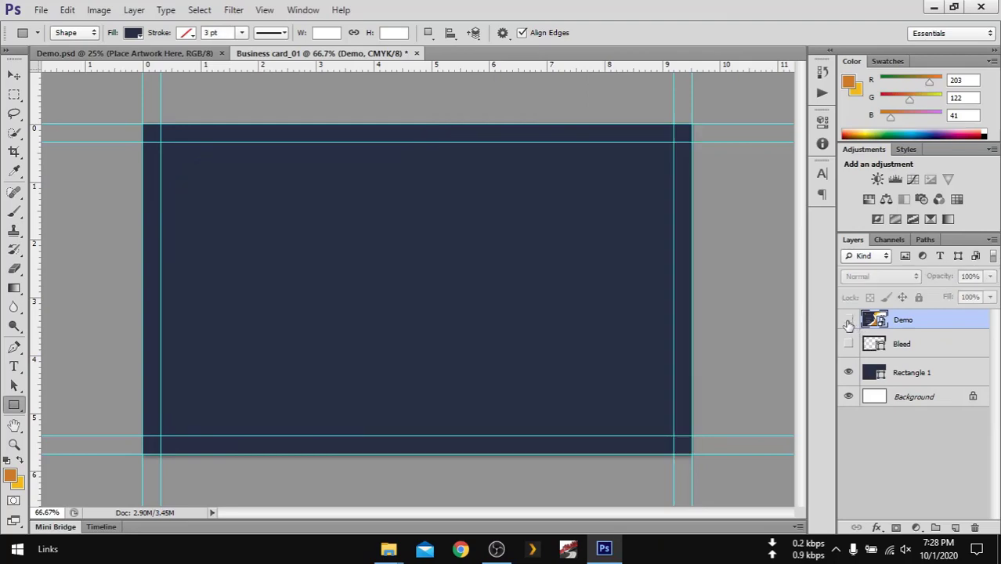
{"action": "left_click", "coordinate": [848, 321]}
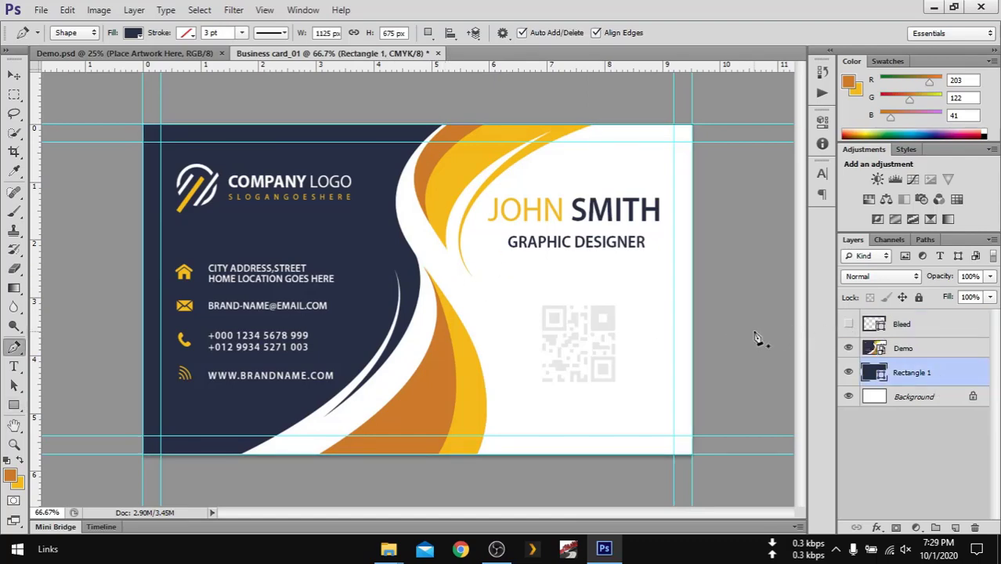
Zoom in and add guides where the waves meet and at the wave tip
{"action": "key", "text": "ctrl+plus"}
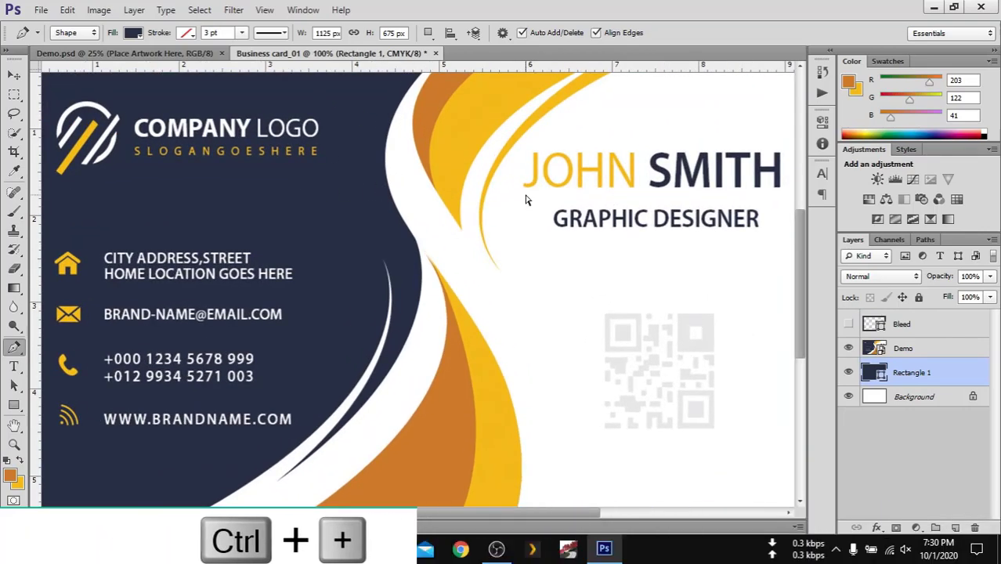
{"action": "key", "text": "ctrl+plus"}
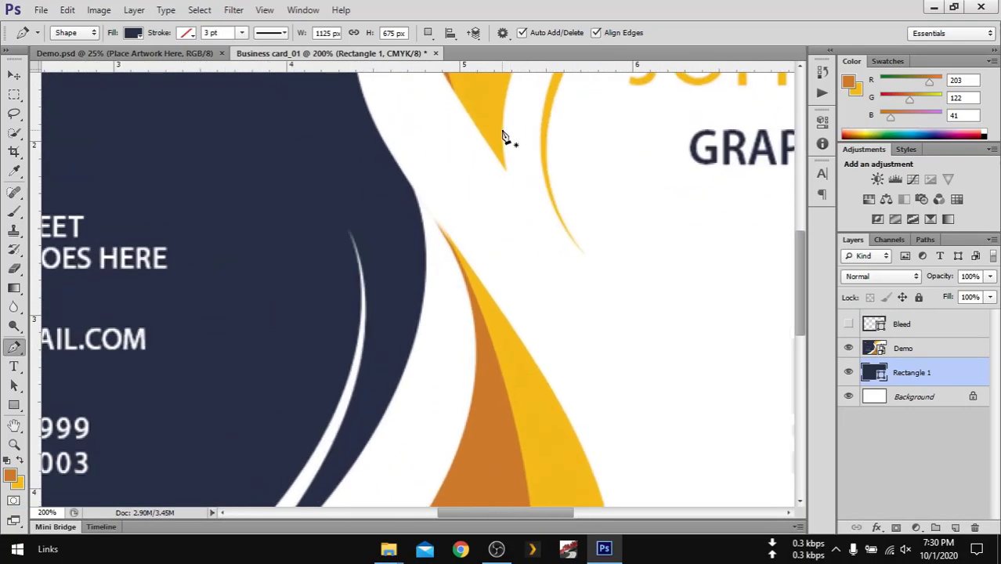
{"action": "left_click_drag", "start_coordinate": [455, 65], "coordinate": [484, 220]}
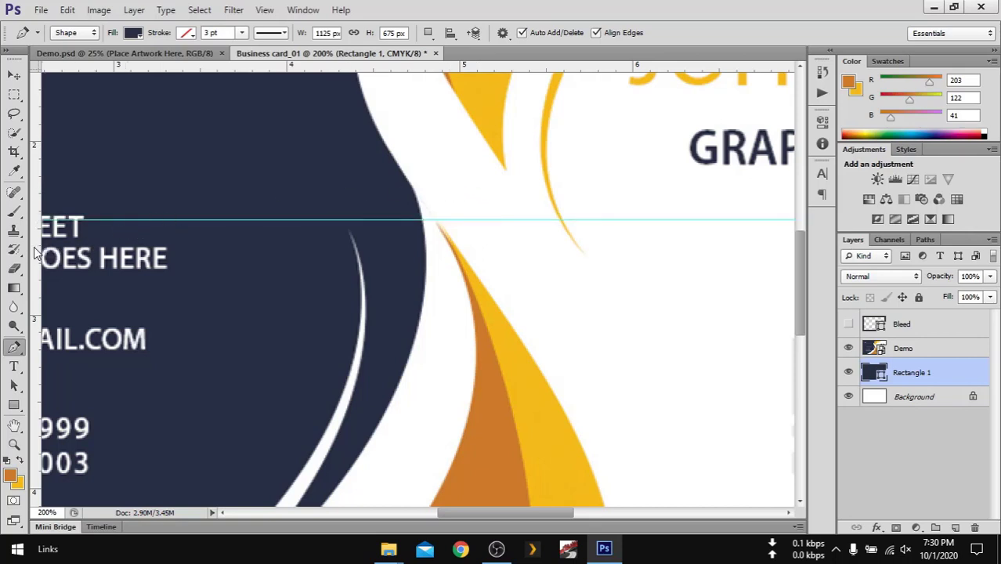
{"action": "left_click_drag", "start_coordinate": [35, 253], "coordinate": [438, 279]}
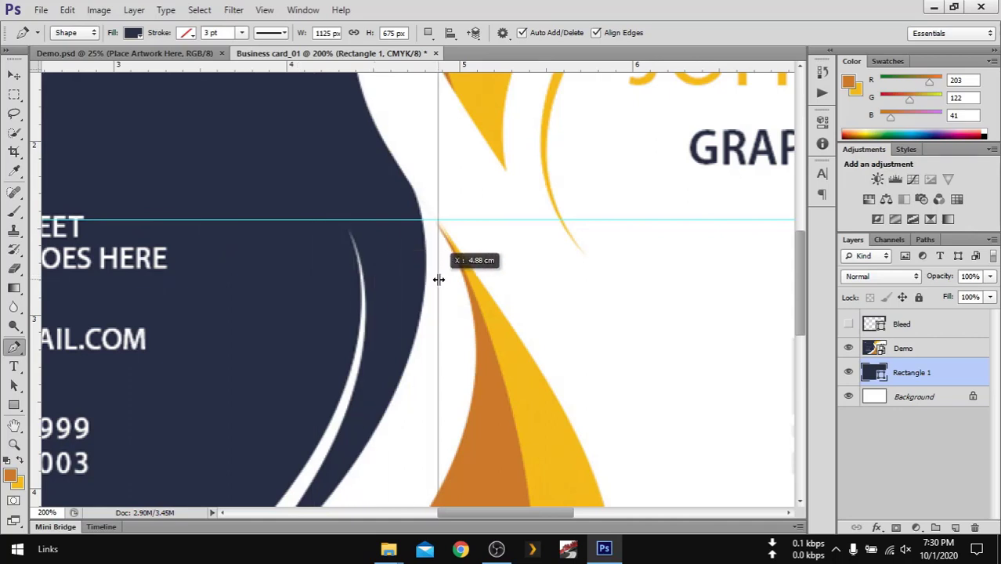
{"action": "left_click_drag", "start_coordinate": [438, 279], "coordinate": [439, 278]}
{"action": "left_click", "coordinate": [14, 75]}
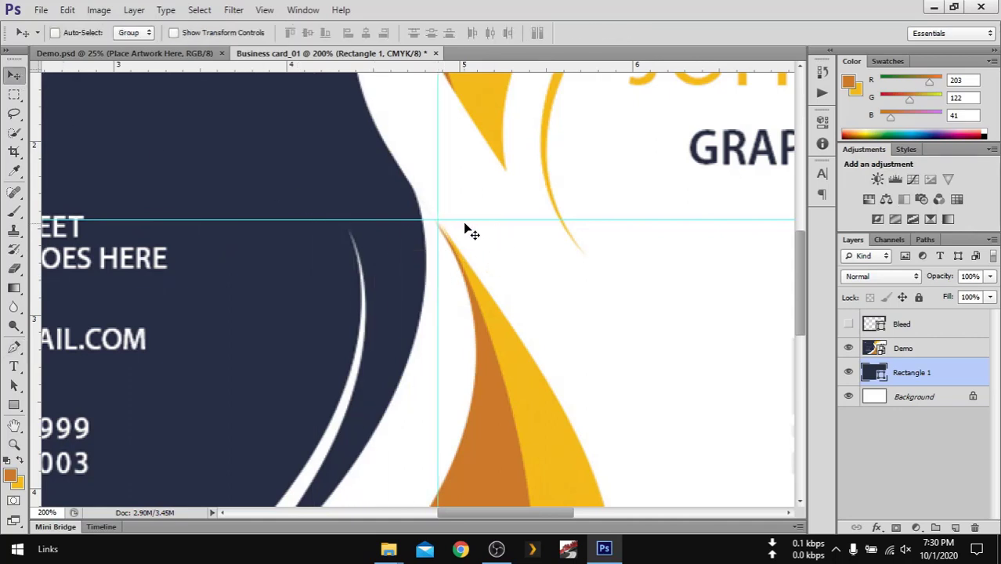
{"action": "left_click_drag", "start_coordinate": [472, 222], "coordinate": [473, 224]}
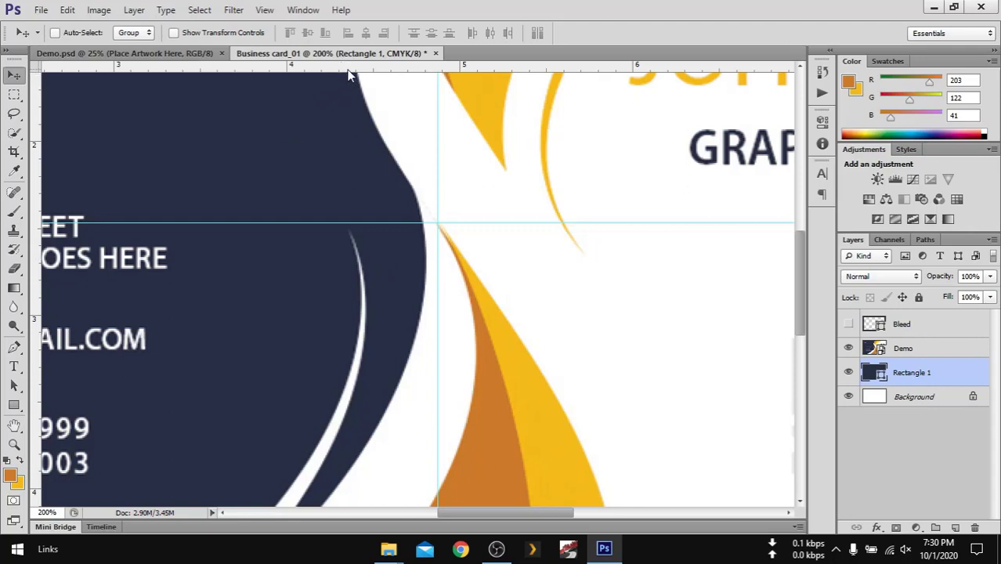
Add a second horizontal guide and a vertical guide at the navy curve's edge, then zoom out
{"action": "left_click_drag", "start_coordinate": [349, 65], "coordinate": [387, 233]}
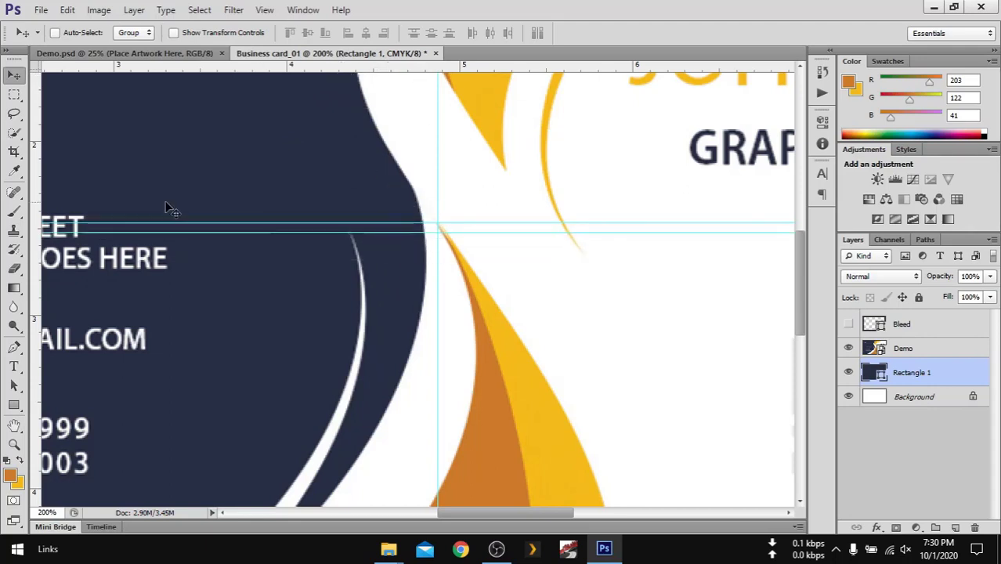
{"action": "left_click_drag", "start_coordinate": [35, 266], "coordinate": [350, 274]}
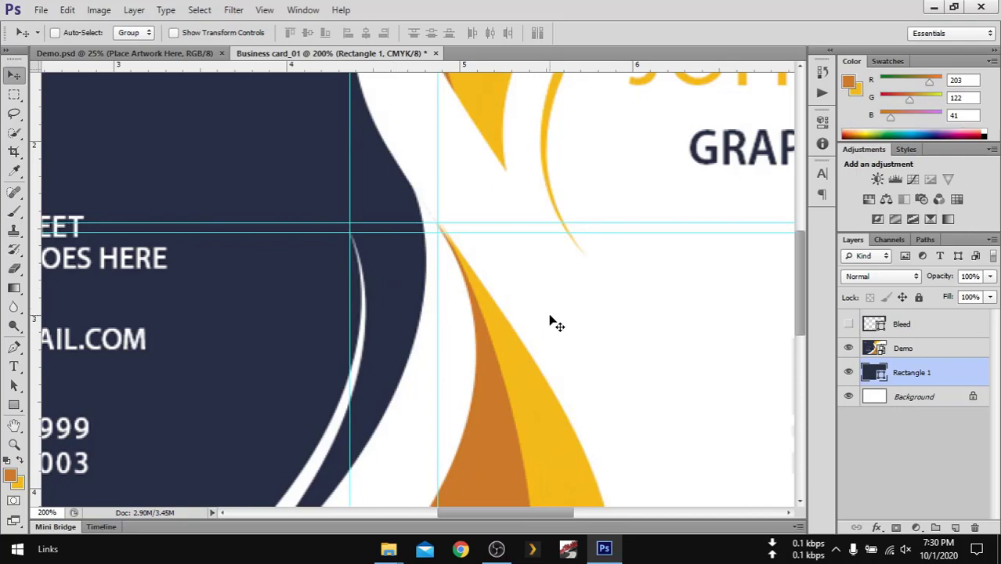
{"action": "mouse_move", "coordinate": [677, 158]}
{"action": "left_mouse_down"}
{"action": "mouse_move", "coordinate": [650, 336]}
{"action": "mouse_move", "coordinate": [570, 284]}
{"action": "mouse_move", "coordinate": [545, 251]}
{"action": "left_mouse_up"}
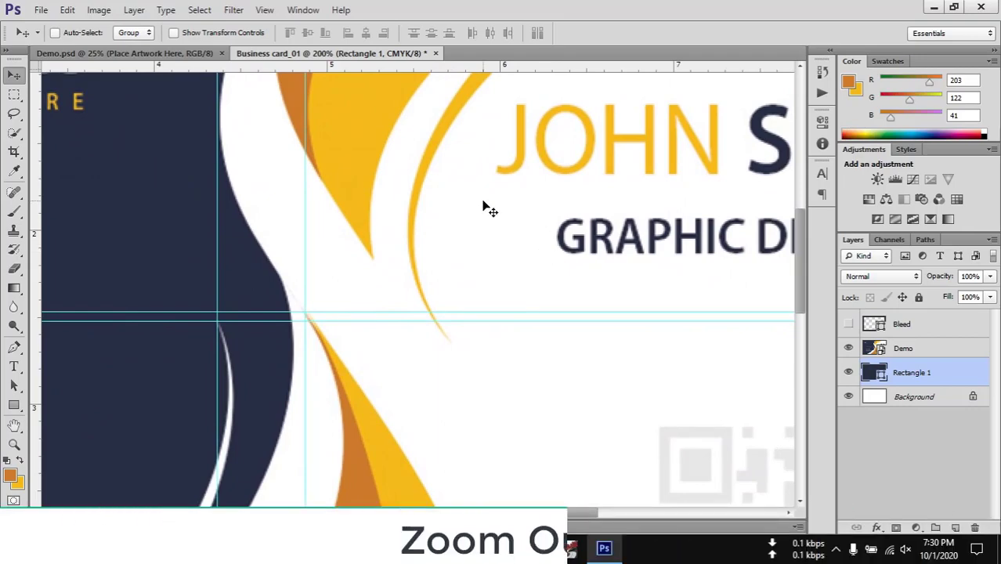
{"action": "key", "text": "ctrl+minus"}
{"action": "key", "text": "ctrl+minus"}
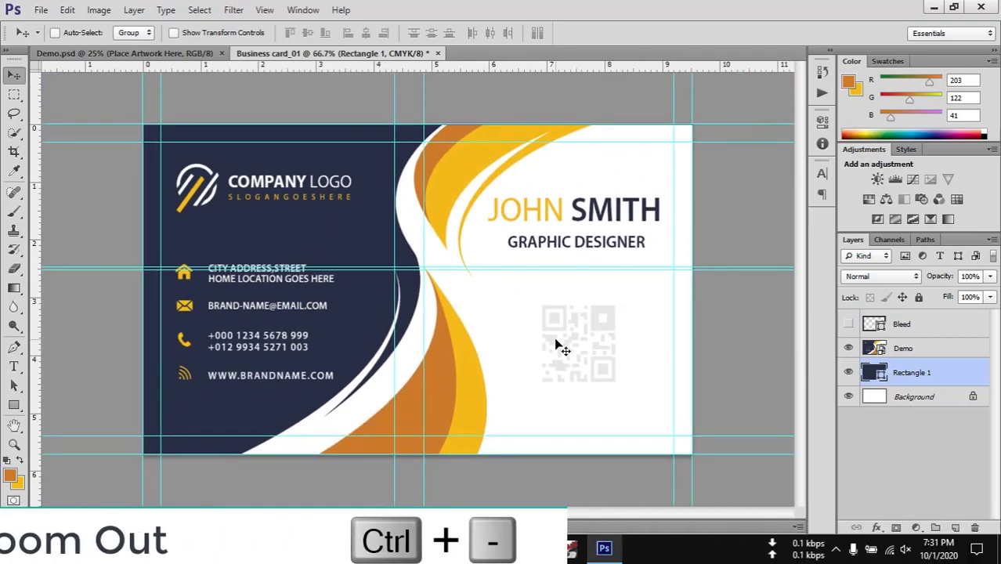
On a new layer, start the white wave path at the bottom edge with two curved corner anchors
{"action": "left_click", "coordinate": [955, 527]}
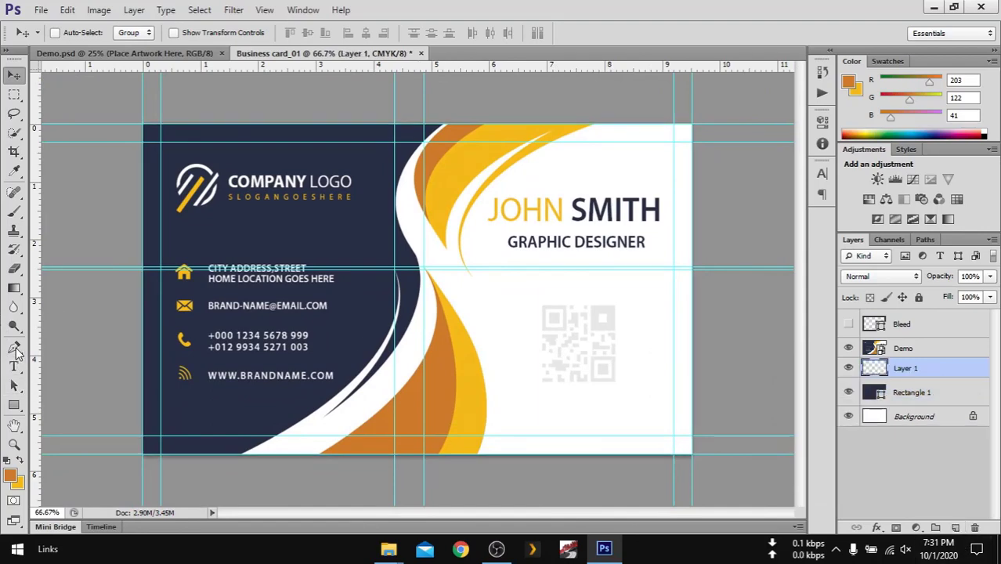
{"action": "left_click", "coordinate": [14, 347]}
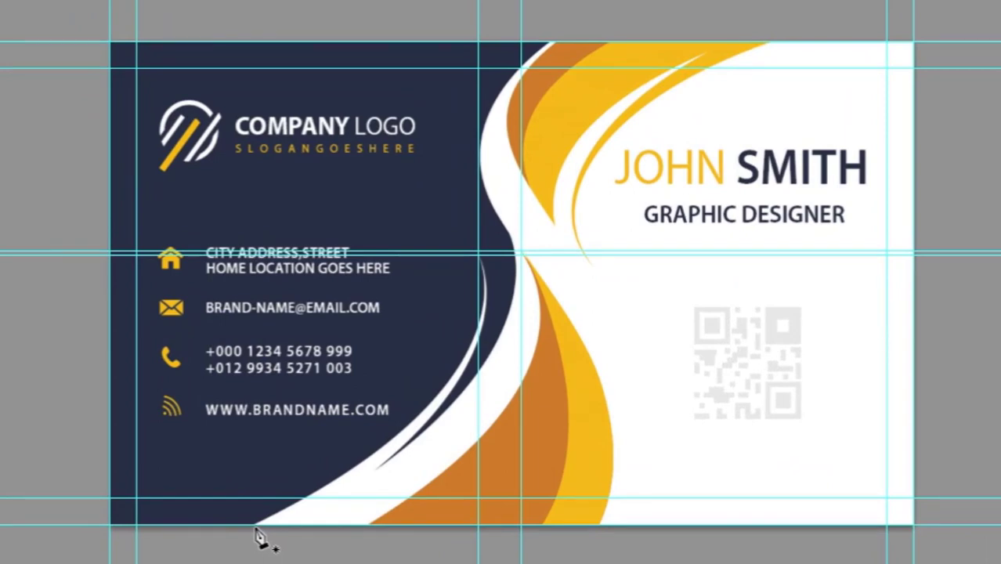
{"action": "left_click", "coordinate": [253, 526]}
{"action": "mouse_move", "coordinate": [479, 257]}
{"action": "left_mouse_down"}
{"action": "mouse_move", "coordinate": [436, 101]}
{"action": "mouse_move", "coordinate": [453, 103]}
{"action": "mouse_move", "coordinate": [441, 114]}
{"action": "left_mouse_up"}
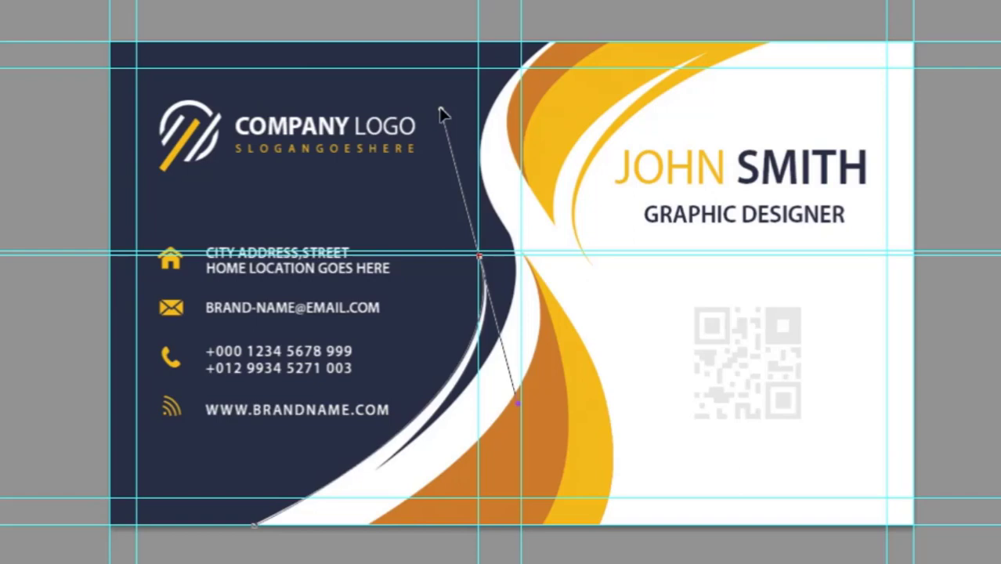
{"action": "left_click", "coordinate": [479, 257], "text": "alt"}
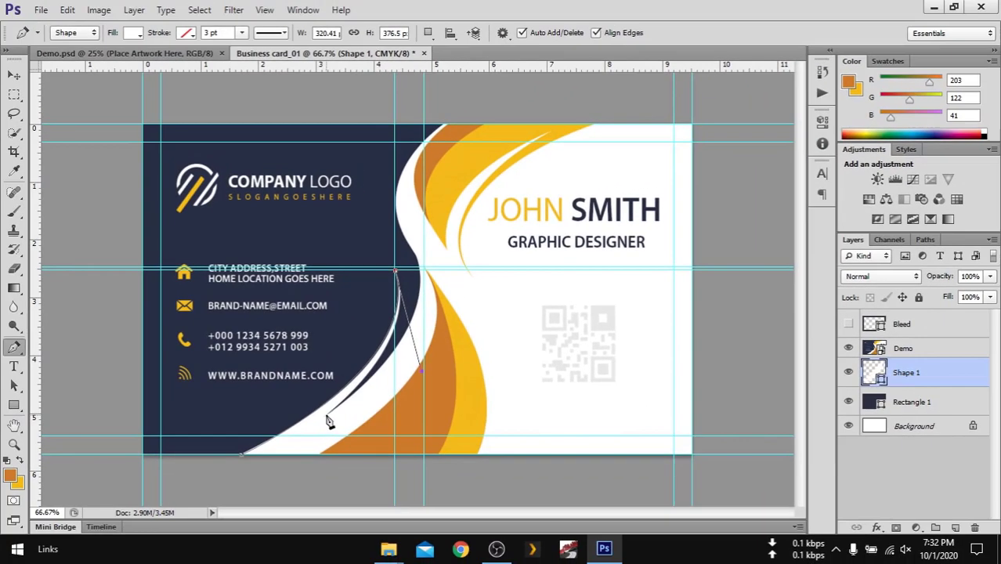
{"action": "mouse_move", "coordinate": [328, 416]}
{"action": "left_mouse_down"}
{"action": "mouse_move", "coordinate": [234, 456]}
{"action": "mouse_move", "coordinate": [231, 509]}
{"action": "left_mouse_up"}
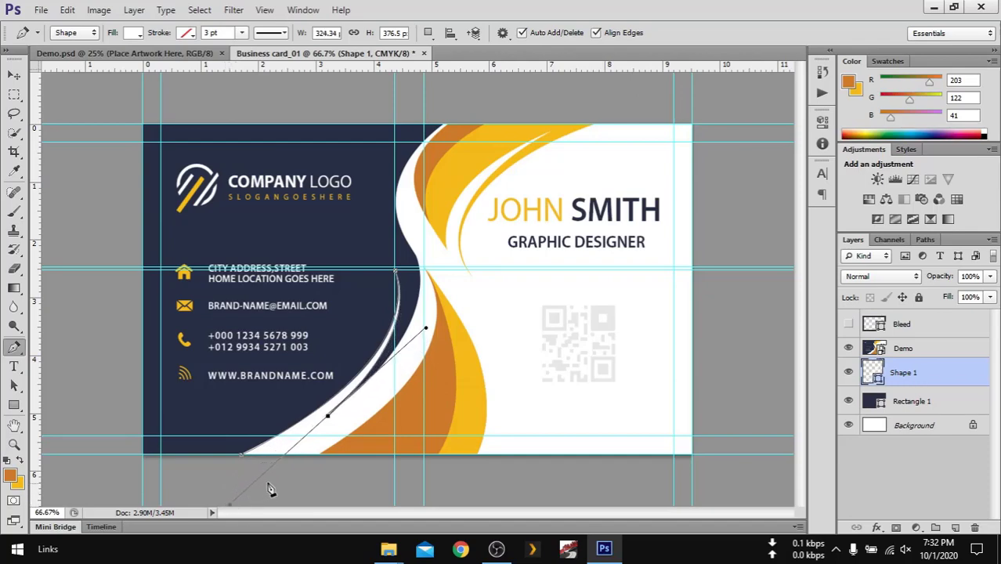
{"action": "left_click", "coordinate": [328, 416]}
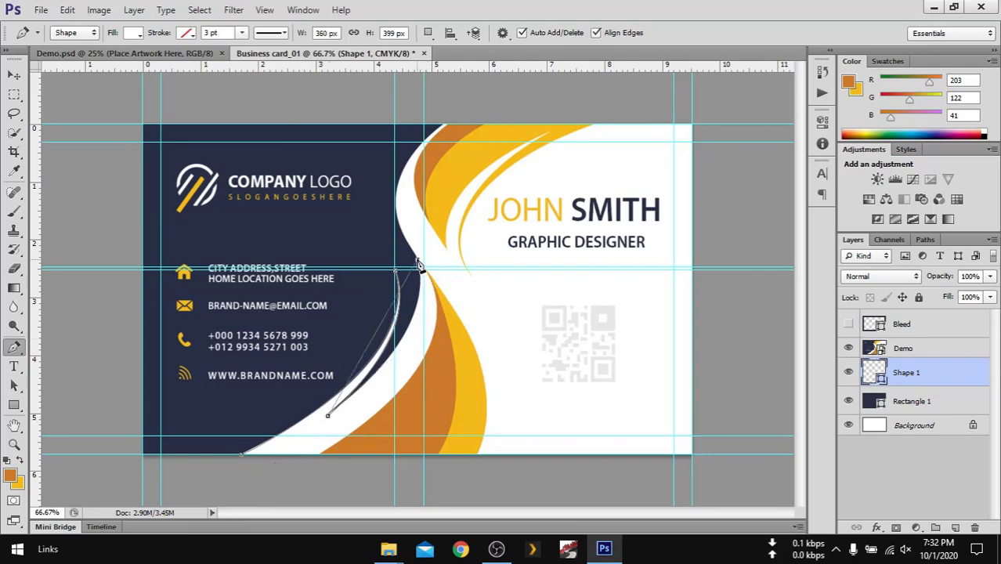
Continue the wave with curved corner anchors through mid-card up to the card's top edge
{"action": "mouse_move", "coordinate": [417, 261]}
{"action": "left_mouse_down"}
{"action": "mouse_move", "coordinate": [383, 200]}
{"action": "mouse_move", "coordinate": [394, 187]}
{"action": "left_mouse_up"}
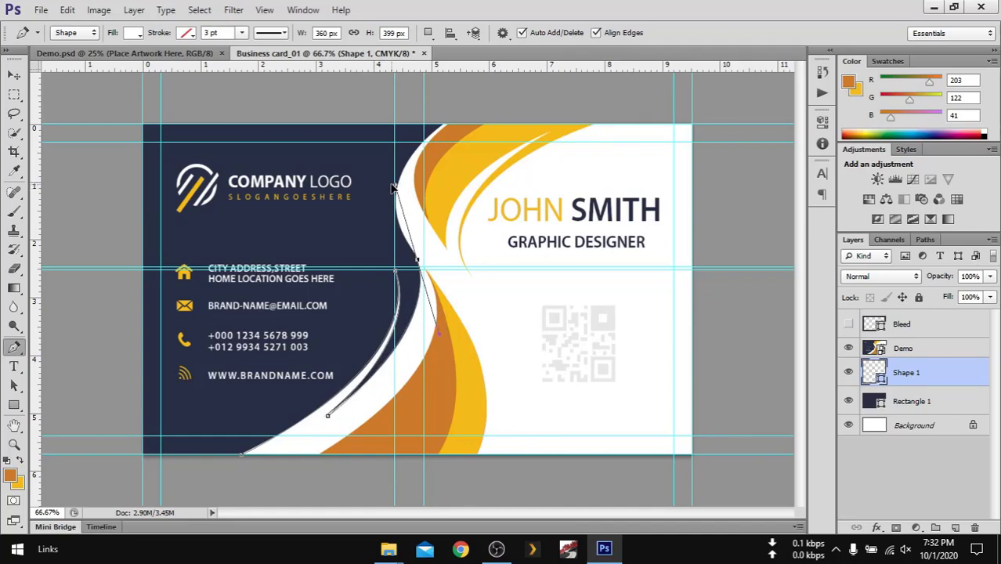
{"action": "left_click_drag", "start_coordinate": [393, 187], "coordinate": [394, 187]}
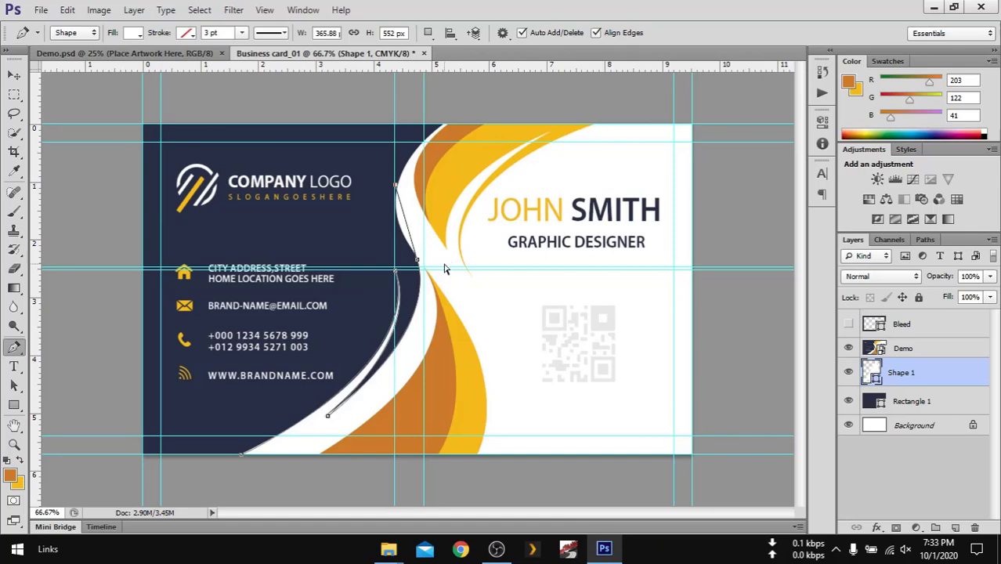
{"action": "left_click", "coordinate": [417, 260], "text": "alt"}
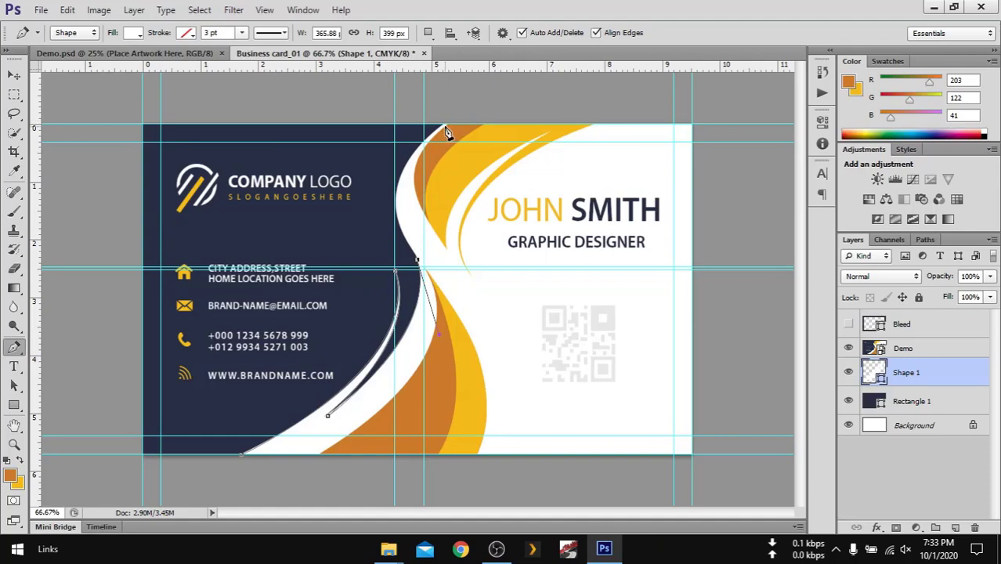
{"action": "mouse_move", "coordinate": [444, 125]}
{"action": "left_mouse_down"}
{"action": "mouse_move", "coordinate": [527, 92]}
{"action": "mouse_move", "coordinate": [542, 69]}
{"action": "left_mouse_up"}
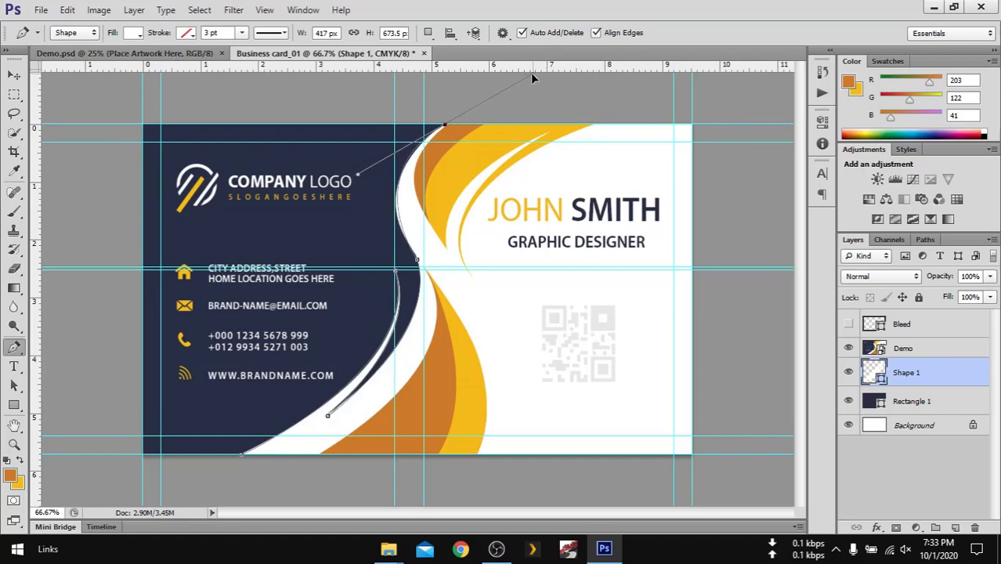
{"action": "left_click_drag", "start_coordinate": [542, 70], "coordinate": [524, 73]}
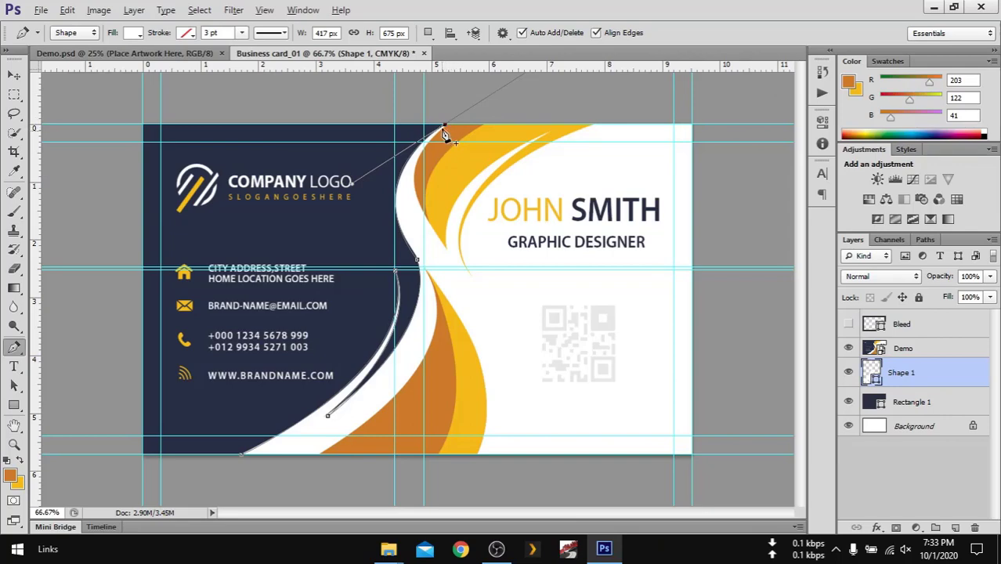
{"action": "left_click", "coordinate": [445, 127]}
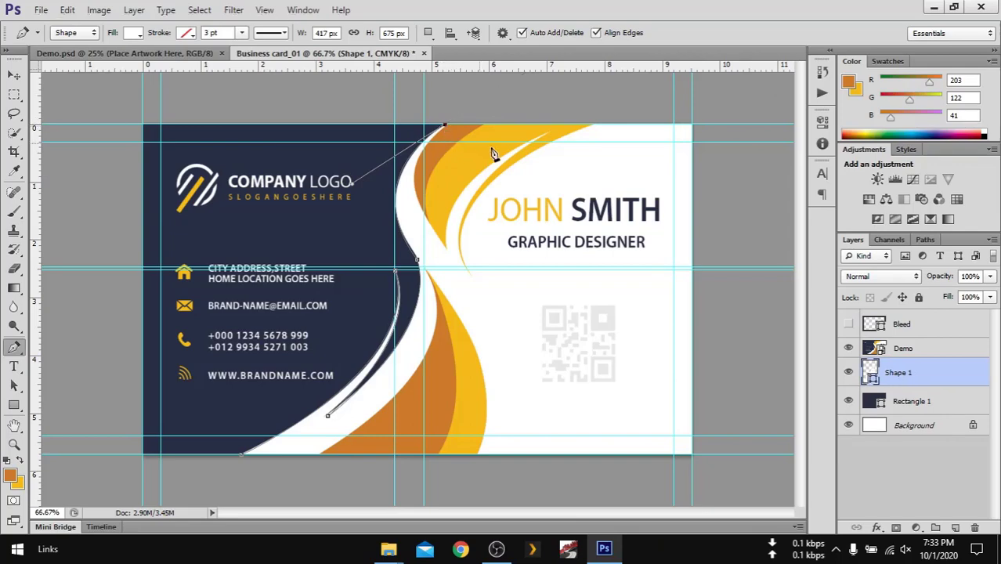
Add the top-right and bottom-right corners, close the white shape, and compare it with Demo
{"action": "left_click", "coordinate": [693, 126]}
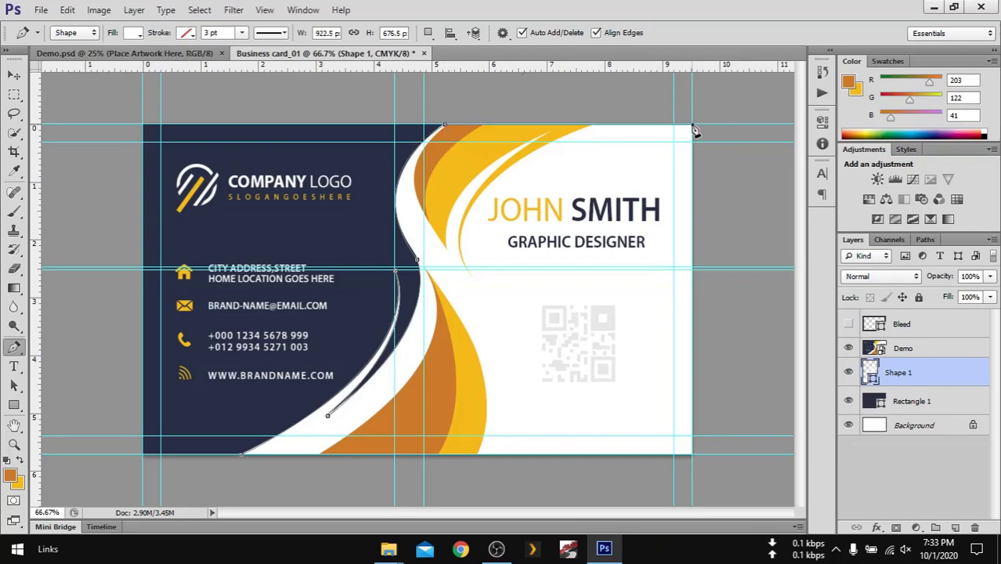
{"action": "left_click", "coordinate": [693, 456]}
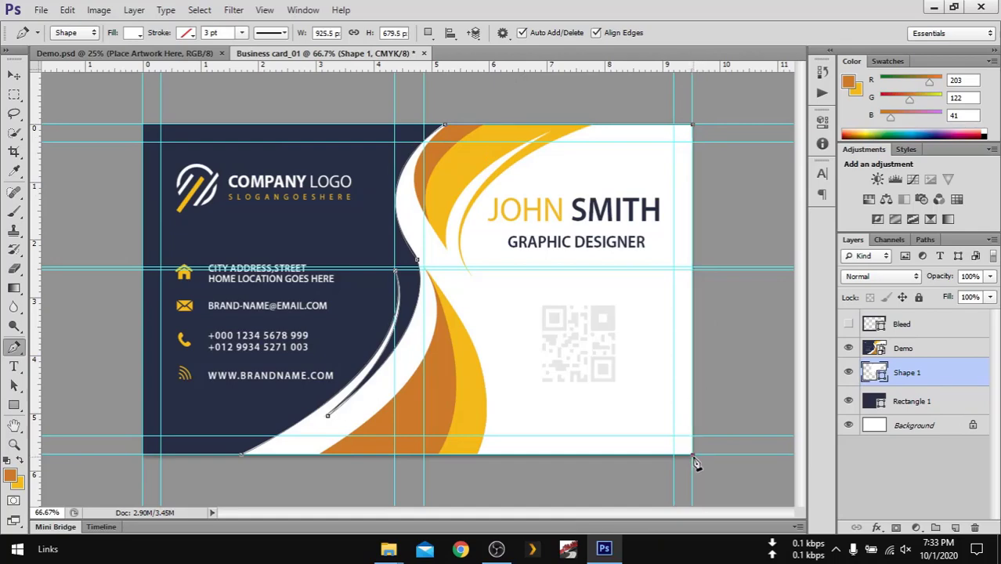
{"action": "left_click", "coordinate": [244, 456]}
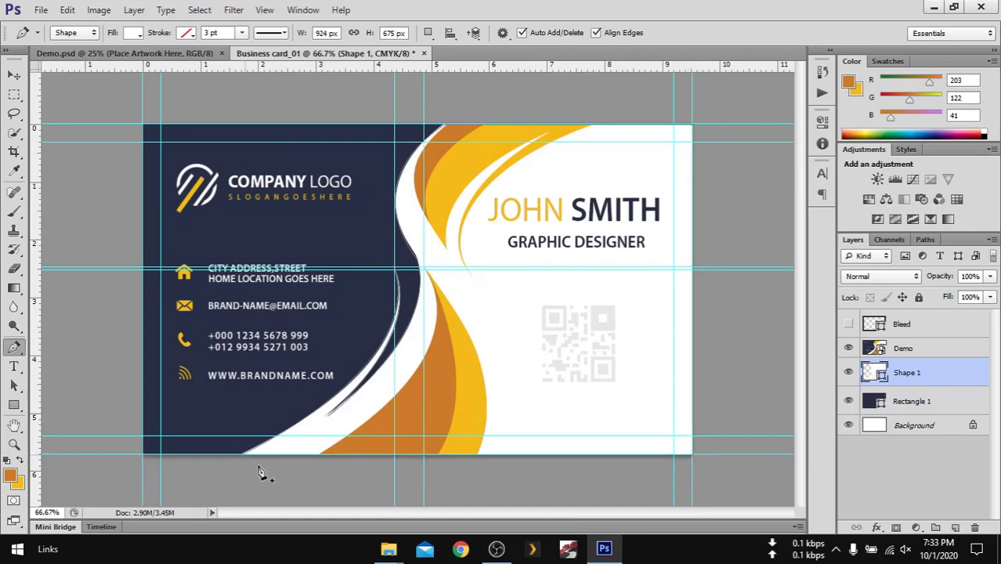
{"action": "left_click", "coordinate": [850, 349]}
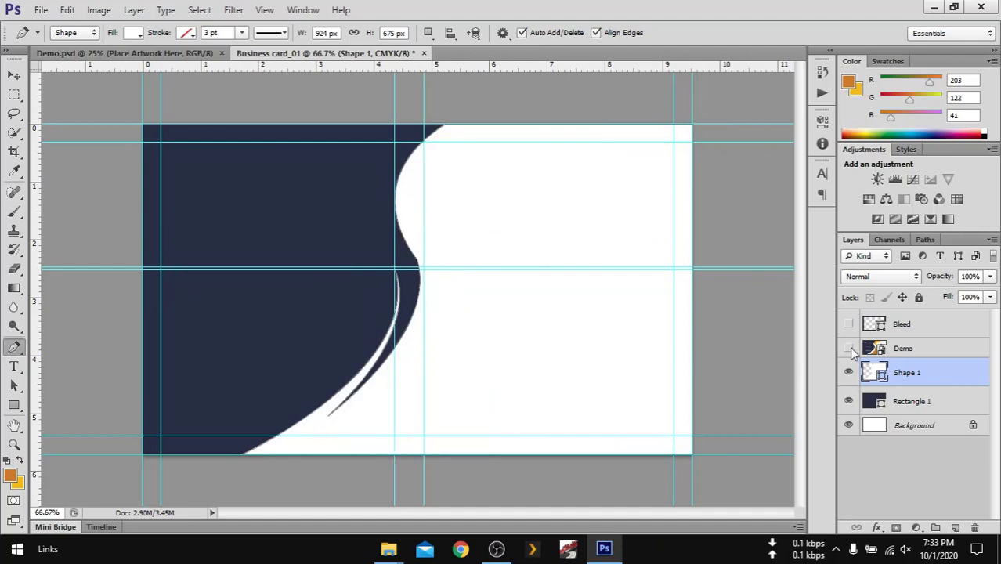
{"action": "left_click", "coordinate": [850, 348]}
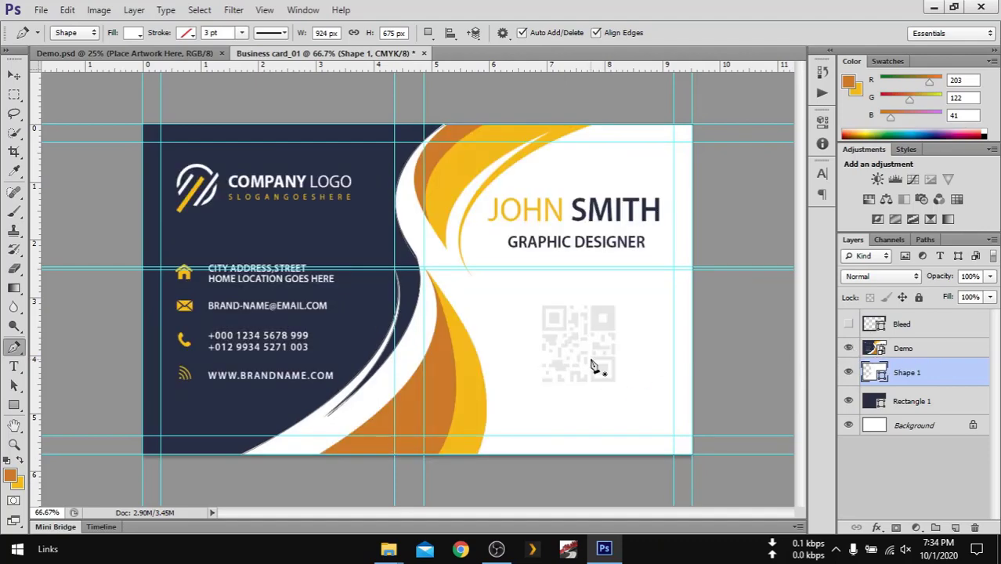
Remove the vertical guide and the lower of the doubled horizontal guides at the wave tip
{"action": "key", "text": "ctrl+plus"}
{"action": "key", "text": "ctrl+plus"}
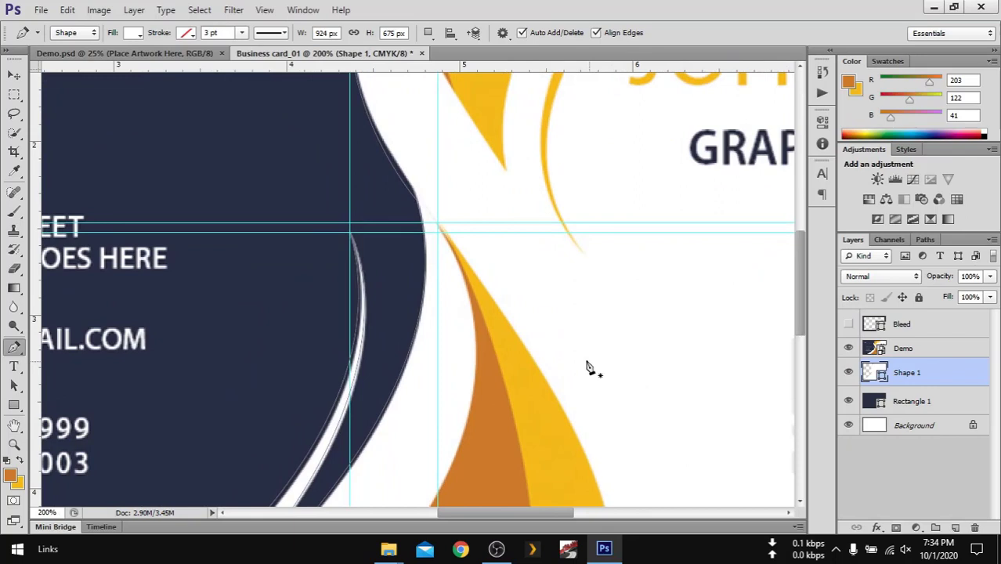
{"action": "left_click", "coordinate": [14, 75]}
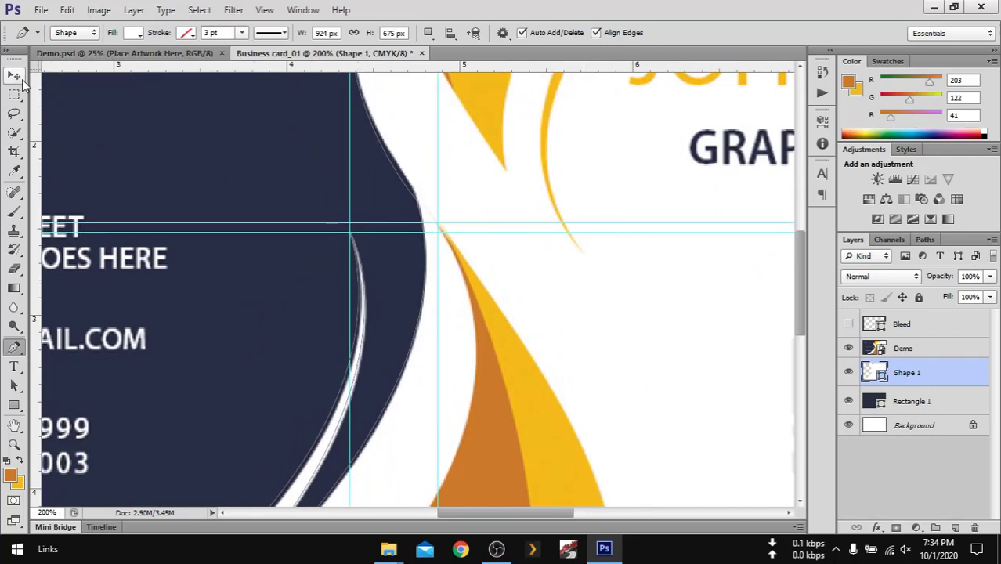
{"action": "left_click_drag", "start_coordinate": [349, 270], "coordinate": [17, 235]}
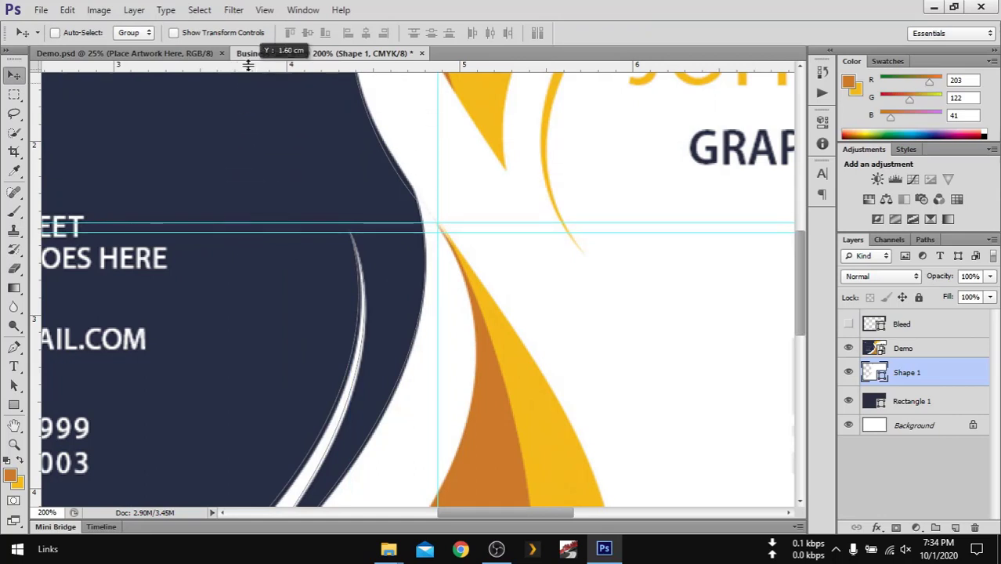
{"action": "left_click_drag", "start_coordinate": [233, 232], "coordinate": [246, 55]}
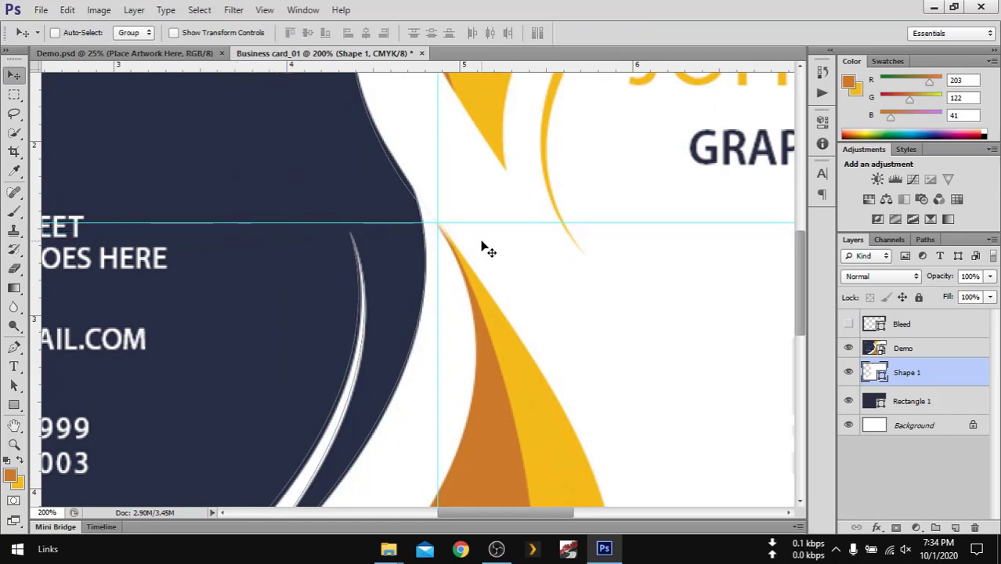
{"action": "key", "text": "ctrl+minus"}
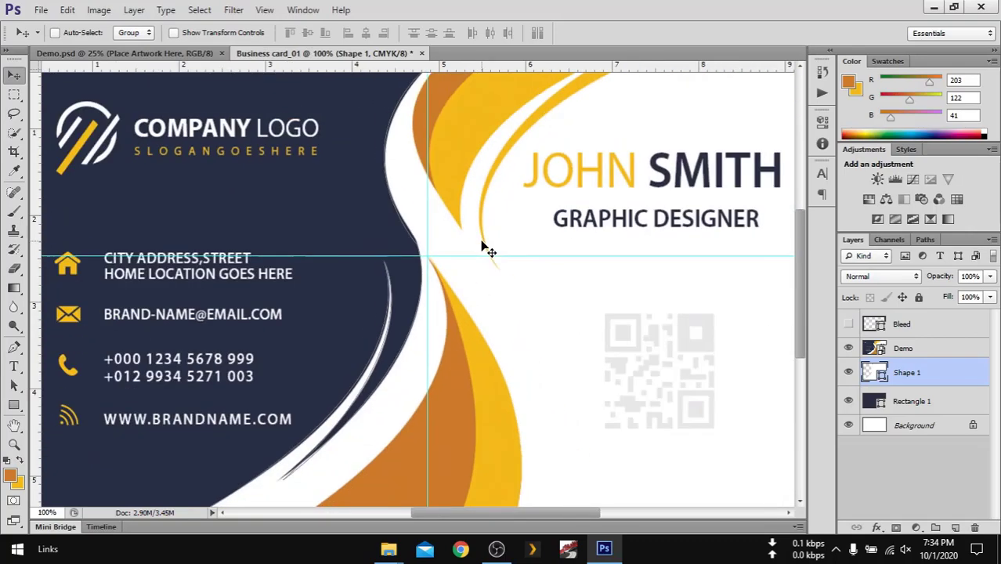
{"action": "key", "text": "ctrl+minus"}
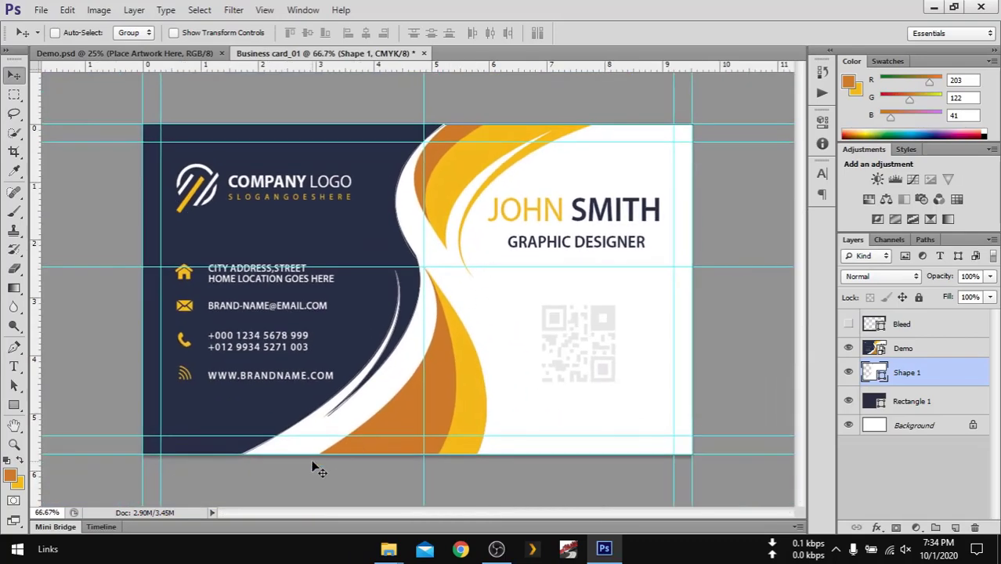
On a new layer, draw the orange Shape 2 wave from the bottom edge up to the mid-card meeting point
{"action": "left_click", "coordinate": [14, 347]}
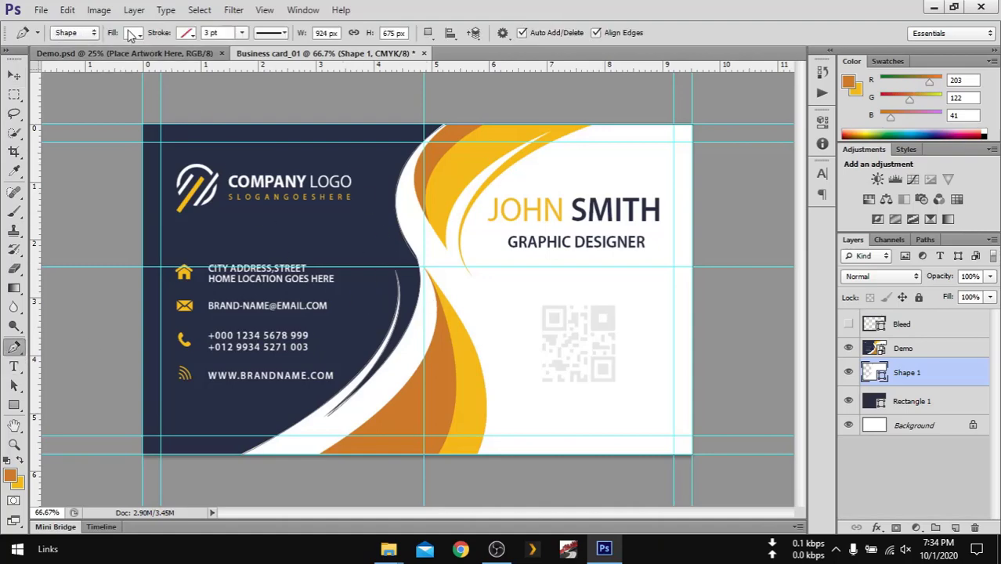
{"action": "left_click", "coordinate": [955, 527]}
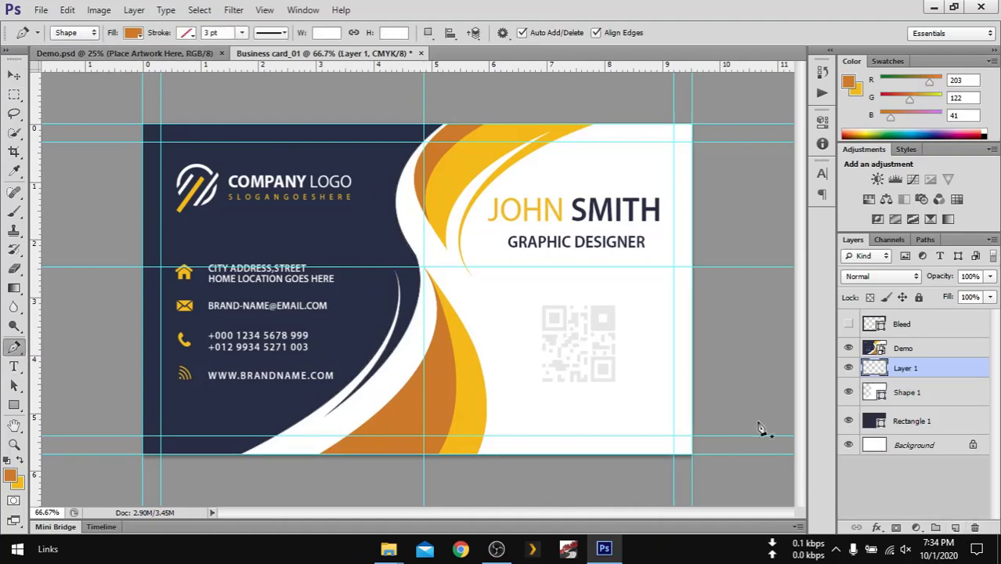
{"action": "left_click", "coordinate": [319, 454]}
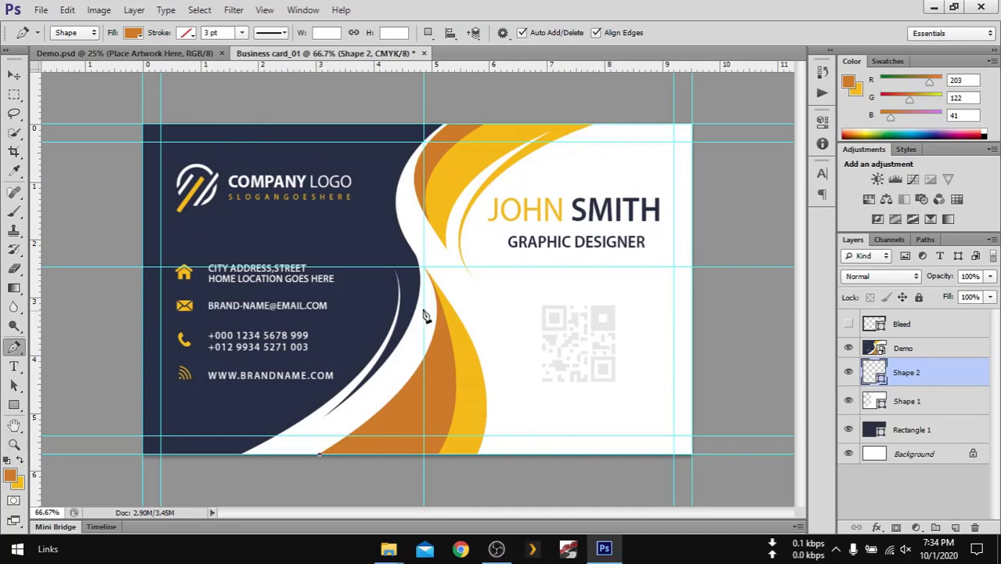
{"action": "mouse_move", "coordinate": [424, 268]}
{"action": "left_mouse_down"}
{"action": "mouse_move", "coordinate": [392, 143]}
{"action": "mouse_move", "coordinate": [366, 160]}
{"action": "left_mouse_up"}
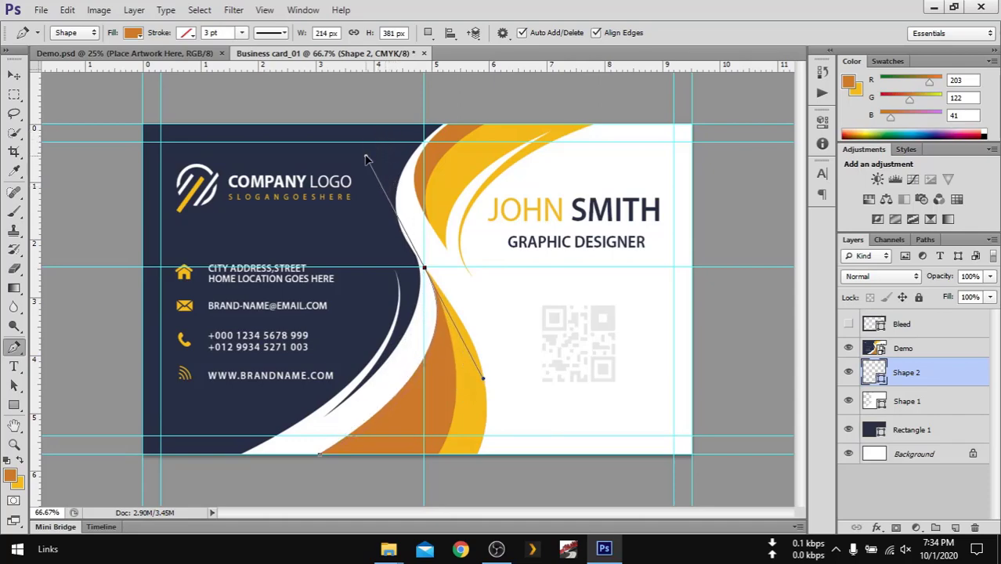
{"action": "mouse_move", "coordinate": [366, 160]}
{"action": "left_mouse_down"}
{"action": "mouse_move", "coordinate": [362, 175]}
{"action": "mouse_move", "coordinate": [370, 160]}
{"action": "left_mouse_up"}
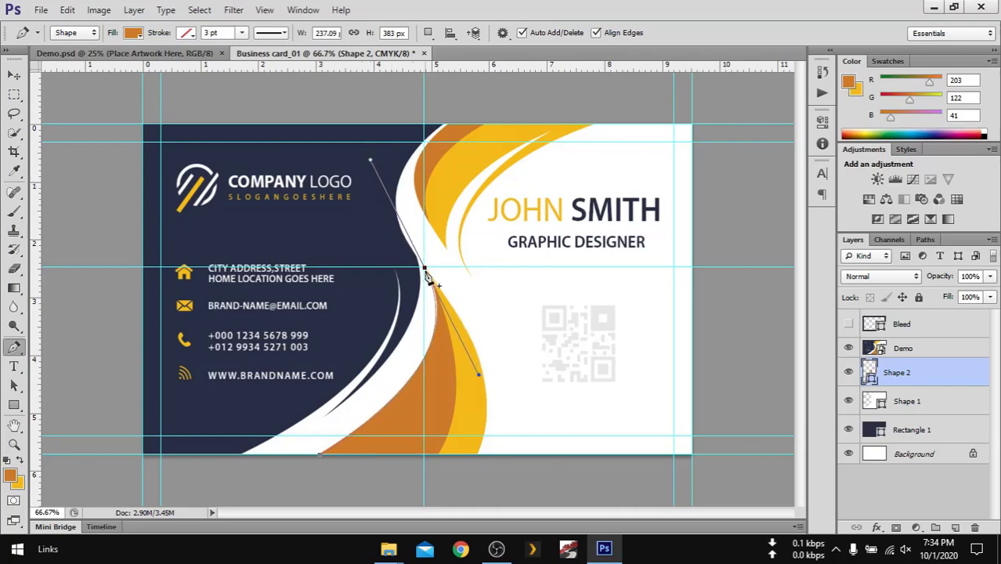
{"action": "left_click", "coordinate": [424, 269]}
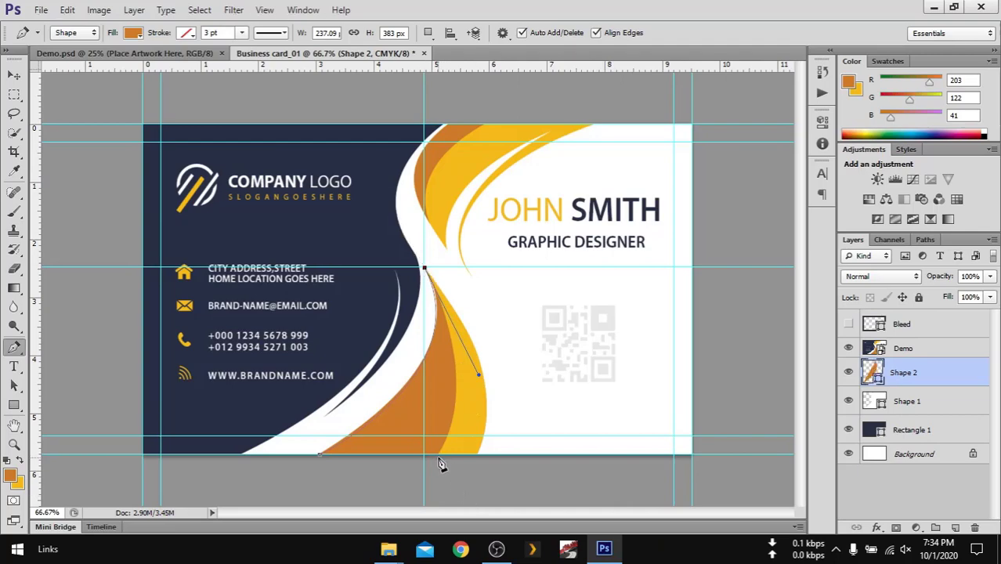
{"action": "mouse_move", "coordinate": [440, 454]}
{"action": "left_mouse_down"}
{"action": "mouse_move", "coordinate": [387, 533]}
{"action": "mouse_move", "coordinate": [393, 546]}
{"action": "left_mouse_up"}
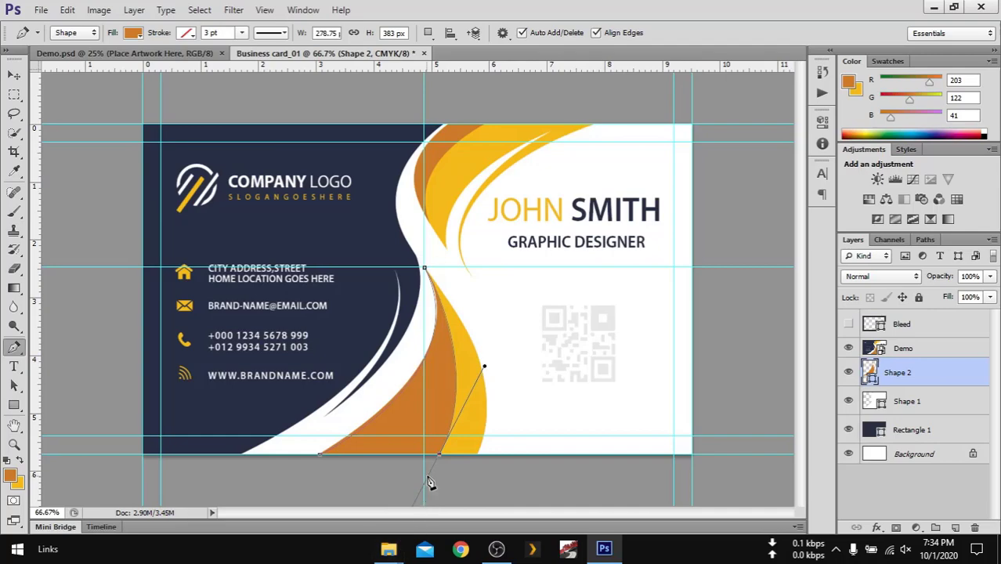
{"action": "left_click", "coordinate": [439, 454], "text": "alt"}
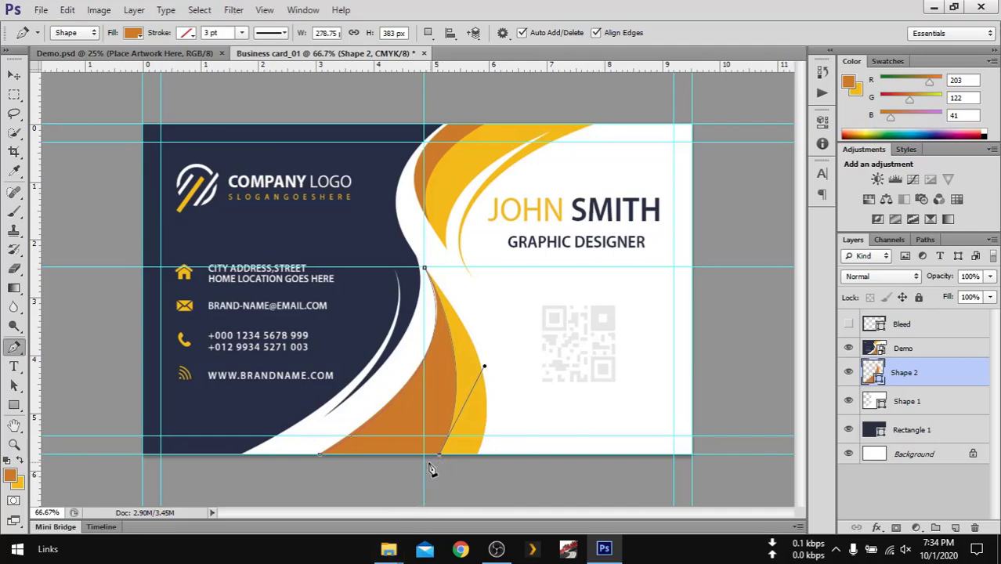
{"action": "left_click", "coordinate": [320, 458]}
{"action": "left_click", "coordinate": [848, 348]}
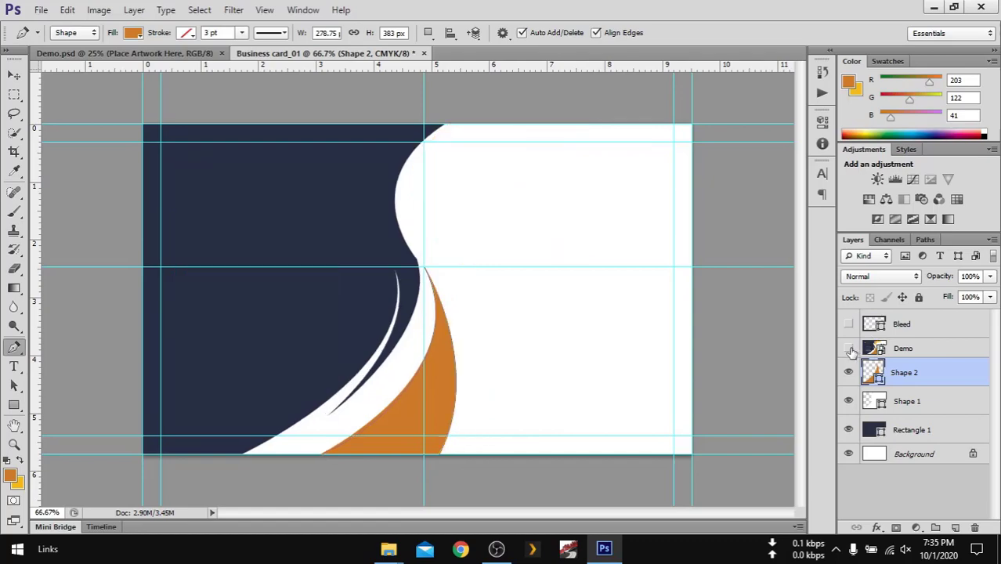
{"action": "left_click", "coordinate": [849, 348]}
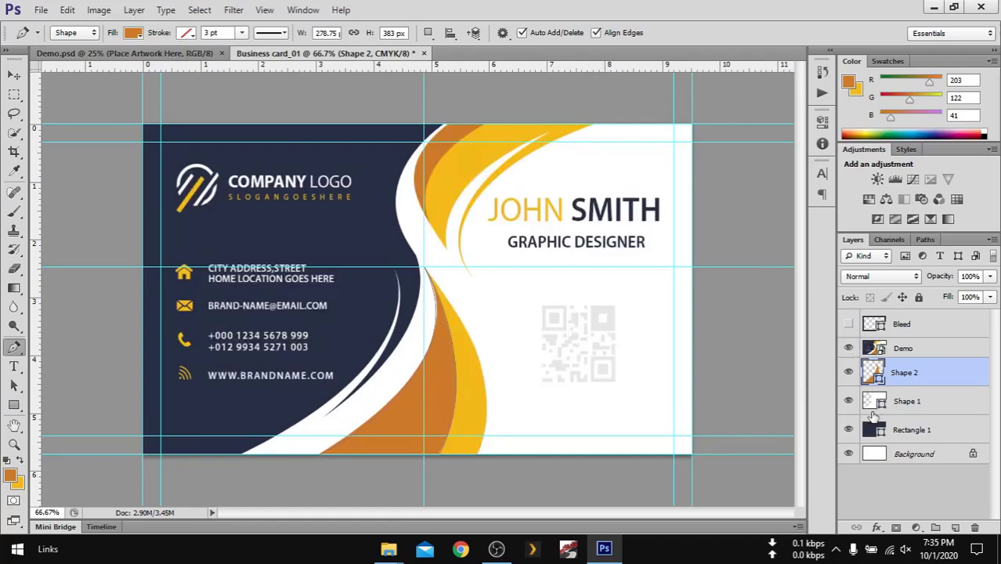
Add a new layer and set the shape fill colour to yellow
{"action": "left_click", "coordinate": [955, 527]}
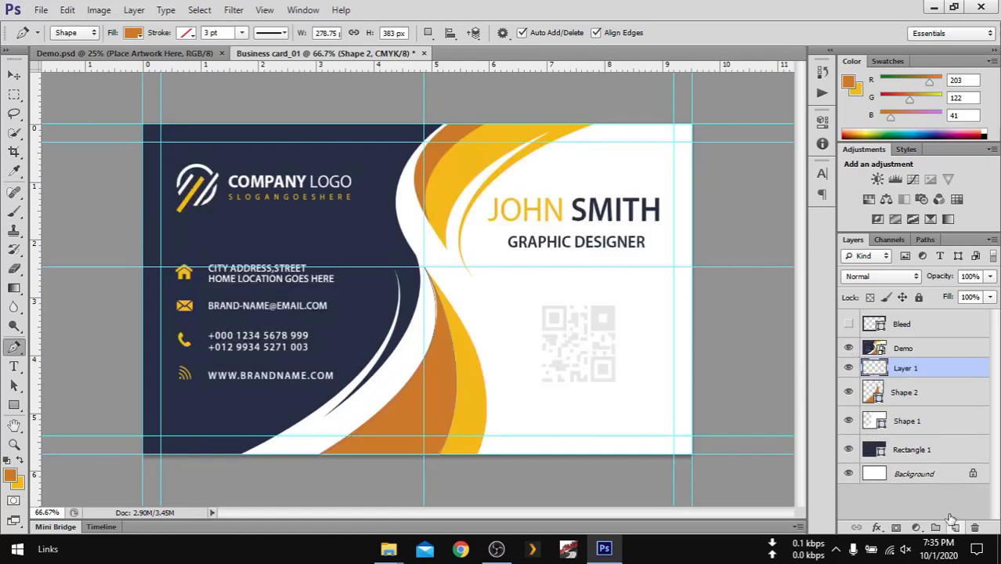
{"action": "left_click", "coordinate": [134, 33]}
{"action": "left_click", "coordinate": [88, 104]}
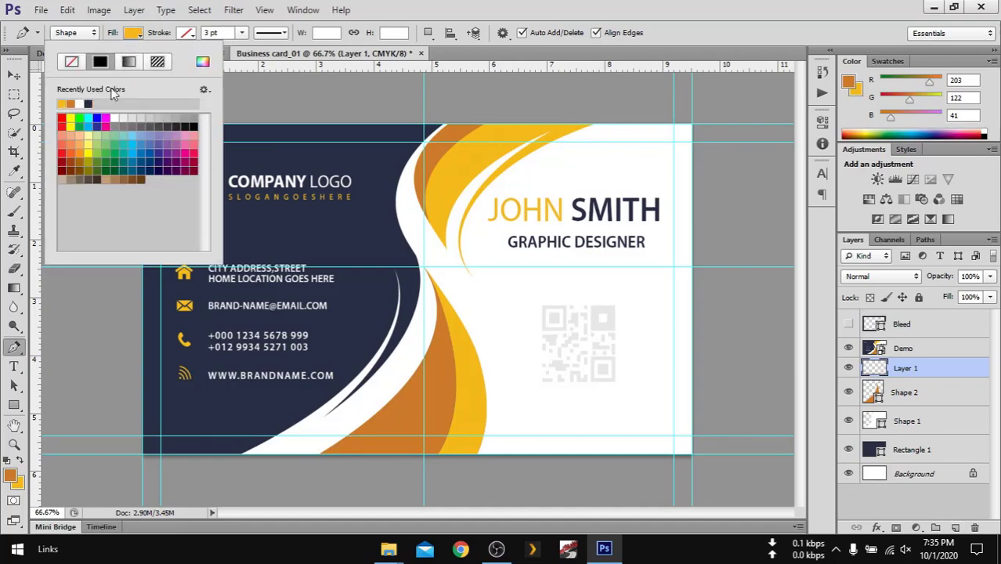
{"action": "key", "text": "Return"}
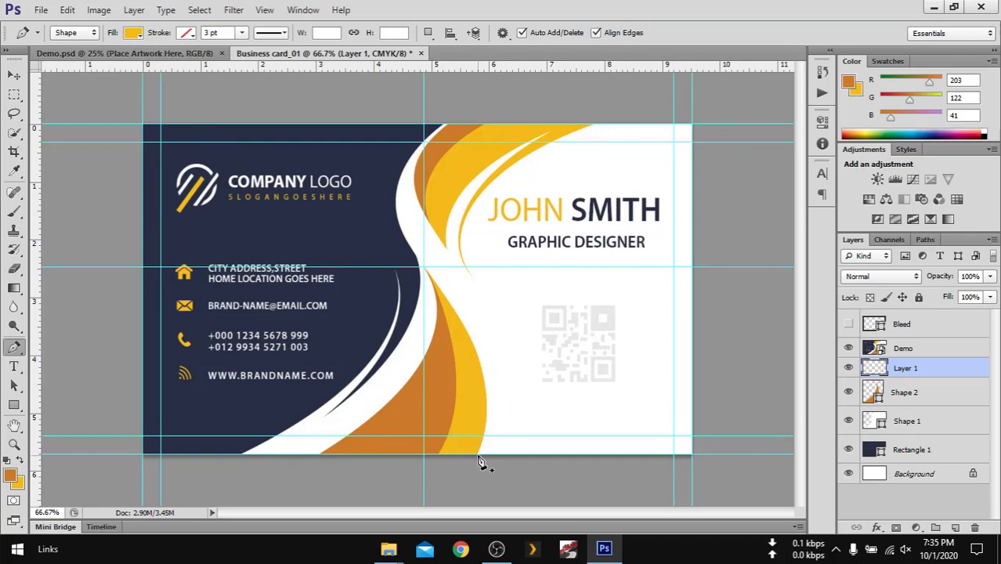
Draw the yellow Shape 3 wave from the bottom edge to mid-card and back, then compare with Demo
{"action": "left_click", "coordinate": [478, 454]}
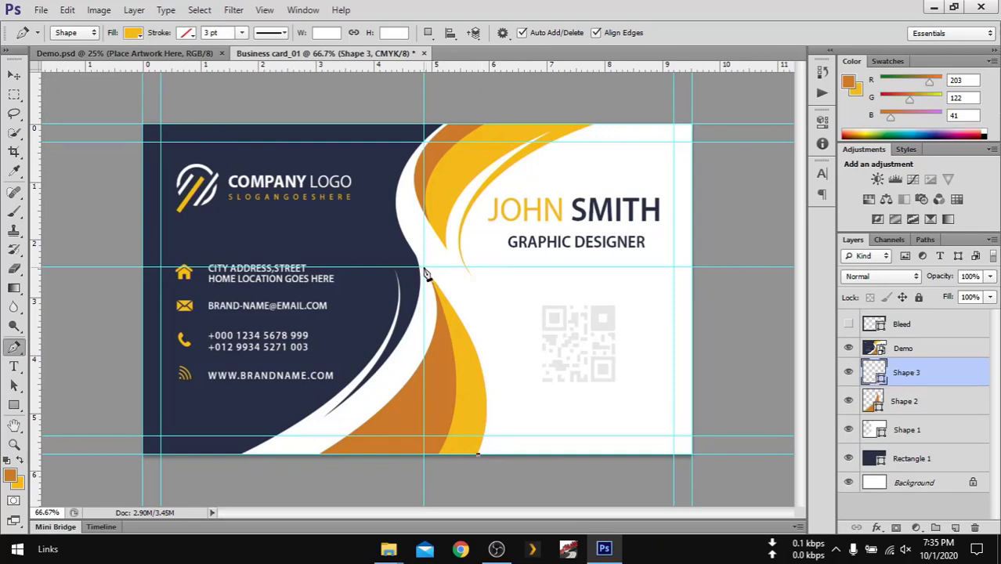
{"action": "left_click_drag", "start_coordinate": [424, 269], "coordinate": [335, 168]}
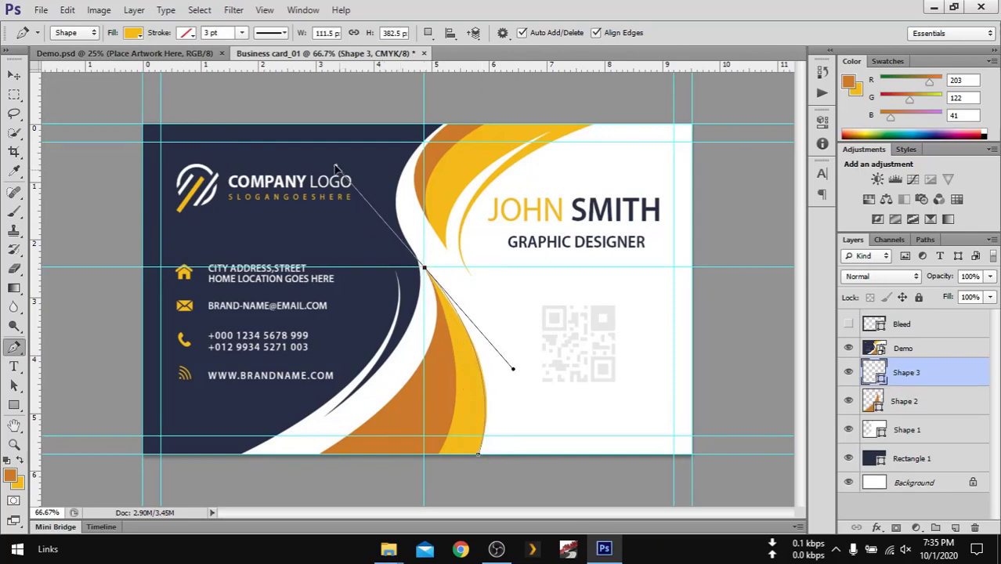
{"action": "left_click", "coordinate": [424, 269], "text": "alt"}
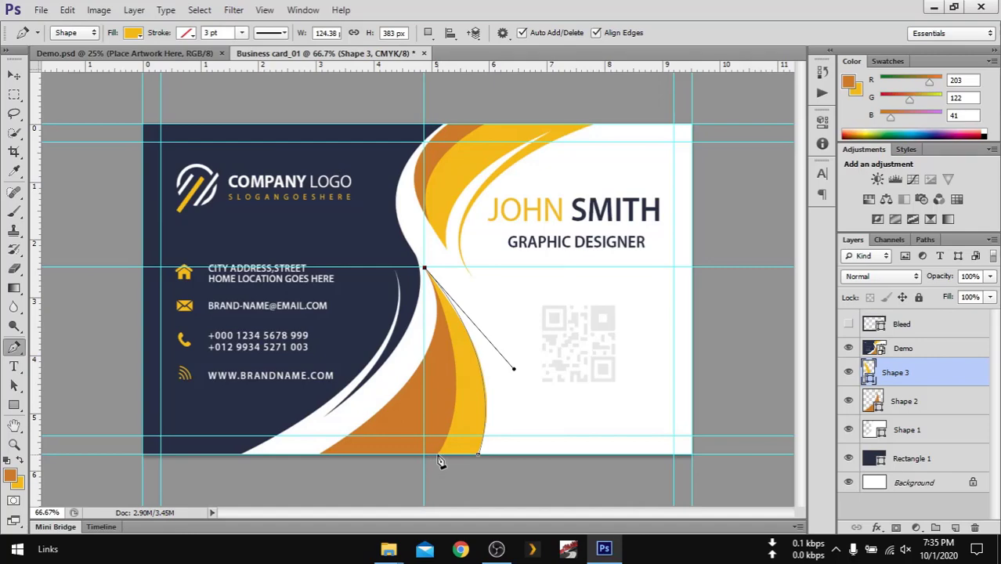
{"action": "mouse_move", "coordinate": [437, 455]}
{"action": "left_mouse_down"}
{"action": "mouse_move", "coordinate": [385, 504]}
{"action": "mouse_move", "coordinate": [396, 546]}
{"action": "left_mouse_up"}
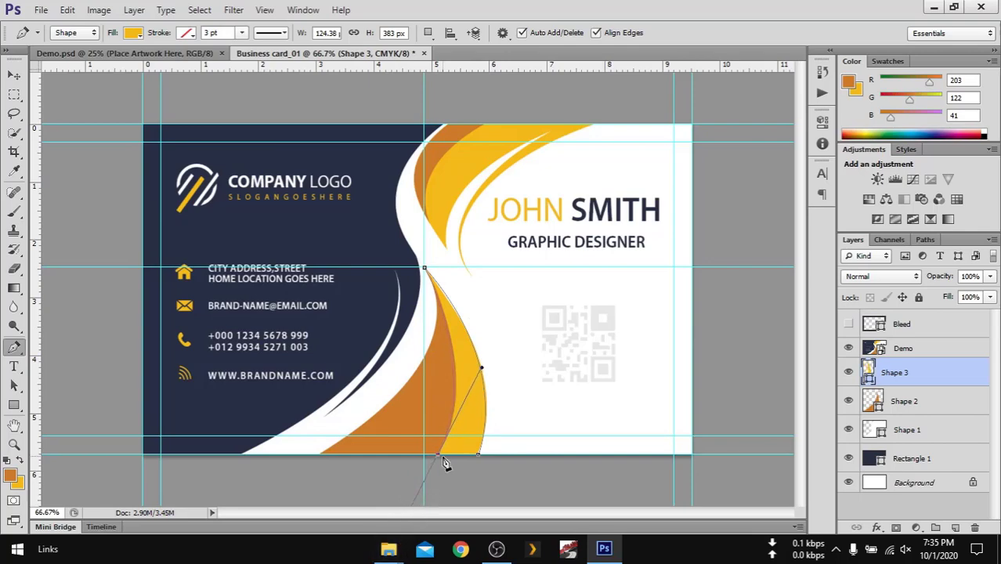
{"action": "left_click", "coordinate": [474, 457]}
{"action": "key", "text": "Return"}
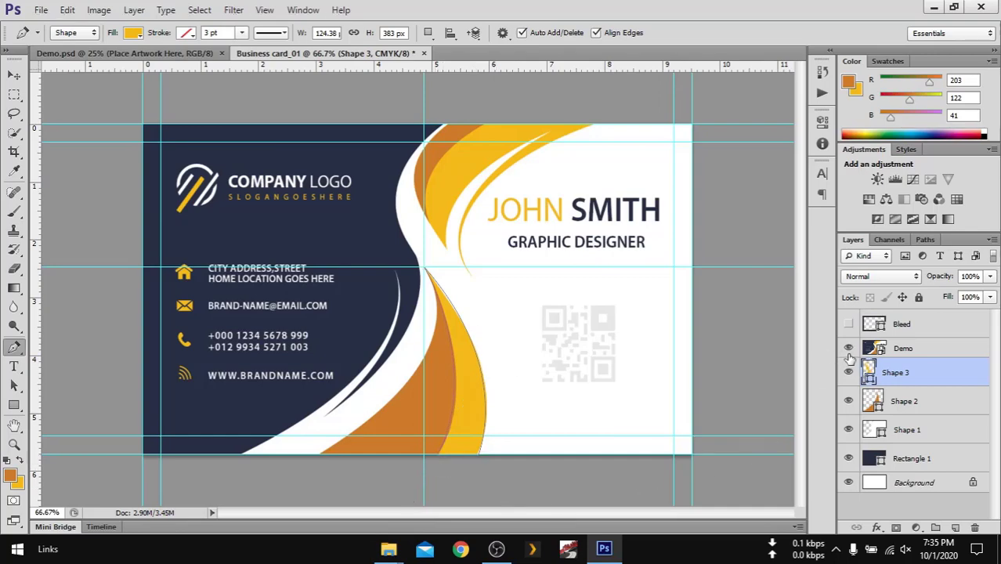
{"action": "left_click", "coordinate": [849, 349]}
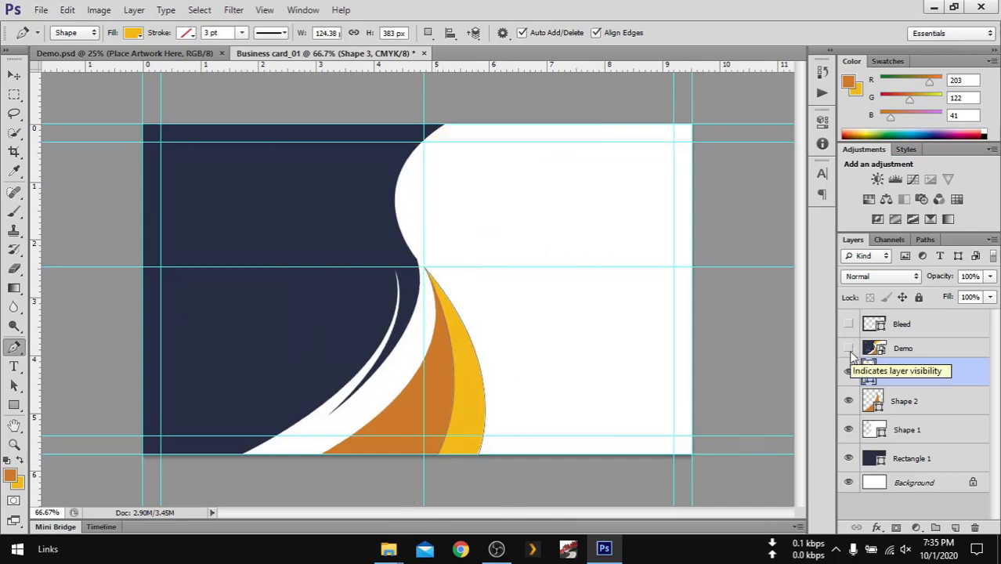
{"action": "left_click", "coordinate": [849, 350]}
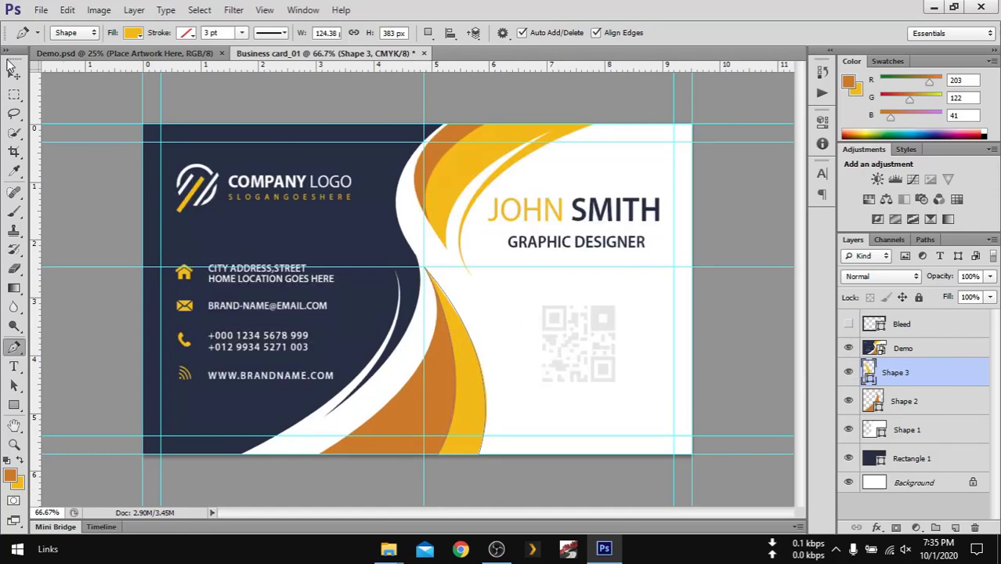
Remove the two middle guides and zoom in on the upper yellow curve's tip
{"action": "left_click", "coordinate": [13, 75]}
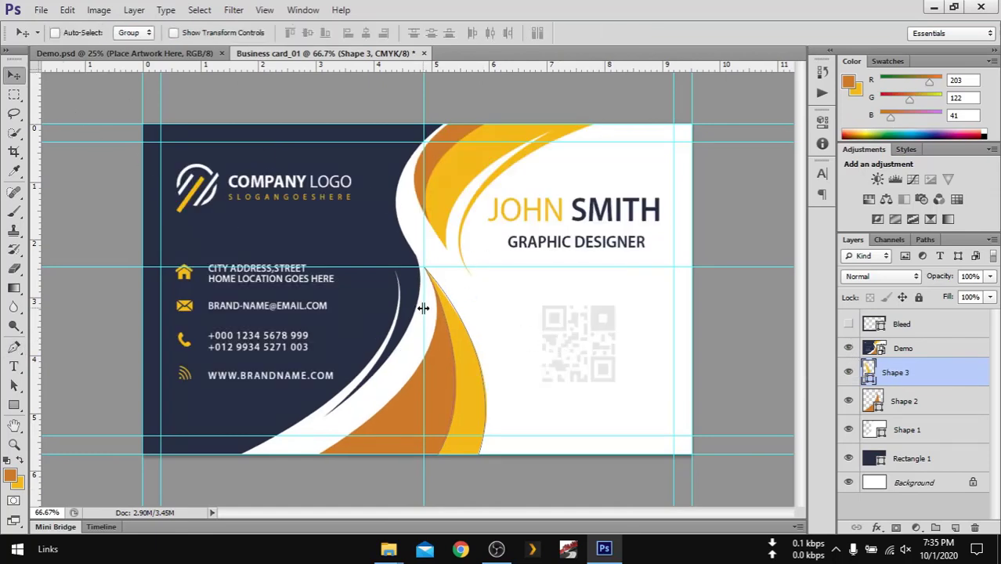
{"action": "left_click_drag", "start_coordinate": [425, 306], "coordinate": [12, 313]}
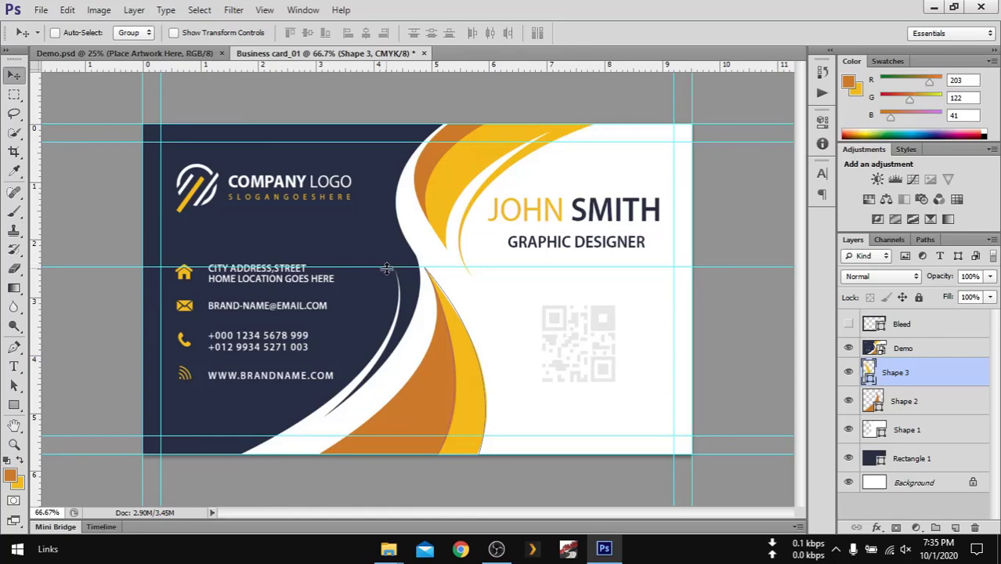
{"action": "left_click_drag", "start_coordinate": [386, 269], "coordinate": [417, 45]}
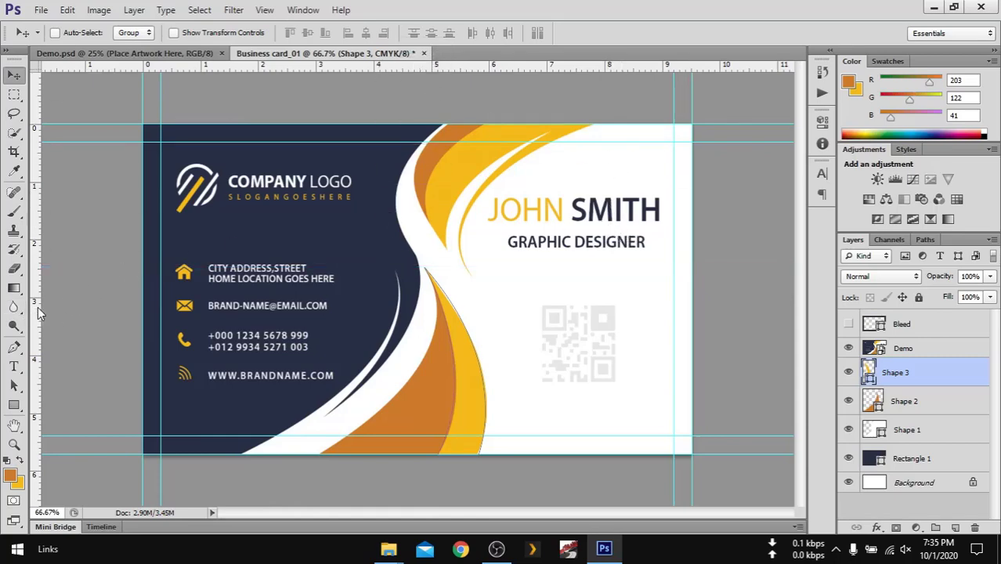
{"action": "key", "text": "ctrl+plus"}
{"action": "key", "text": "ctrl+plus"}
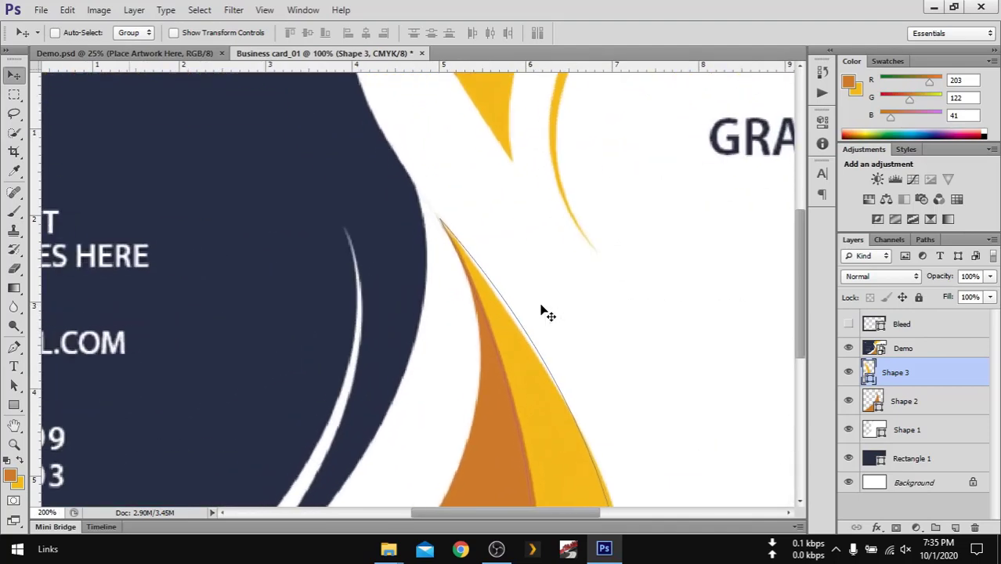
{"action": "scroll", "coordinate": [540, 309], "scroll_direction": "up", "scroll_amount": 1}
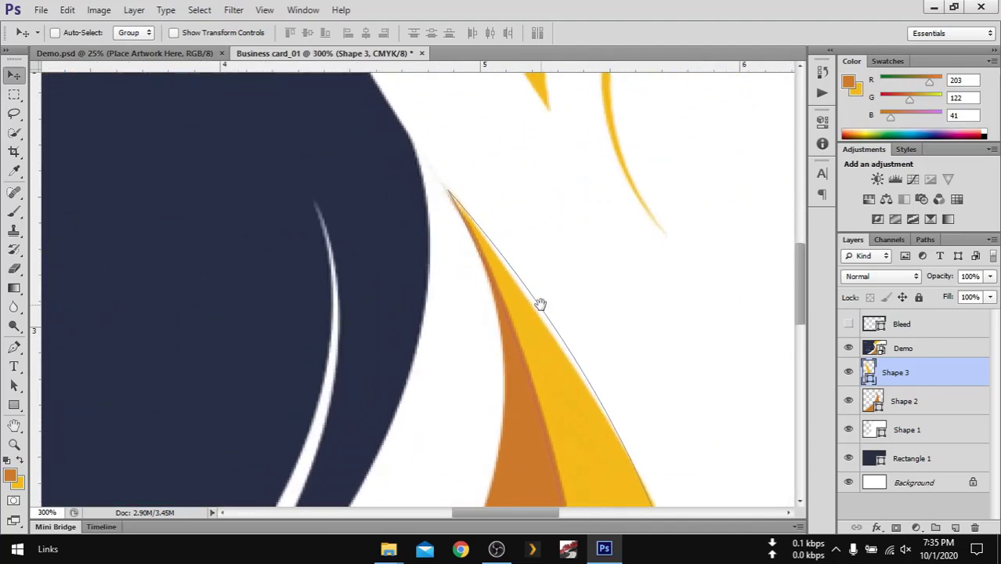
{"action": "mouse_move", "coordinate": [557, 228]}
{"action": "left_mouse_down"}
{"action": "mouse_move", "coordinate": [521, 435]}
{"action": "mouse_move", "coordinate": [406, 436]}
{"action": "left_mouse_up"}
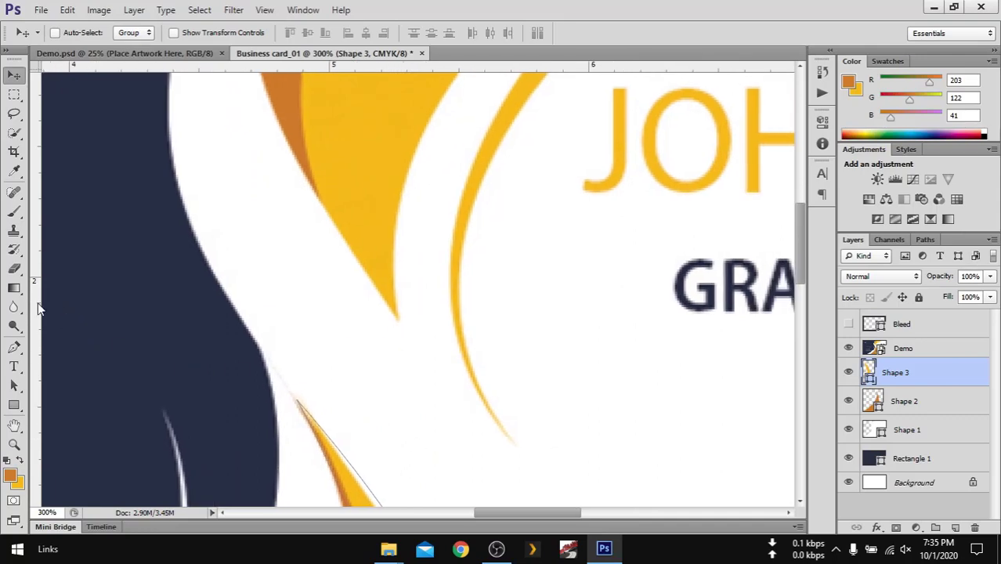
Add guides at the yellow curve tip (horizontal at 2.16 cm) and at the thin curve's end
{"action": "left_click_drag", "start_coordinate": [37, 302], "coordinate": [397, 350]}
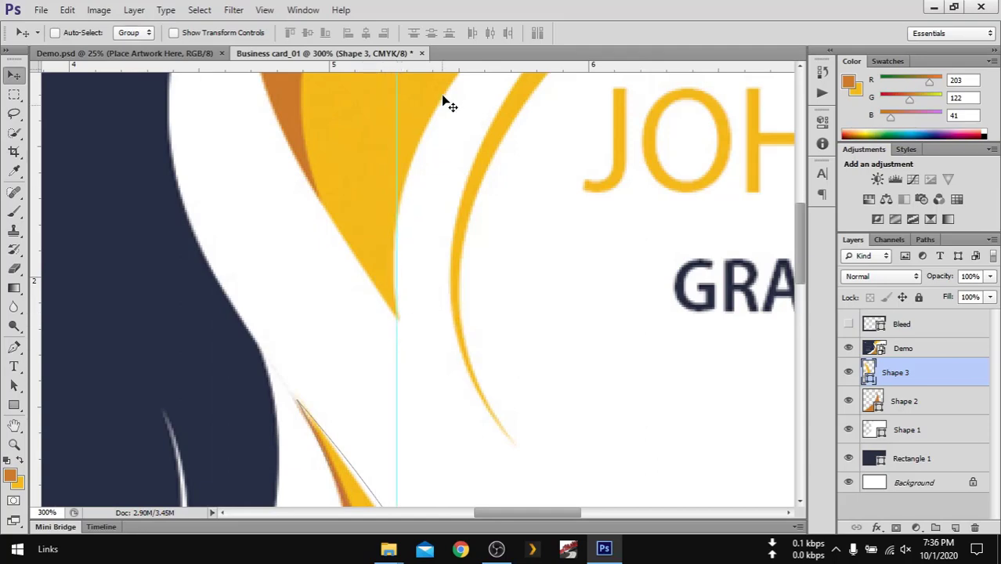
{"action": "left_click_drag", "start_coordinate": [443, 64], "coordinate": [460, 318]}
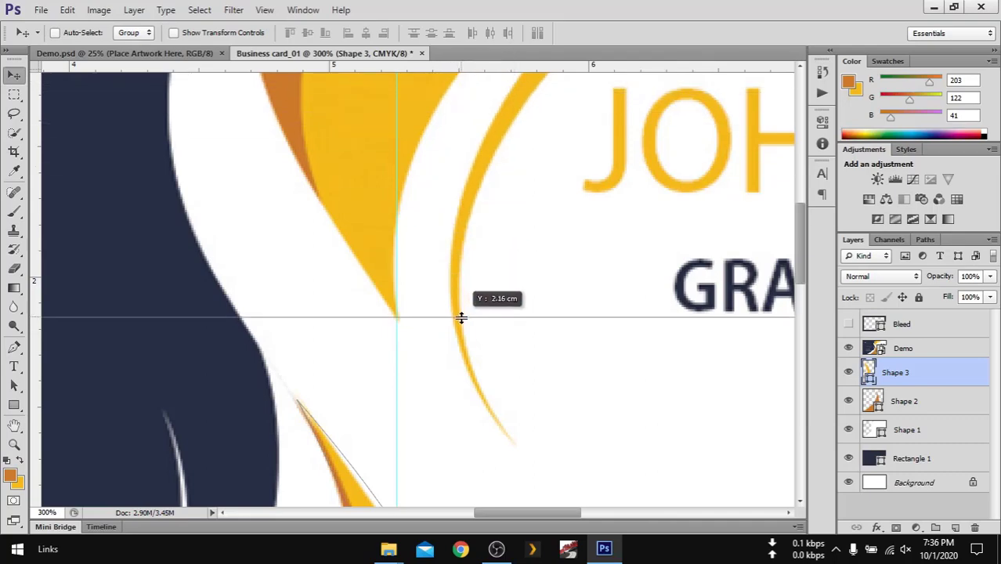
{"action": "left_click_drag", "start_coordinate": [460, 317], "coordinate": [460, 317]}
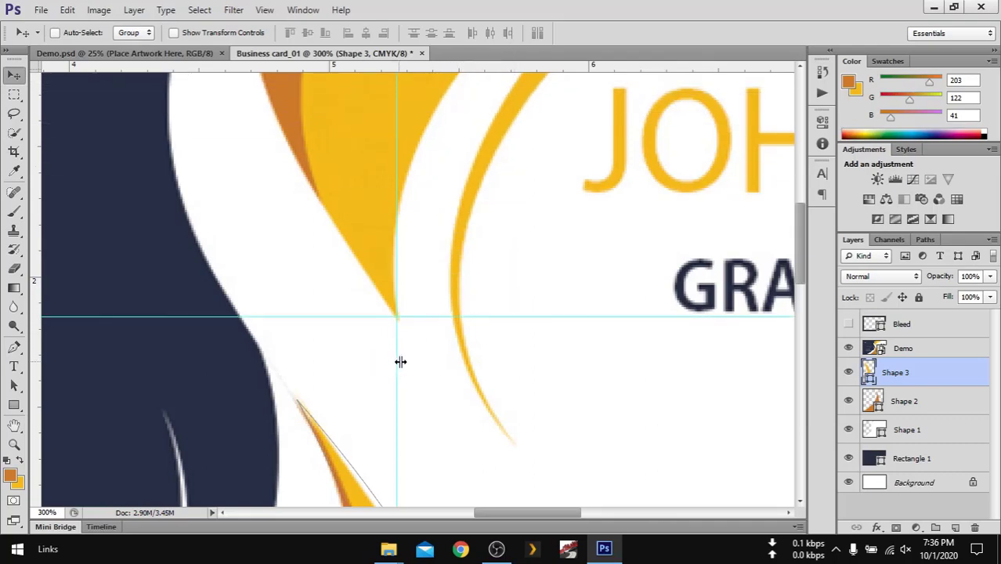
{"action": "left_click_drag", "start_coordinate": [401, 361], "coordinate": [400, 356]}
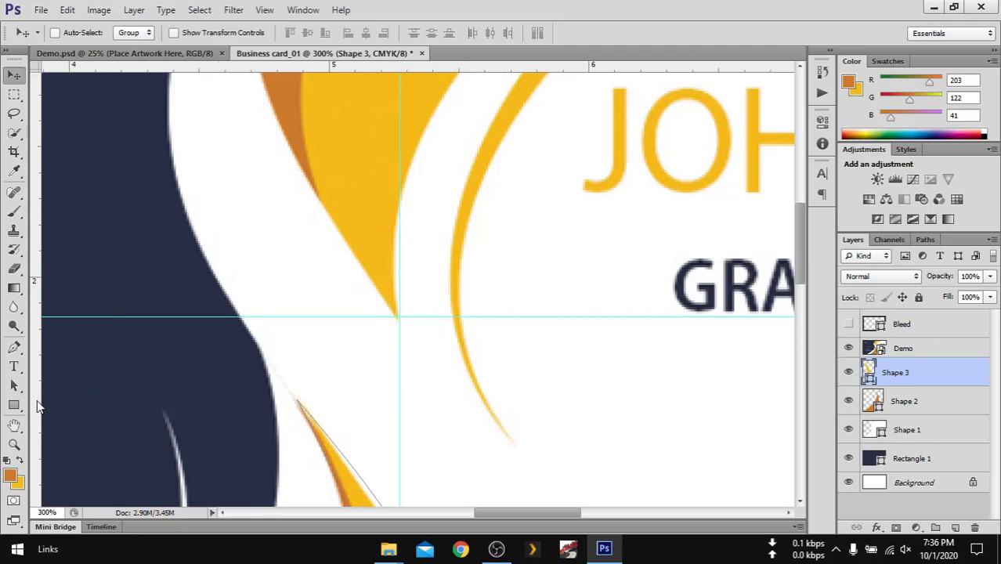
{"action": "left_click_drag", "start_coordinate": [40, 405], "coordinate": [511, 469]}
{"action": "left_click_drag", "start_coordinate": [552, 66], "coordinate": [564, 439]}
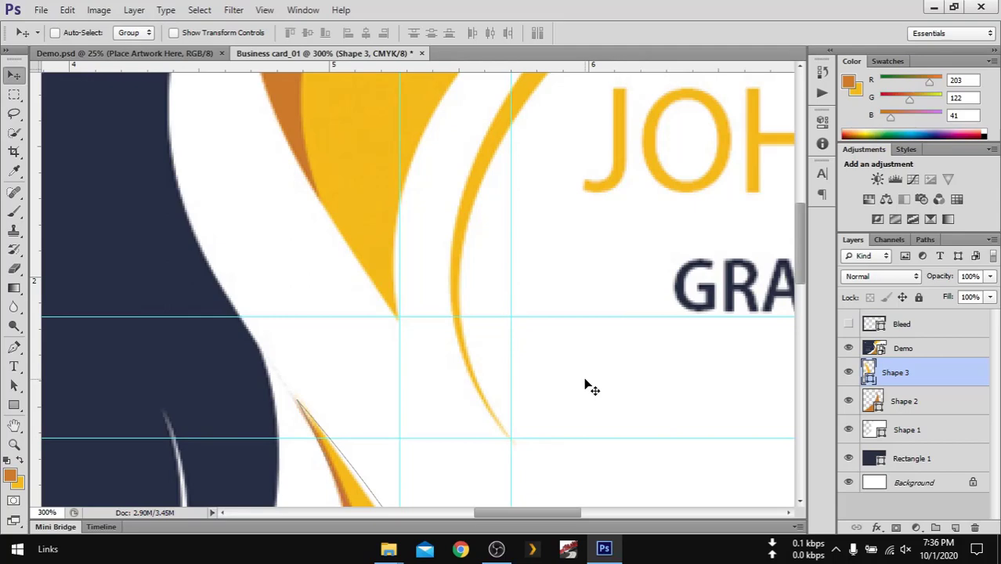
{"action": "key", "text": "ctrl+minus"}
{"action": "key", "text": "ctrl+minus"}
{"action": "key", "text": "ctrl+minus"}
{"action": "key", "text": "ctrl+minus"}
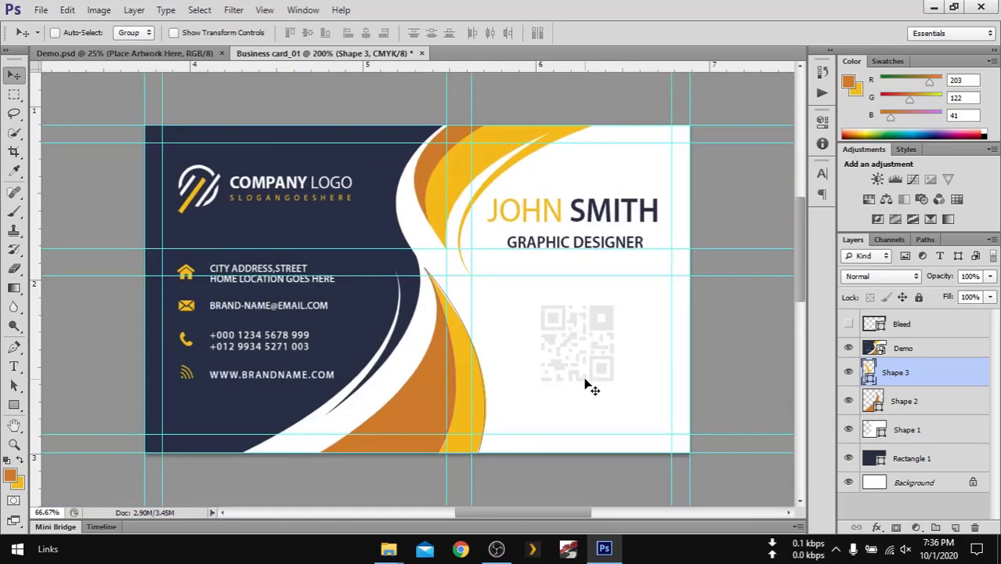
{"action": "key", "text": "ctrl+minus"}
{"action": "key", "text": "ctrl+plus"}
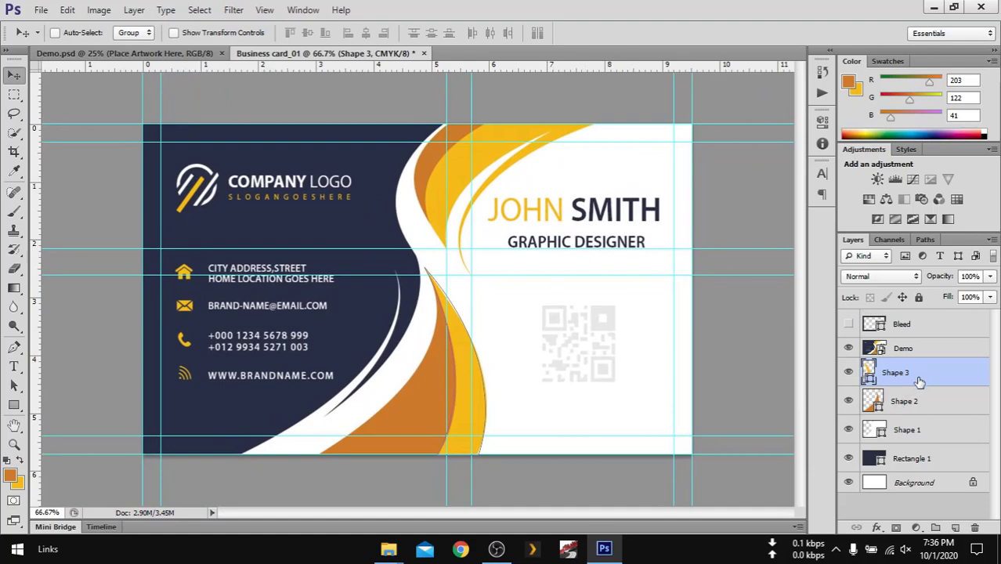
Add a new layer and set the Pen shape fill to orange
{"action": "left_click", "coordinate": [955, 527]}
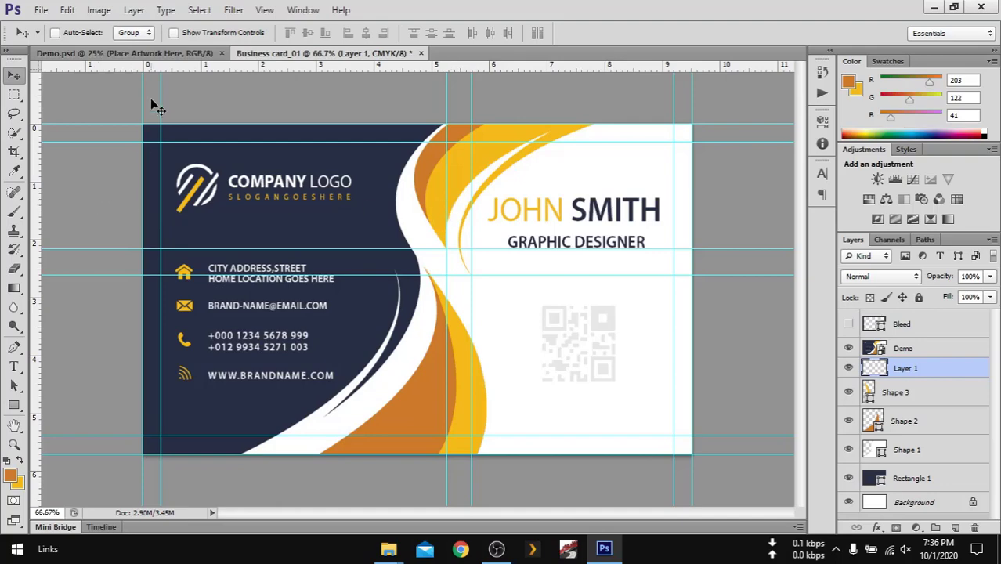
{"action": "left_click", "coordinate": [13, 347]}
{"action": "left_click", "coordinate": [135, 33]}
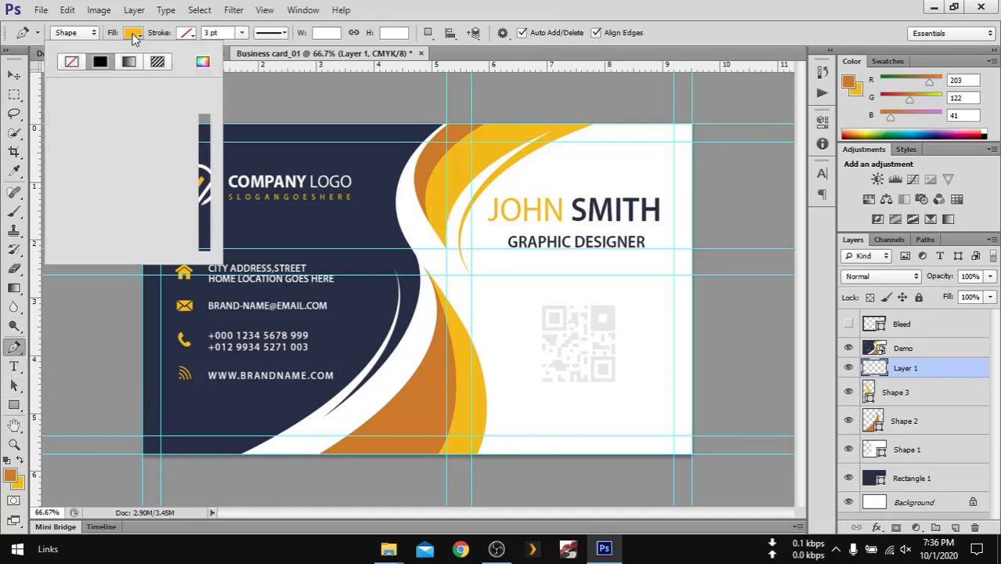
{"action": "left_click", "coordinate": [69, 103]}
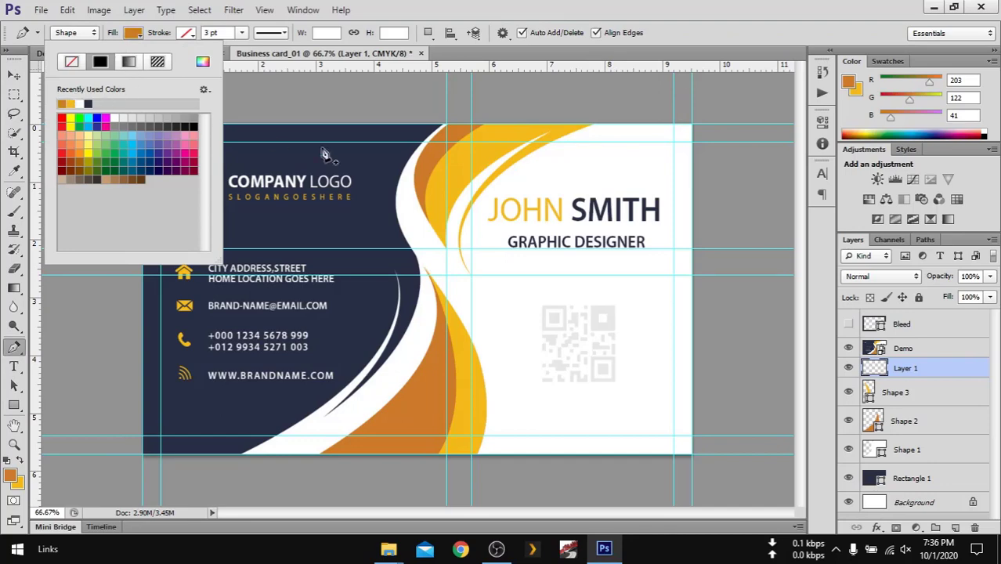
Draw the orange Shape 4 wave from the top edge down to mid-card and back, then add a new layer
{"action": "left_click", "coordinate": [449, 130]}
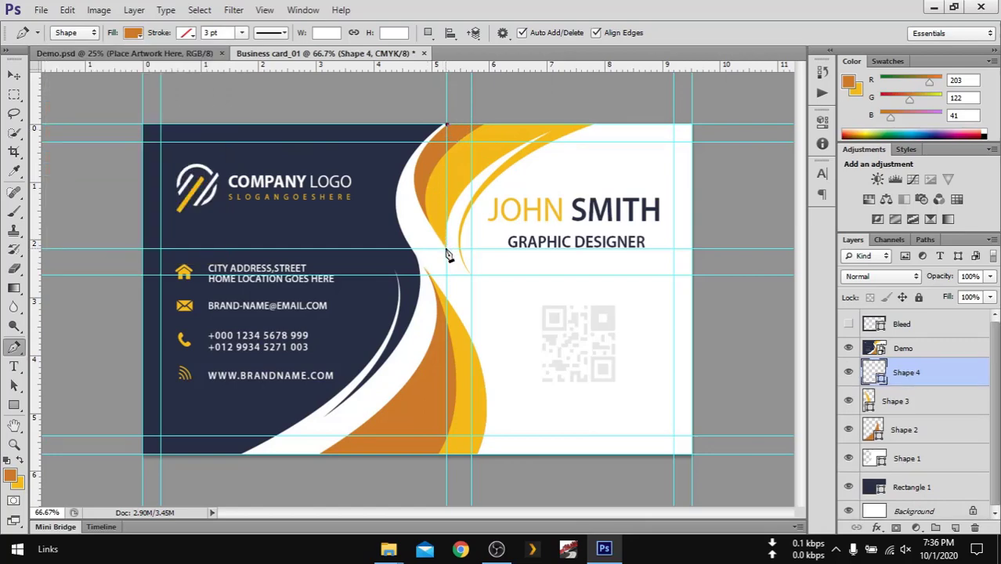
{"action": "left_click_drag", "start_coordinate": [447, 250], "coordinate": [520, 333]}
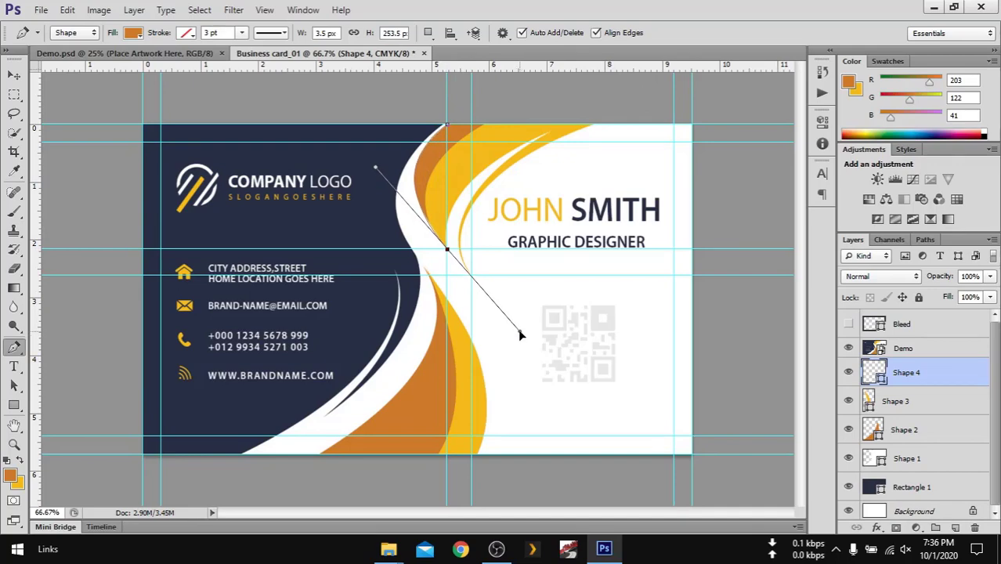
{"action": "left_click_drag", "start_coordinate": [519, 335], "coordinate": [520, 332]}
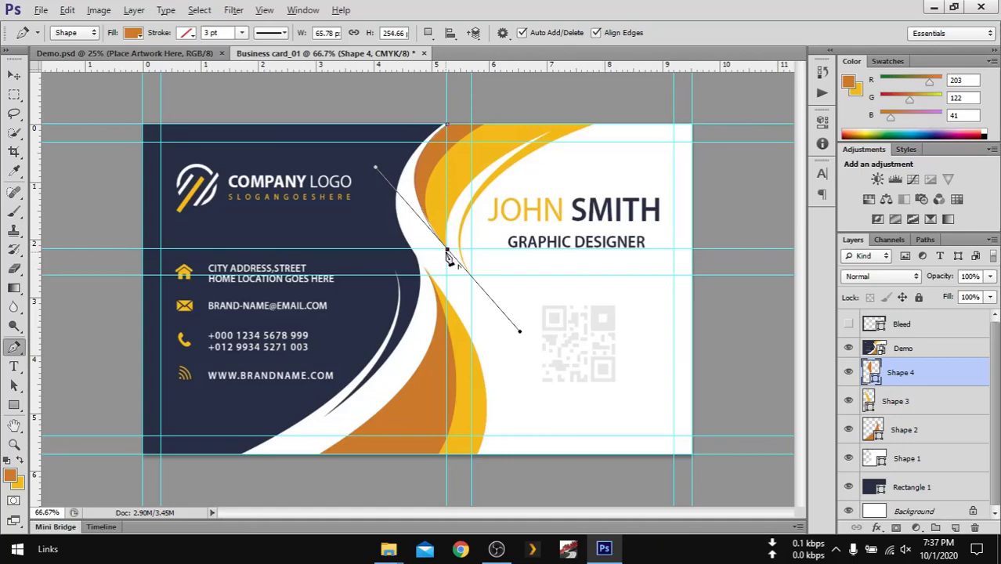
{"action": "left_click", "coordinate": [448, 251], "text": "alt"}
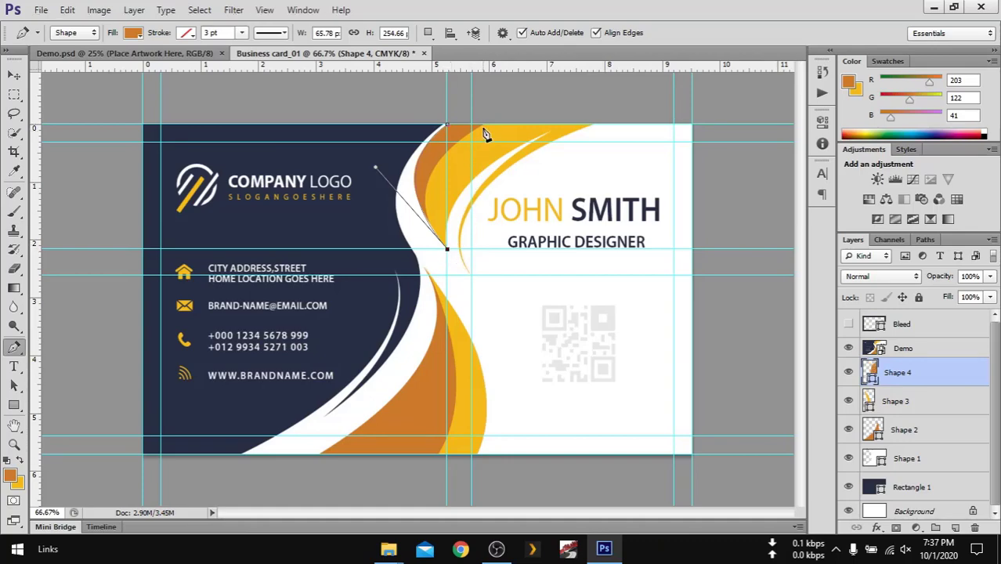
{"action": "mouse_move", "coordinate": [482, 124]}
{"action": "left_mouse_down"}
{"action": "mouse_move", "coordinate": [588, 50]}
{"action": "mouse_move", "coordinate": [587, 82]}
{"action": "mouse_move", "coordinate": [578, 68]}
{"action": "left_mouse_up"}
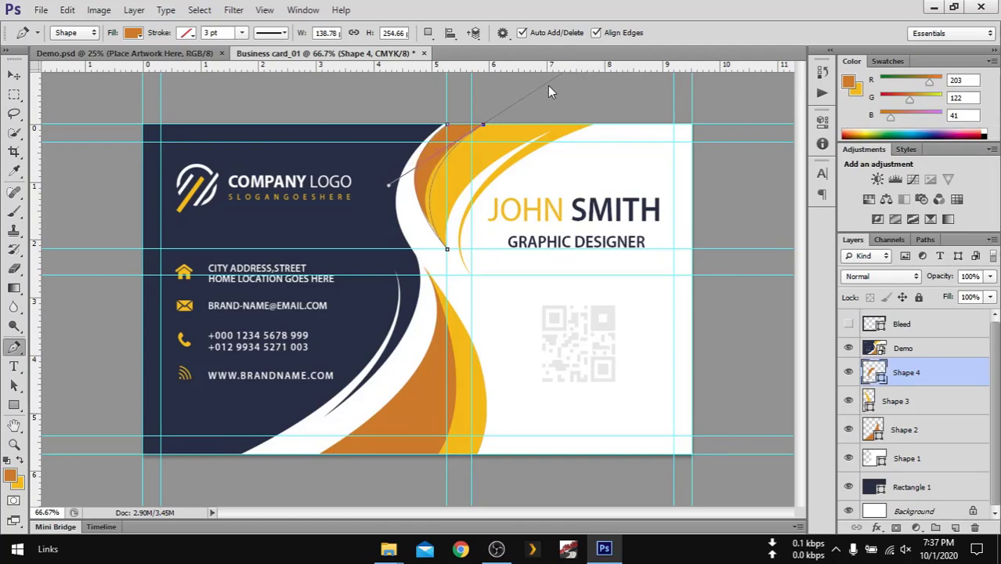
{"action": "left_click", "coordinate": [484, 125]}
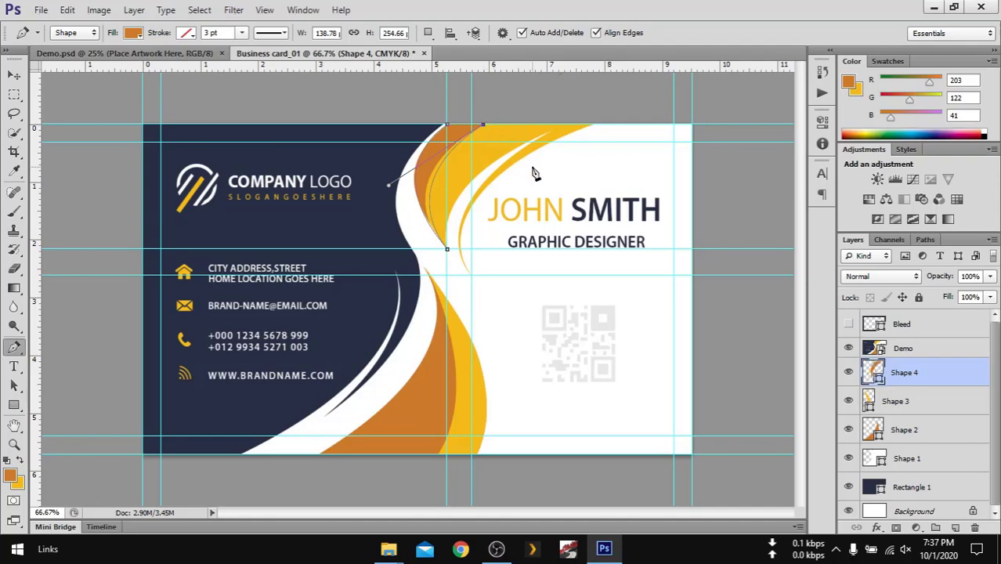
{"action": "left_click", "coordinate": [449, 126]}
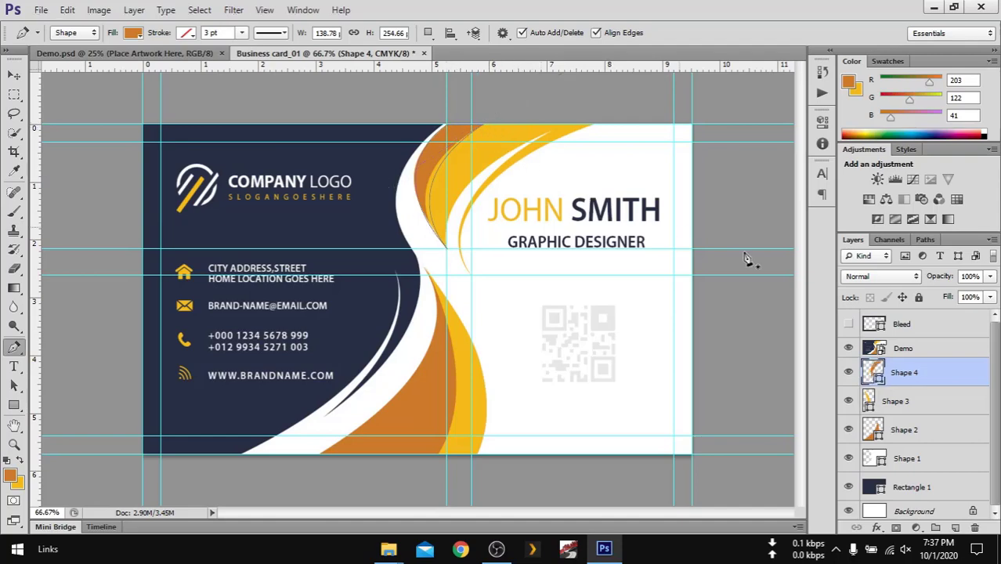
{"action": "left_click", "coordinate": [849, 349]}
{"action": "left_click", "coordinate": [849, 349]}
{"action": "left_click", "coordinate": [957, 528]}
Set a yellow fill and draw the swoosh's first curve from the top edge down to mid-card
{"action": "left_click", "coordinate": [133, 34]}
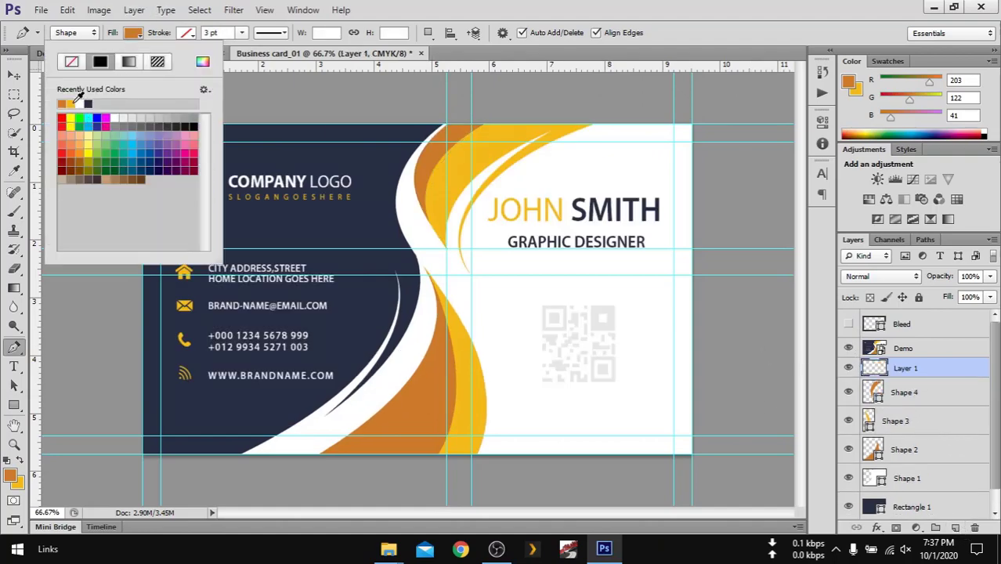
{"action": "left_click", "coordinate": [71, 103]}
{"action": "left_click", "coordinate": [135, 36]}
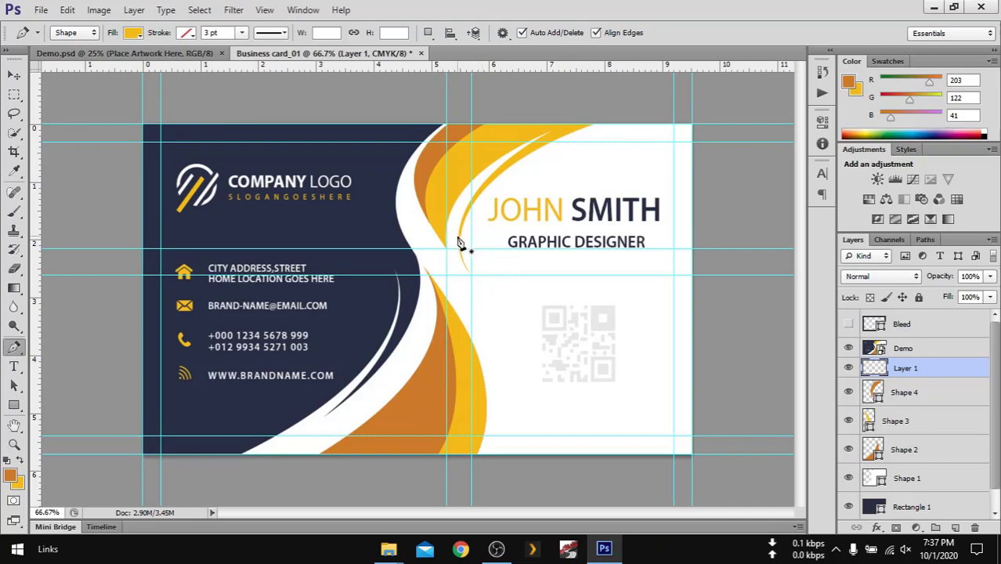
{"action": "left_click", "coordinate": [483, 125]}
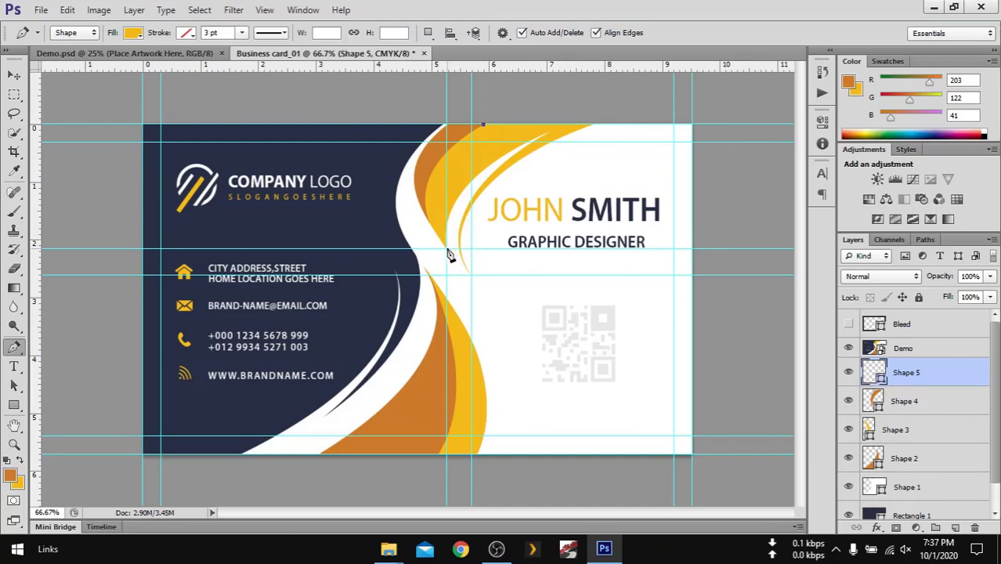
{"action": "left_click_drag", "start_coordinate": [446, 249], "coordinate": [517, 330]}
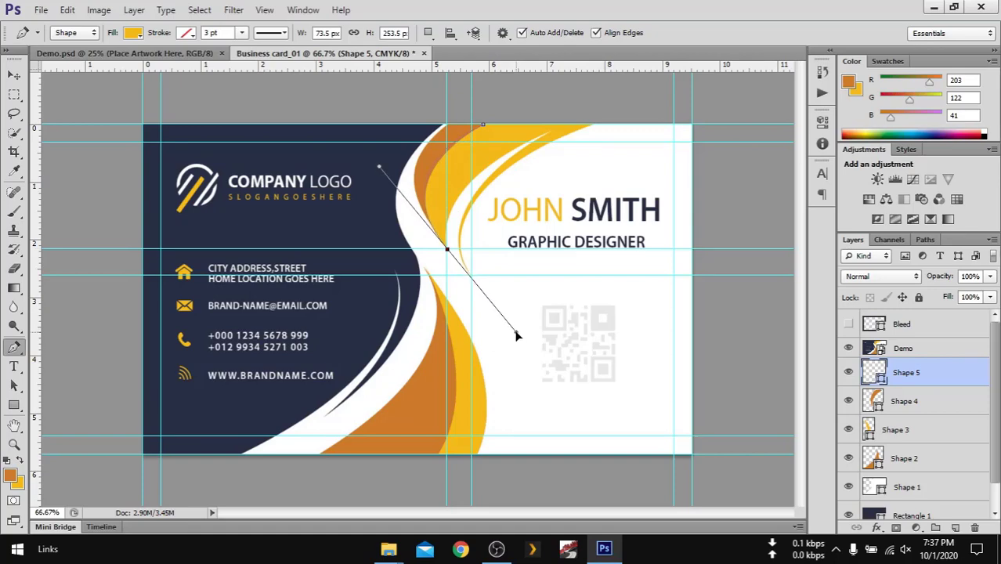
{"action": "left_click_drag", "start_coordinate": [517, 330], "coordinate": [515, 330]}
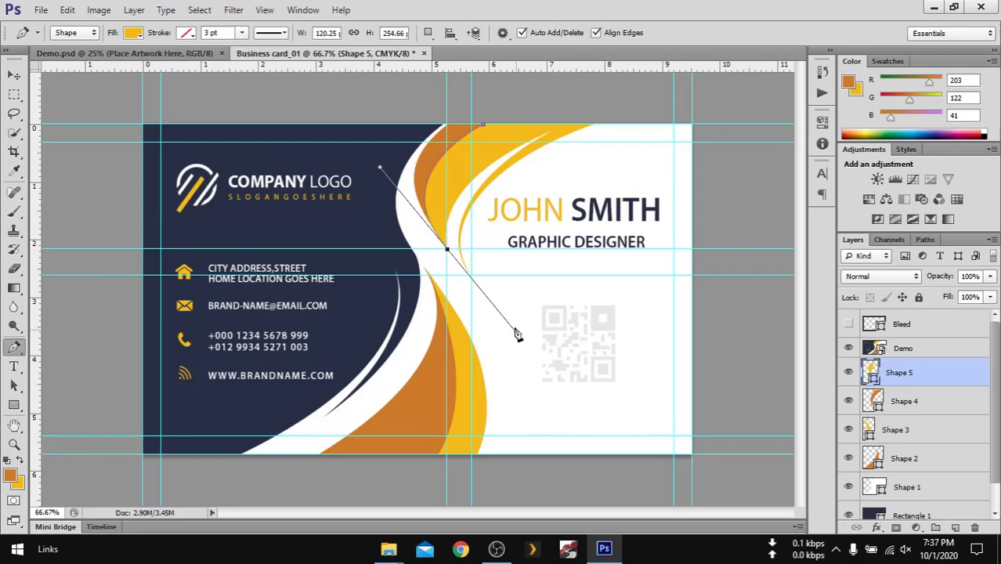
{"action": "left_click", "coordinate": [448, 249], "text": "alt"}
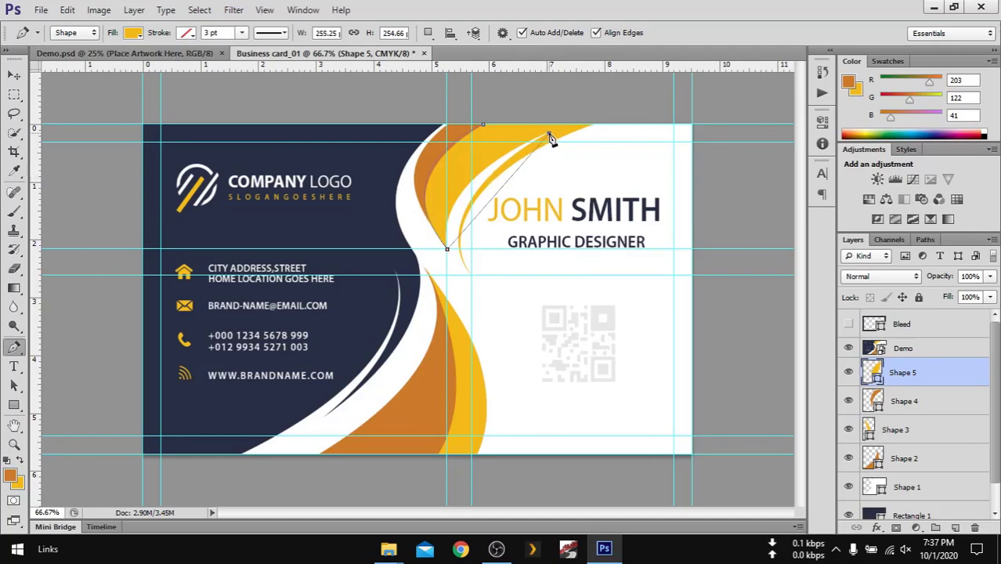
Complete the thin crescent along the yellow wave up to its top tip and finish the path
{"action": "mouse_move", "coordinate": [548, 133]}
{"action": "left_mouse_down"}
{"action": "mouse_move", "coordinate": [629, 120]}
{"action": "mouse_move", "coordinate": [674, 81]}
{"action": "mouse_move", "coordinate": [660, 114]}
{"action": "mouse_move", "coordinate": [670, 93]}
{"action": "left_mouse_up"}
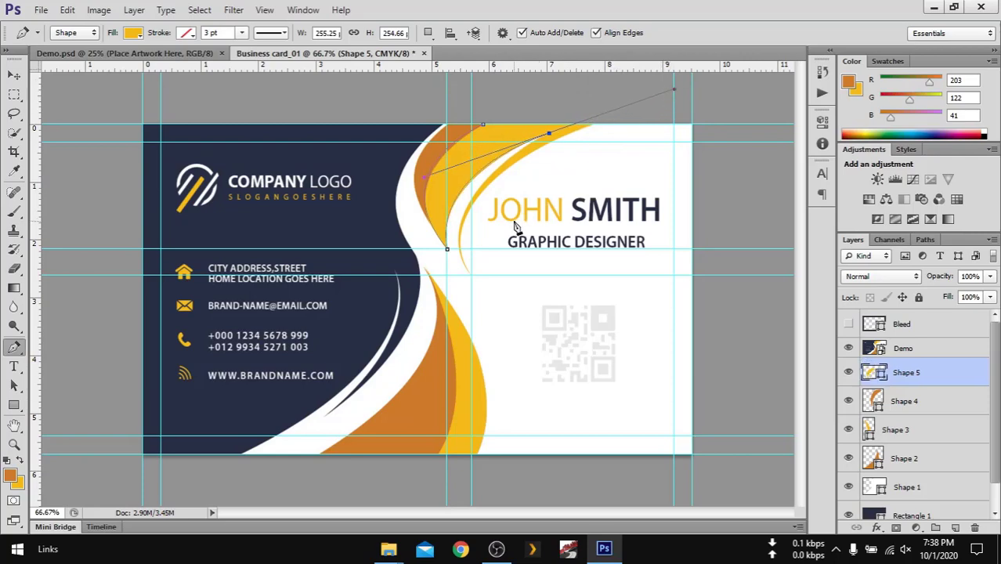
{"action": "left_click", "coordinate": [550, 133]}
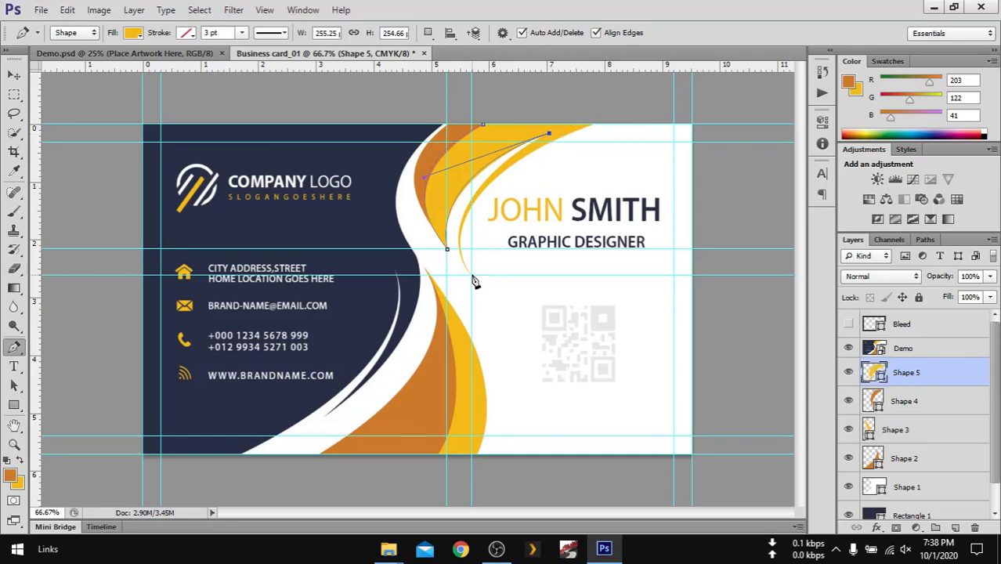
{"action": "mouse_move", "coordinate": [473, 276]}
{"action": "left_mouse_down"}
{"action": "mouse_move", "coordinate": [524, 365]}
{"action": "mouse_move", "coordinate": [532, 345]}
{"action": "left_mouse_up"}
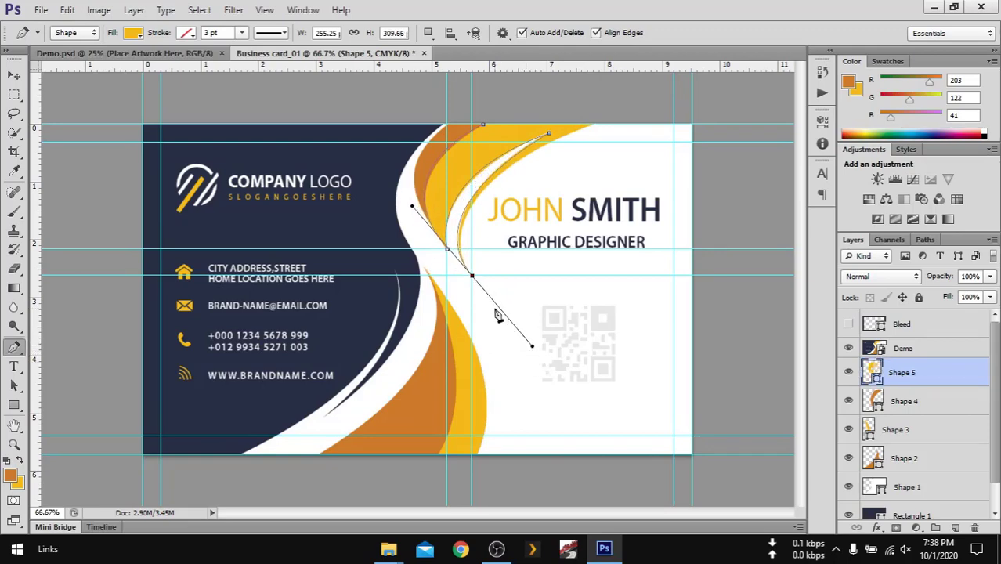
{"action": "left_click", "coordinate": [472, 276], "text": "alt"}
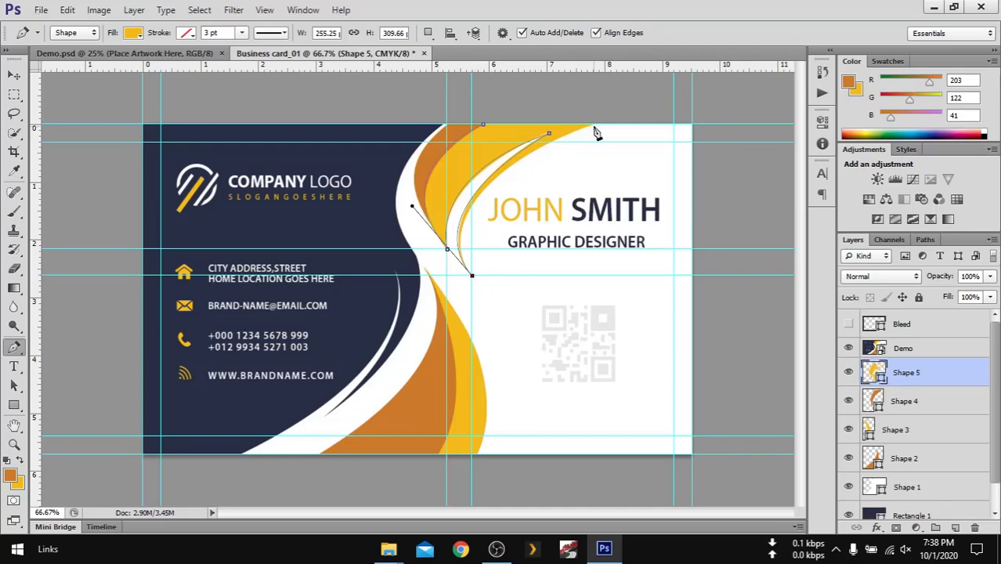
{"action": "mouse_move", "coordinate": [594, 125]}
{"action": "left_mouse_down"}
{"action": "mouse_move", "coordinate": [679, 136]}
{"action": "mouse_move", "coordinate": [782, 52]}
{"action": "left_mouse_up"}
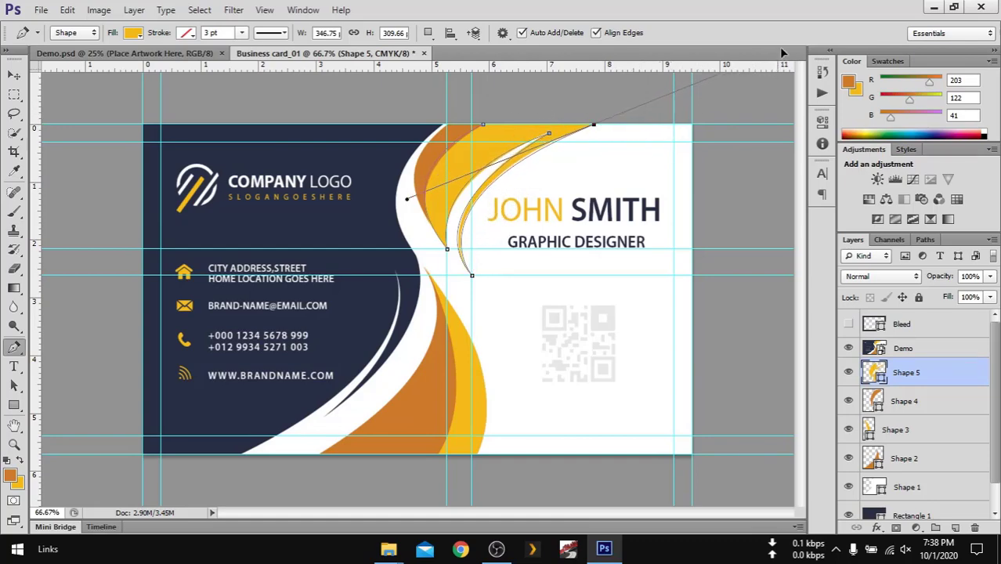
{"action": "mouse_move", "coordinate": [782, 52]}
{"action": "left_mouse_down"}
{"action": "mouse_move", "coordinate": [782, 64]}
{"action": "mouse_move", "coordinate": [776, 53]}
{"action": "left_mouse_up"}
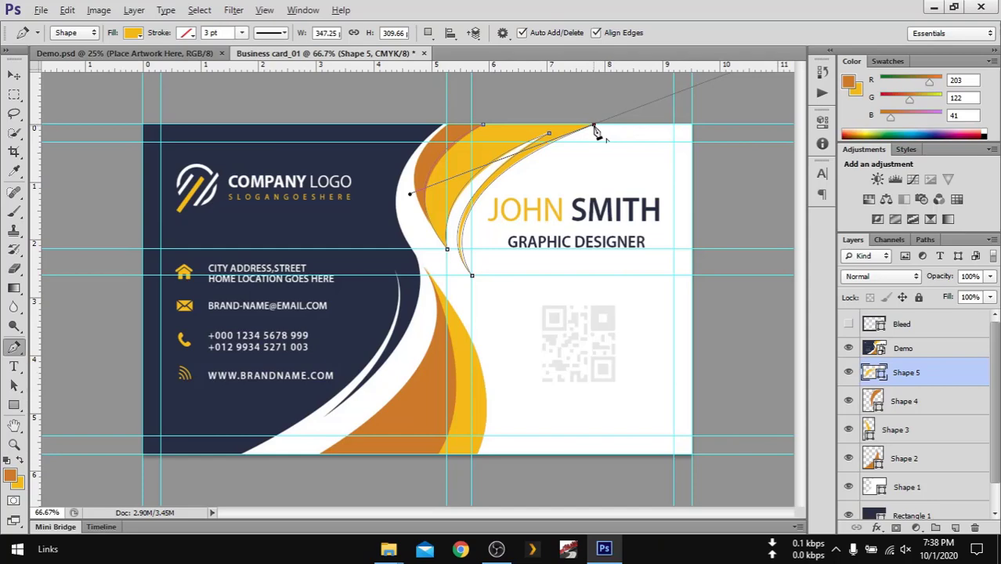
{"action": "key", "text": "Return"}
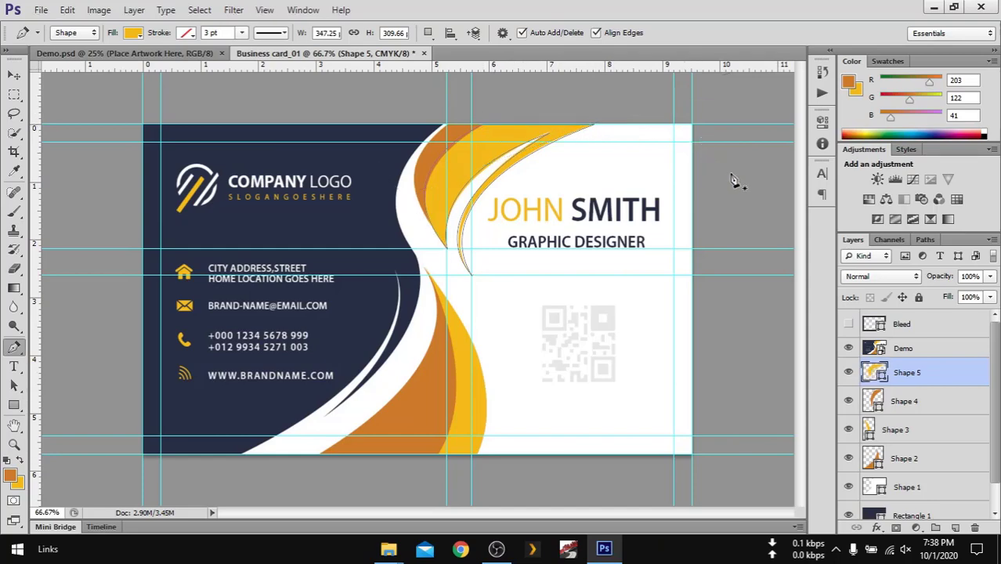
Remove the horizontal guide and both vertical guides crossing the card's middle
{"action": "left_click", "coordinate": [849, 349]}
{"action": "left_click", "coordinate": [848, 349]}
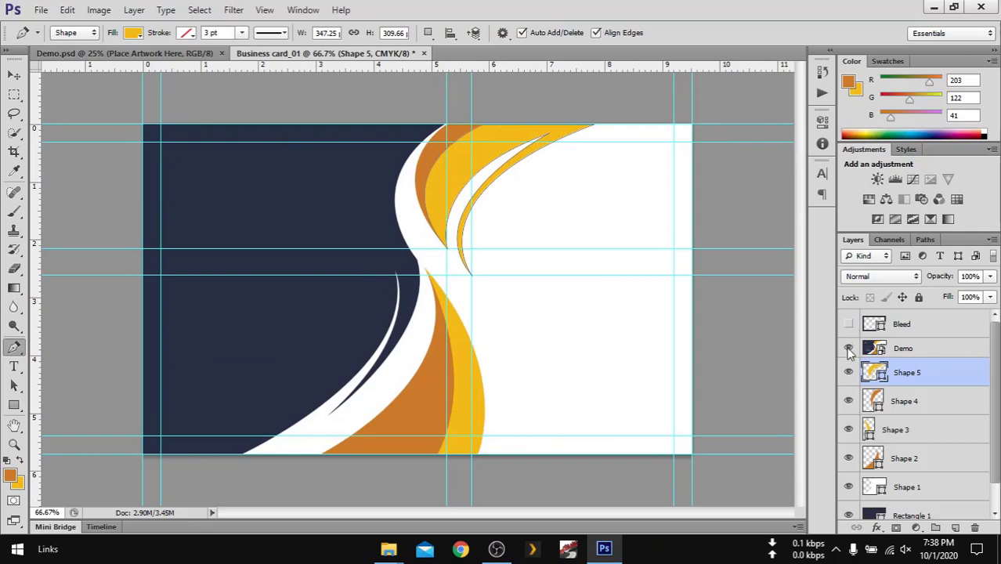
{"action": "key", "text": "v"}
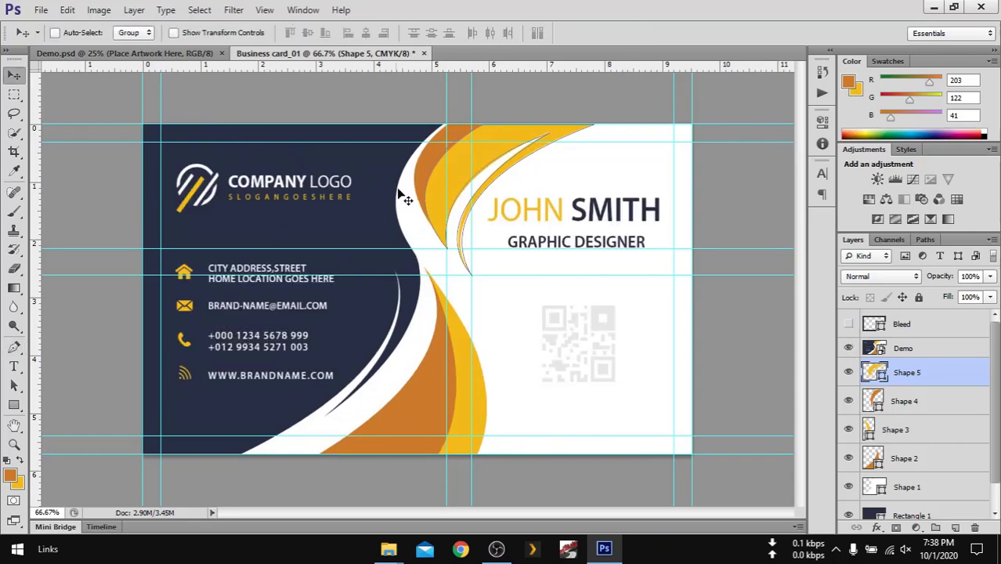
{"action": "mouse_move", "coordinate": [409, 250]}
{"action": "left_mouse_down"}
{"action": "mouse_move", "coordinate": [413, 69]}
{"action": "mouse_move", "coordinate": [409, 76]}
{"action": "left_mouse_up"}
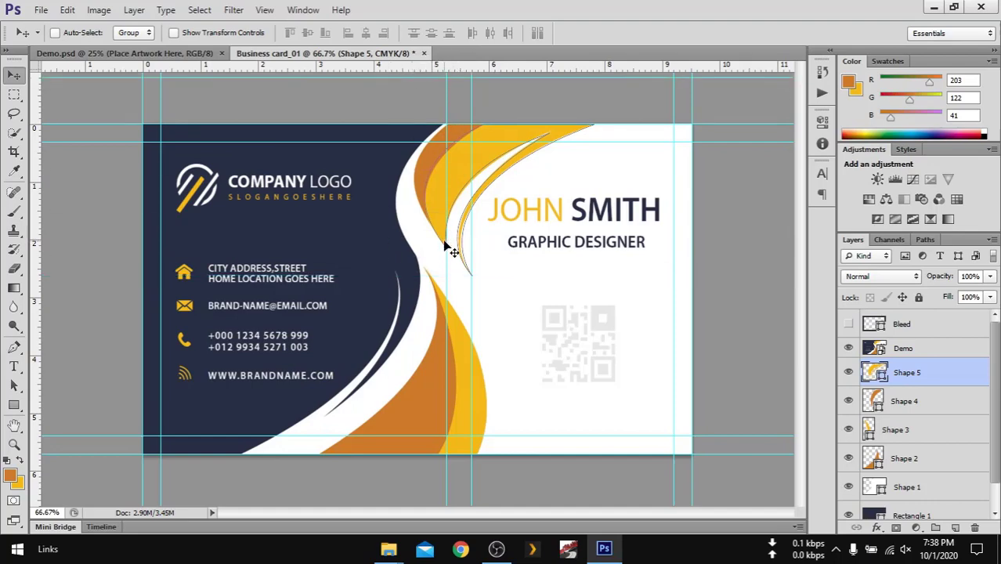
{"action": "left_click_drag", "start_coordinate": [447, 263], "coordinate": [35, 325]}
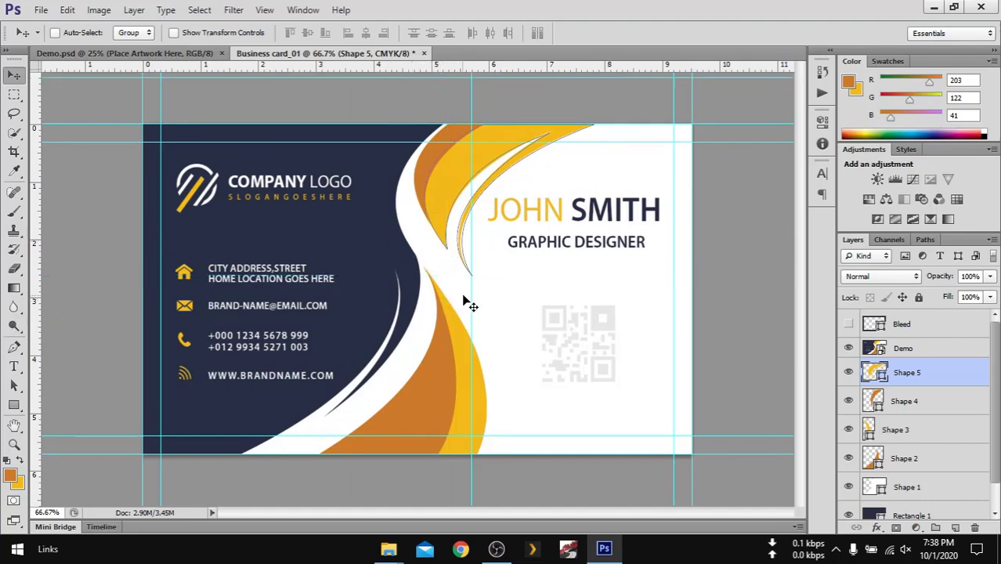
{"action": "left_click_drag", "start_coordinate": [471, 295], "coordinate": [21, 335]}
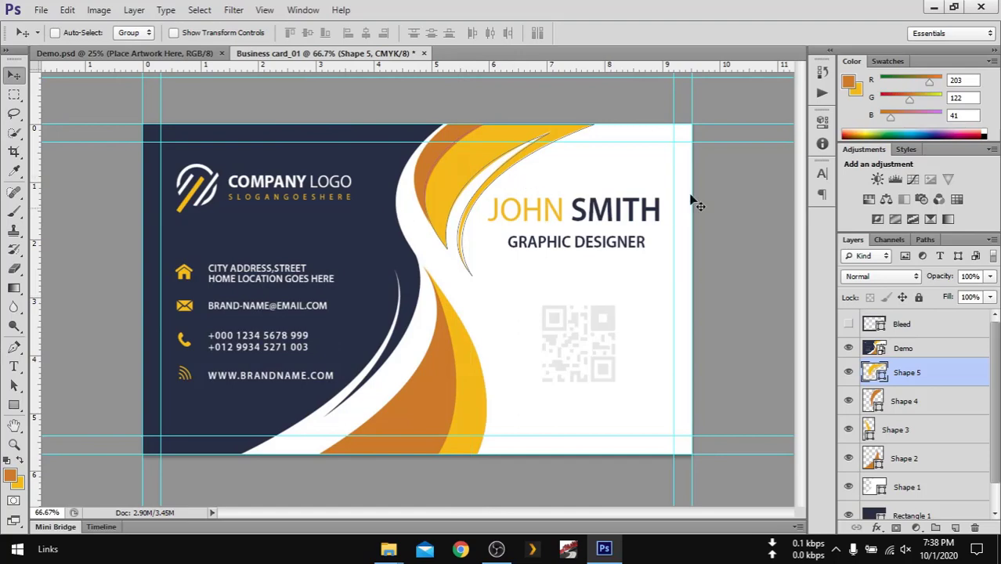
Hide the Demo reference layer and select the Shape 5 layer
{"action": "left_click", "coordinate": [848, 348]}
{"action": "left_click", "coordinate": [940, 354]}
{"action": "left_click", "coordinate": [848, 348]}
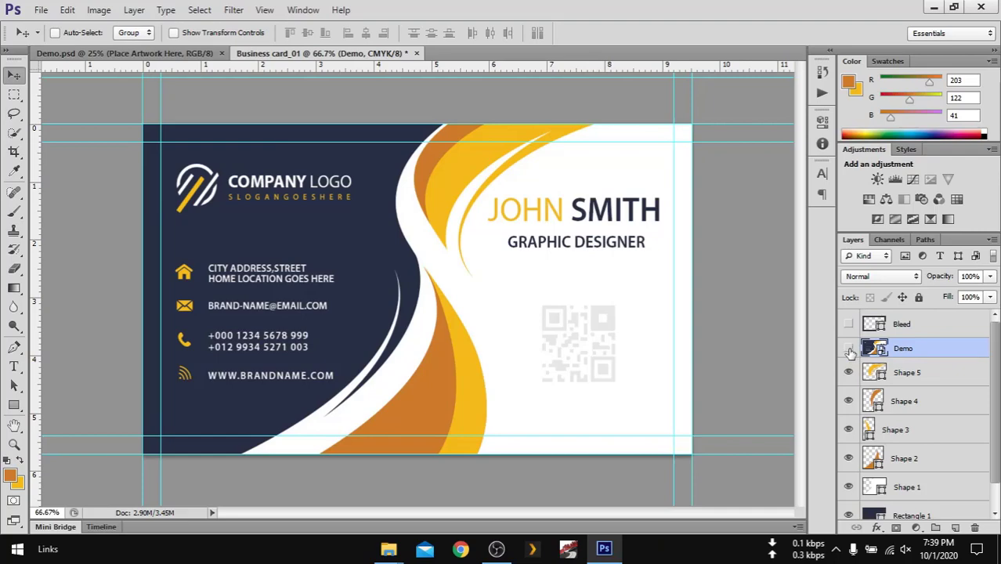
{"action": "left_click", "coordinate": [848, 348]}
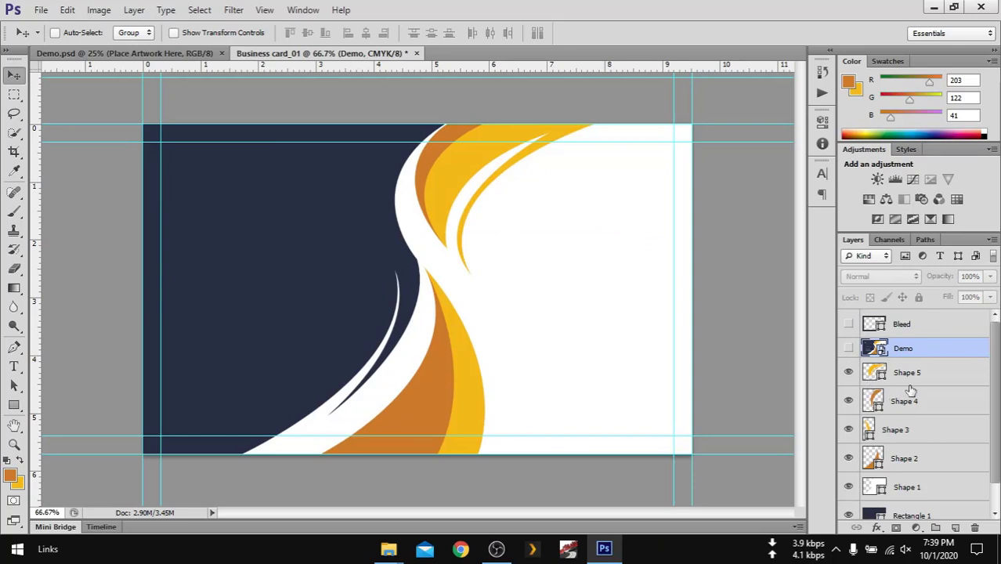
{"action": "left_click", "coordinate": [909, 373]}
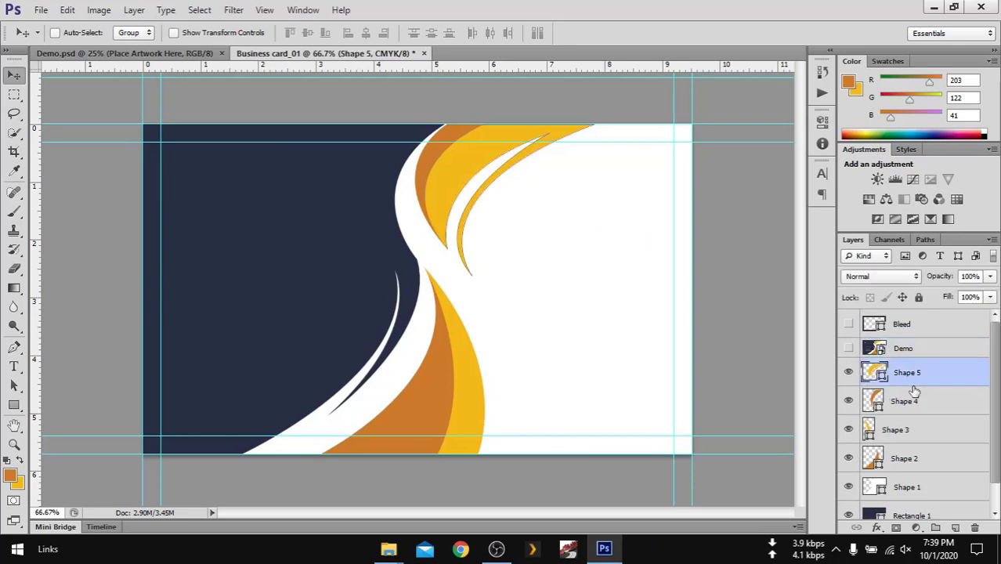
Add 'Your Name' text in the wave's sampled yellow in the upper-right white area
{"action": "left_click", "coordinate": [955, 527]}
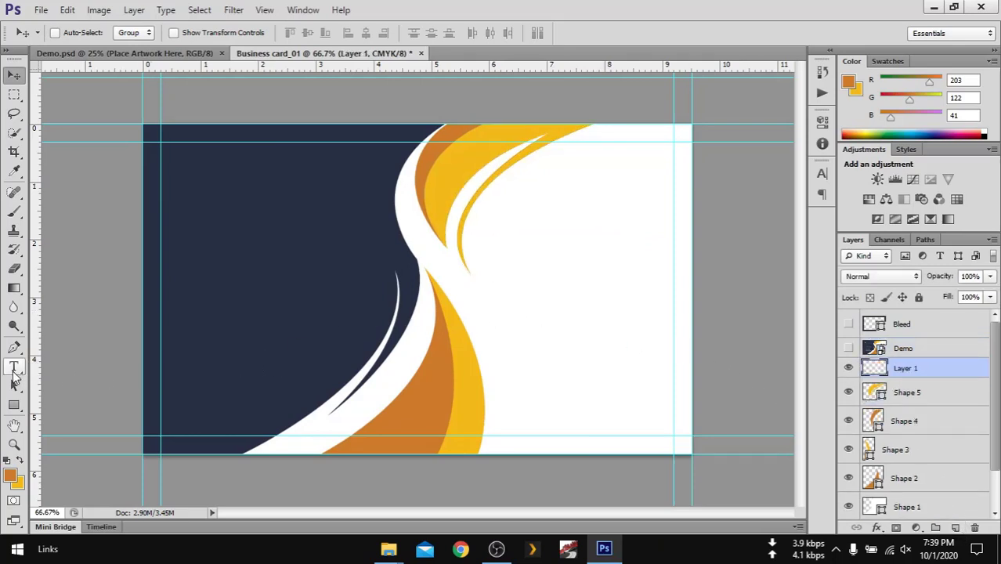
{"action": "left_click", "coordinate": [14, 370]}
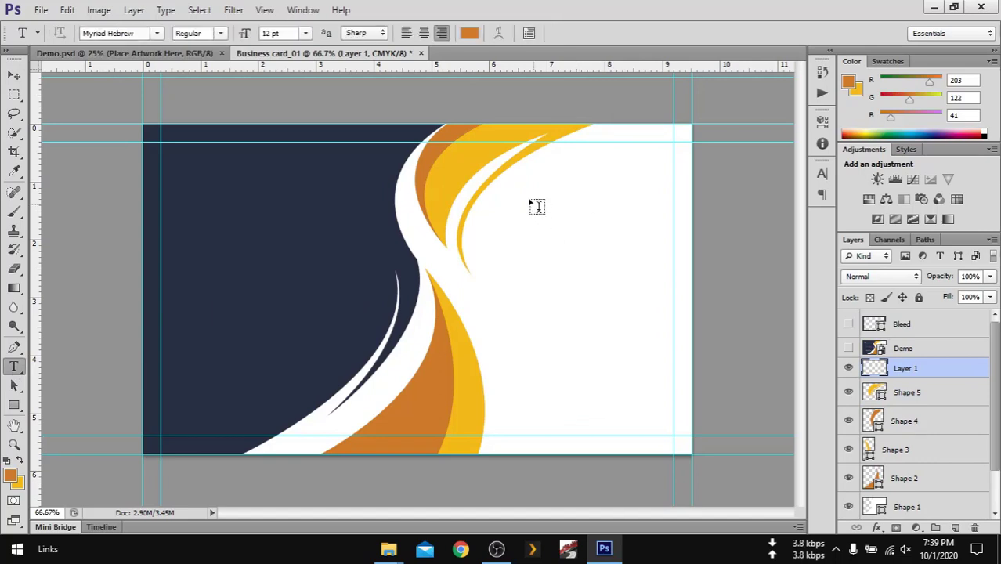
{"action": "left_click", "coordinate": [470, 33]}
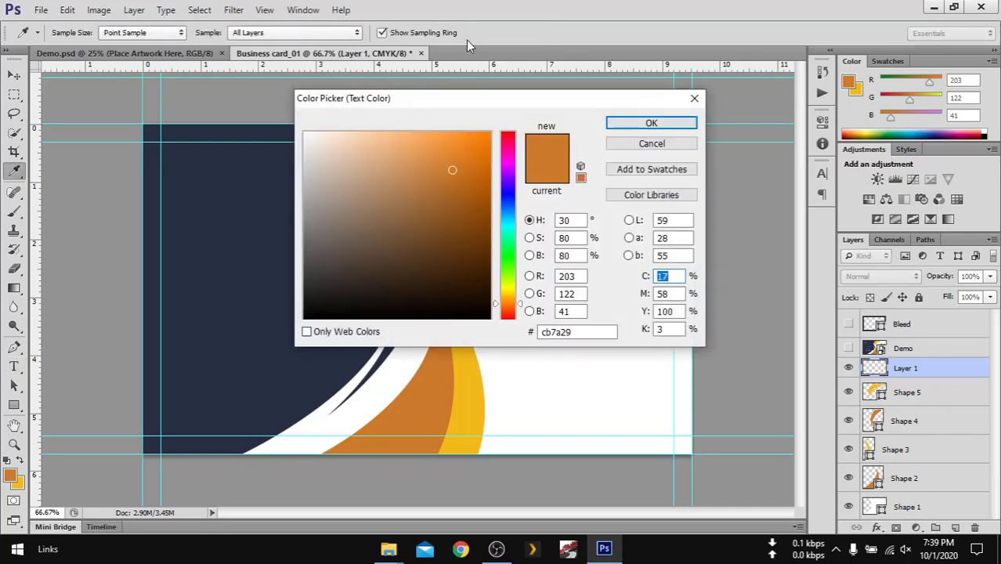
{"action": "left_click", "coordinate": [18, 481]}
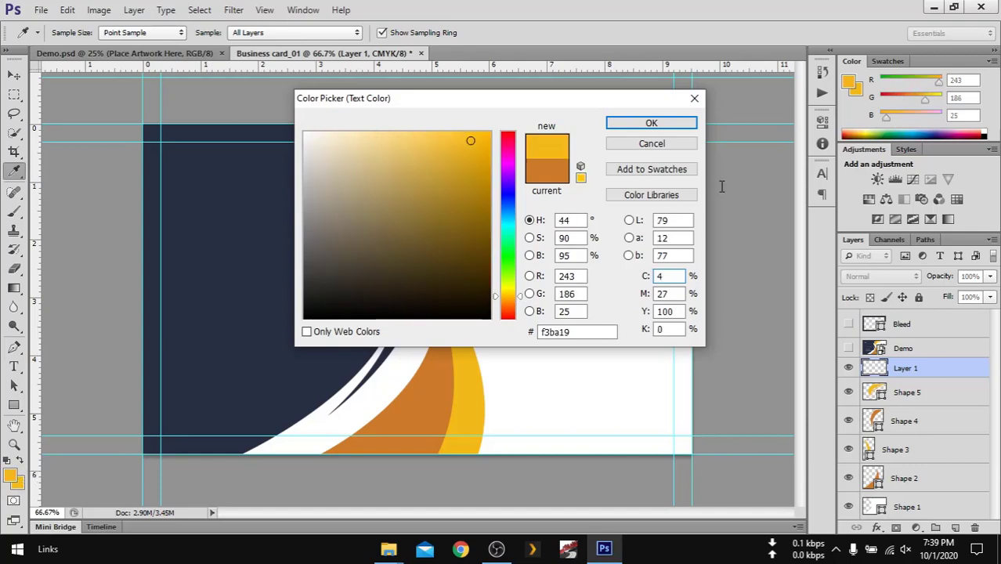
{"action": "key", "text": "Return"}
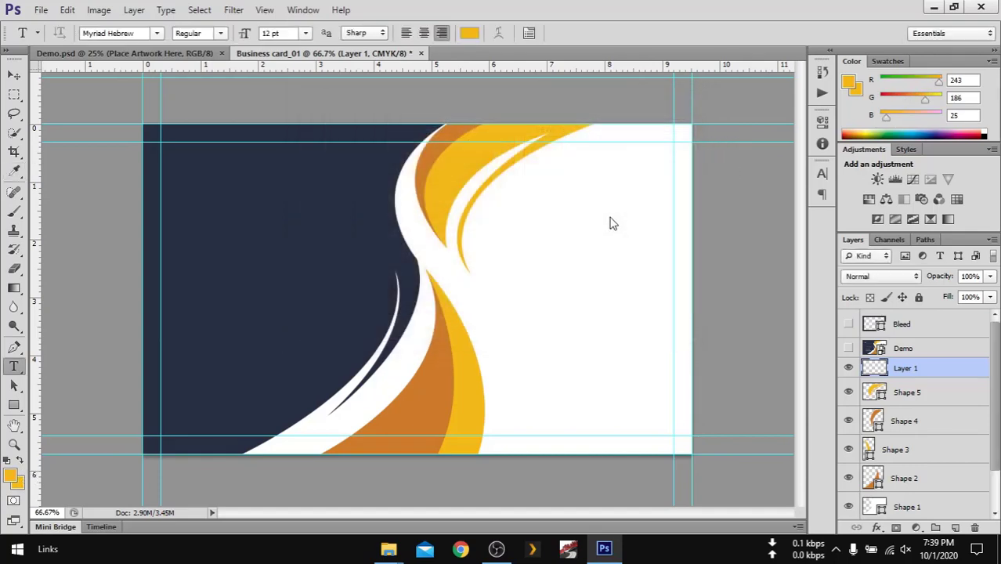
{"action": "left_click", "coordinate": [533, 207]}
{"action": "type", "text": "Y"}
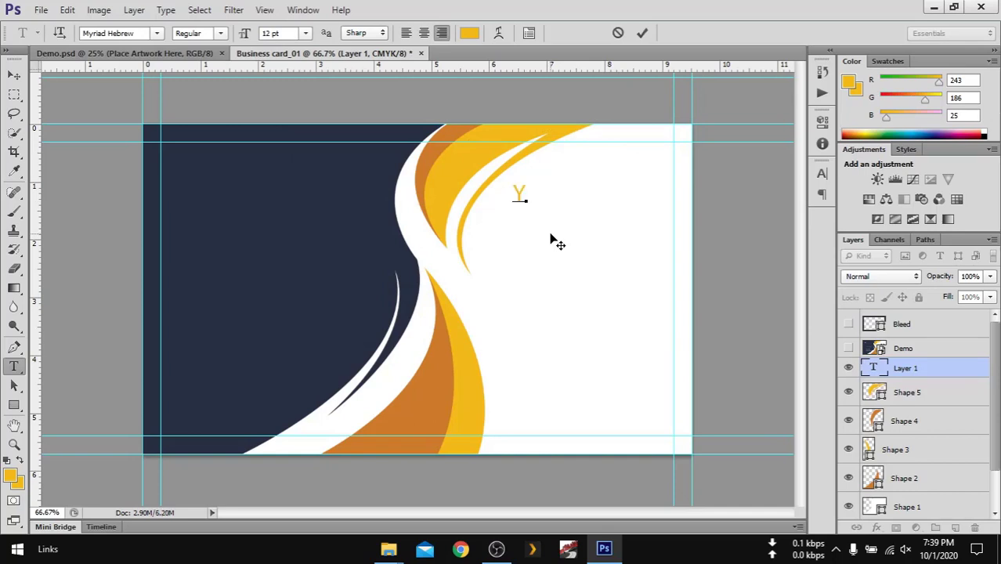
{"action": "type", "text": "o"}
{"action": "type", "text": "ur N"}
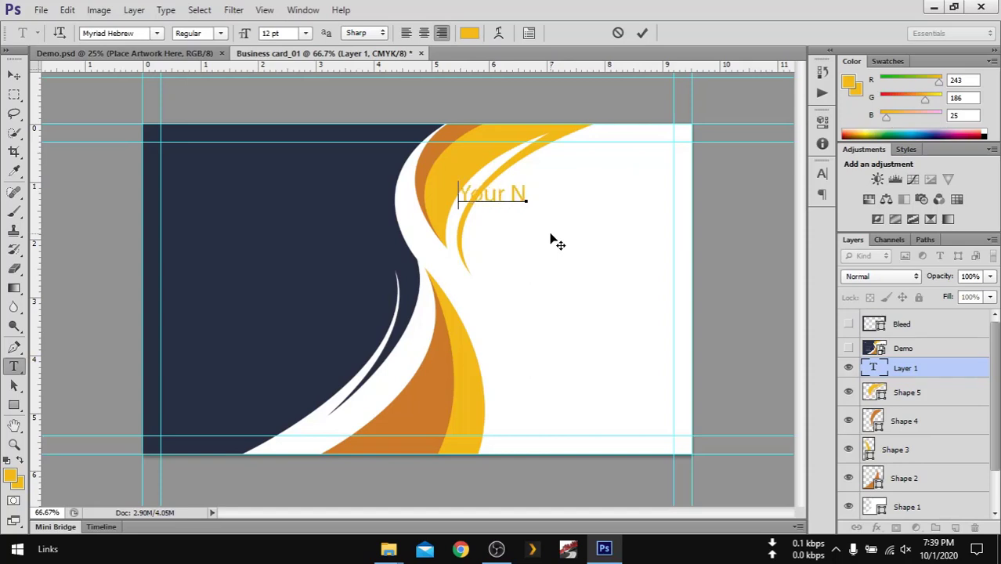
{"action": "type", "text": "ame"}
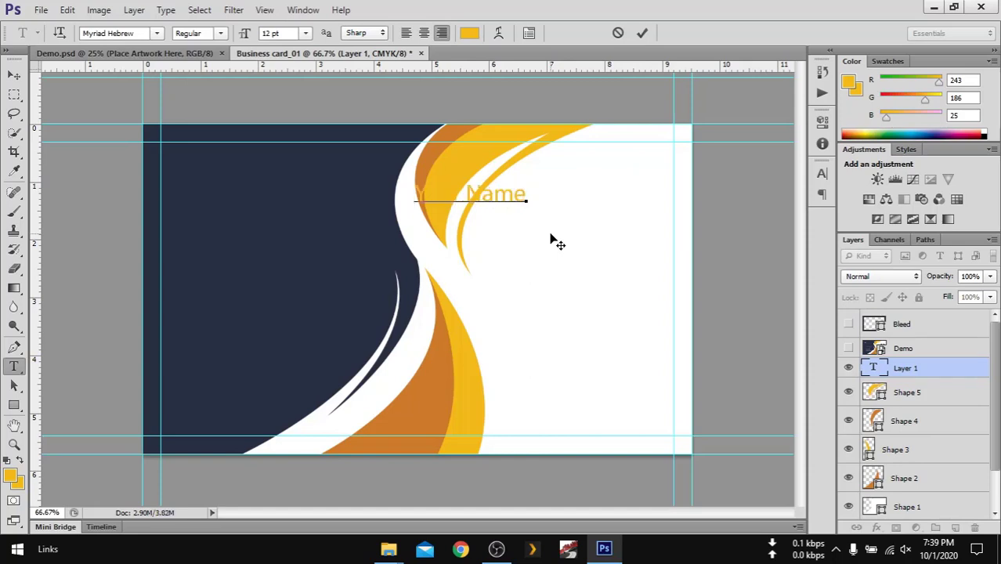
{"action": "mouse_move", "coordinate": [520, 221]}
{"action": "left_mouse_down"}
{"action": "mouse_move", "coordinate": [626, 248]}
{"action": "mouse_move", "coordinate": [614, 249]}
{"action": "left_mouse_up"}
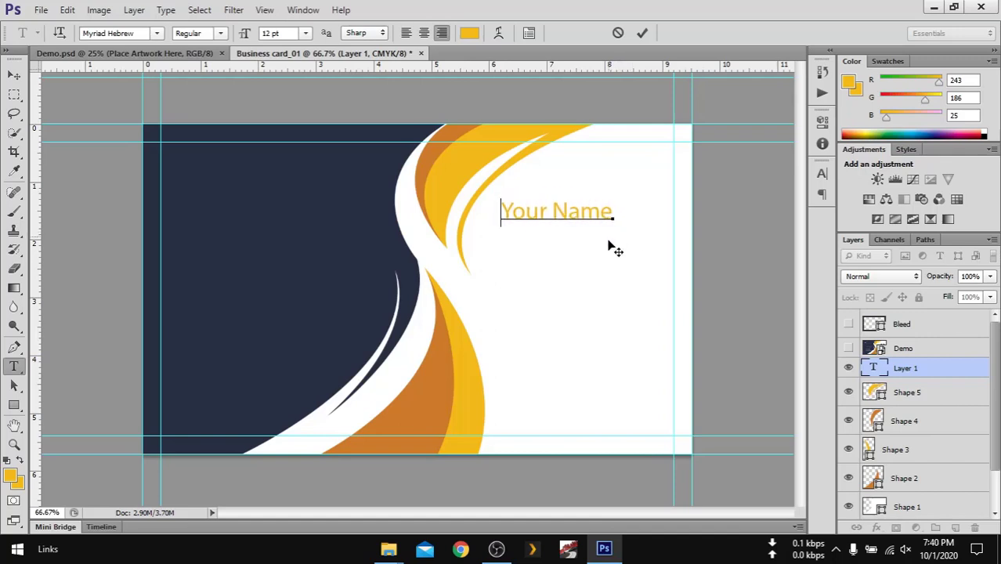
{"action": "key", "text": "ctrl+Return"}
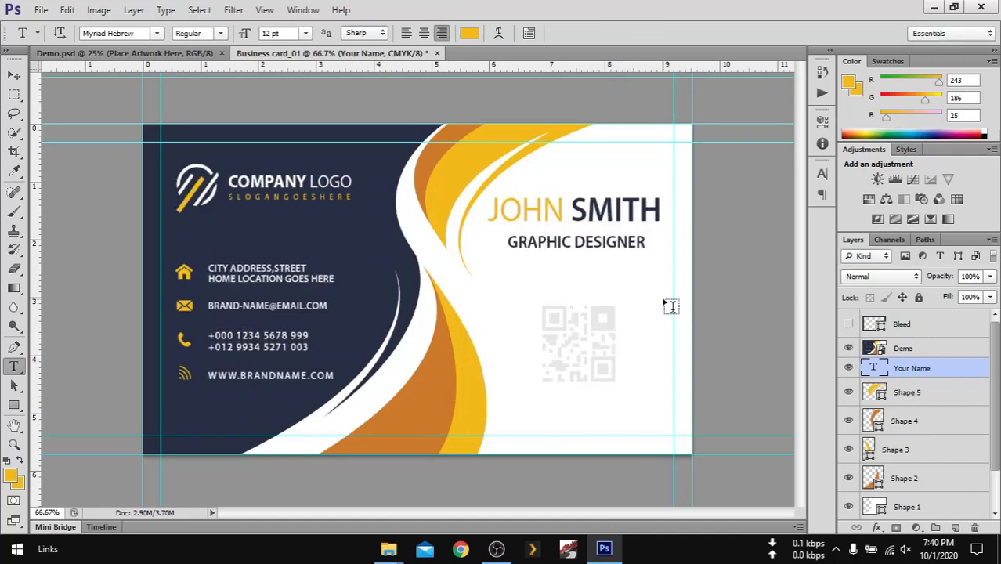
Drag the Your Name layer above Demo in the Layers panel and open its text for editing
{"action": "double_click", "coordinate": [925, 368]}
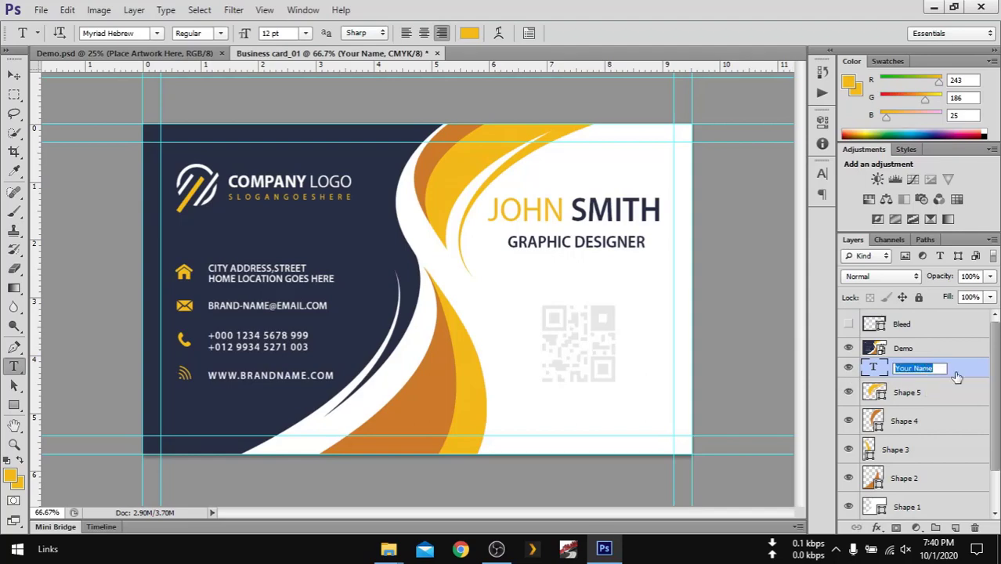
{"action": "key", "text": "Return"}
{"action": "double_click", "coordinate": [955, 368]}
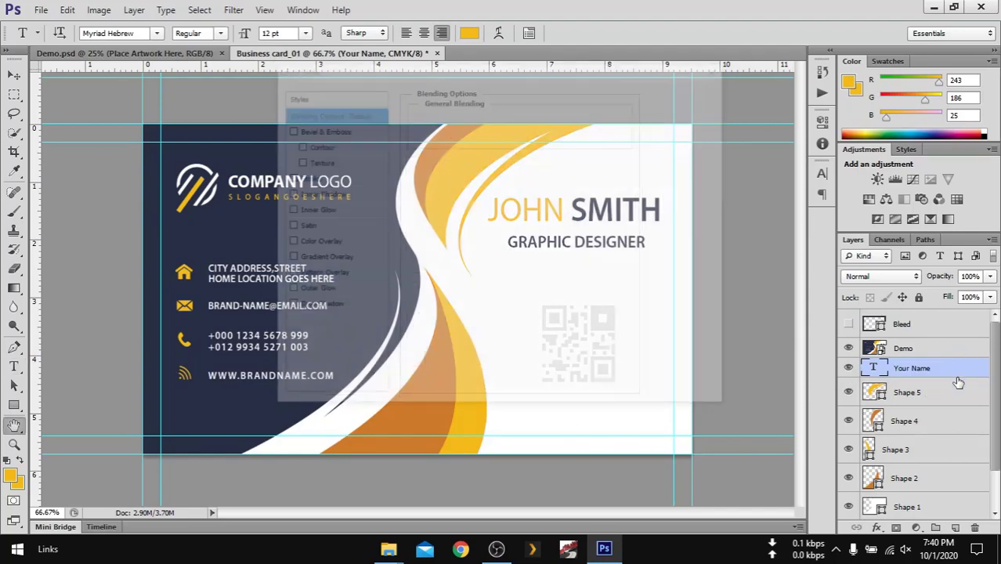
{"action": "left_click", "coordinate": [719, 67]}
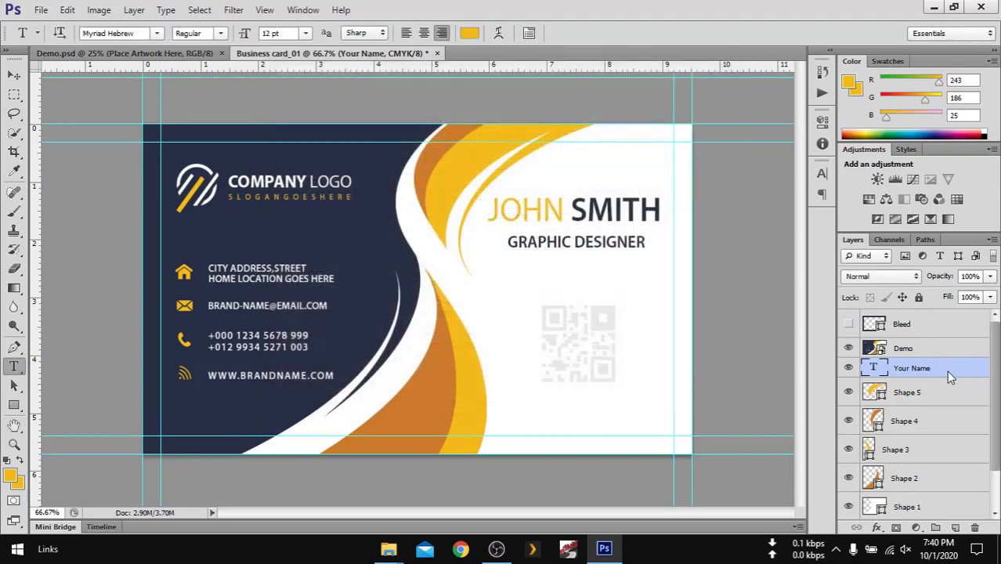
{"action": "left_click_drag", "start_coordinate": [947, 369], "coordinate": [944, 341]}
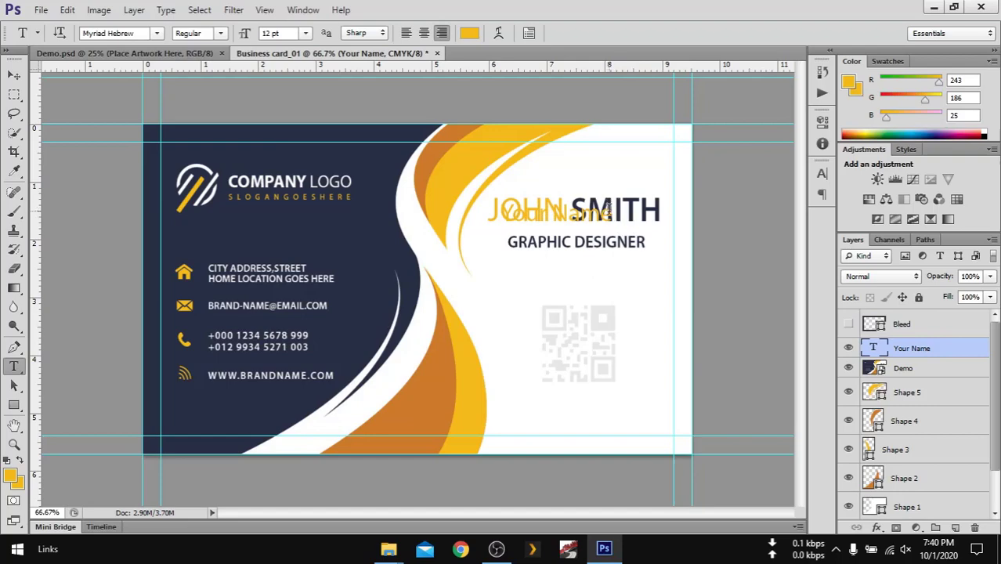
{"action": "left_click_drag", "start_coordinate": [611, 205], "coordinate": [495, 210]}
{"action": "left_click", "coordinate": [494, 210]}
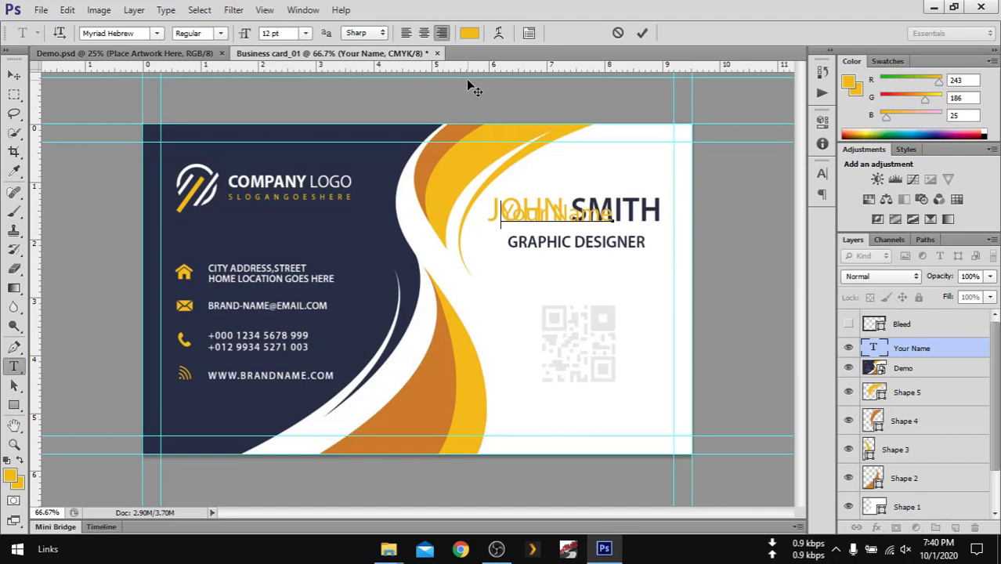
Add horizontal guides at about 1.68 cm, 2.06 cm and near the card top, plus a vertical guide at 3.54 cm
{"action": "left_click", "coordinate": [14, 77]}
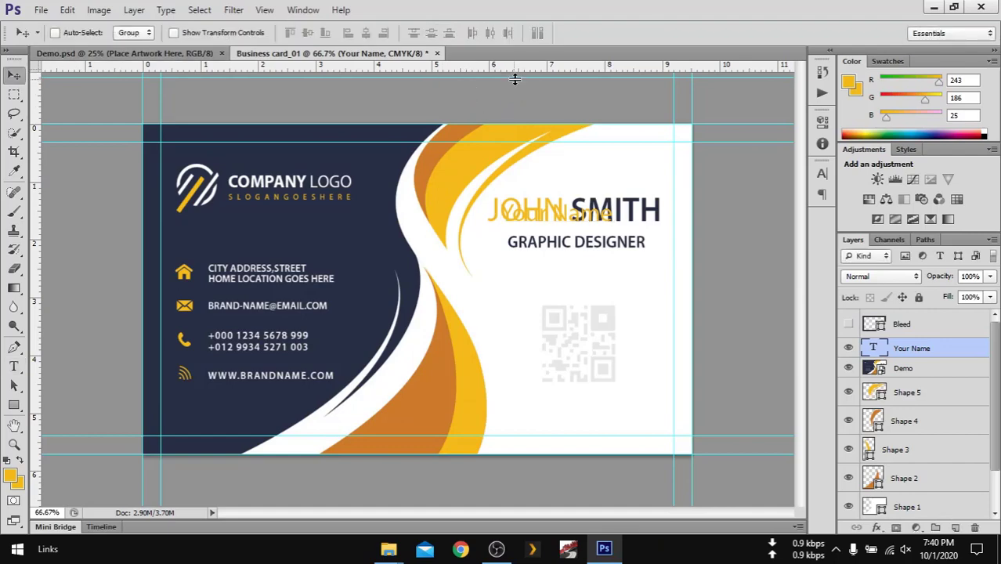
{"action": "left_click_drag", "start_coordinate": [542, 68], "coordinate": [581, 222]}
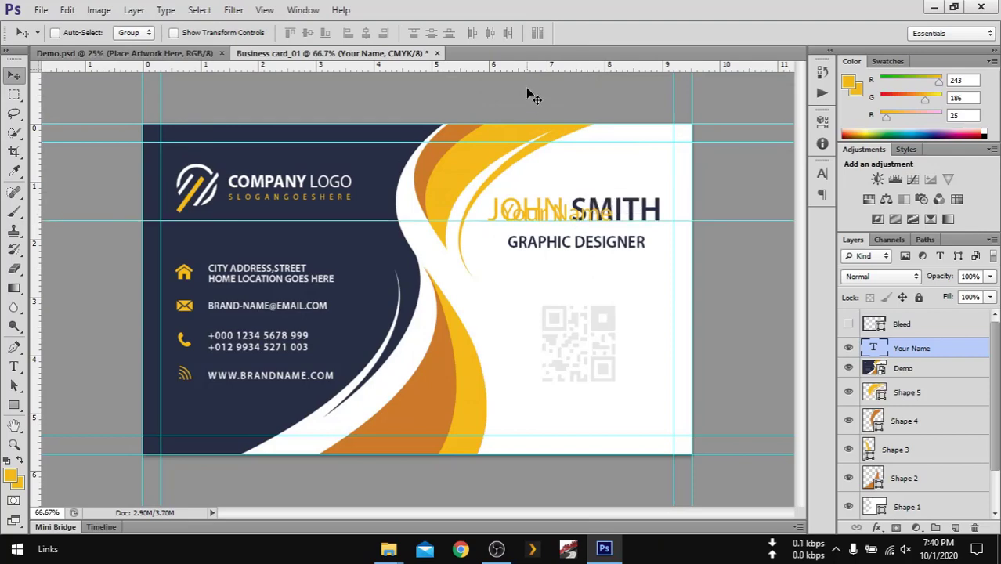
{"action": "left_click_drag", "start_coordinate": [526, 67], "coordinate": [559, 247]}
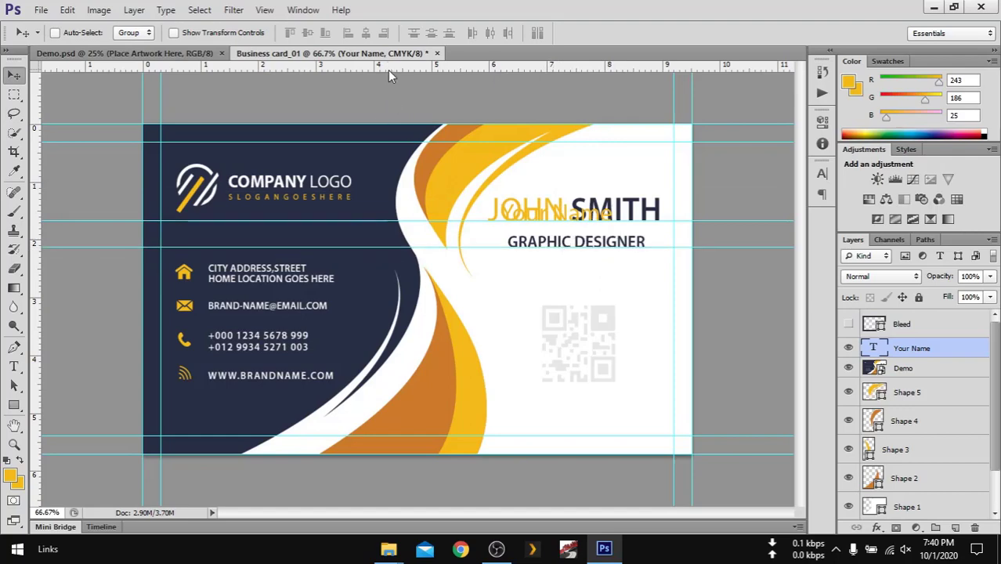
{"action": "left_click_drag", "start_coordinate": [388, 66], "coordinate": [400, 189]}
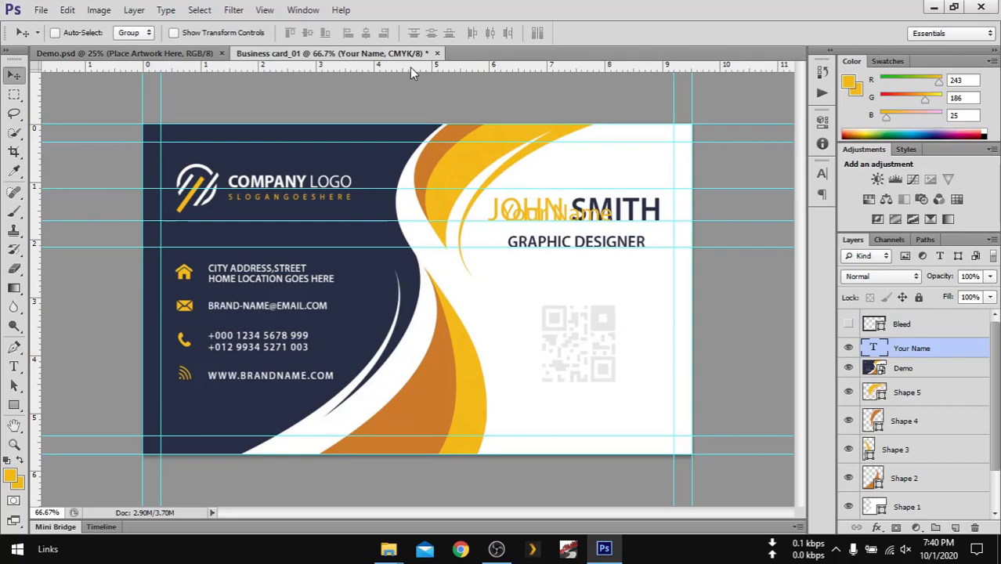
{"action": "mouse_move", "coordinate": [409, 67]}
{"action": "left_mouse_down"}
{"action": "mouse_move", "coordinate": [424, 125]}
{"action": "mouse_move", "coordinate": [428, 66]}
{"action": "left_mouse_up"}
{"action": "mouse_move", "coordinate": [34, 253]}
{"action": "left_mouse_down"}
{"action": "mouse_move", "coordinate": [369, 251]}
{"action": "mouse_move", "coordinate": [176, 285]}
{"action": "left_mouse_up"}
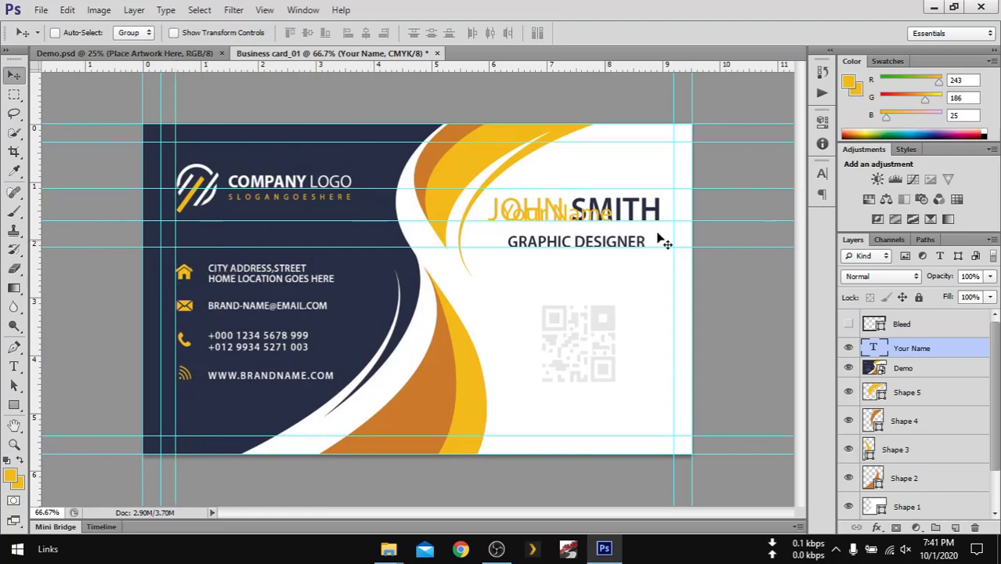
Hide the Demo layer, move Your Name below it, and start editing its text
{"action": "left_click", "coordinate": [849, 369]}
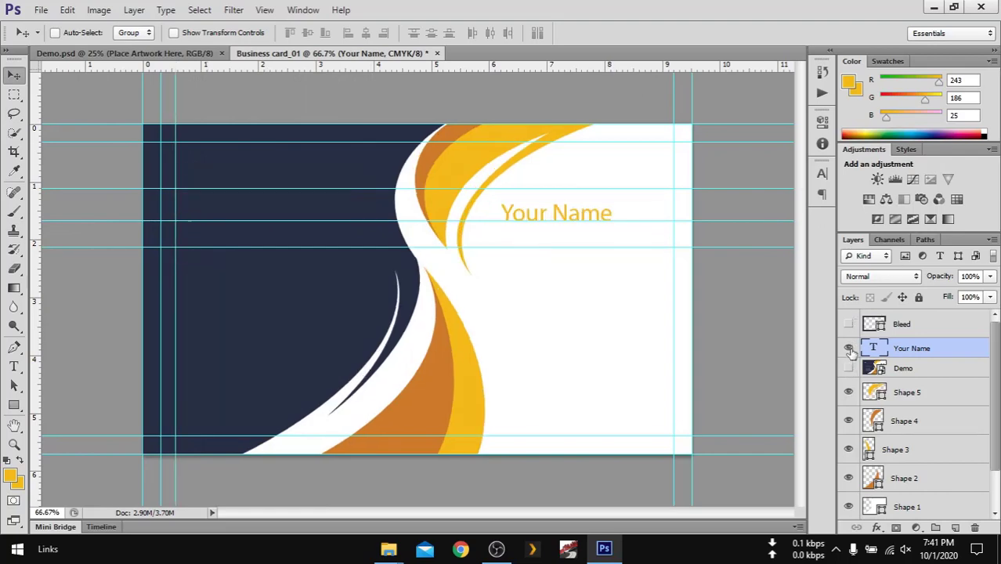
{"action": "left_click_drag", "start_coordinate": [972, 354], "coordinate": [922, 383]}
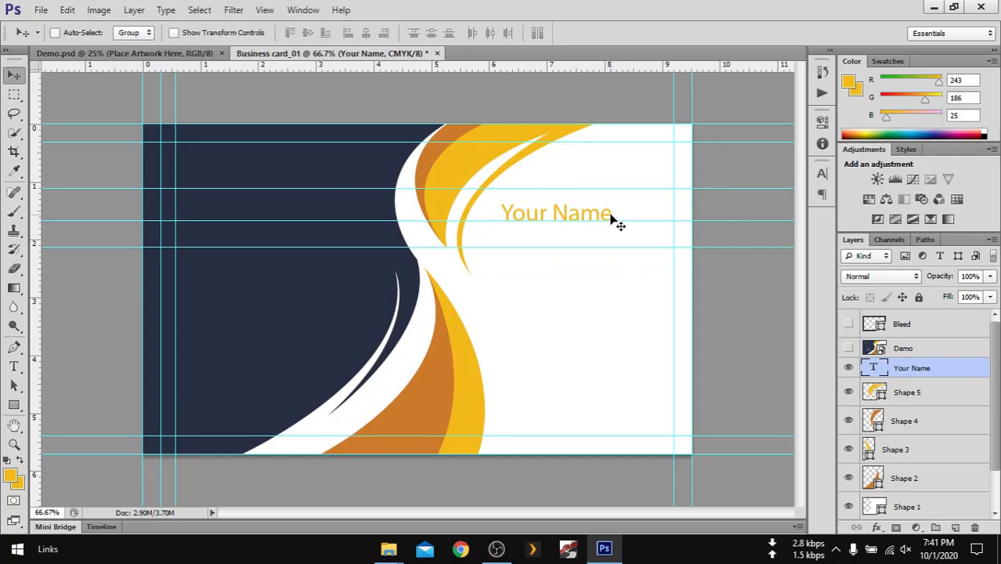
{"action": "left_click", "coordinate": [13, 366]}
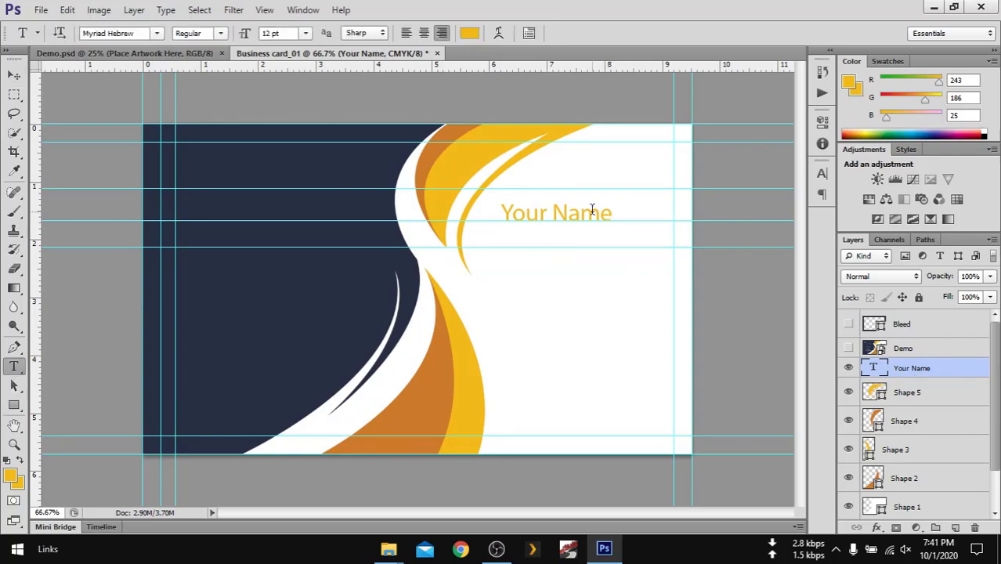
{"action": "left_click_drag", "start_coordinate": [612, 212], "coordinate": [501, 213]}
{"action": "left_click", "coordinate": [500, 215]}
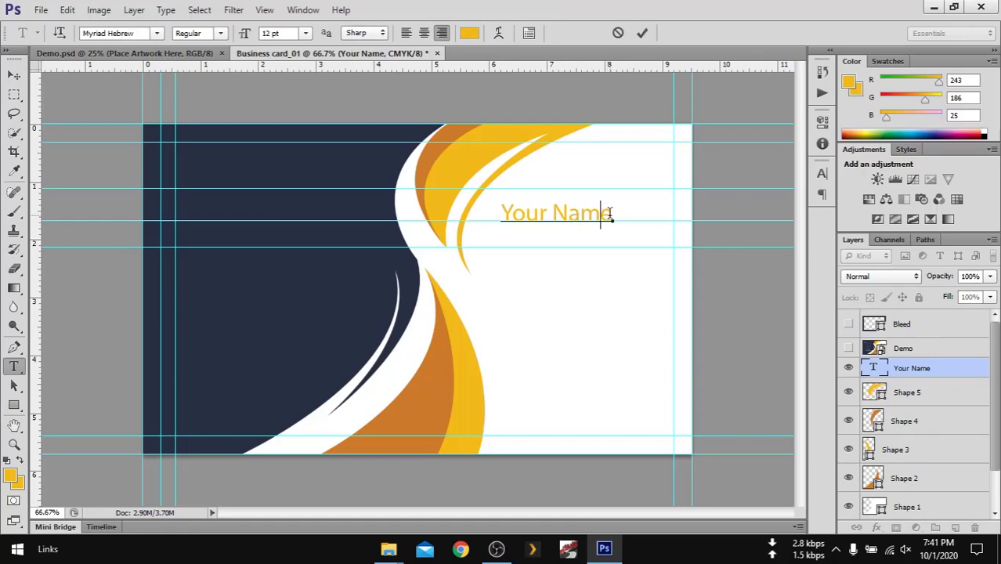
{"action": "left_click_drag", "start_coordinate": [609, 213], "coordinate": [502, 213]}
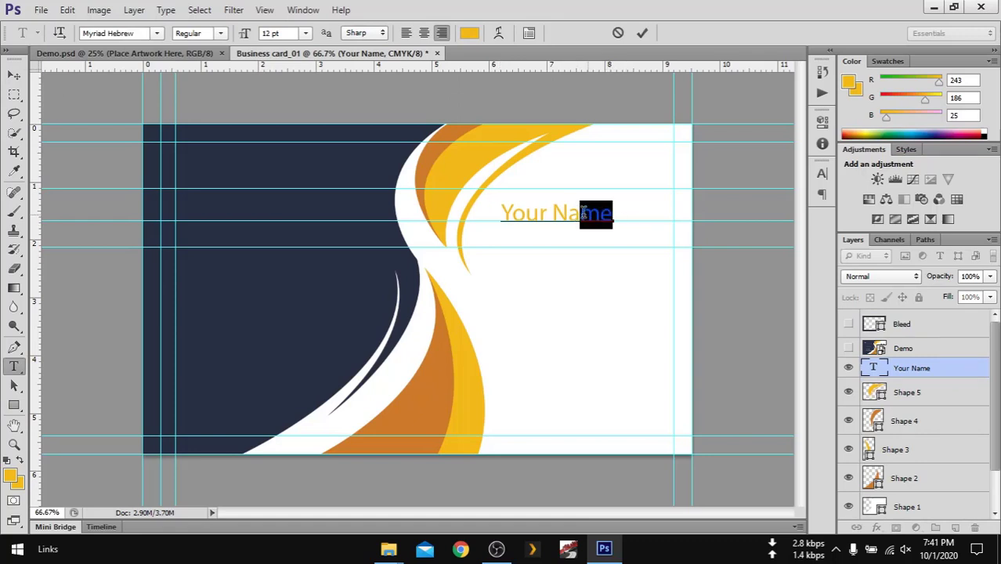
{"action": "left_click", "coordinate": [500, 213]}
Make the Your Name text All Caps and Bold in the Character panel
{"action": "left_click", "coordinate": [819, 179]}
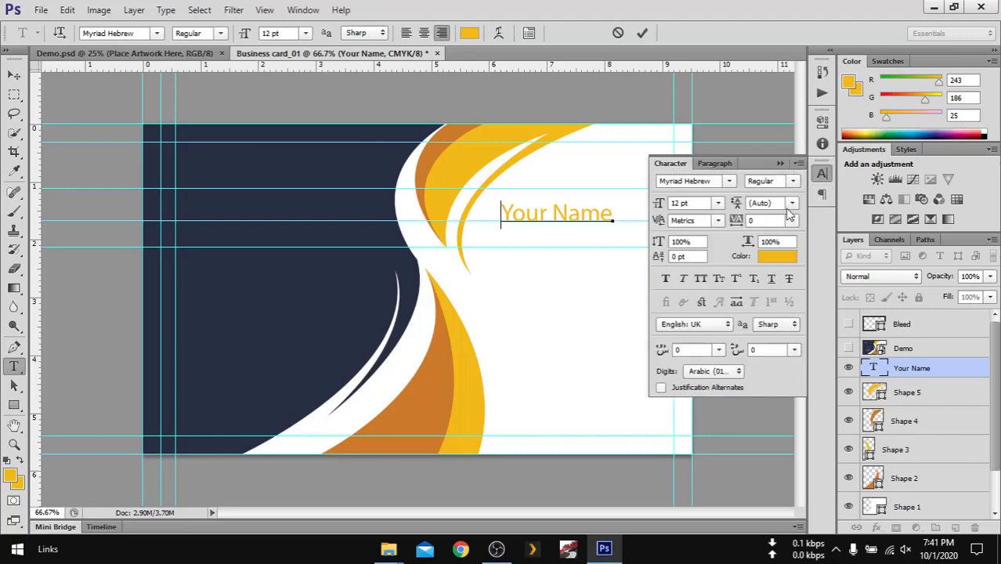
{"action": "left_click_drag", "start_coordinate": [612, 216], "coordinate": [500, 215]}
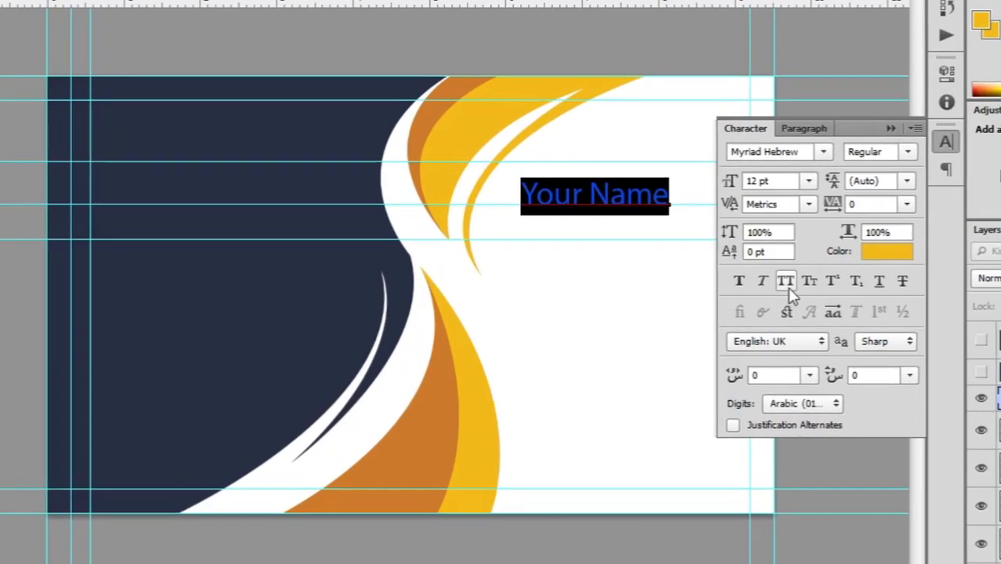
{"action": "left_click", "coordinate": [785, 281]}
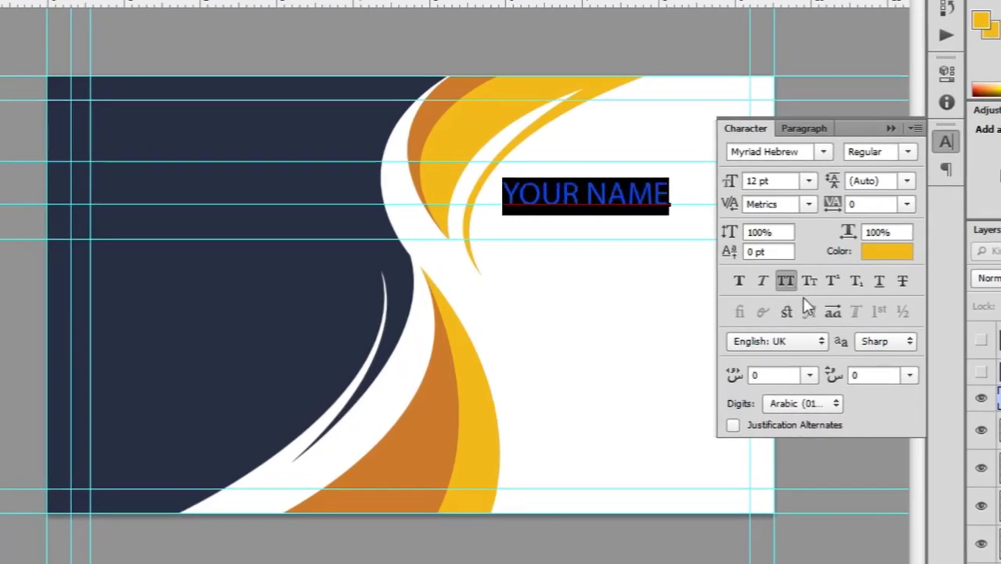
{"action": "left_click", "coordinate": [909, 153]}
{"action": "left_click", "coordinate": [911, 154]}
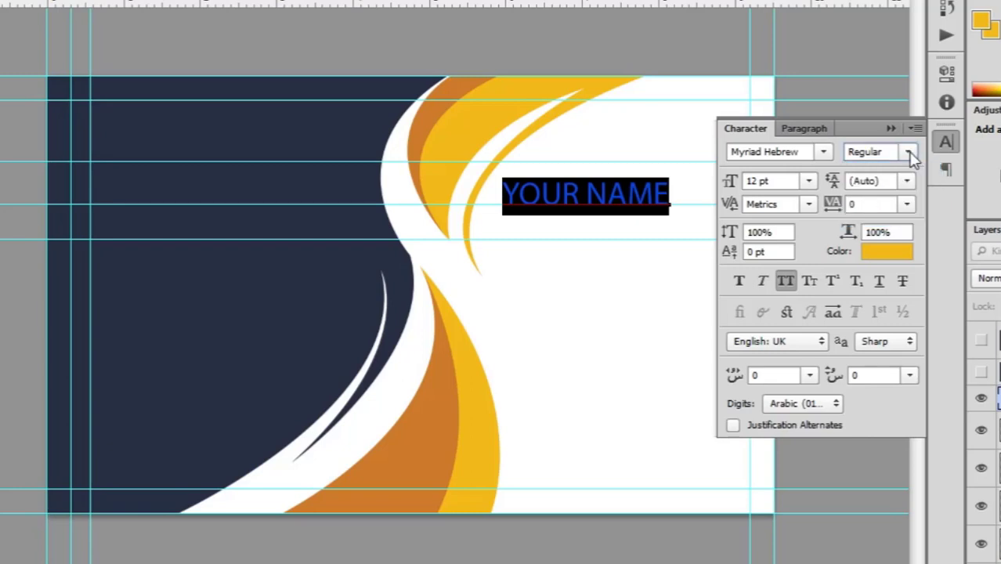
{"action": "left_click", "coordinate": [909, 153]}
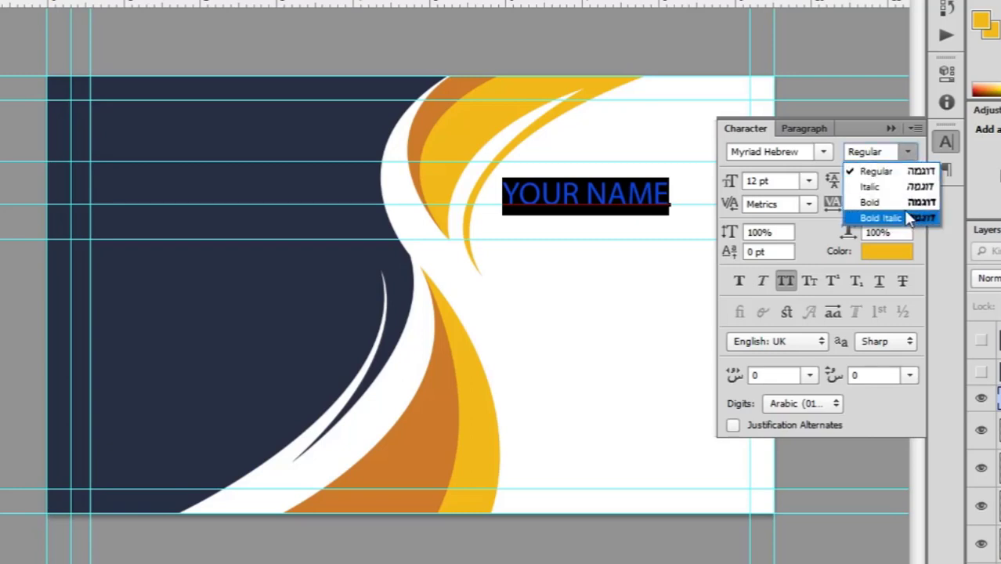
{"action": "left_click", "coordinate": [873, 202]}
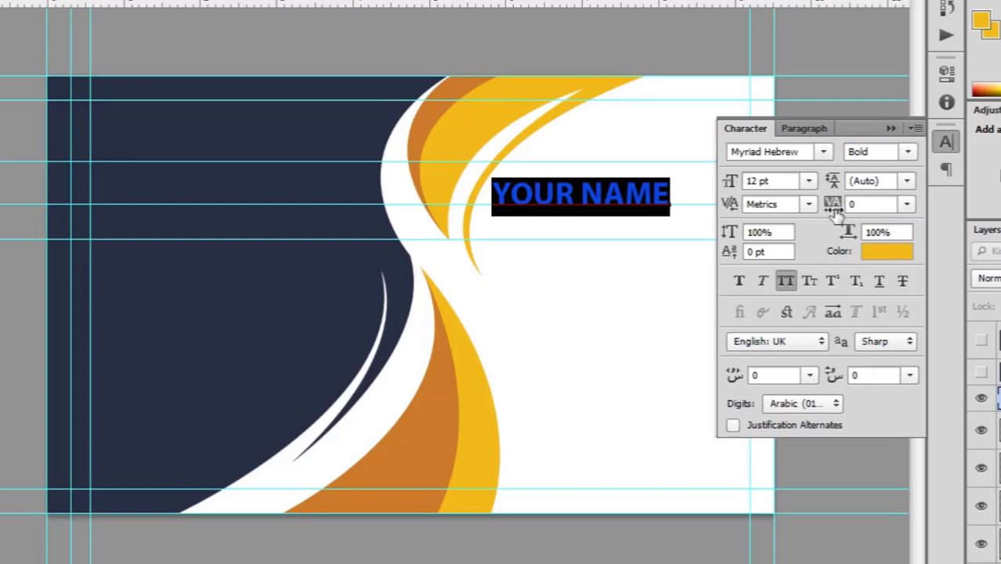
Set the name to 14 pt, shift it slightly right, and apply 120% vertical scale
{"action": "left_click", "coordinate": [808, 182]}
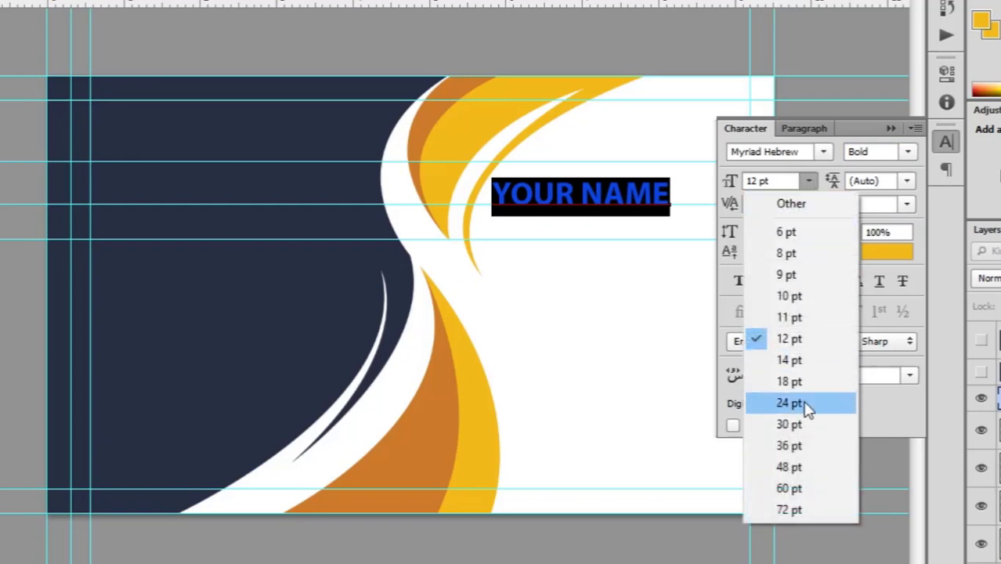
{"action": "left_click", "coordinate": [788, 339]}
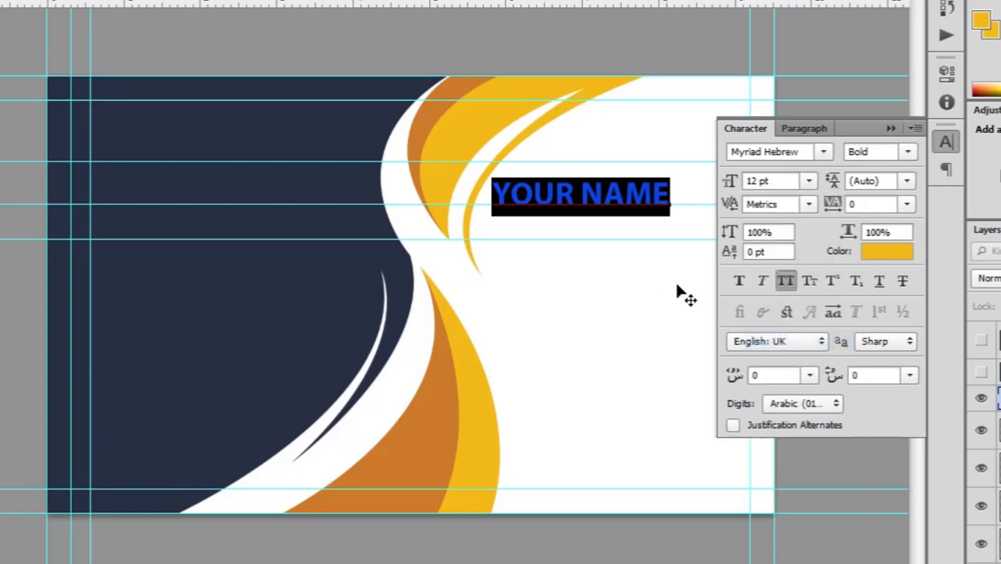
{"action": "left_click", "coordinate": [810, 182]}
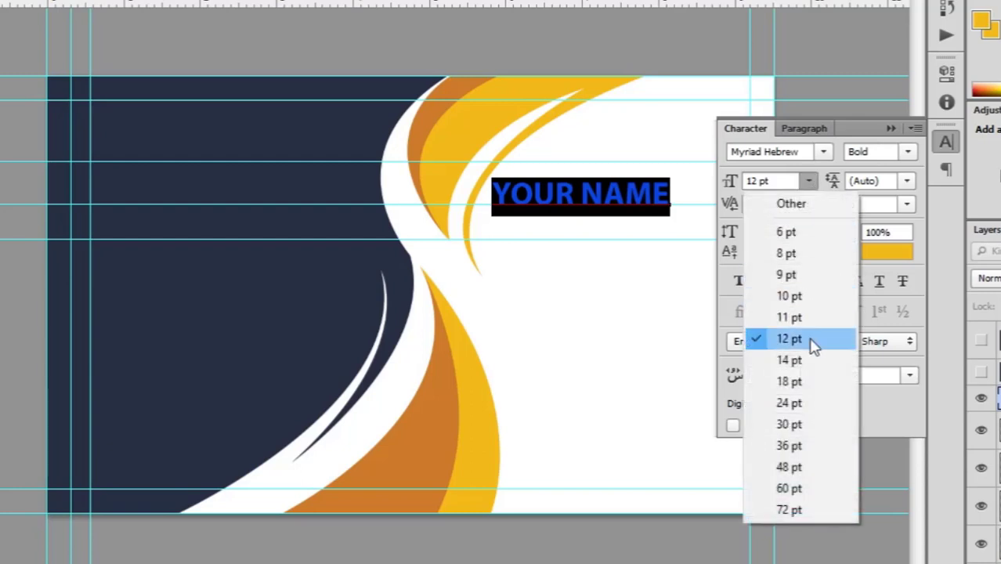
{"action": "left_click", "coordinate": [809, 362]}
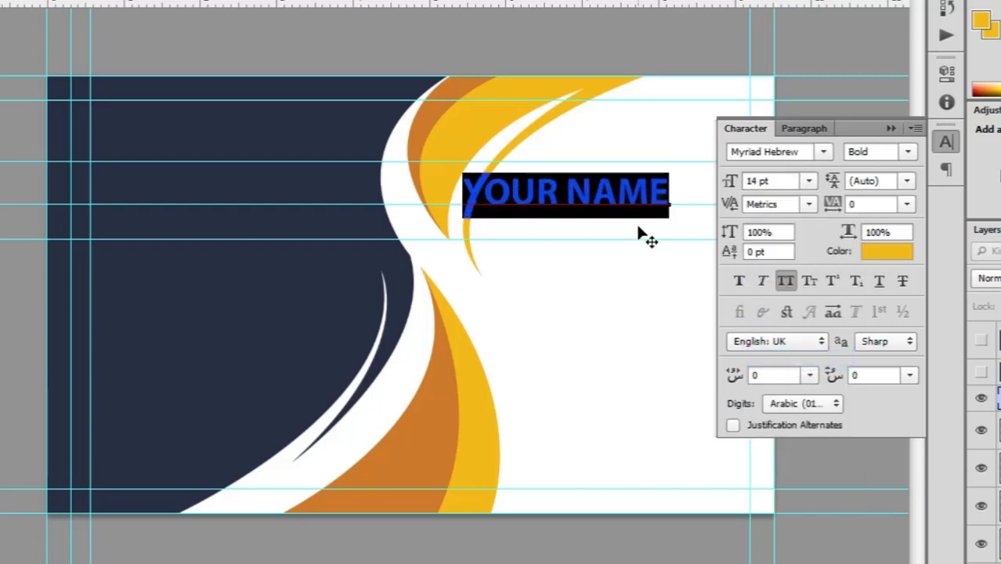
{"action": "mouse_move", "coordinate": [640, 222]}
{"action": "left_mouse_down"}
{"action": "mouse_move", "coordinate": [675, 210]}
{"action": "mouse_move", "coordinate": [747, 240]}
{"action": "left_mouse_up"}
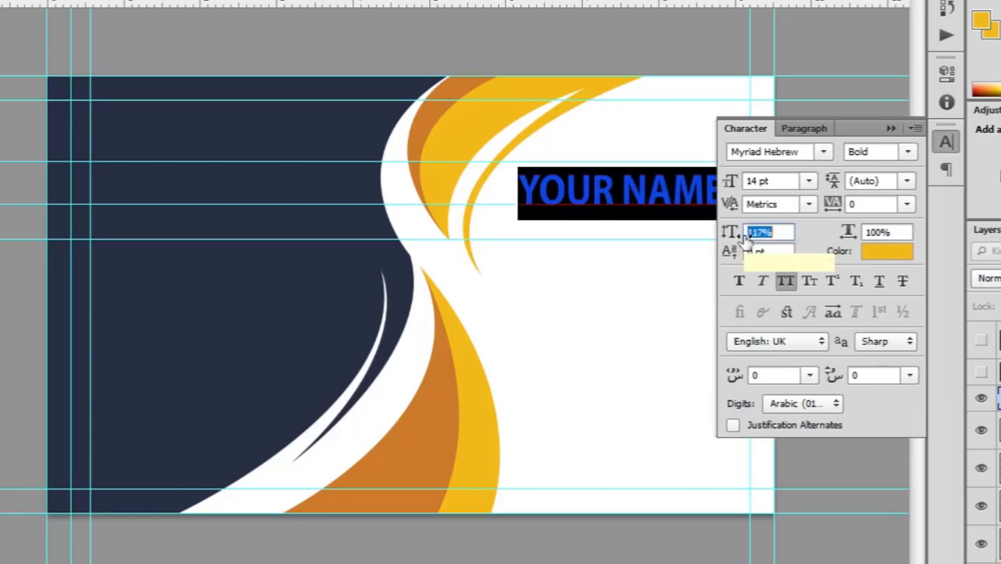
{"action": "left_click", "coordinate": [765, 233]}
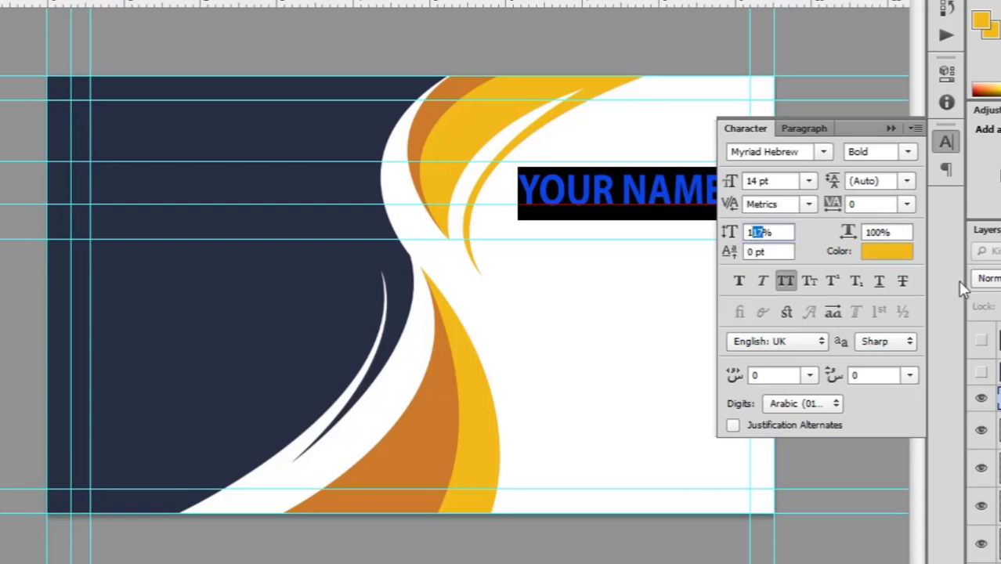
{"action": "type", "text": "20"}
{"action": "key", "text": "Return"}
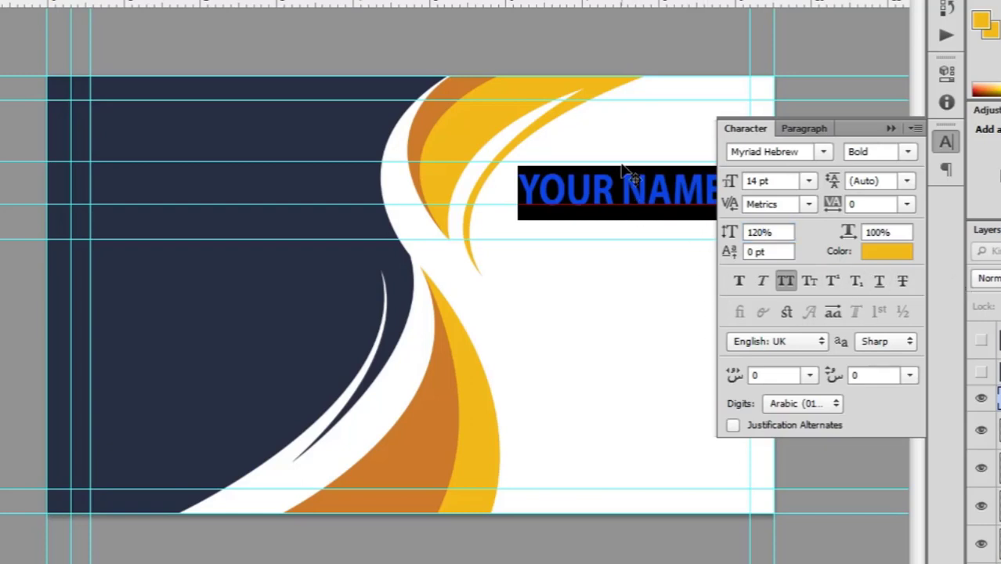
Colour the word NAME navy by sampling the card background, then commit the text
{"action": "left_click_drag", "start_coordinate": [622, 188], "coordinate": [761, 196]}
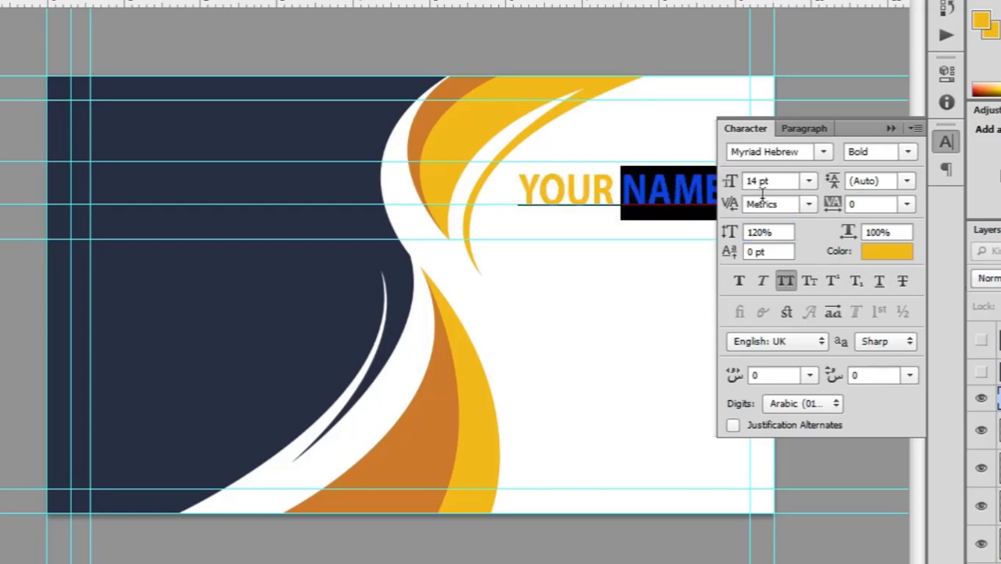
{"action": "left_click", "coordinate": [897, 259]}
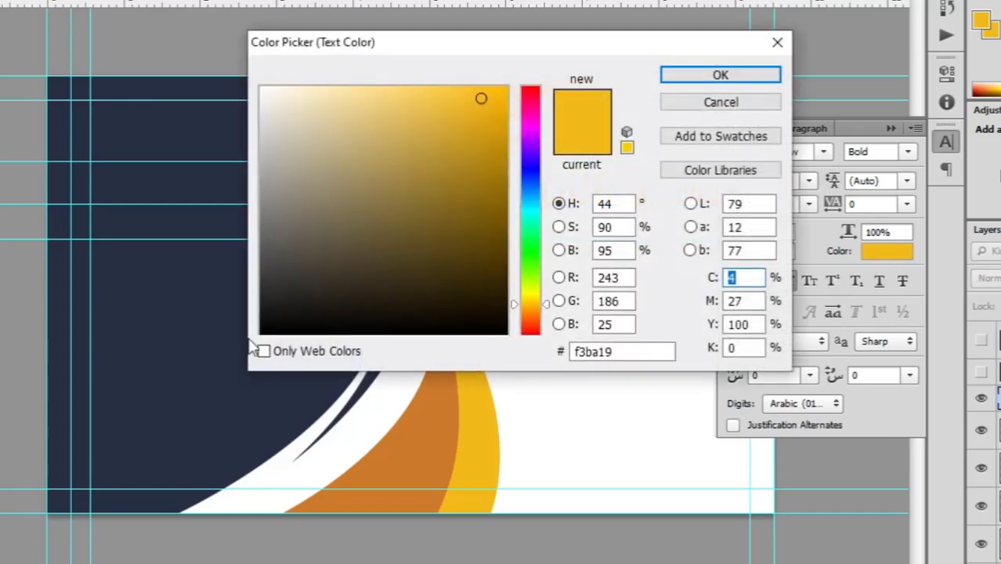
{"action": "left_click", "coordinate": [250, 345]}
{"action": "left_click", "coordinate": [701, 78]}
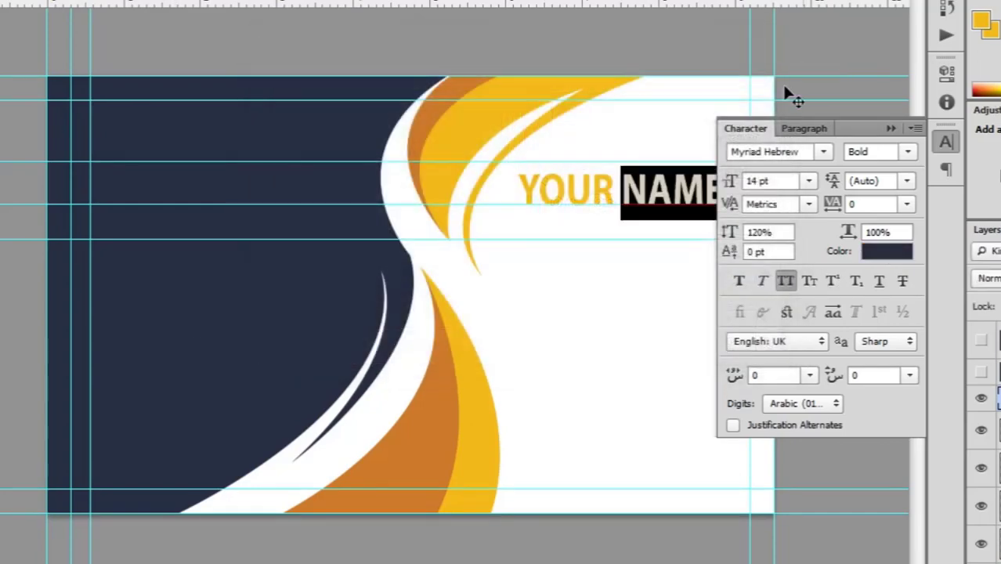
{"action": "key", "text": "ctrl+Return"}
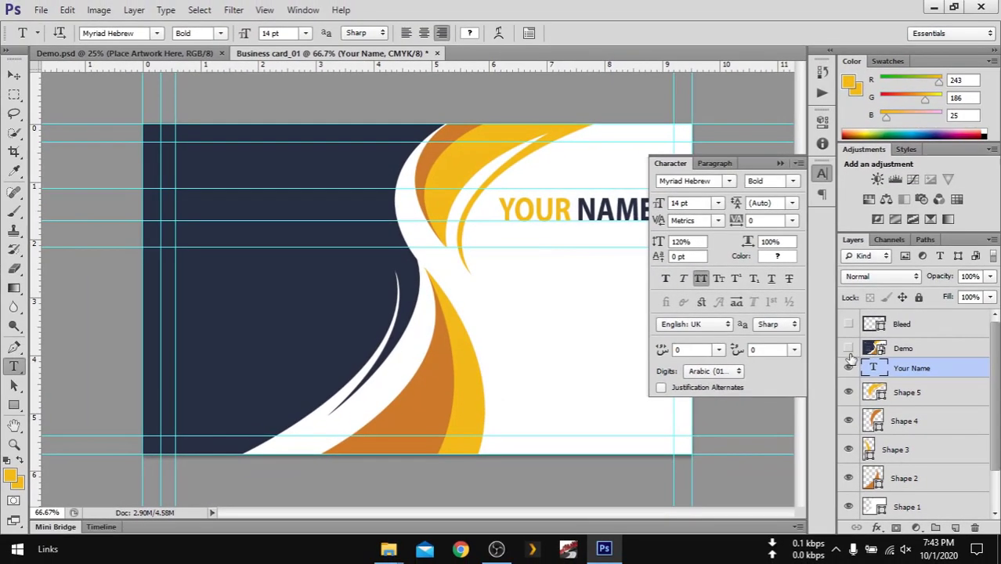
Show the Demo sample, add a vertical guide at 6.16 cm, then hide Demo again
{"action": "left_click", "coordinate": [849, 349]}
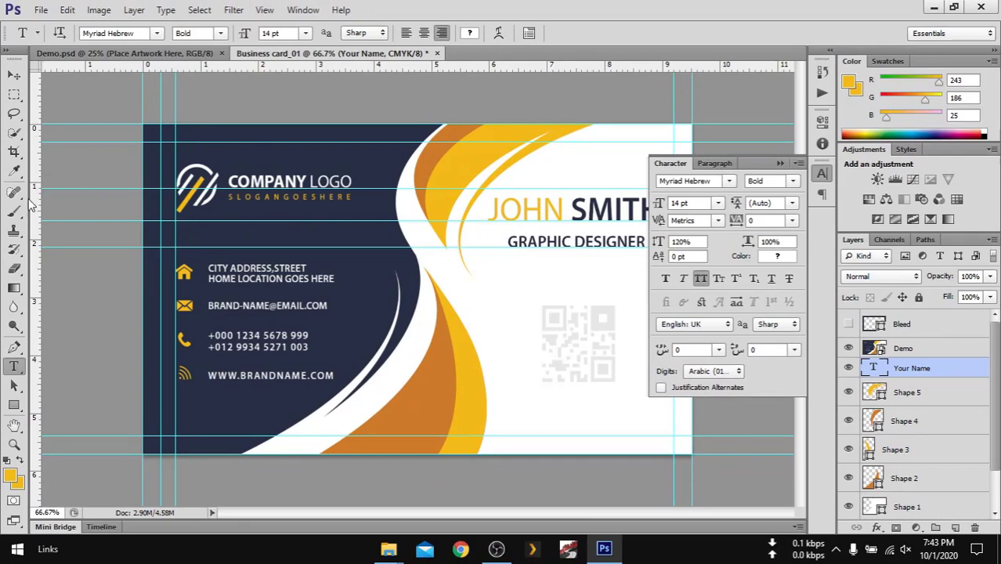
{"action": "left_click_drag", "start_coordinate": [34, 215], "coordinate": [497, 252]}
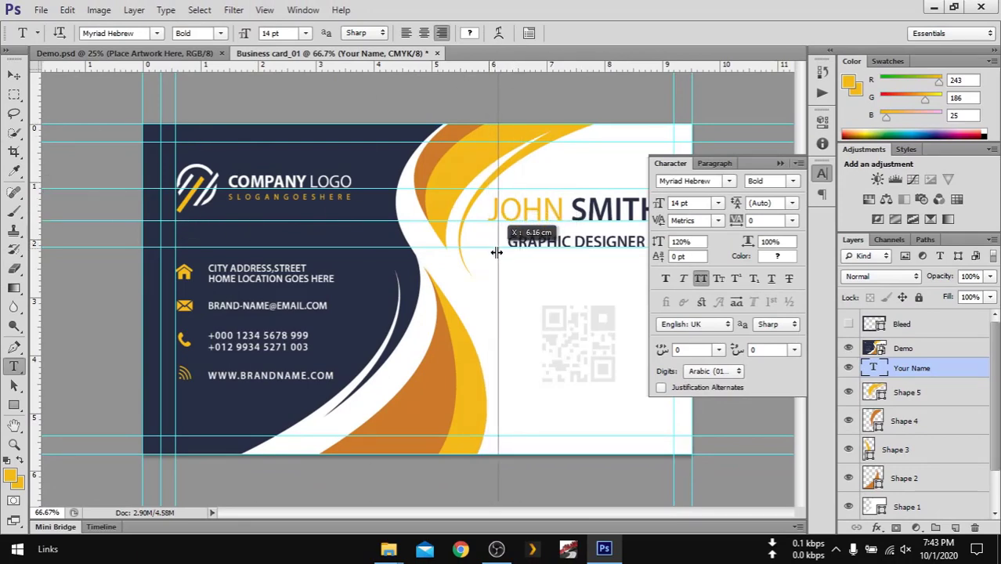
{"action": "left_click_drag", "start_coordinate": [497, 252], "coordinate": [497, 252]}
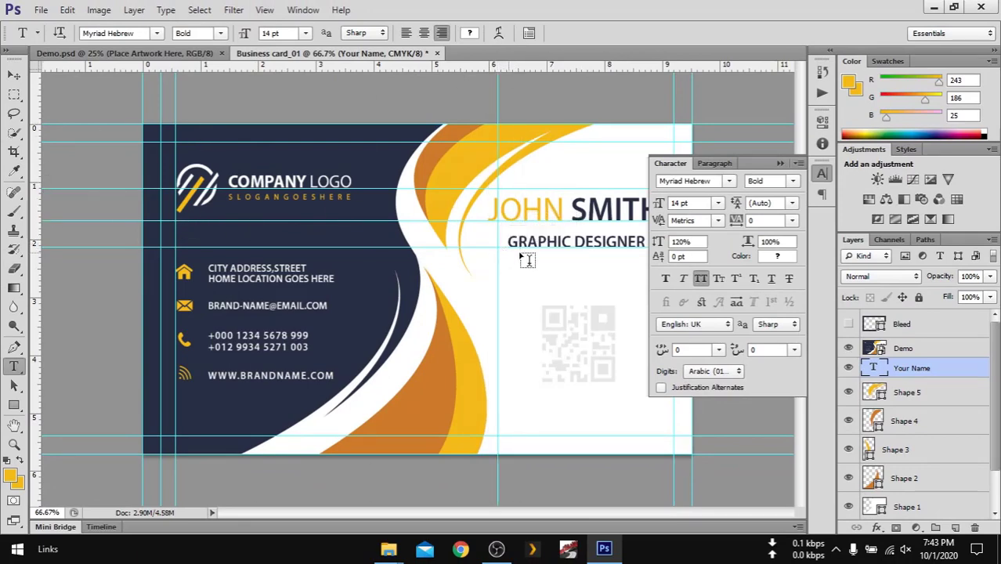
{"action": "left_click", "coordinate": [849, 349]}
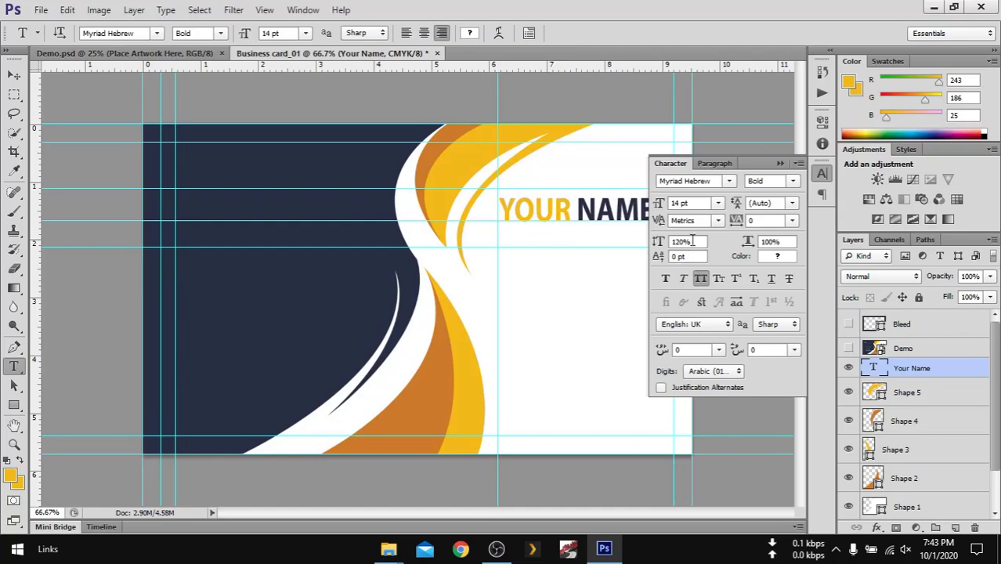
Stretch the YOUR NAME text to 110% horizontal scale and commit the edit
{"action": "left_click", "coordinate": [765, 243]}
{"action": "triple_click", "coordinate": [508, 203]}
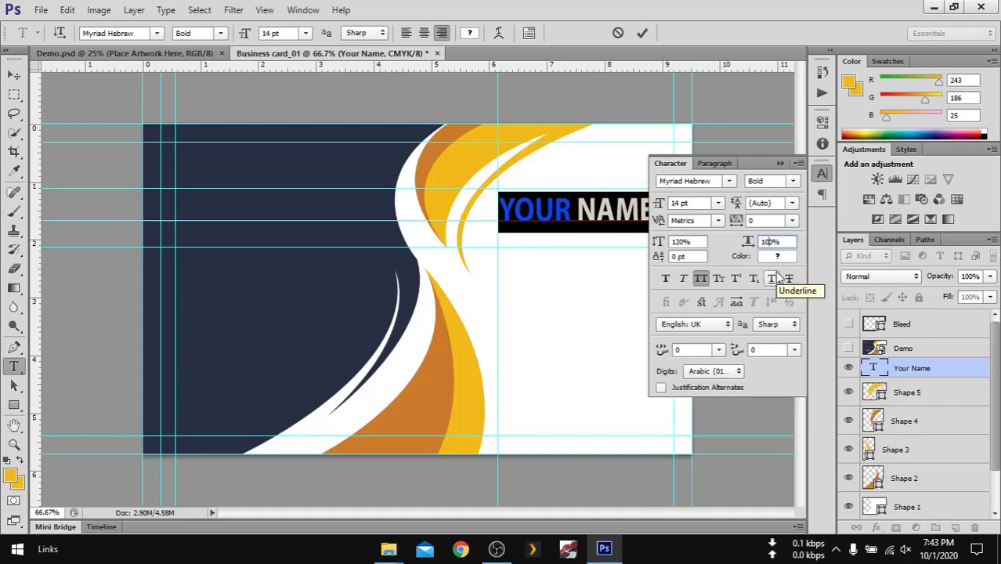
{"action": "key", "text": "shift+Up"}
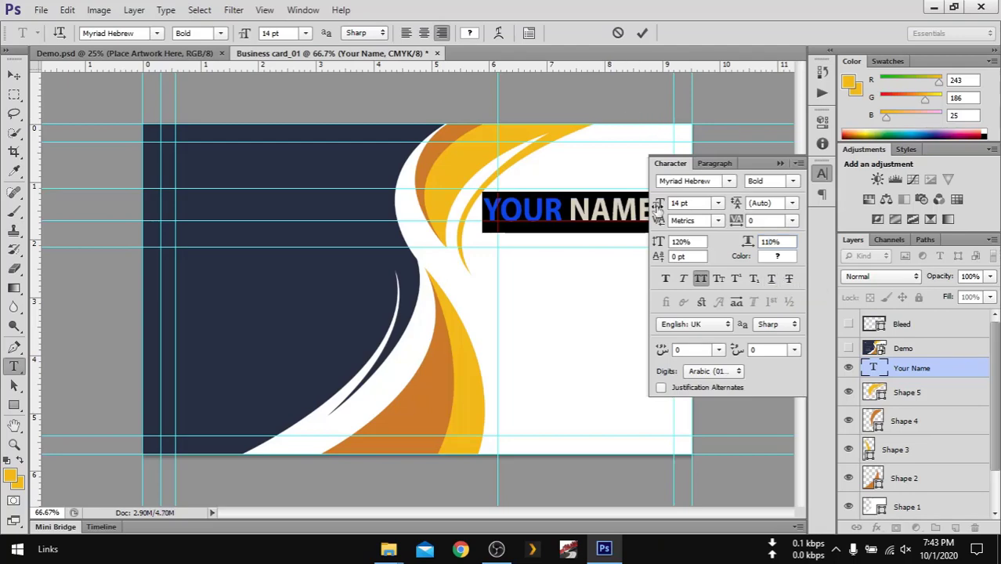
{"action": "left_click", "coordinate": [642, 33]}
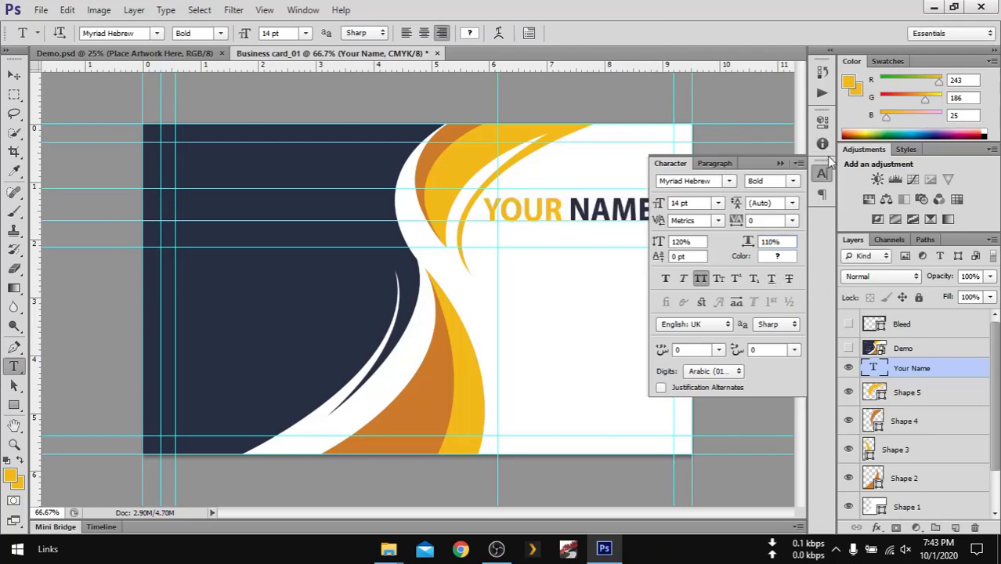
{"action": "left_click", "coordinate": [649, 218]}
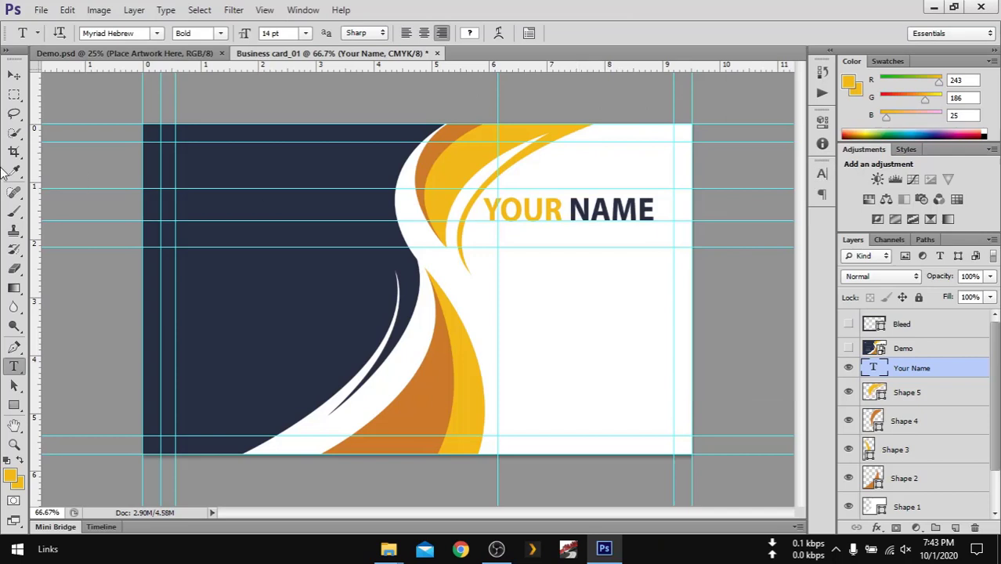
Nudge YOUR NAME slightly right, checking its position against the Demo layout
{"action": "left_click", "coordinate": [14, 74]}
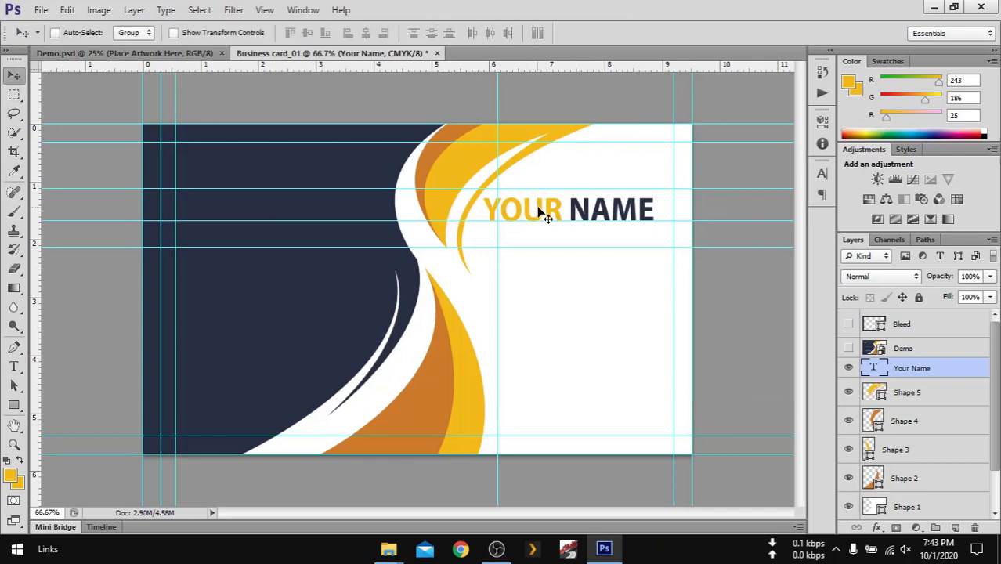
{"action": "left_click_drag", "start_coordinate": [538, 210], "coordinate": [546, 210]}
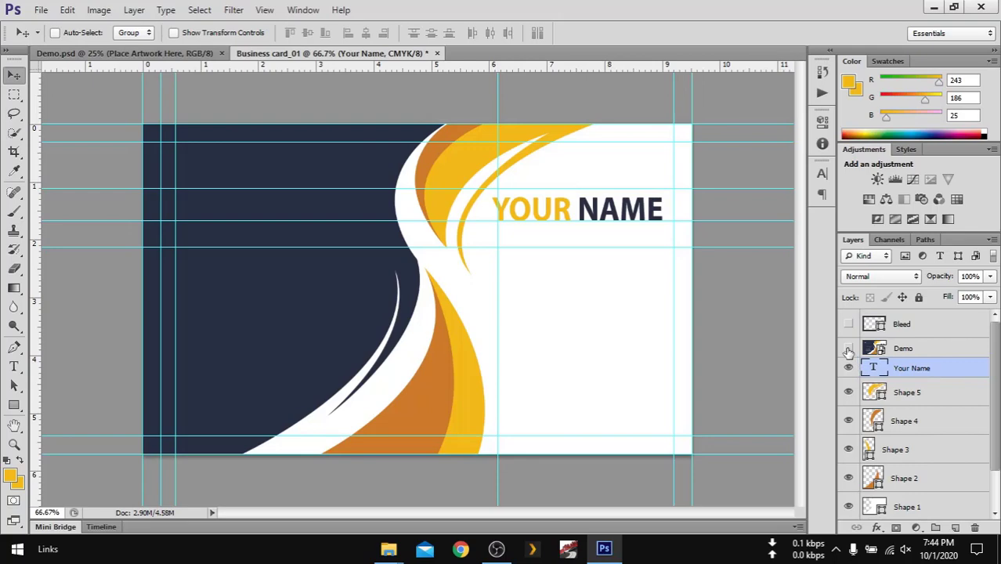
{"action": "left_click", "coordinate": [849, 348]}
{"action": "left_click", "coordinate": [848, 349]}
{"action": "left_click", "coordinate": [14, 365]}
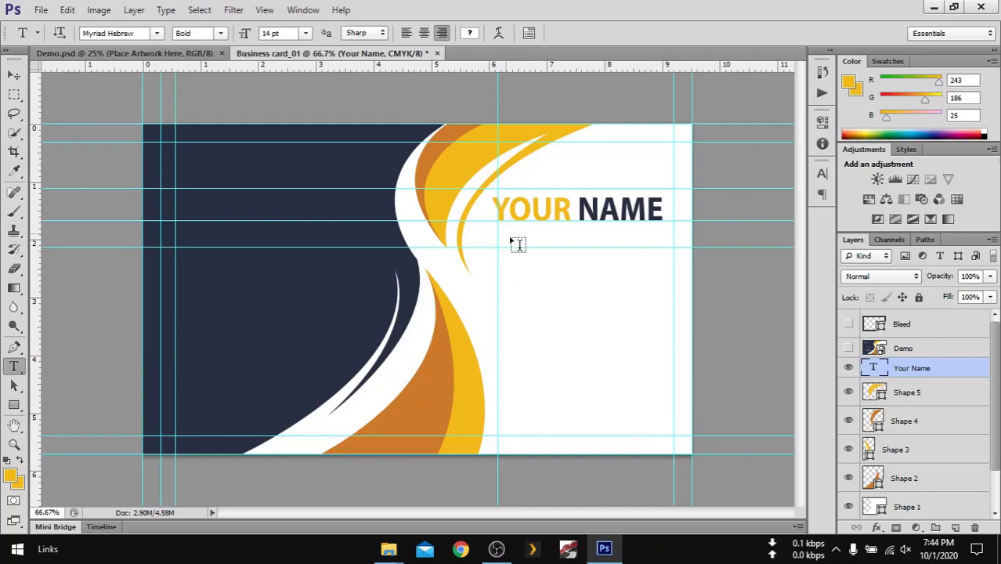
Start a navy text line below YOUR NAME, sampled from the background, and type GRAPHIC DESIGNER
{"action": "left_click", "coordinate": [513, 241]}
{"action": "left_click", "coordinate": [469, 34]}
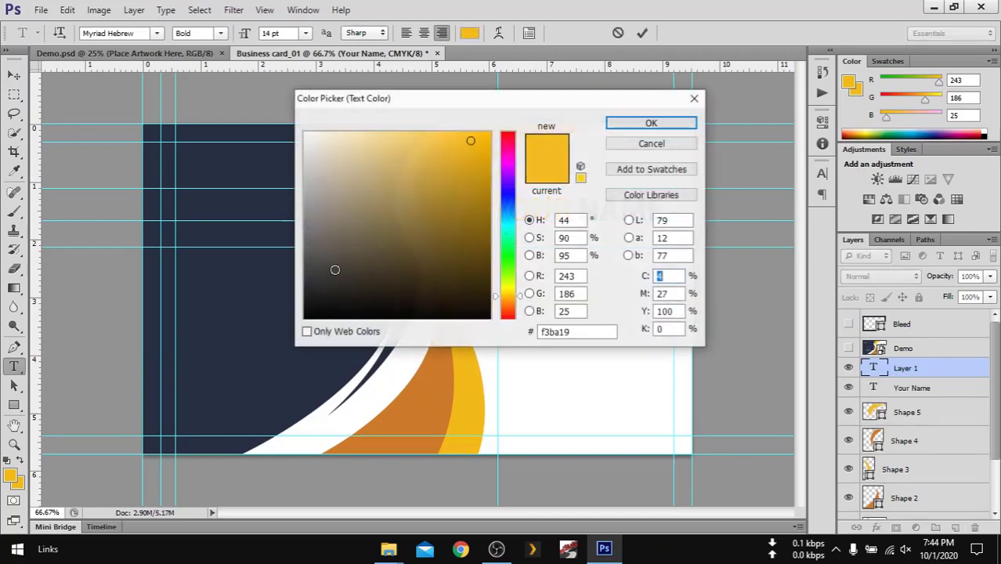
{"action": "left_click", "coordinate": [270, 285]}
{"action": "left_click", "coordinate": [655, 123]}
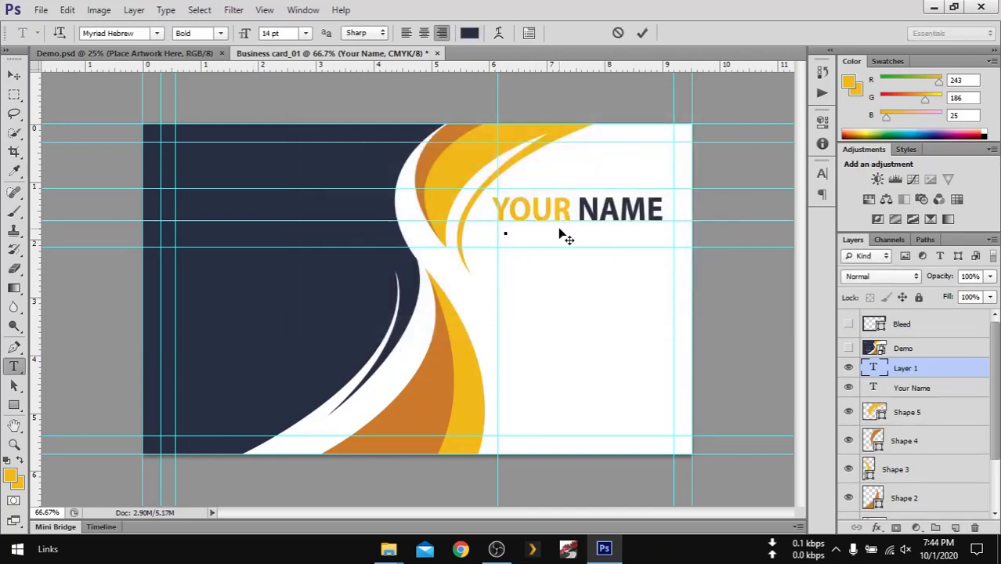
{"action": "type", "text": "GRA"}
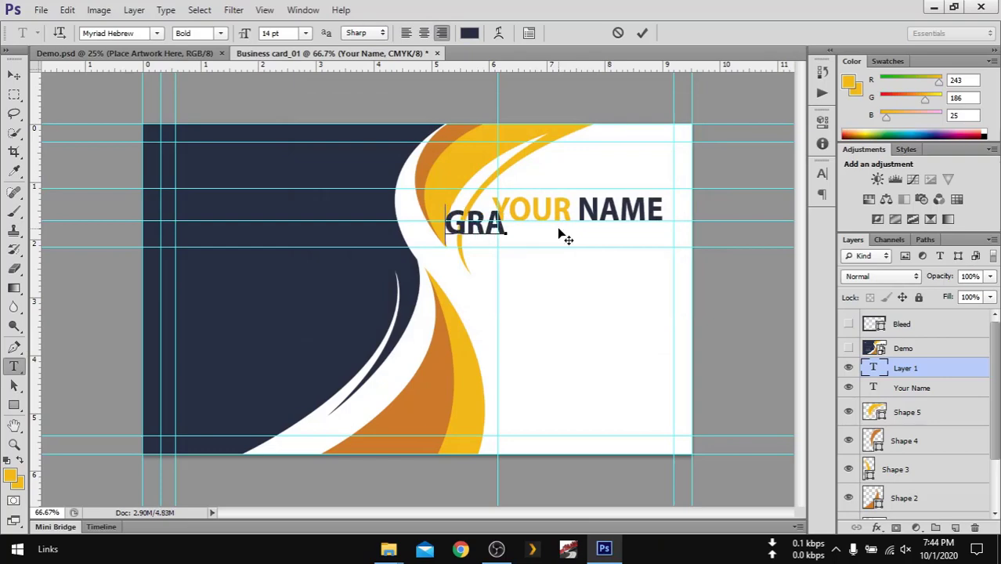
{"action": "type", "text": "PHI"}
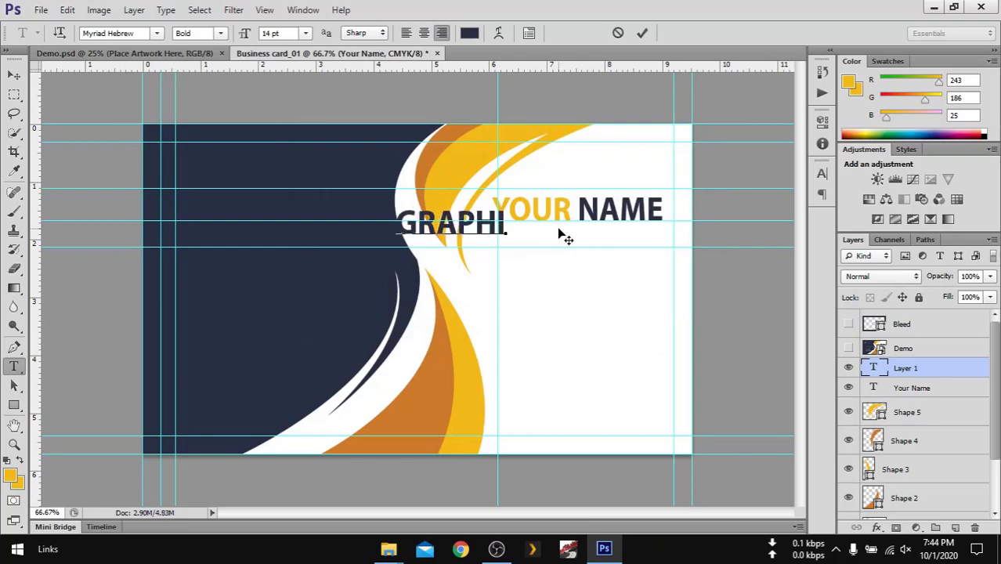
{"action": "type", "text": "C"}
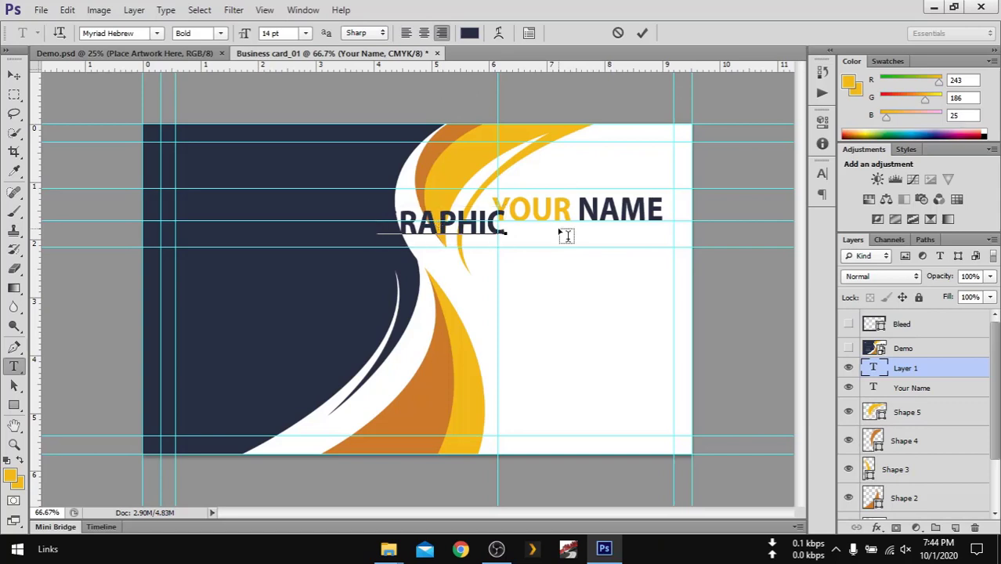
{"action": "type", "text": " D"}
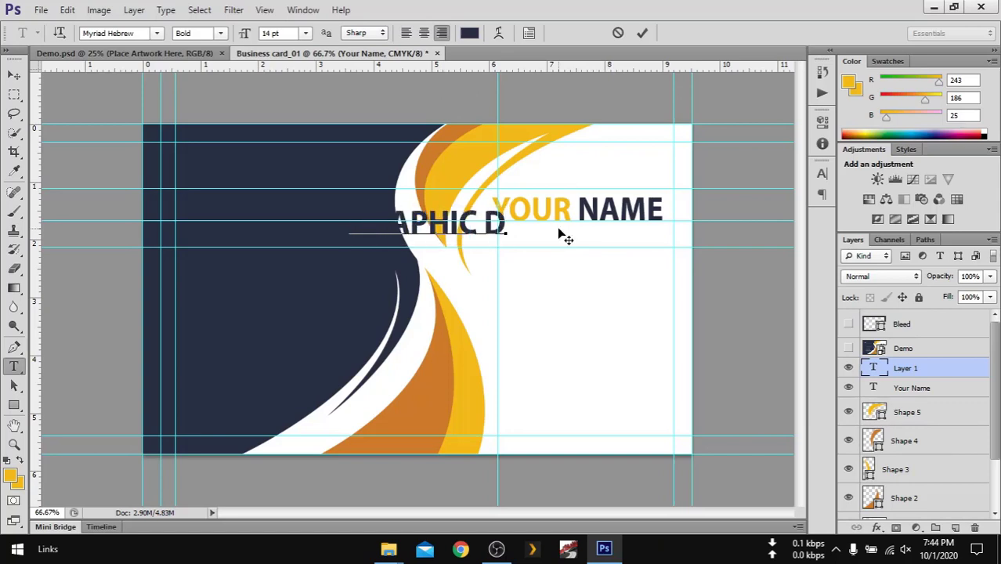
{"action": "type", "text": "ESIG"}
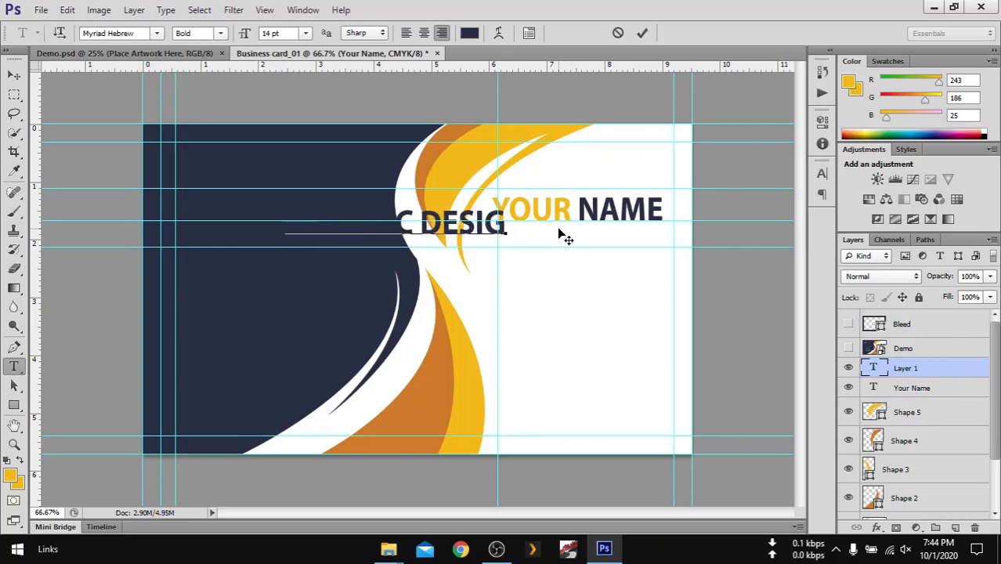
{"action": "type", "text": "NER"}
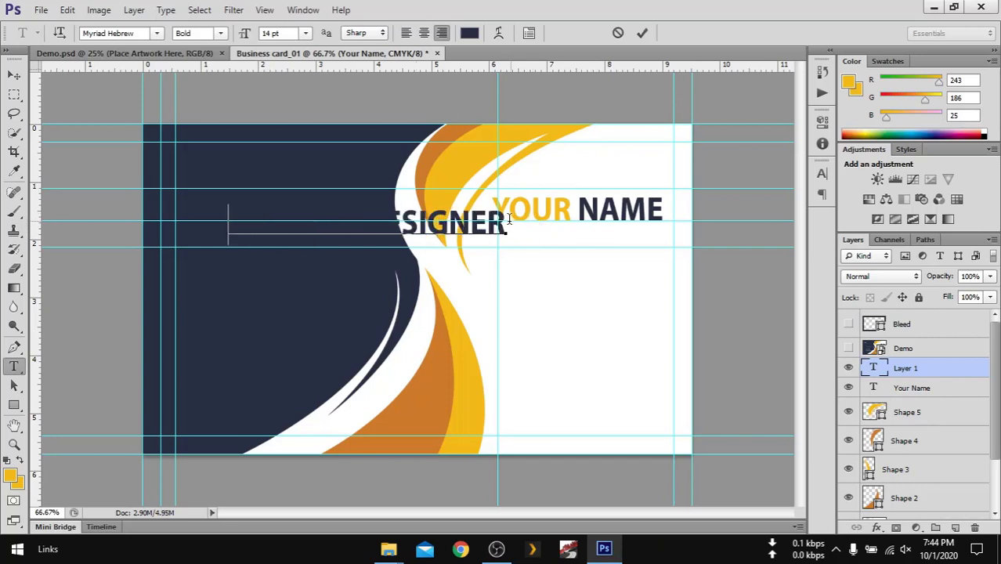
Set GRAPHIC DESIGNER to 8 pt with 100% vertical and horizontal scale
{"action": "double_click", "coordinate": [223, 224]}
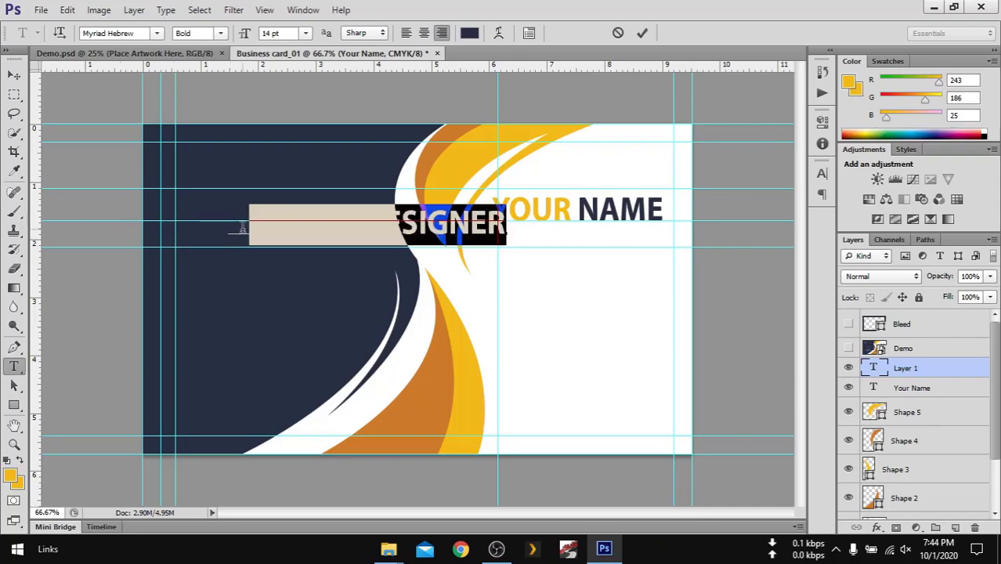
{"action": "double_click", "coordinate": [234, 228]}
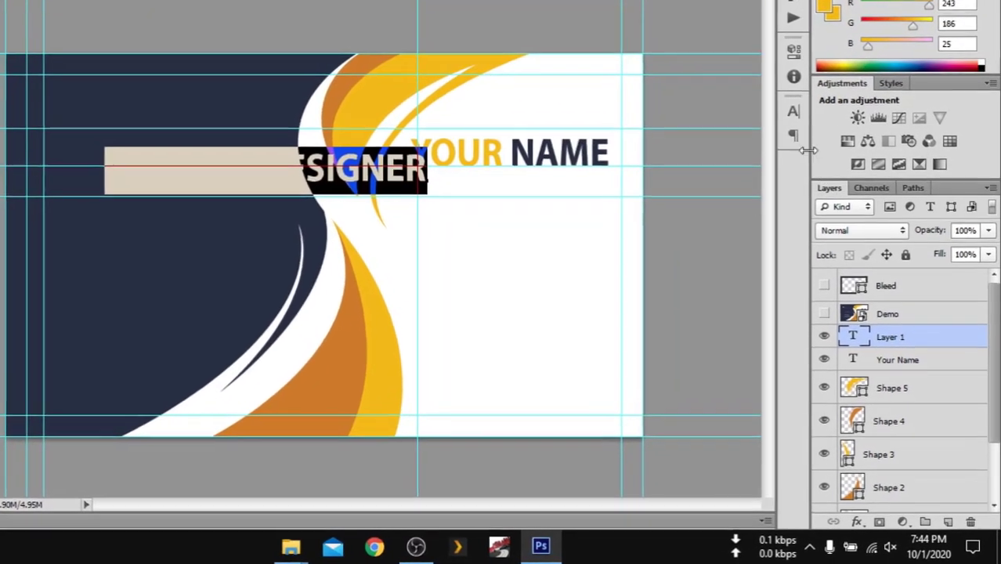
{"action": "left_click", "coordinate": [821, 173]}
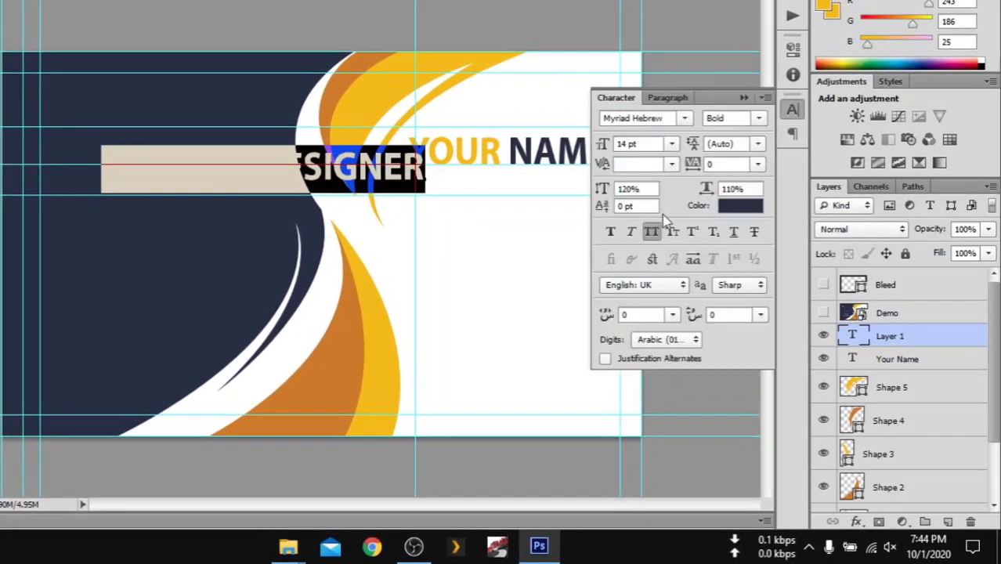
{"action": "left_click", "coordinate": [671, 144]}
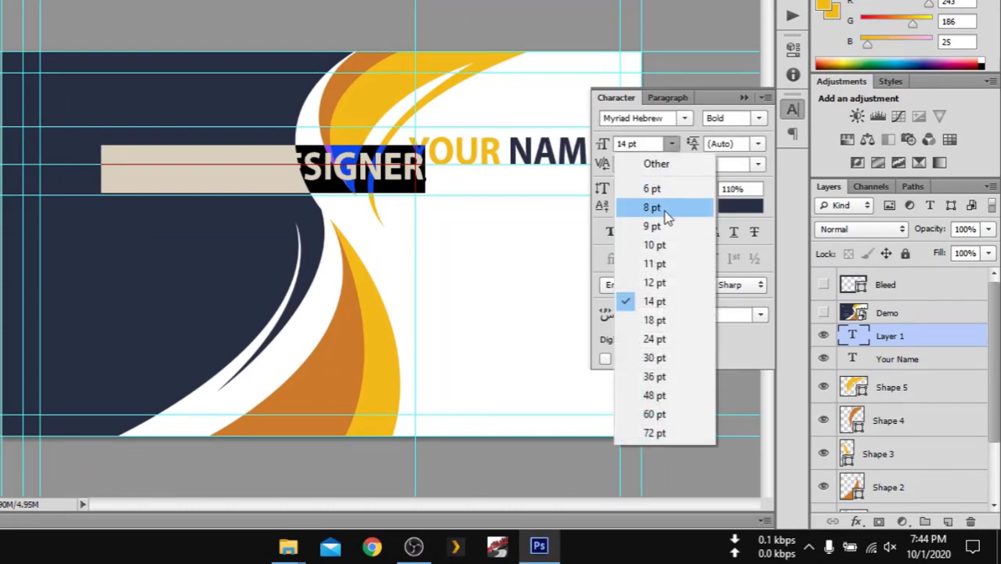
{"action": "left_click", "coordinate": [664, 209]}
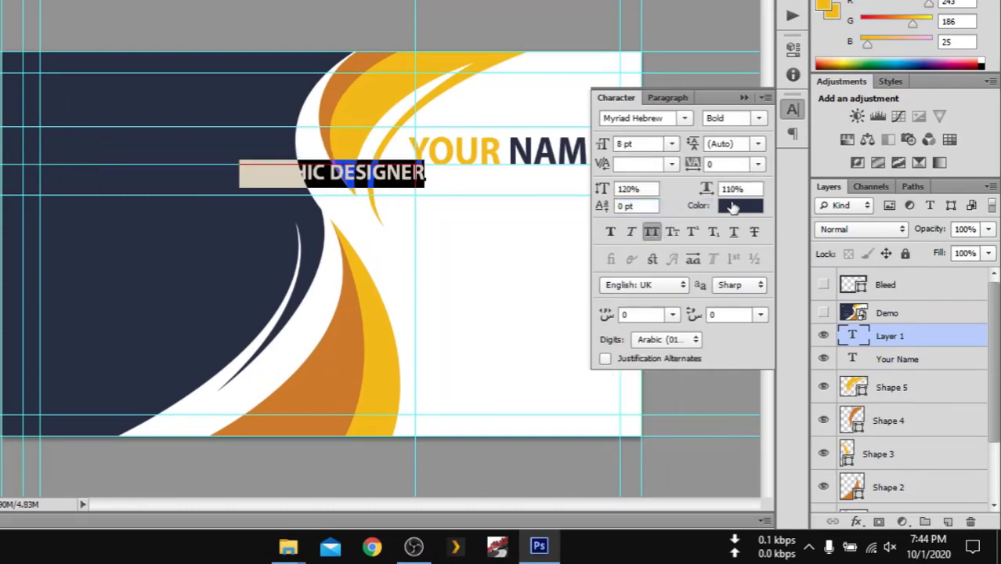
{"action": "left_click", "coordinate": [627, 188]}
{"action": "type", "text": "100"}
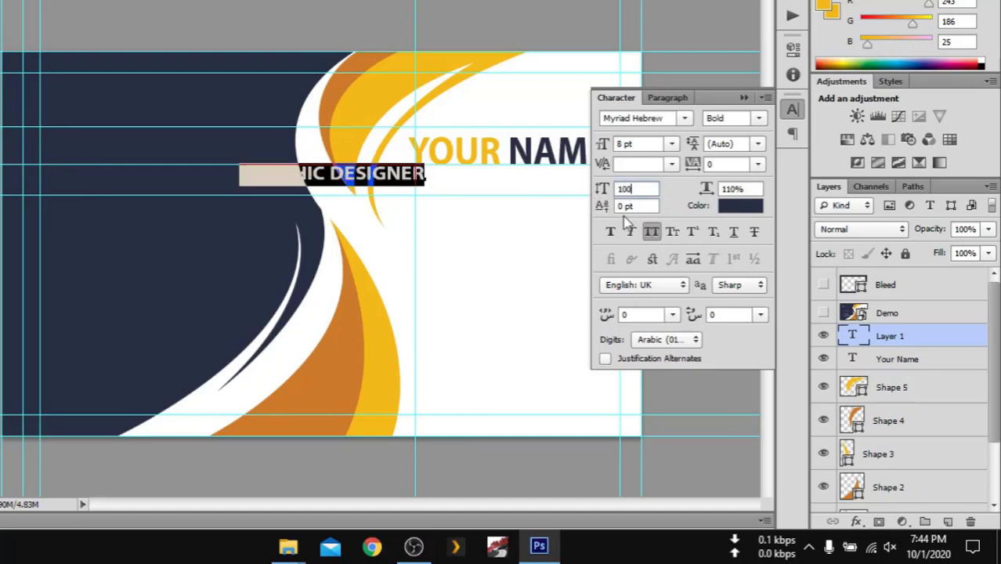
{"action": "key", "text": "Tab"}
{"action": "type", "text": "100"}
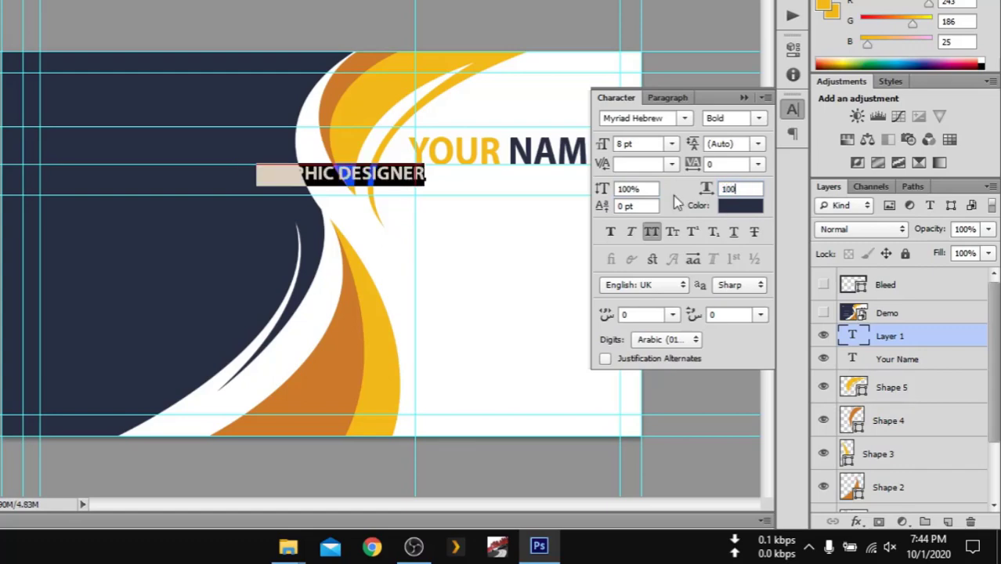
Make GRAPHIC DESIGNER Regular weight, move it under YOUR NAME, and commit it
{"action": "left_click", "coordinate": [758, 119]}
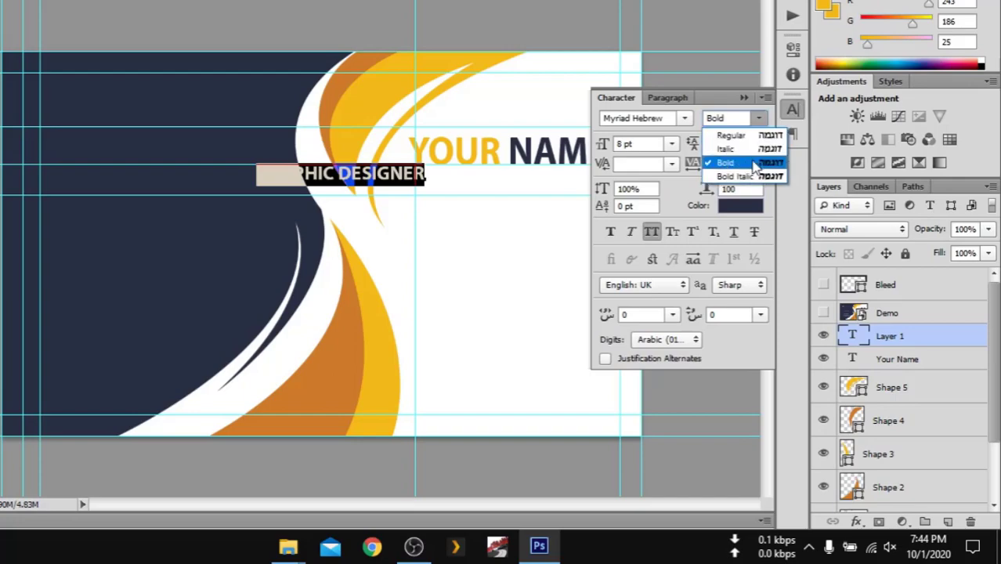
{"action": "left_click", "coordinate": [744, 136]}
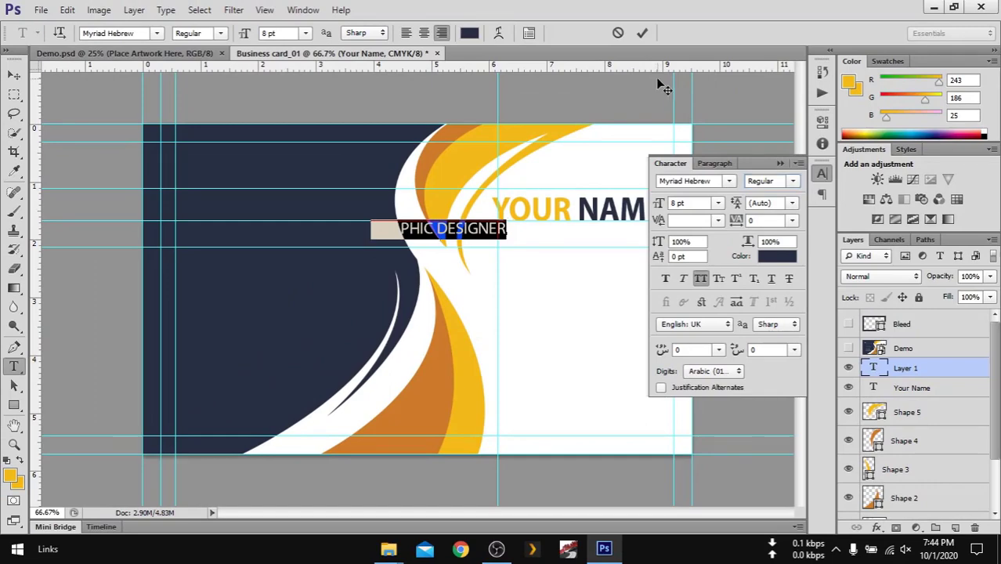
{"action": "left_click_drag", "start_coordinate": [475, 267], "coordinate": [604, 276]}
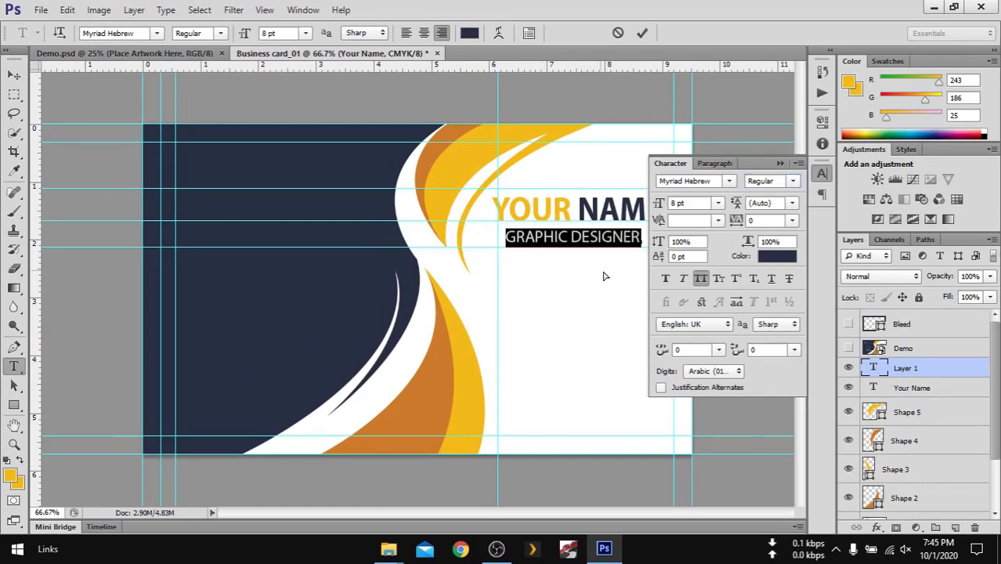
{"action": "left_click", "coordinate": [814, 175]}
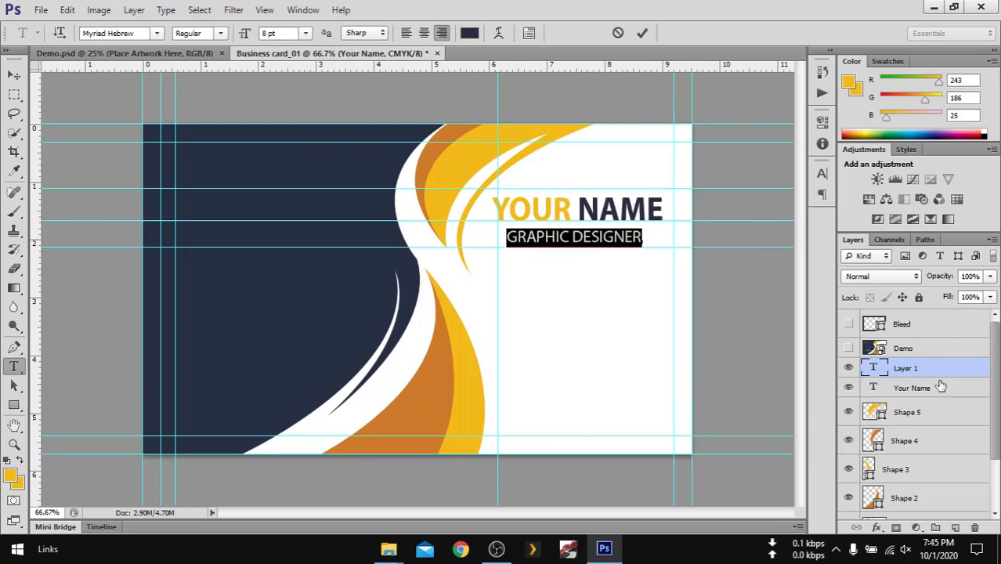
{"action": "key", "text": "ctrl+Return"}
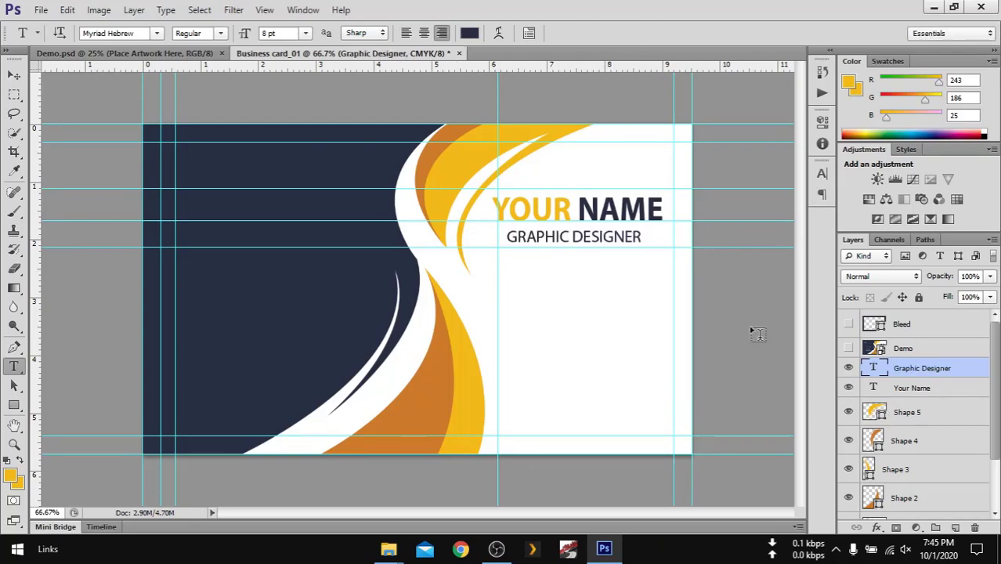
Select both text layers and align their horizontal centres
{"action": "left_click", "coordinate": [873, 390], "text": "shift"}
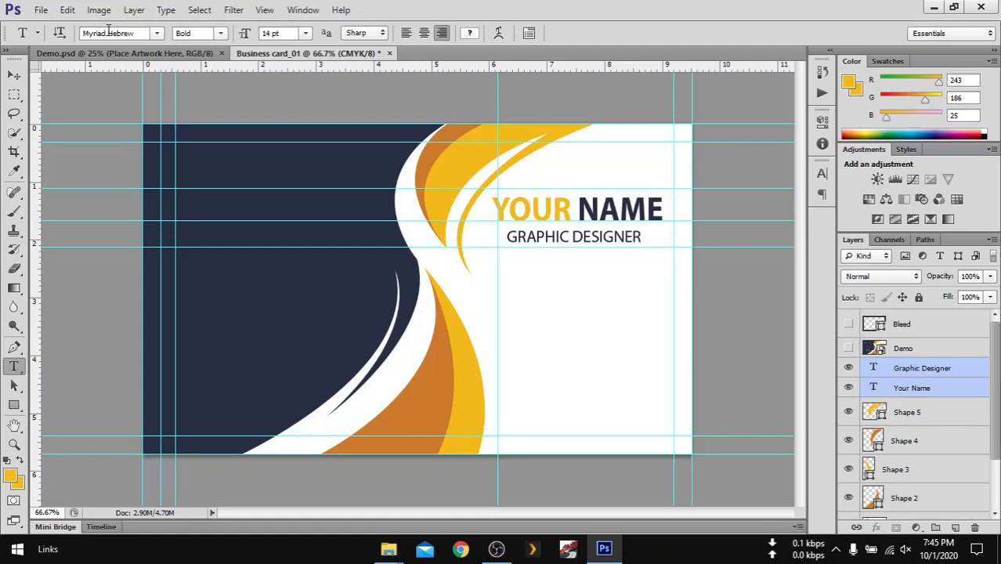
{"action": "left_click", "coordinate": [14, 74]}
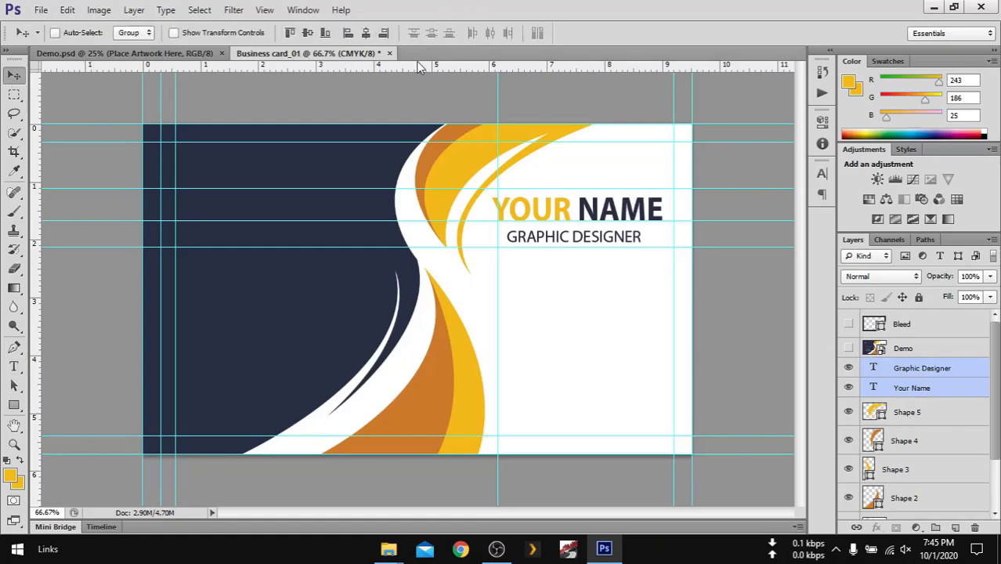
{"action": "left_click", "coordinate": [365, 34]}
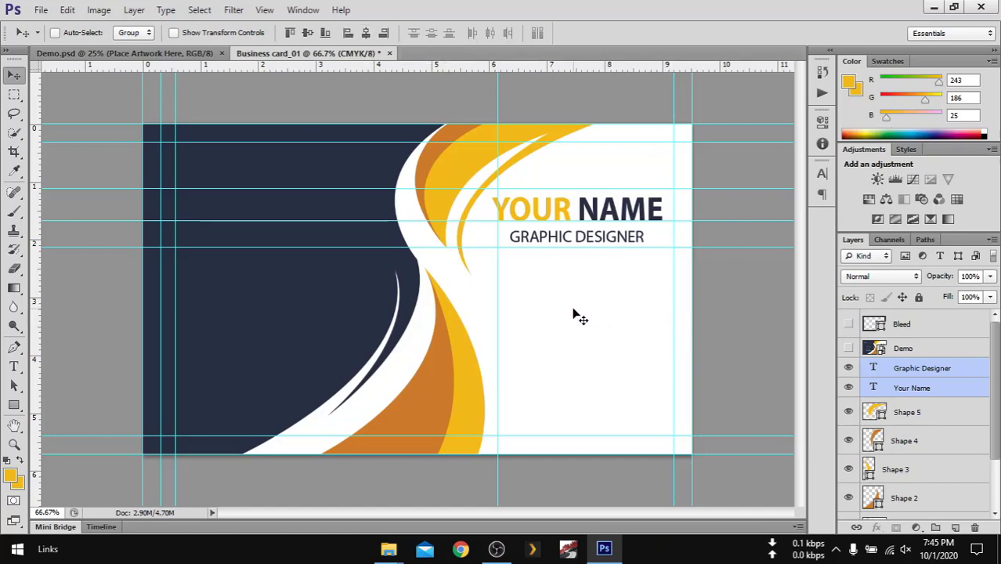
Drag two horizontal guides and one vertical guide off the card
{"action": "left_click_drag", "start_coordinate": [224, 248], "coordinate": [226, 24]}
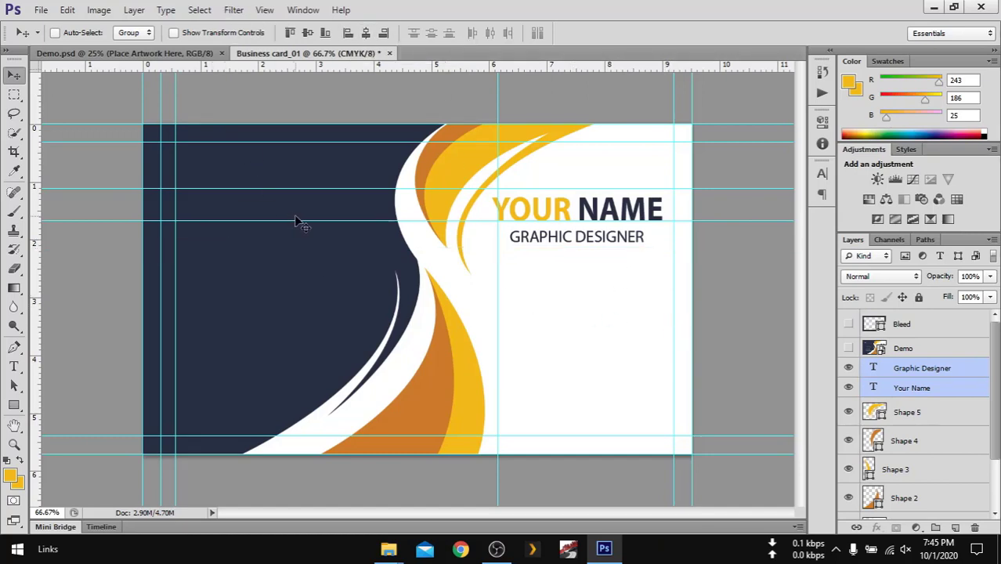
{"action": "left_click_drag", "start_coordinate": [297, 222], "coordinate": [312, 36]}
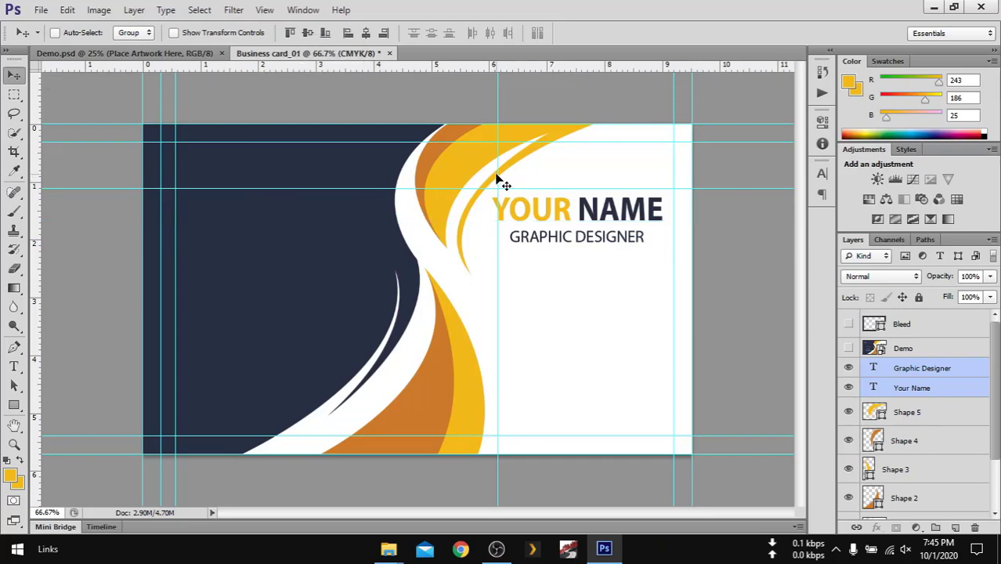
{"action": "left_click_drag", "start_coordinate": [496, 179], "coordinate": [24, 153]}
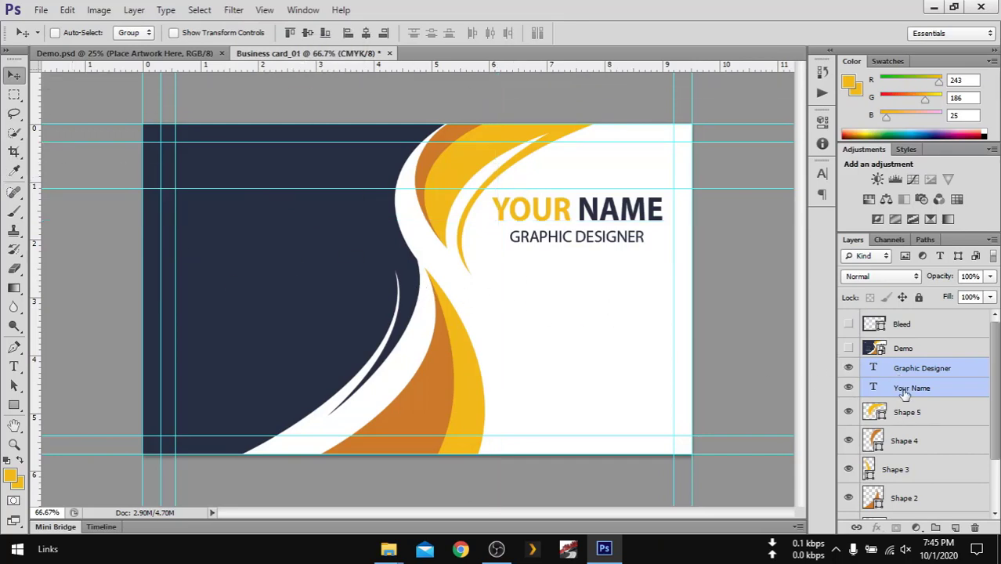
Select the shape layers from Rectangle 1 up to Shape 5 and group them
{"action": "scroll", "coordinate": [916, 431], "scroll_direction": "down", "scroll_amount": 3}
{"action": "left_click", "coordinate": [920, 487]}
{"action": "scroll", "coordinate": [922, 423], "scroll_direction": "up", "scroll_amount": 2}
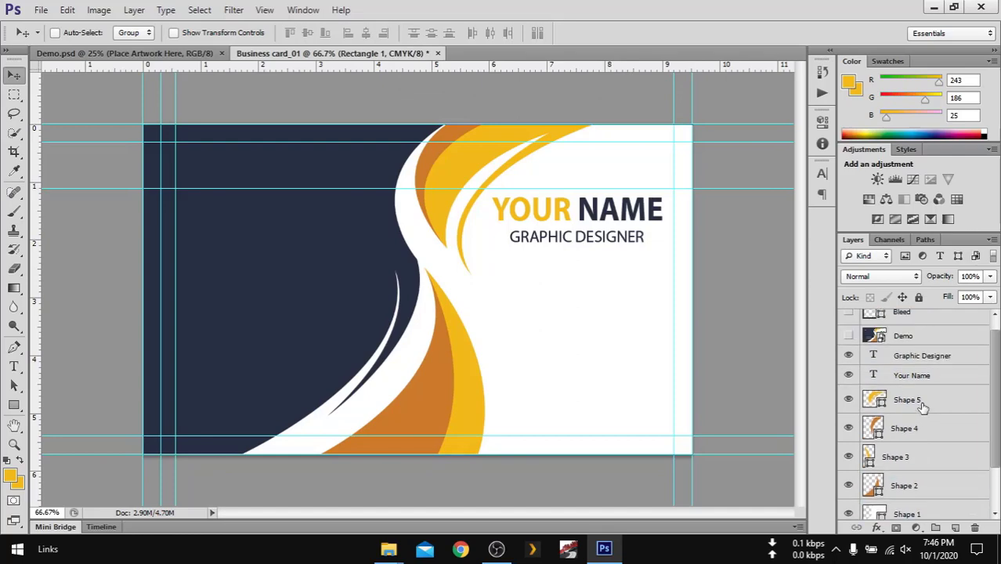
{"action": "left_click", "coordinate": [939, 406], "text": "shift"}
{"action": "left_click_drag", "start_coordinate": [939, 479], "coordinate": [936, 527]}
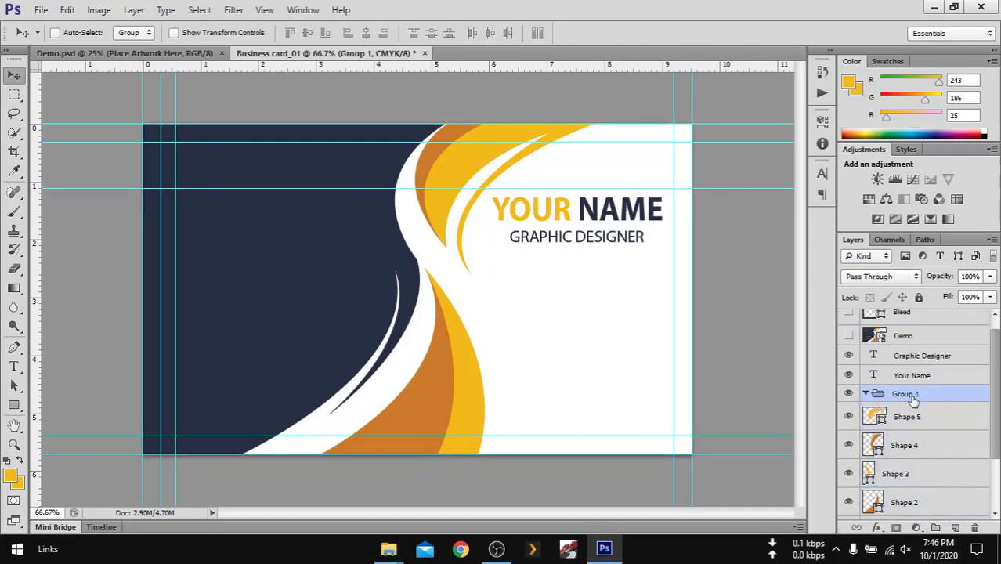
Rename the new group Shapes, collapse it, and hide it
{"action": "scroll", "coordinate": [915, 399], "scroll_direction": "down", "scroll_amount": 3}
{"action": "left_click", "coordinate": [916, 484]}
{"action": "scroll", "coordinate": [916, 438], "scroll_direction": "up", "scroll_amount": 3}
{"action": "left_click", "coordinate": [913, 400], "text": "shift"}
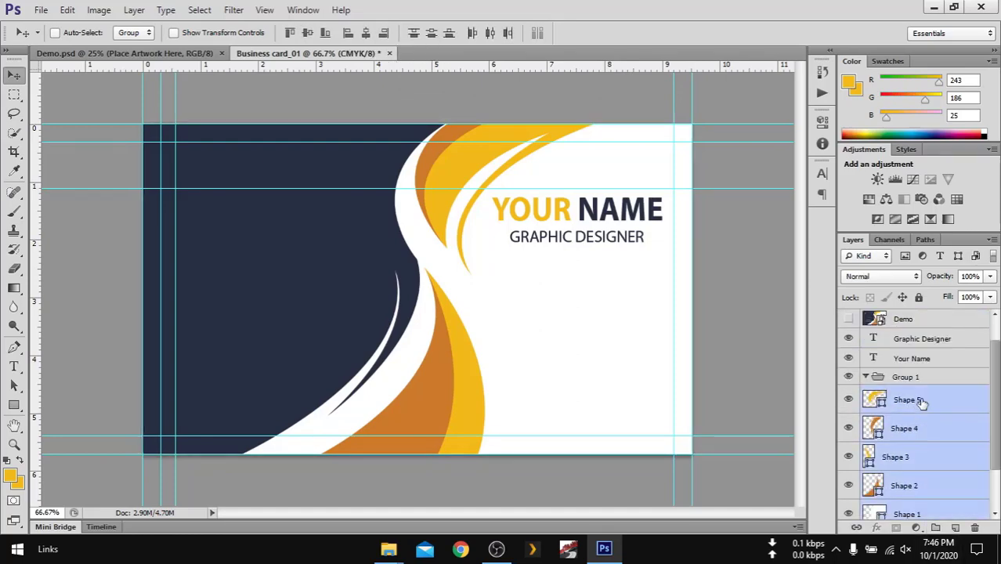
{"action": "double_click", "coordinate": [902, 377]}
{"action": "type", "text": "Shapes"}
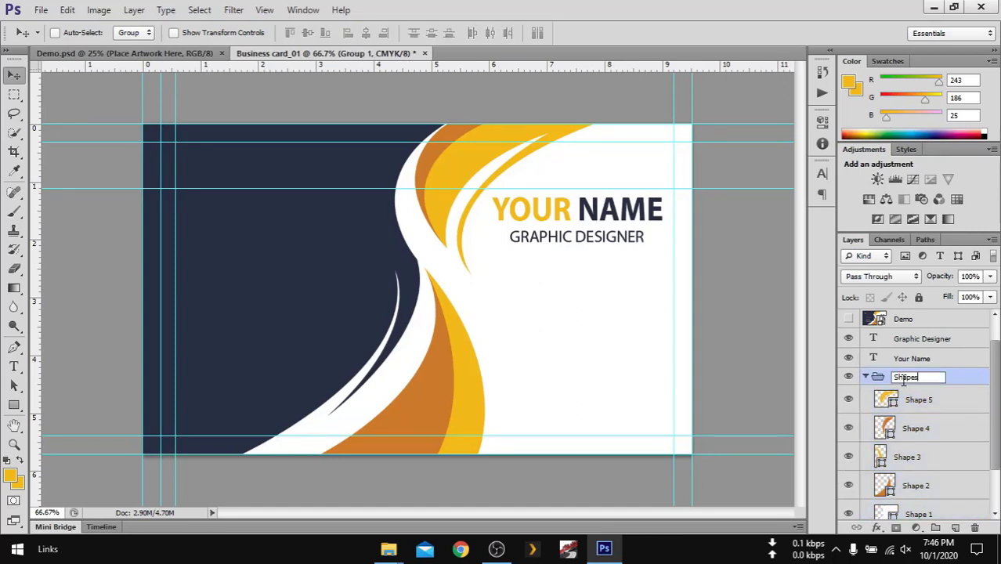
{"action": "key", "text": "Return"}
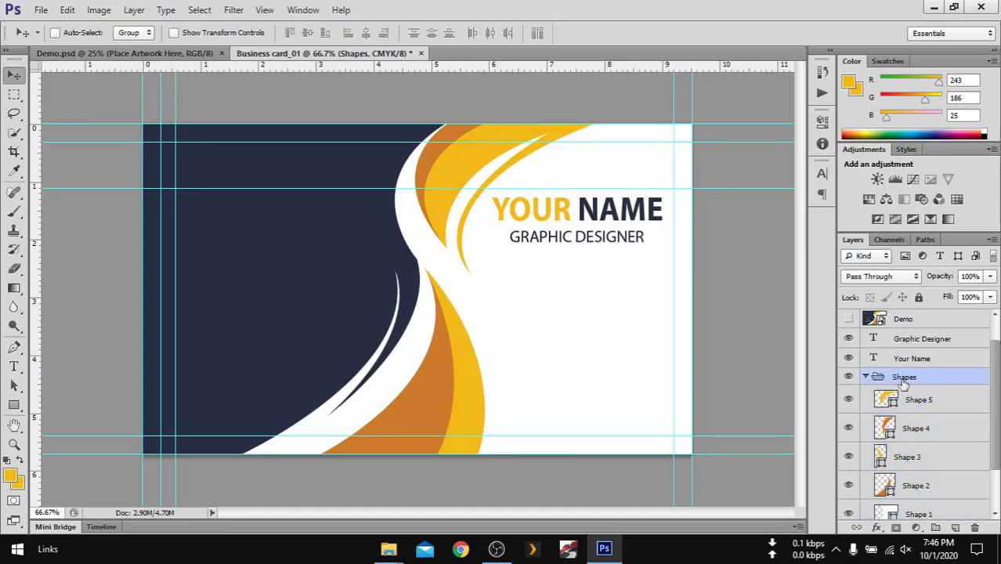
{"action": "left_click", "coordinate": [866, 378]}
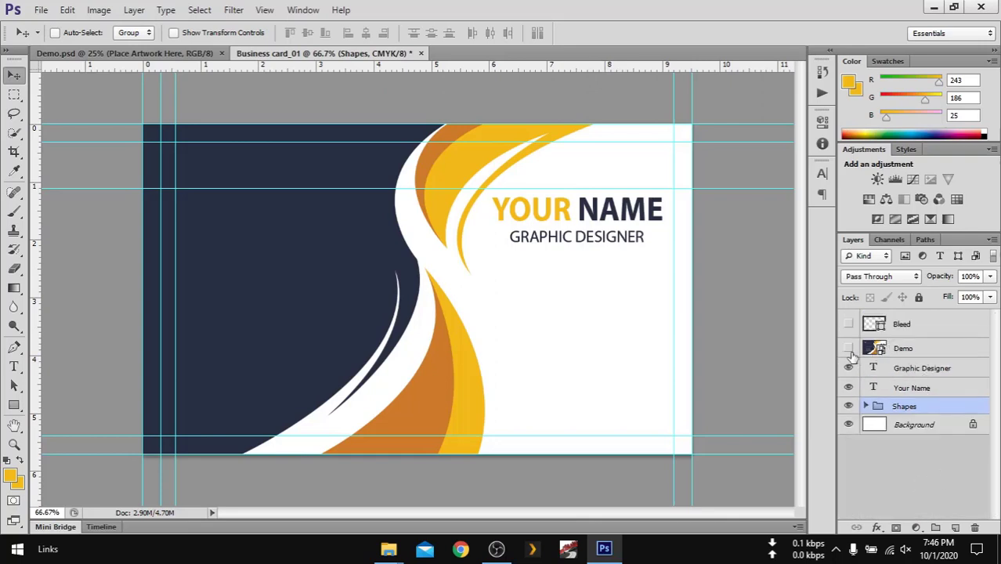
{"action": "left_click", "coordinate": [848, 406]}
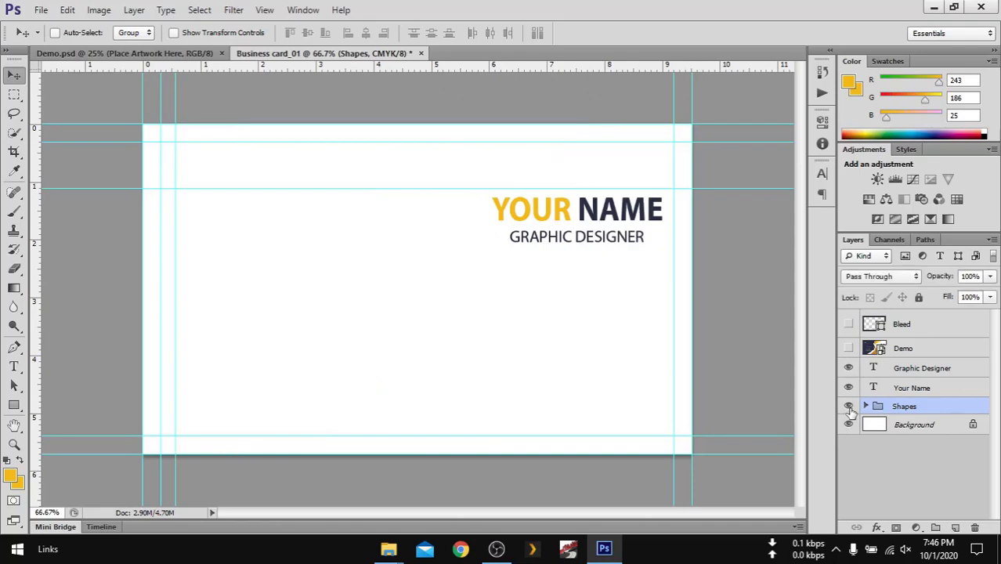
Check the Demo layout, then drag the Logo image from the Card Icon folder onto the card
{"action": "left_click", "coordinate": [849, 349]}
{"action": "left_click", "coordinate": [849, 348]}
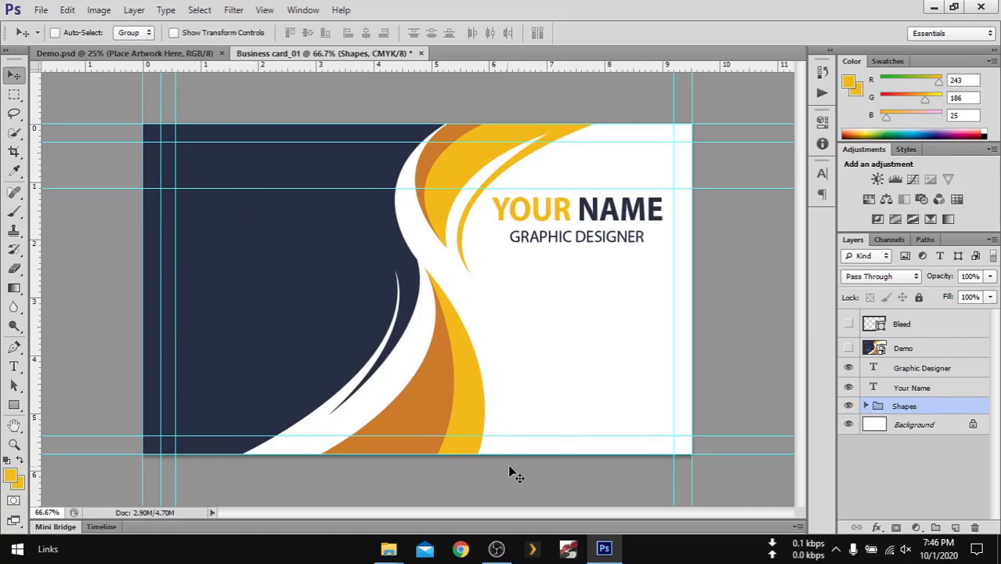
{"action": "mouse_move", "coordinate": [389, 550]}
{"action": "left_click", "coordinate": [354, 495]}
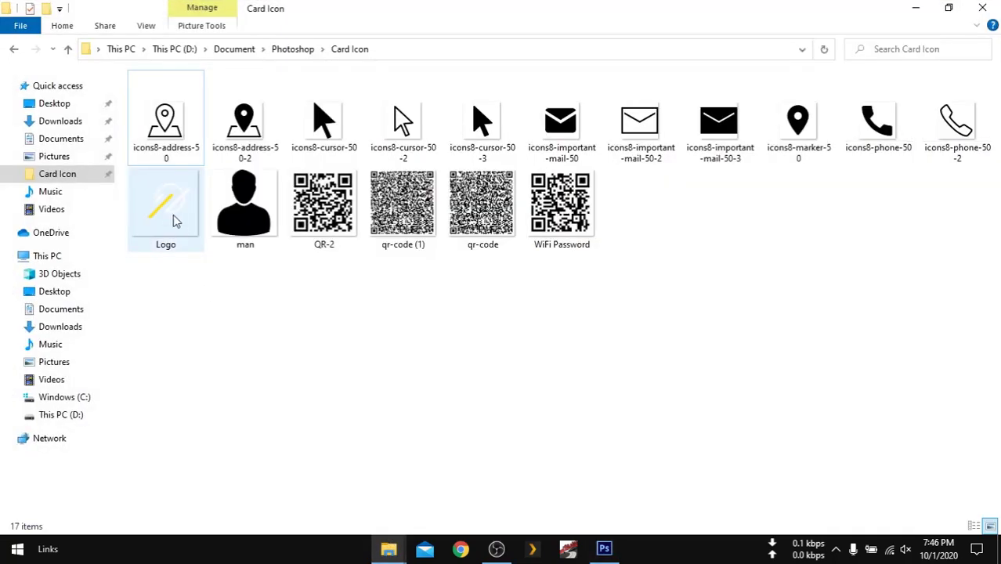
{"action": "mouse_move", "coordinate": [162, 197]}
{"action": "left_mouse_down"}
{"action": "mouse_move", "coordinate": [605, 548]}
{"action": "mouse_move", "coordinate": [292, 210]}
{"action": "left_mouse_up"}
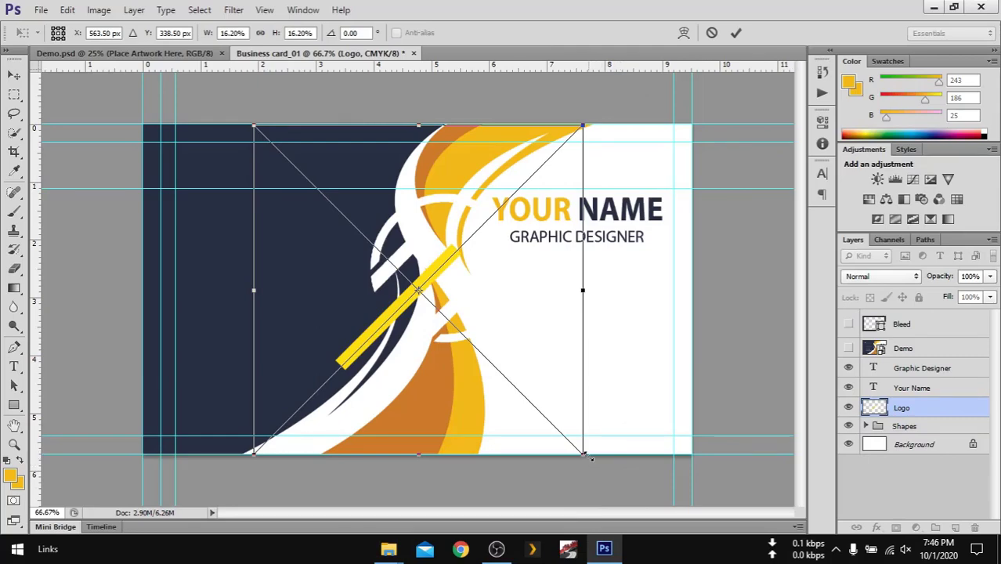
Scale the logo down and fit it to the top-left corner guides on the navy background
{"action": "mouse_move", "coordinate": [585, 454]}
{"action": "left_mouse_down"}
{"action": "mouse_move", "coordinate": [397, 239]}
{"action": "mouse_move", "coordinate": [341, 211]}
{"action": "left_mouse_up"}
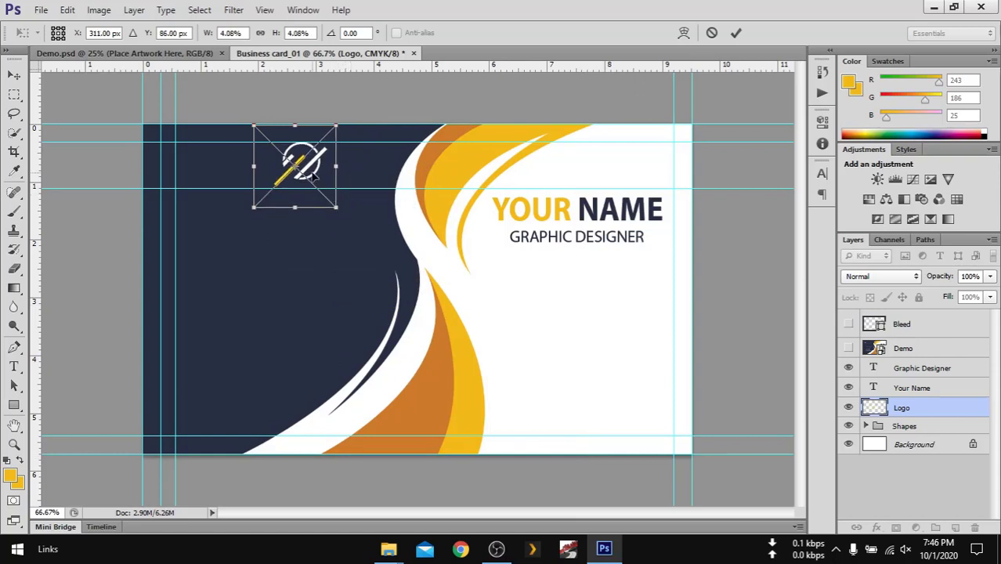
{"action": "left_click_drag", "start_coordinate": [312, 177], "coordinate": [208, 196]}
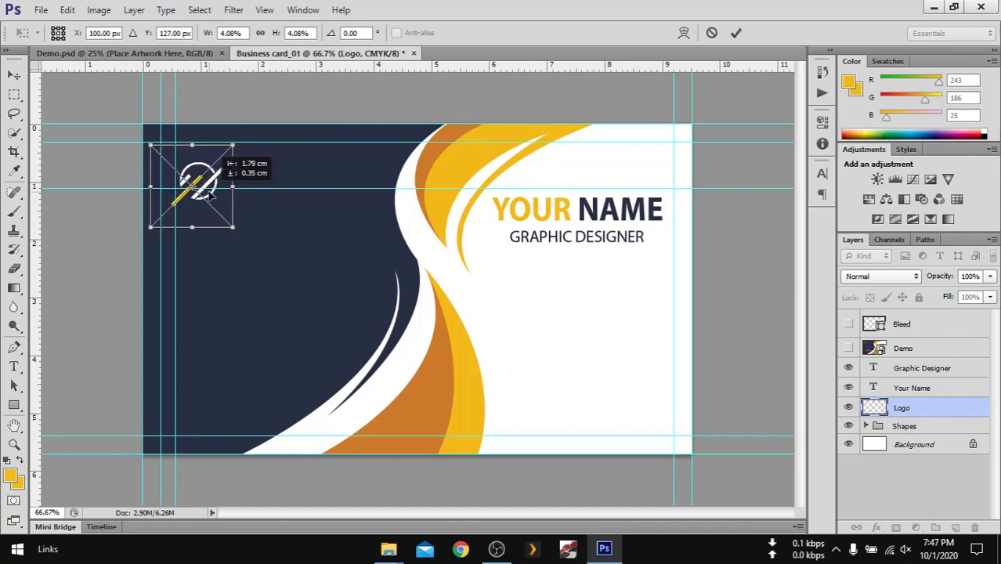
{"action": "left_click_drag", "start_coordinate": [210, 195], "coordinate": [210, 193]}
{"action": "key", "text": "Right"}
{"action": "key", "text": "Up"}
{"action": "key", "text": "Right"}
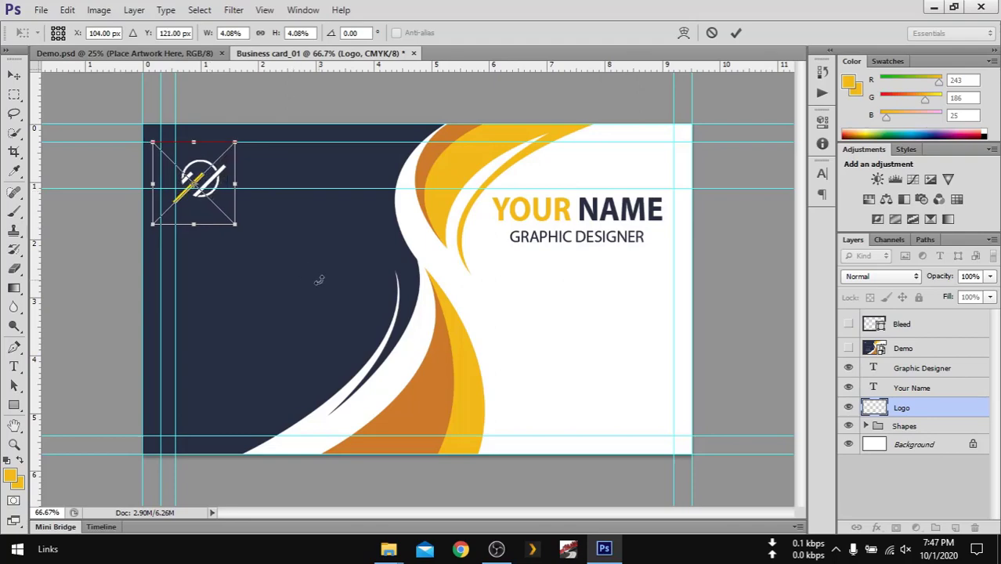
{"action": "key", "text": "Right"}
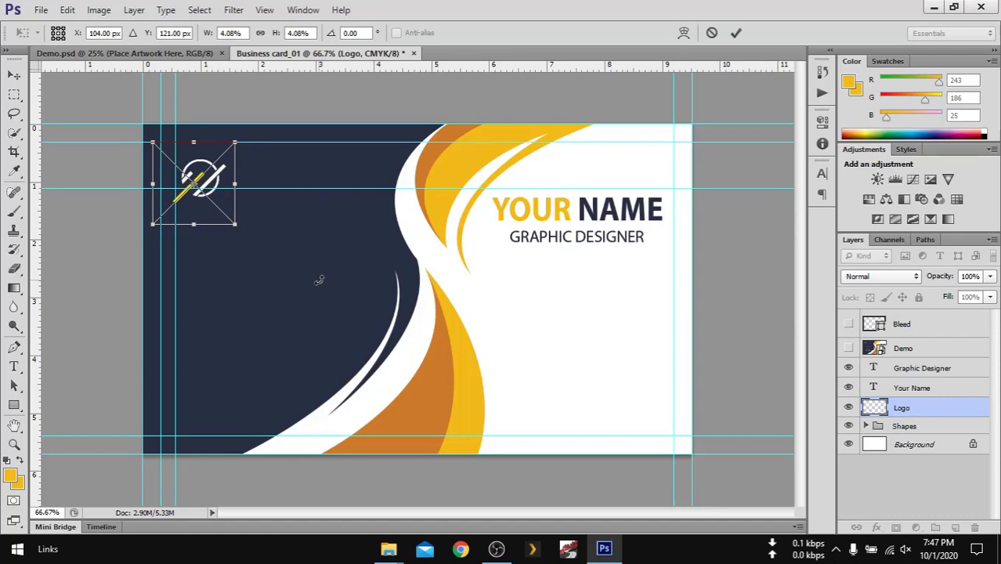
{"action": "key", "text": "Return"}
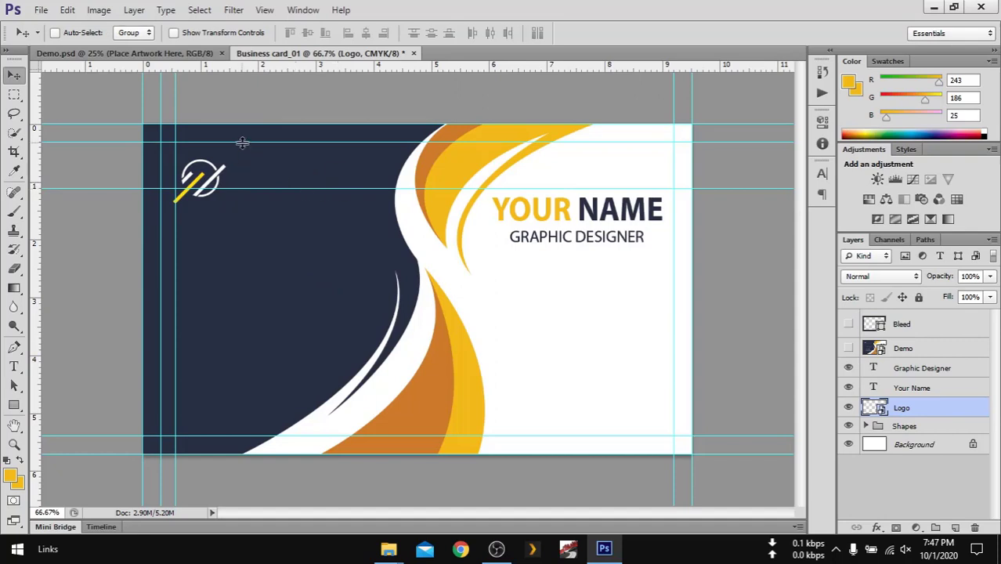
With the Type tool, set the text colour to white and begin a text layer beside the emblem
{"action": "left_click", "coordinate": [16, 366]}
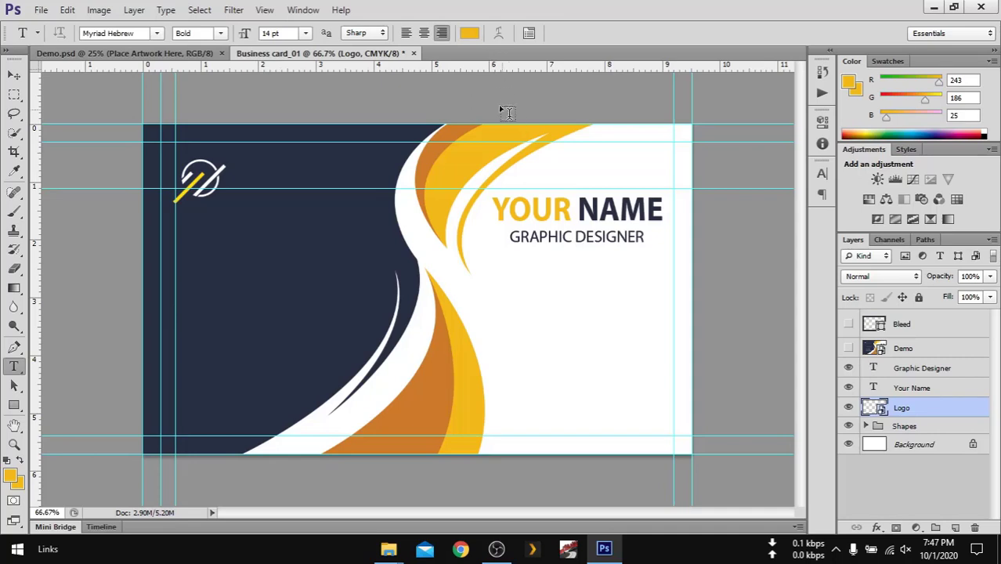
{"action": "left_click", "coordinate": [848, 349]}
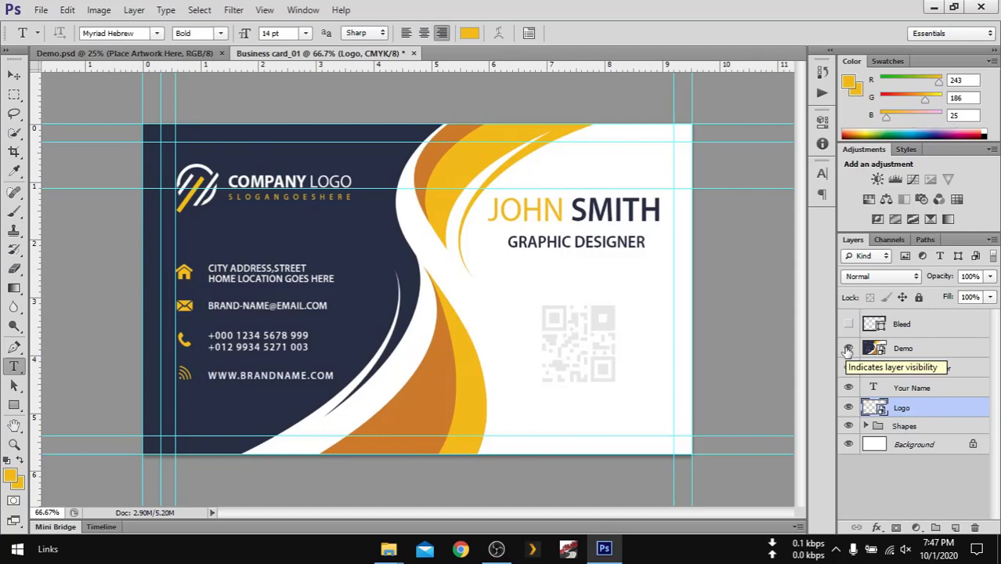
{"action": "left_click", "coordinate": [847, 349]}
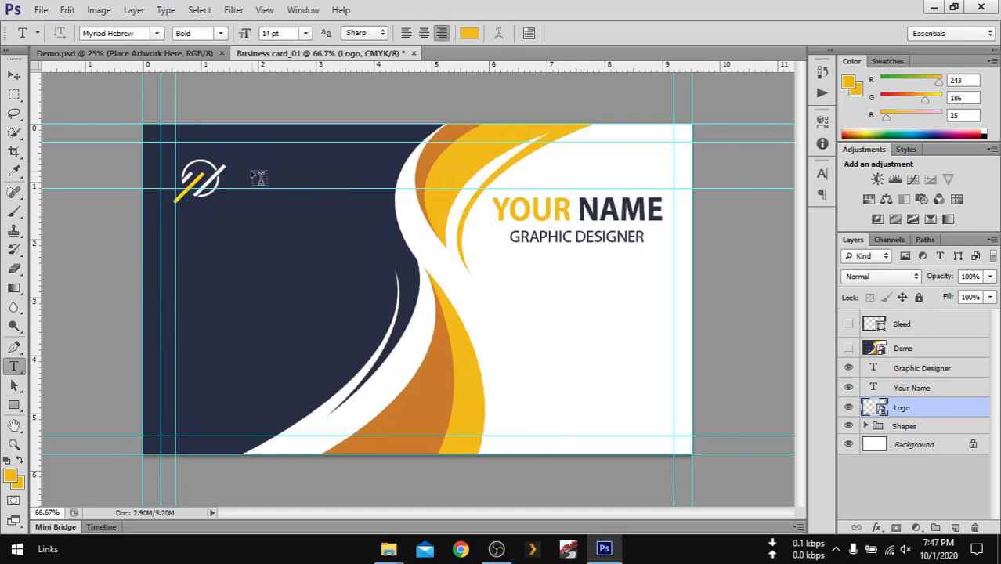
{"action": "left_click", "coordinate": [470, 35]}
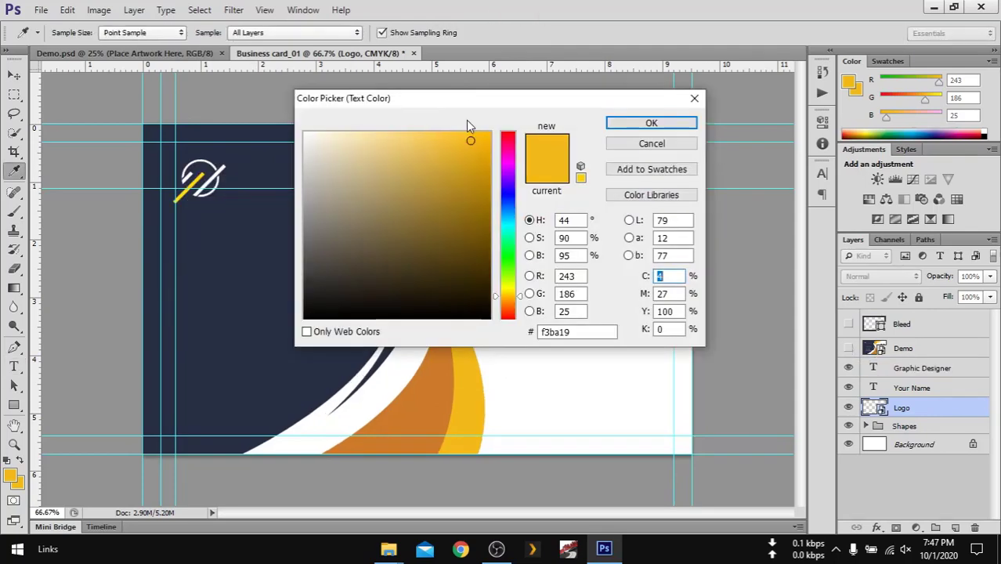
{"action": "left_click", "coordinate": [305, 133]}
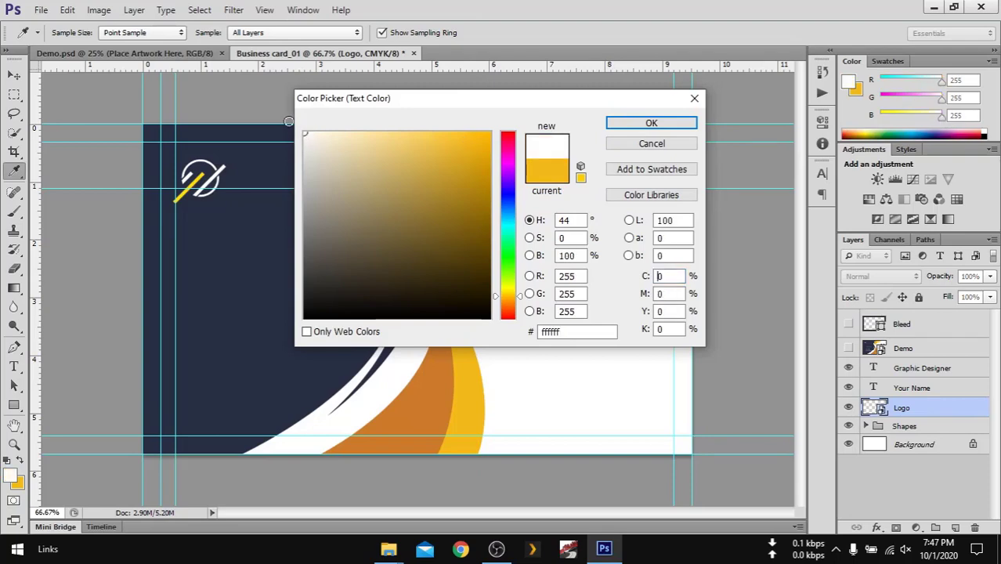
{"action": "left_click", "coordinate": [651, 123]}
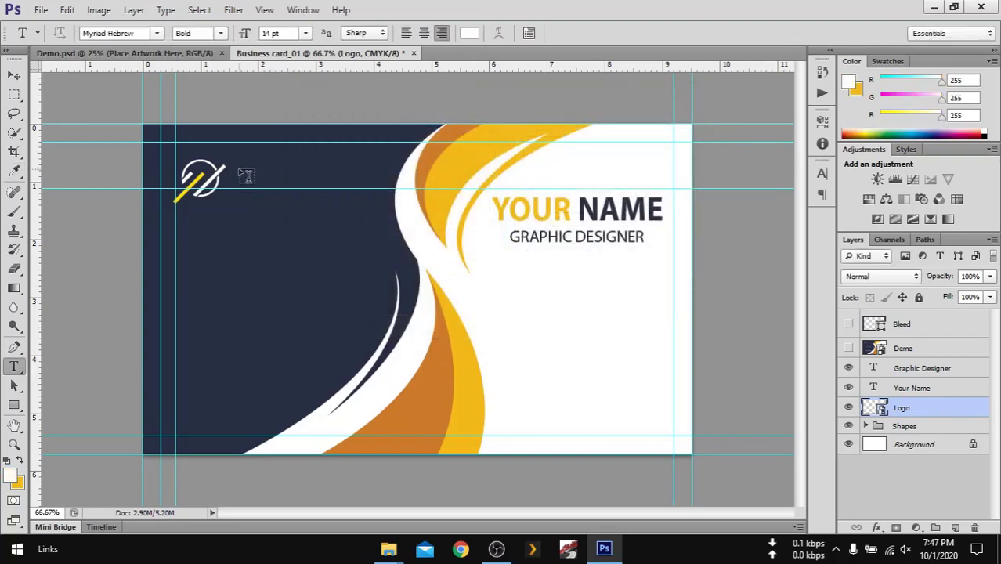
{"action": "left_click", "coordinate": [243, 170]}
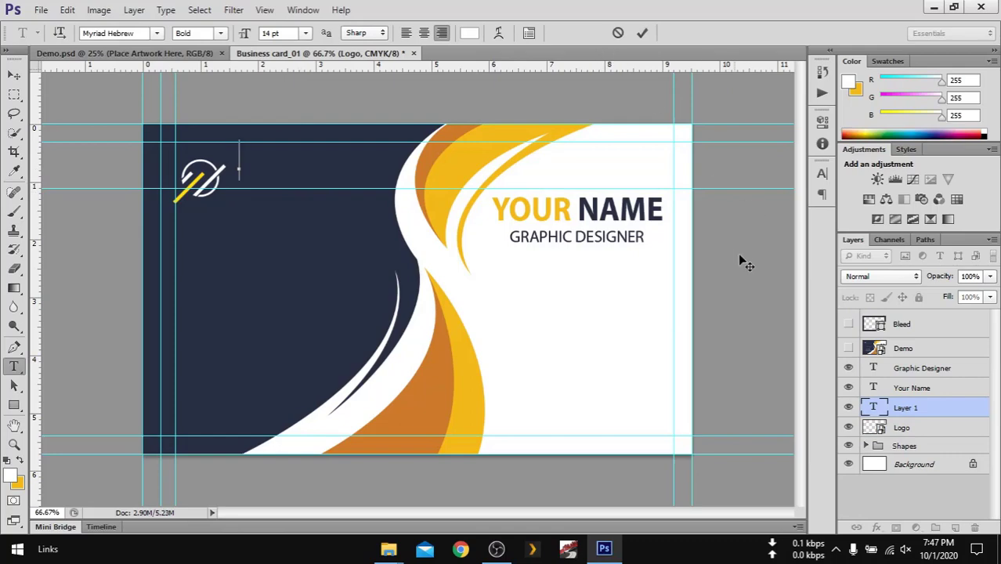
Set 8 pt size and 100% vertical and horizontal scale in the Character panel, then type COMPANY LOGO
{"action": "left_click", "coordinate": [823, 173]}
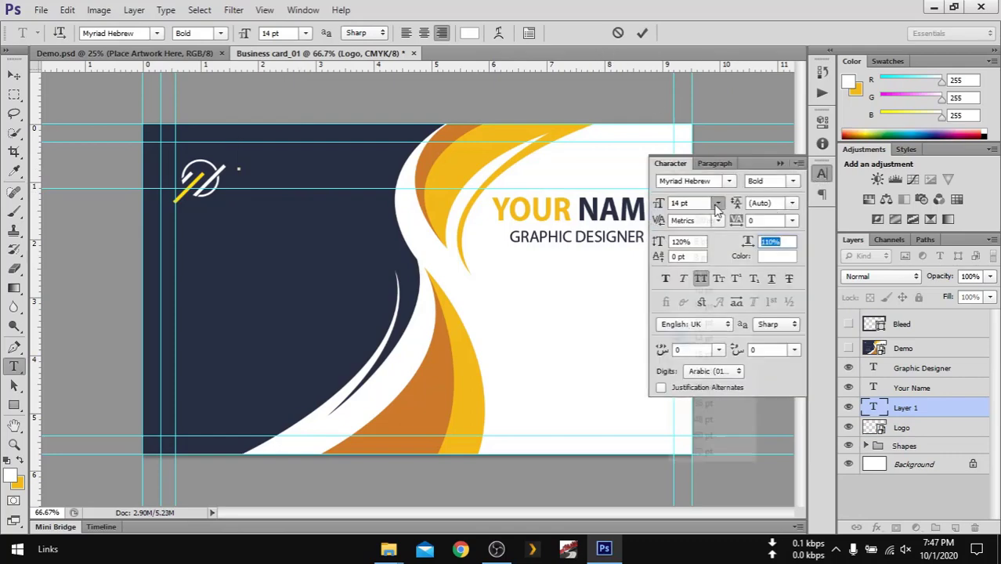
{"action": "left_click", "coordinate": [718, 203]}
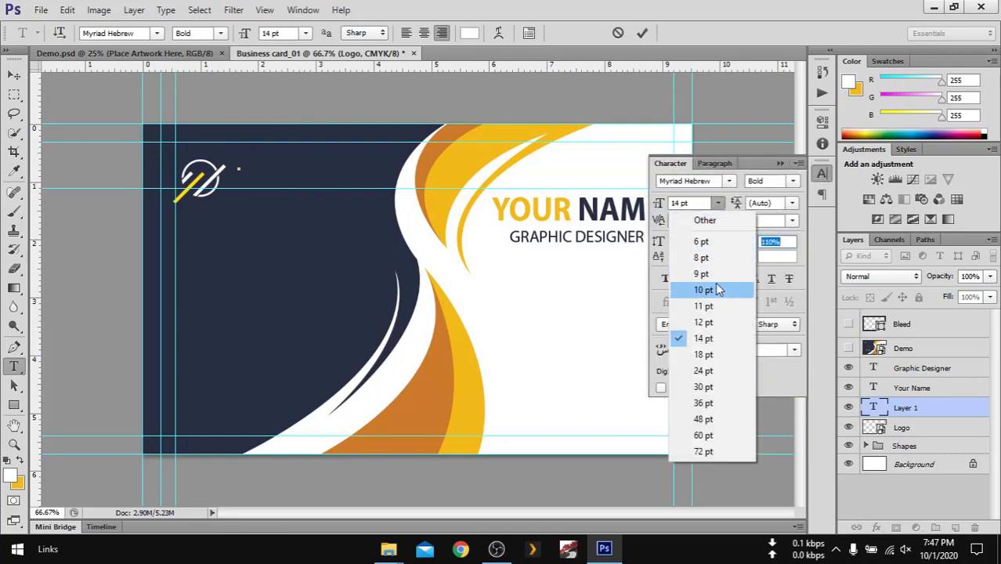
{"action": "left_click", "coordinate": [703, 258]}
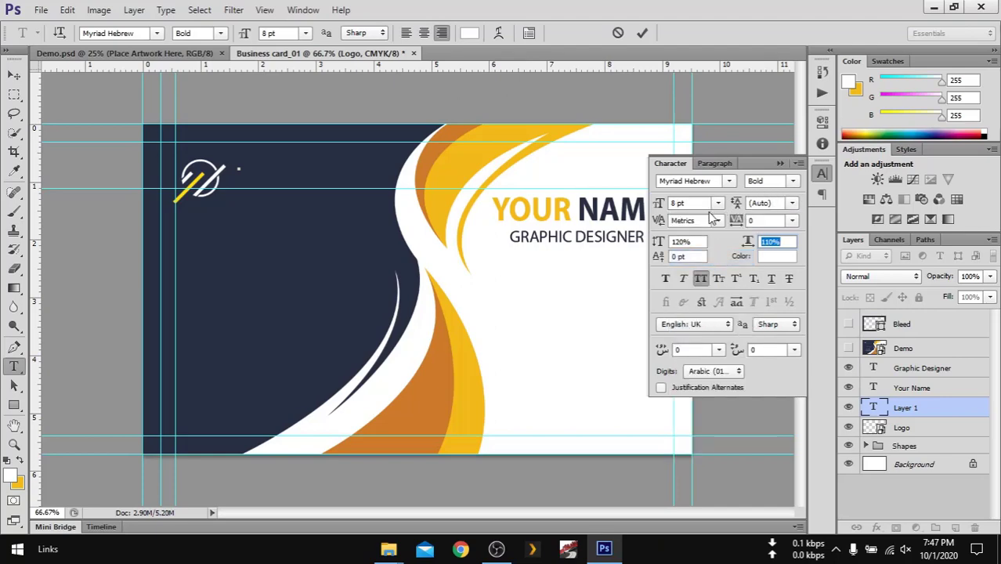
{"action": "key", "text": "Return"}
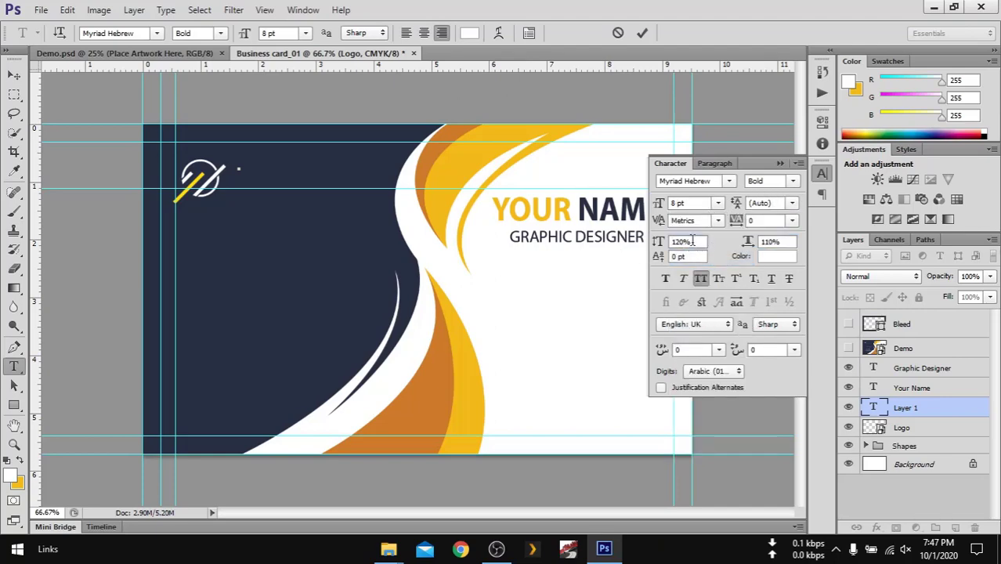
{"action": "left_click", "coordinate": [656, 244]}
{"action": "type", "text": "100"}
{"action": "left_click", "coordinate": [774, 242]}
{"action": "left_click", "coordinate": [241, 169]}
{"action": "type", "text": "OMPANY L"}
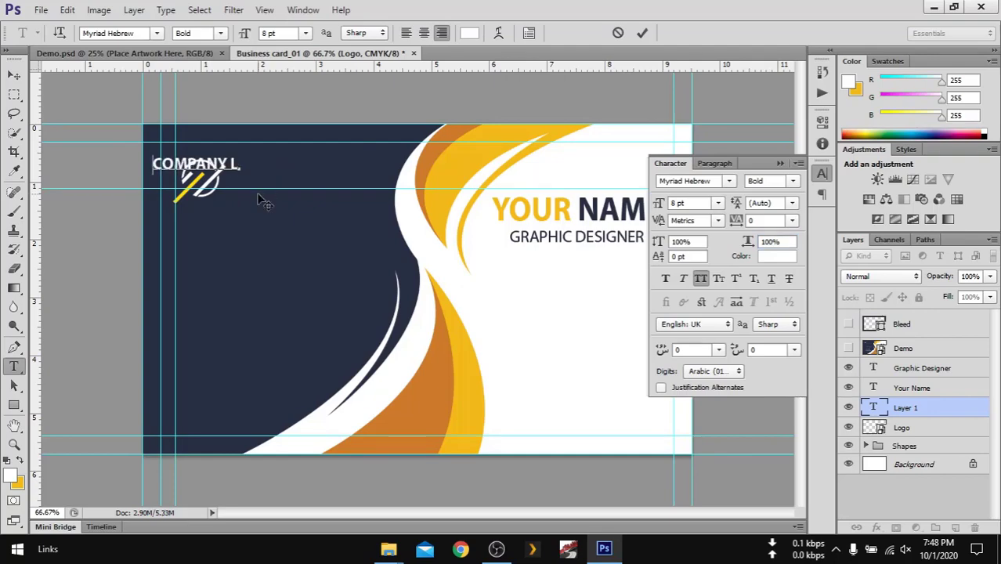
{"action": "type", "text": "OGO."}
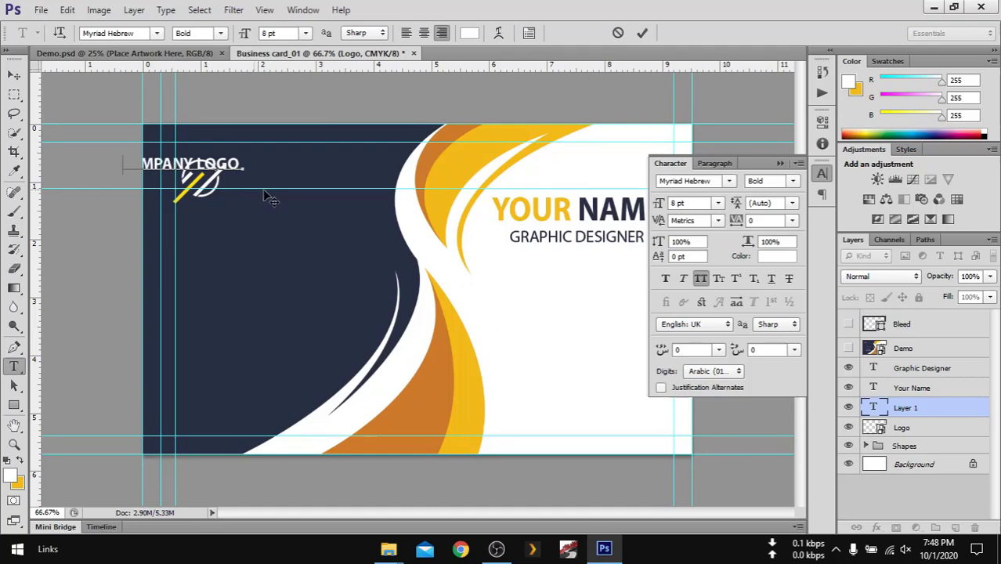
Position COMPANY LOGO beside the emblem, making the word LOGO Regular weight
{"action": "left_click_drag", "start_coordinate": [258, 197], "coordinate": [363, 205]}
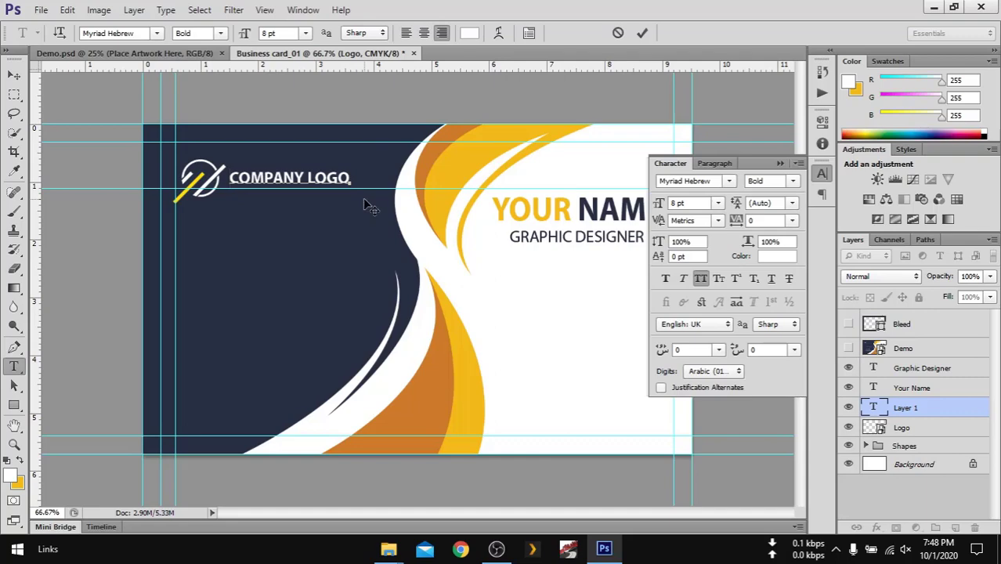
{"action": "left_click_drag", "start_coordinate": [353, 178], "coordinate": [308, 188]}
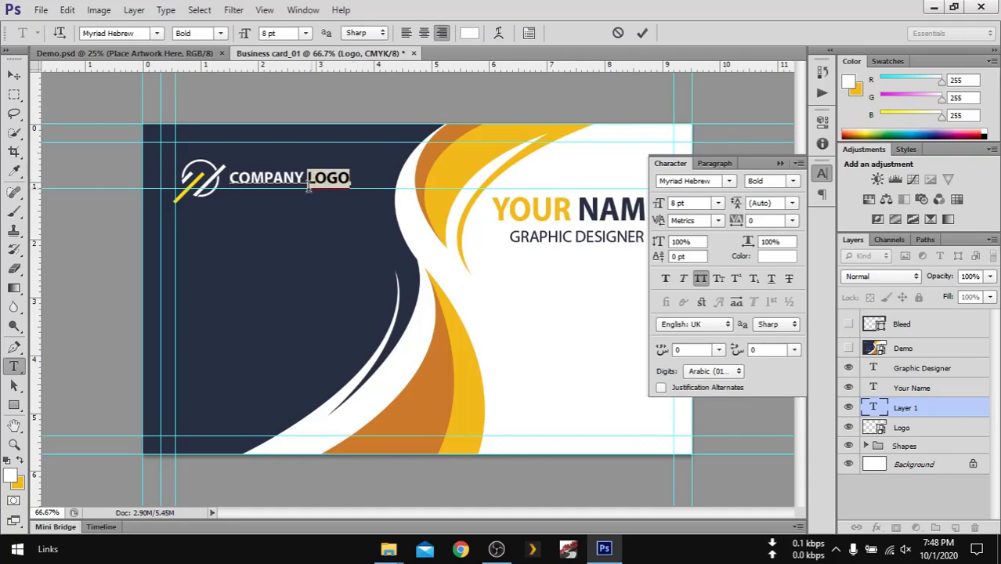
{"action": "left_click", "coordinate": [793, 182]}
{"action": "left_click", "coordinate": [793, 197]}
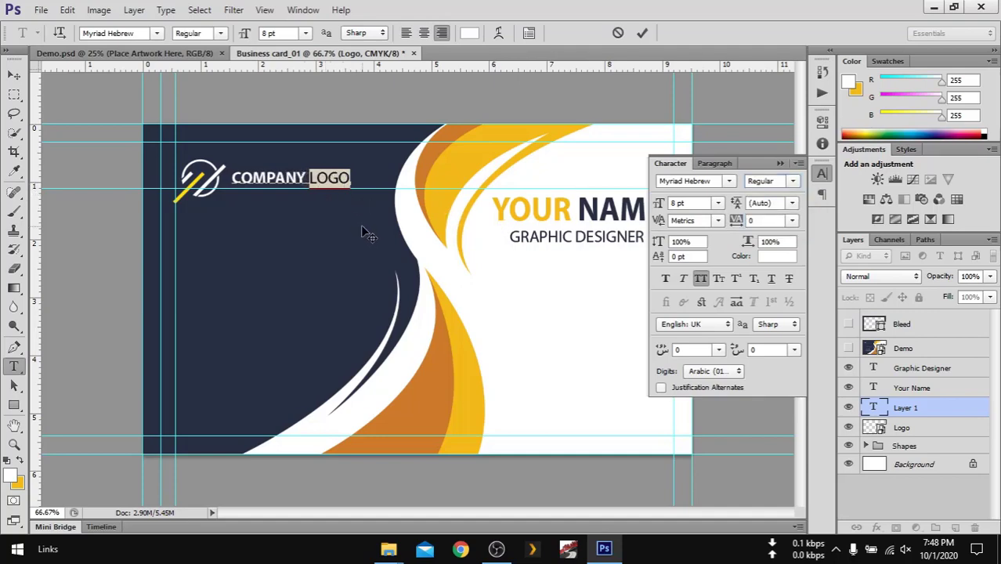
{"action": "key", "text": "Left"}
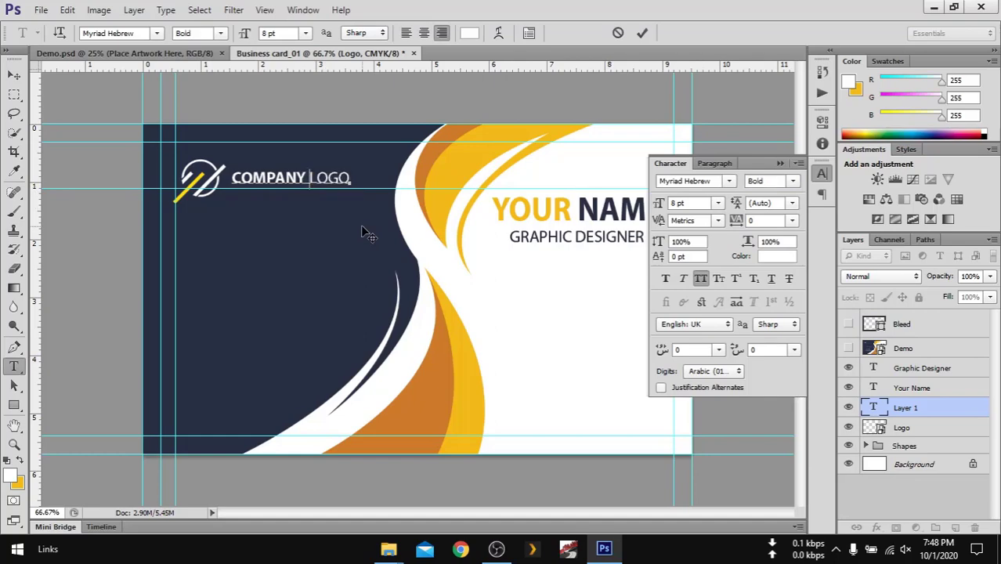
{"action": "left_click", "coordinate": [14, 75]}
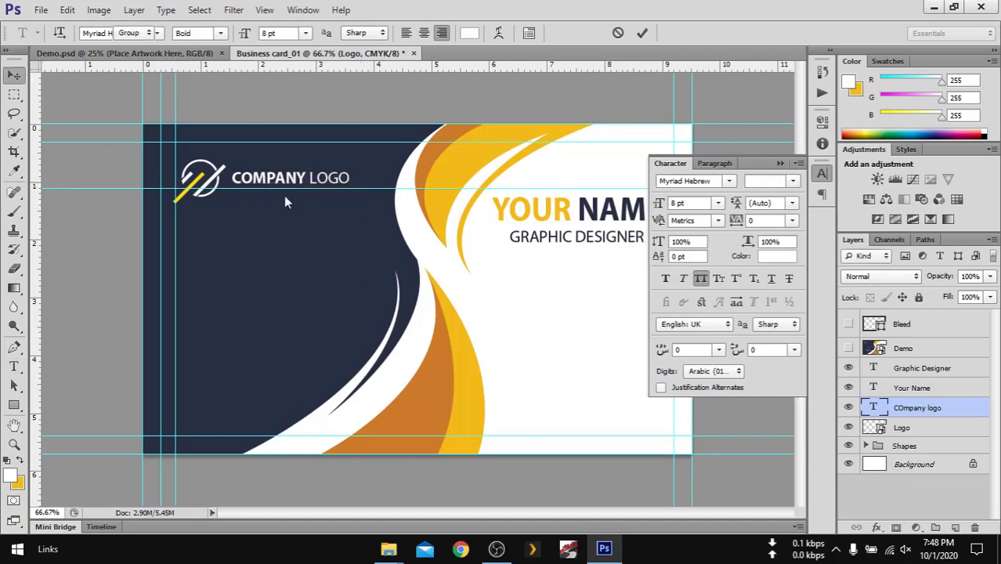
{"action": "left_click_drag", "start_coordinate": [340, 184], "coordinate": [337, 183]}
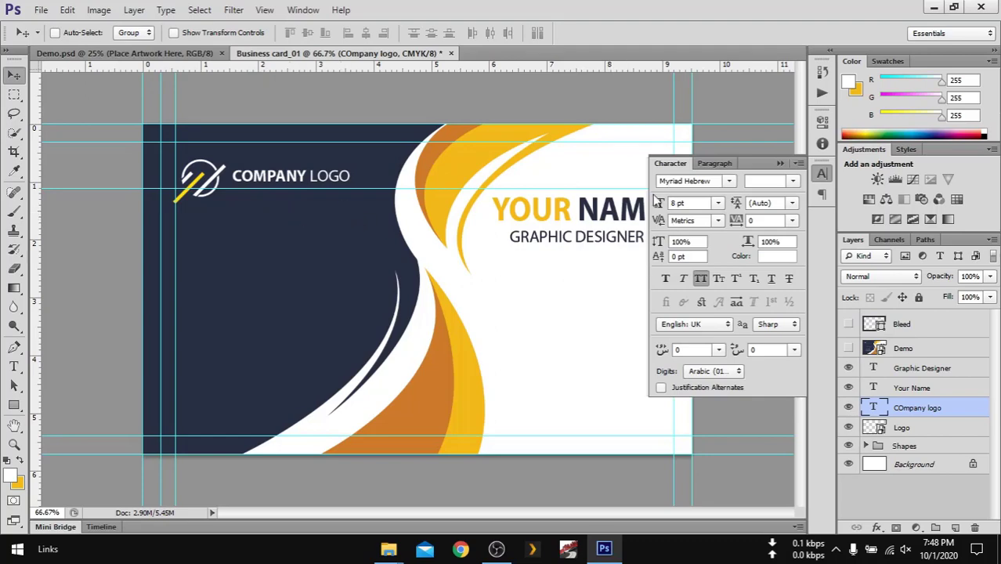
Type a left-aligned 'SLOGAN HERE' line and move it under COMPANY LOGO
{"action": "left_click", "coordinate": [13, 366]}
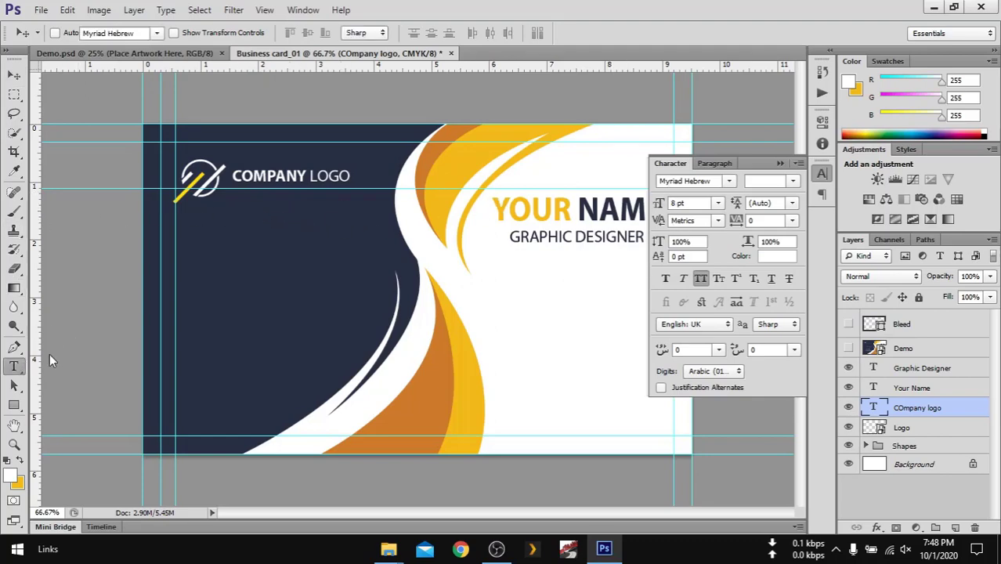
{"action": "left_click", "coordinate": [248, 208]}
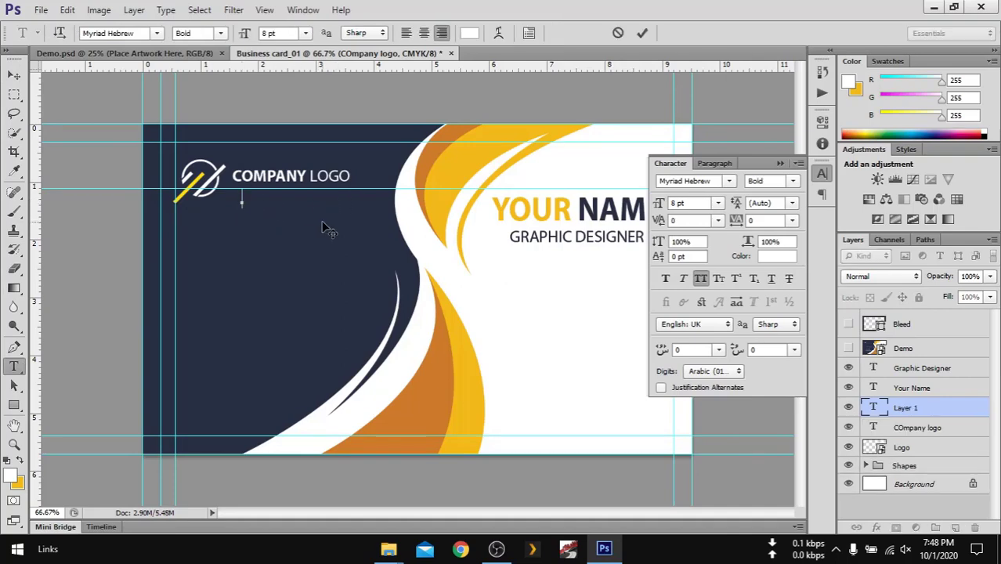
{"action": "type", "text": "SLO"}
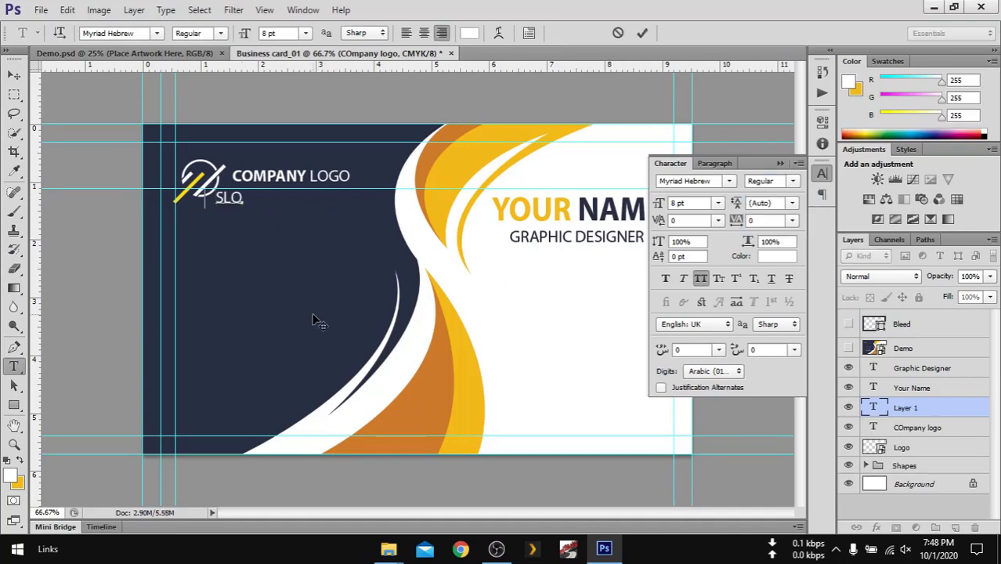
{"action": "type", "text": "GAN HERE."}
{"action": "key", "text": "ctrl+shift+l"}
{"action": "left_click_drag", "start_coordinate": [313, 223], "coordinate": [291, 199]}
Colour the slogan text with the yellow sampled from the curves
{"action": "left_click", "coordinate": [224, 197]}
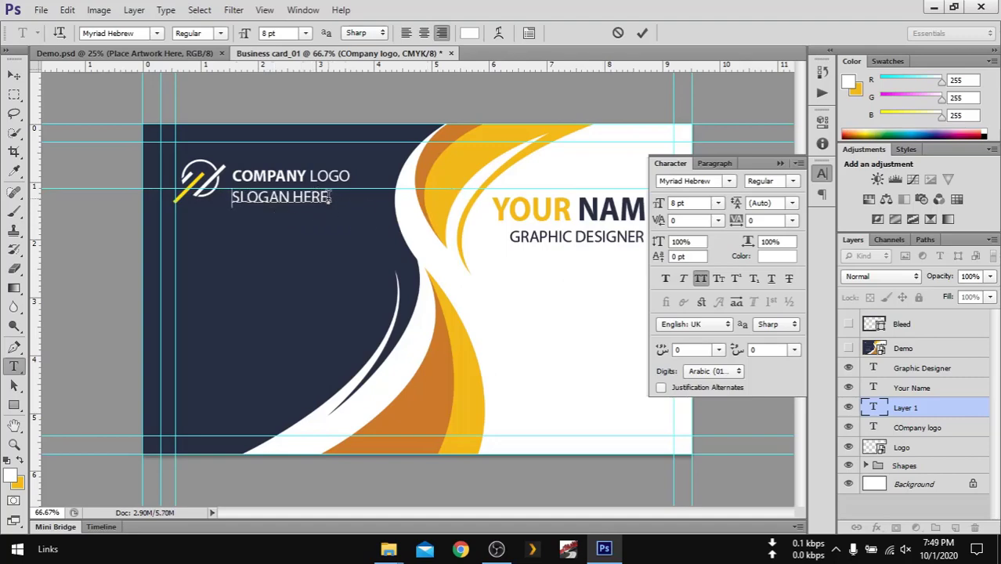
{"action": "left_click_drag", "start_coordinate": [220, 197], "coordinate": [328, 199]}
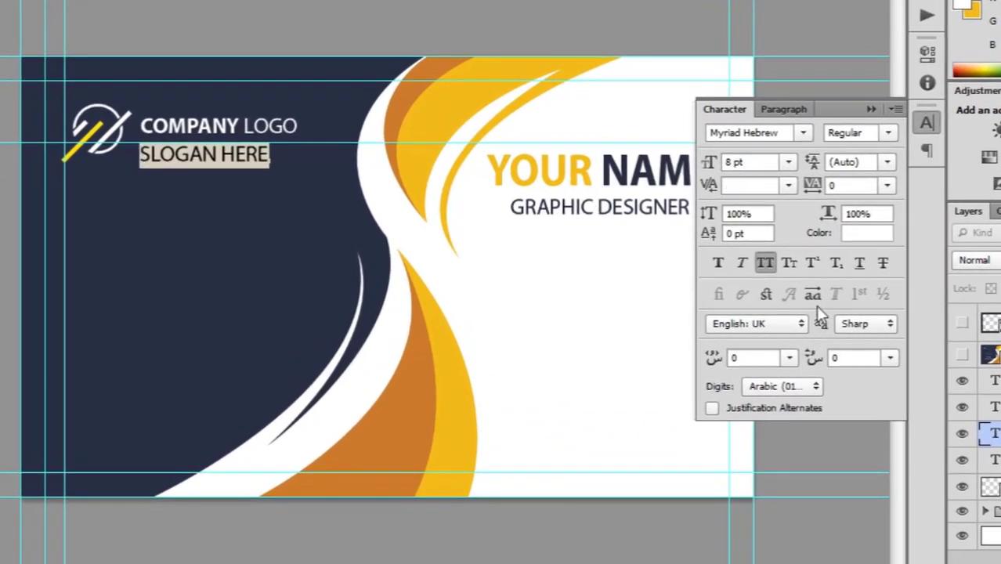
{"action": "left_click", "coordinate": [866, 234]}
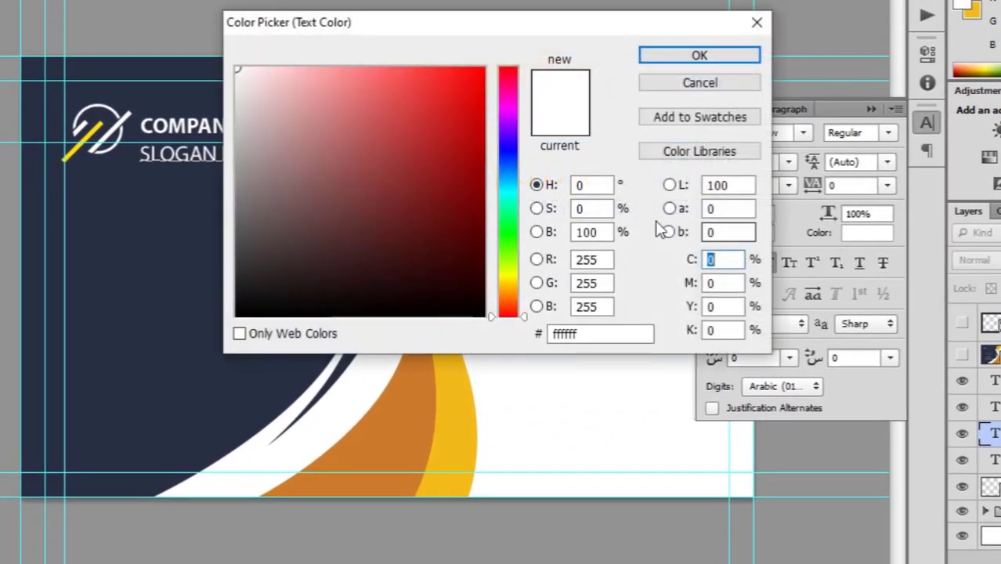
{"action": "left_click", "coordinate": [480, 424]}
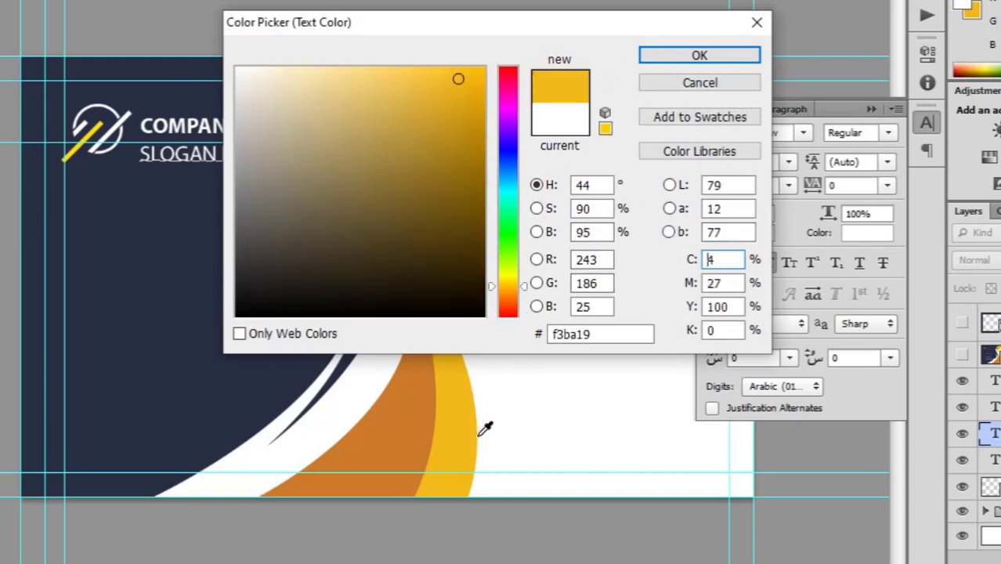
{"action": "left_click", "coordinate": [699, 57]}
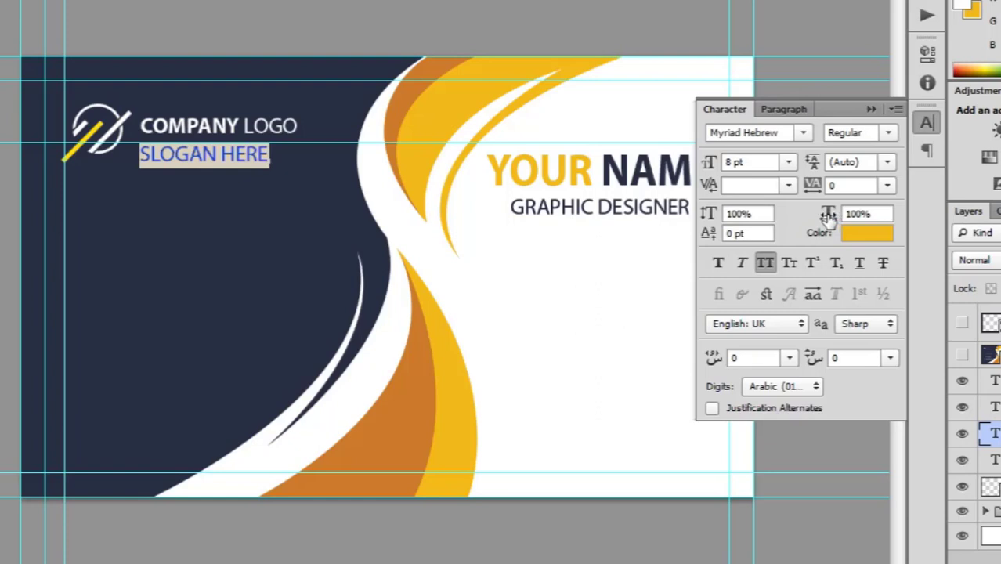
Resize the slogan to 6 pt and reposition it under the company name
{"action": "left_click_drag", "start_coordinate": [828, 216], "coordinate": [871, 223]}
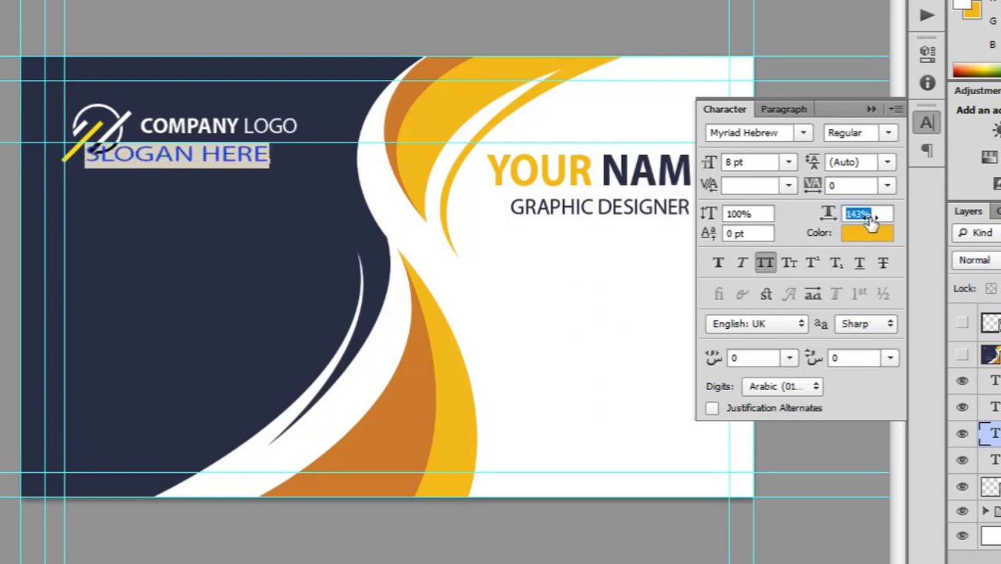
{"action": "mouse_move", "coordinate": [214, 206]}
{"action": "left_mouse_down"}
{"action": "mouse_move", "coordinate": [307, 204]}
{"action": "mouse_move", "coordinate": [252, 204]}
{"action": "left_mouse_up"}
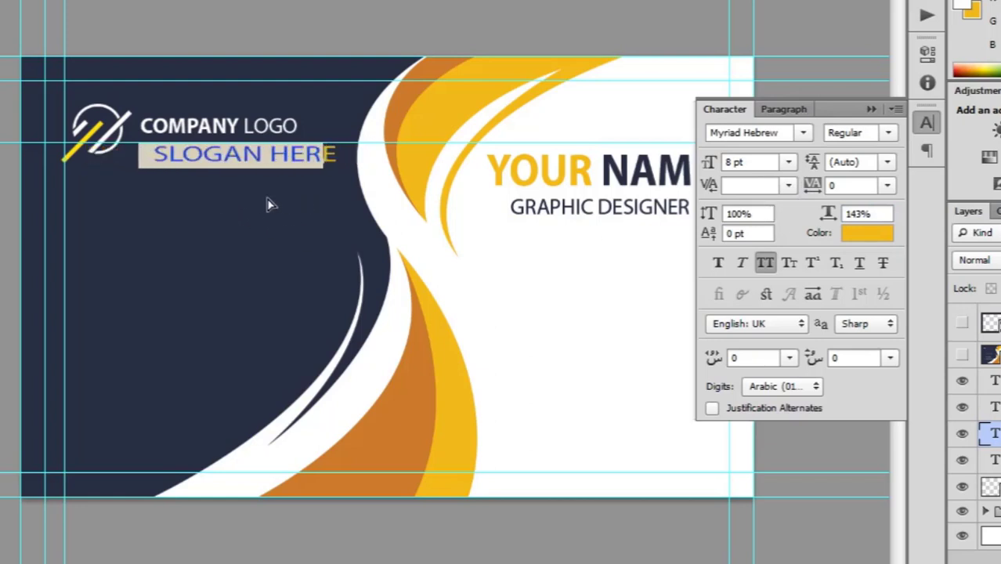
{"action": "left_click", "coordinate": [788, 162]}
{"action": "left_click", "coordinate": [776, 208]}
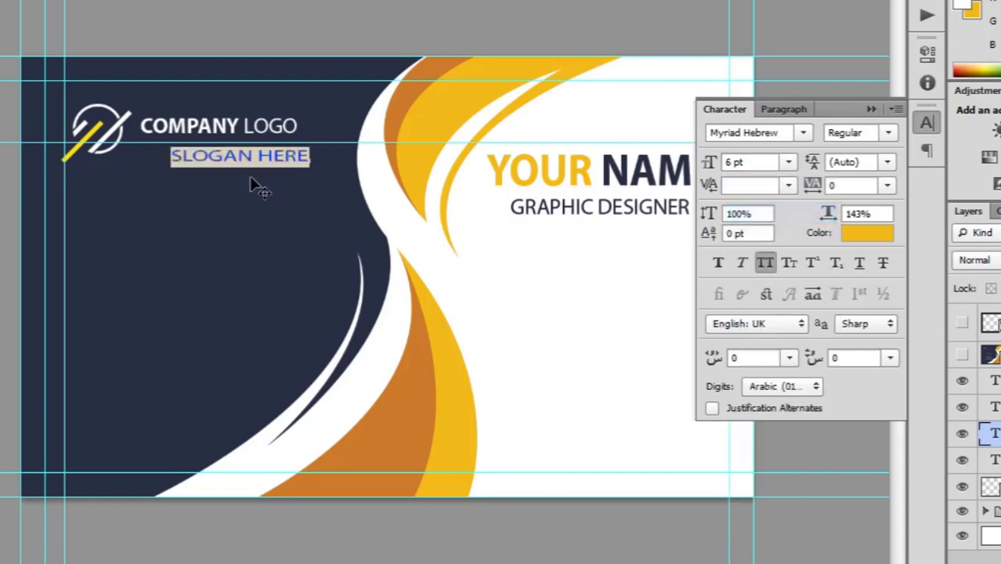
{"action": "left_click_drag", "start_coordinate": [250, 182], "coordinate": [218, 176]}
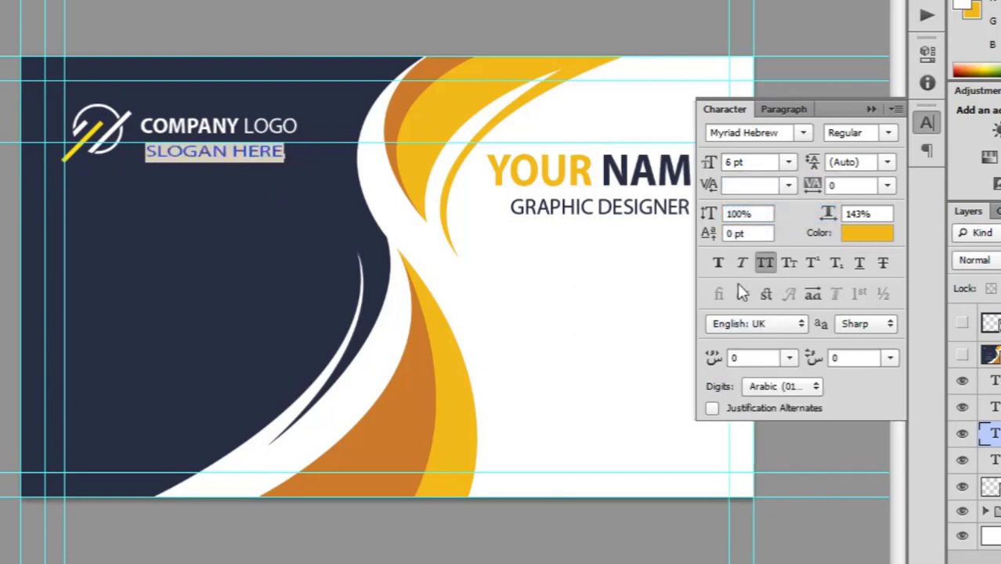
Give the slogan Faux Bold, All Caps, 100% horizontal scale and wide tracking, then commit
{"action": "left_click", "coordinate": [719, 264]}
{"action": "left_click", "coordinate": [764, 263]}
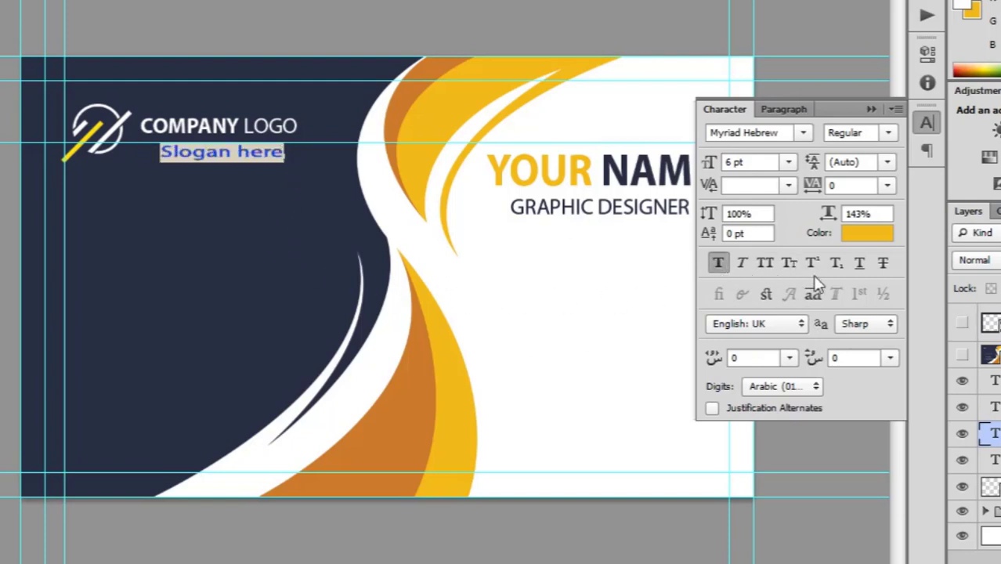
{"action": "left_click", "coordinate": [761, 269]}
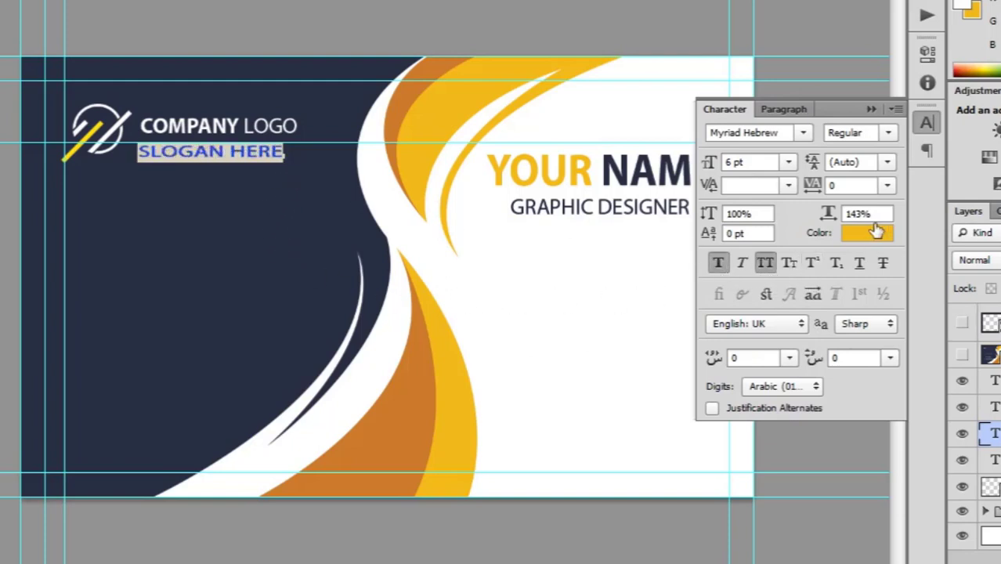
{"action": "left_click", "coordinate": [720, 264]}
{"action": "double_click", "coordinate": [874, 213]}
{"action": "type", "text": "100"}
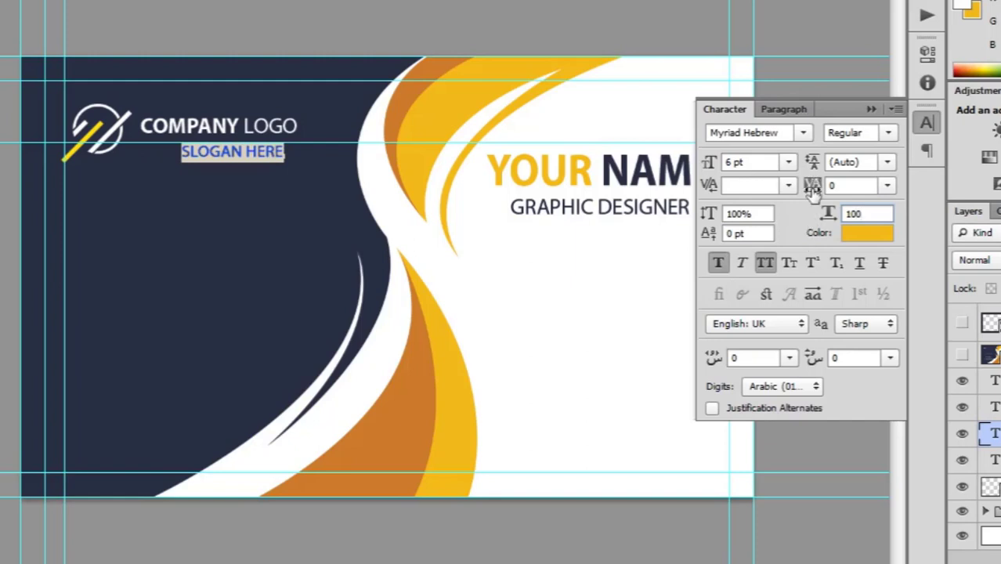
{"action": "key", "text": "Return"}
{"action": "left_click_drag", "start_coordinate": [828, 192], "coordinate": [835, 195]}
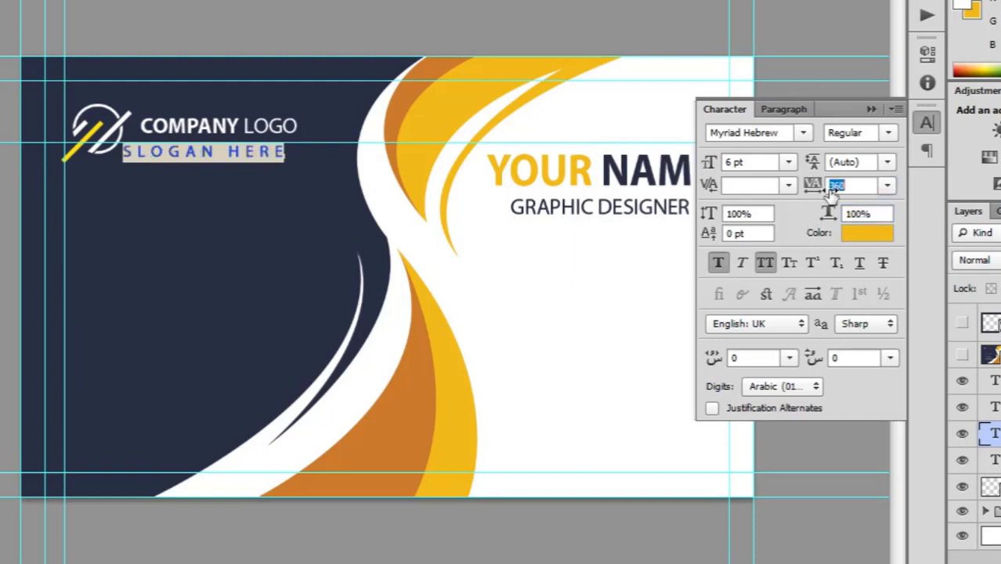
{"action": "left_click_drag", "start_coordinate": [231, 179], "coordinate": [241, 180]}
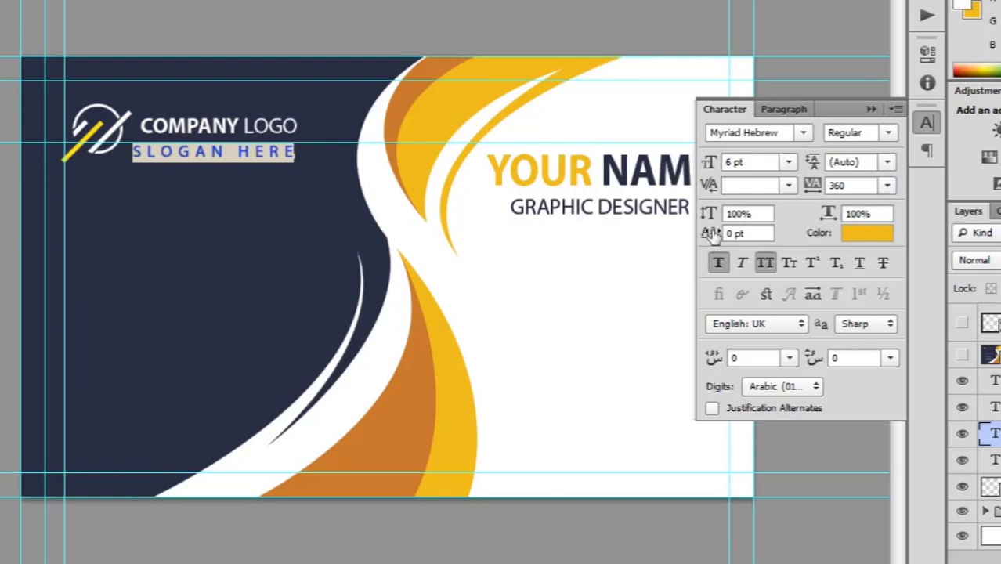
{"action": "left_click", "coordinate": [380, 317]}
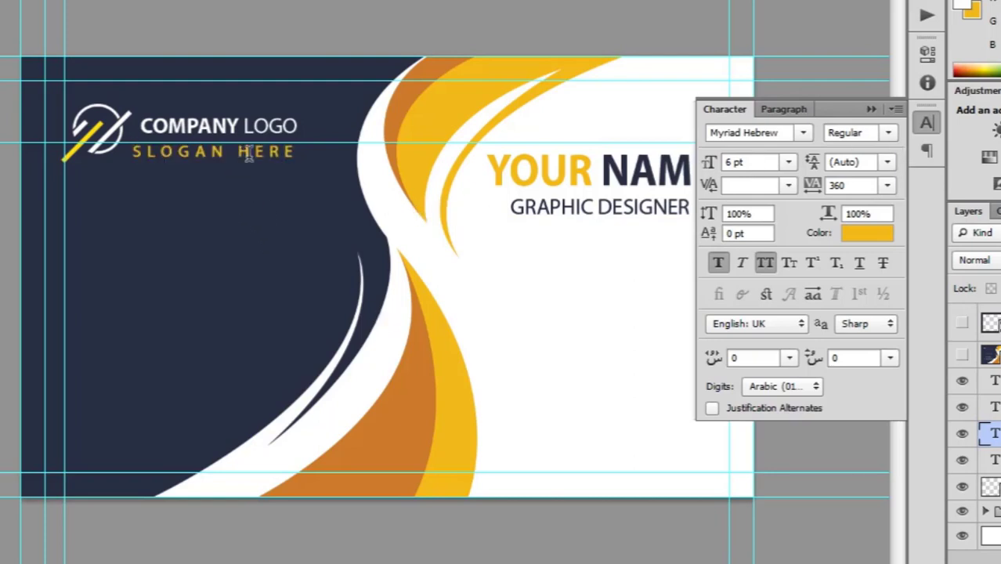
Horizontally centre the COMPANY LOGO and slogan layers, nudge them right, and remove a guide
{"action": "left_click", "coordinate": [927, 131]}
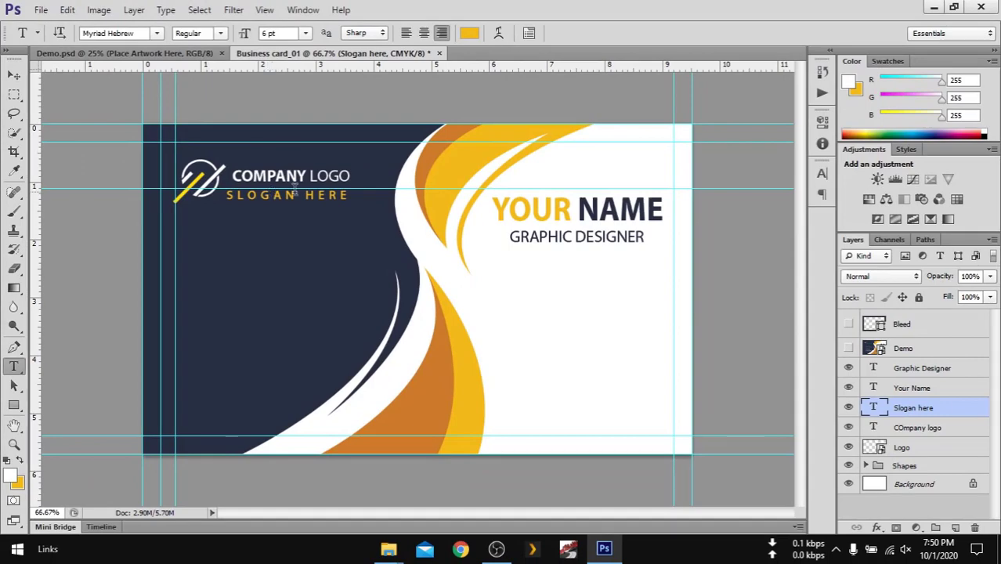
{"action": "left_click", "coordinate": [942, 431]}
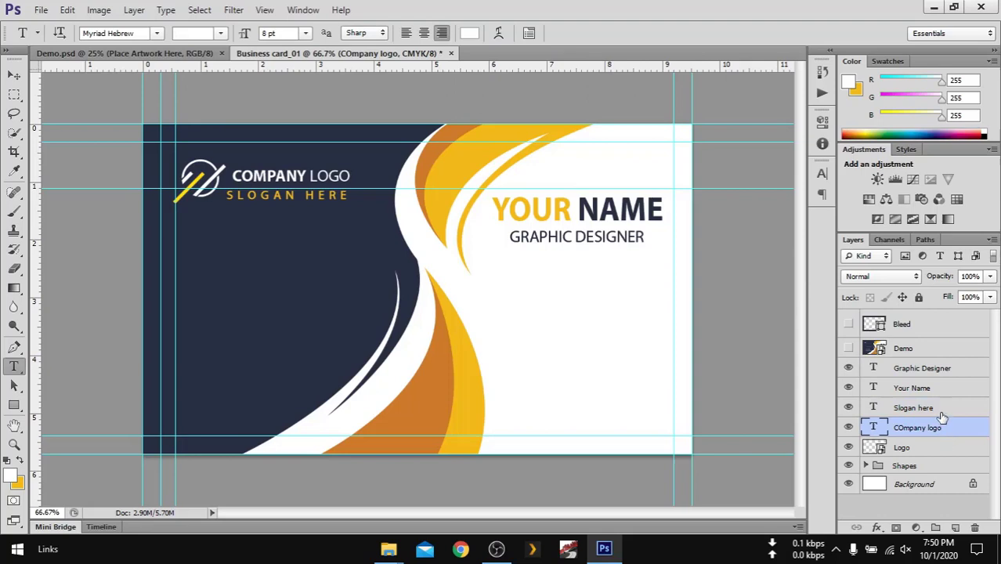
{"action": "left_click", "coordinate": [940, 414], "text": "shift"}
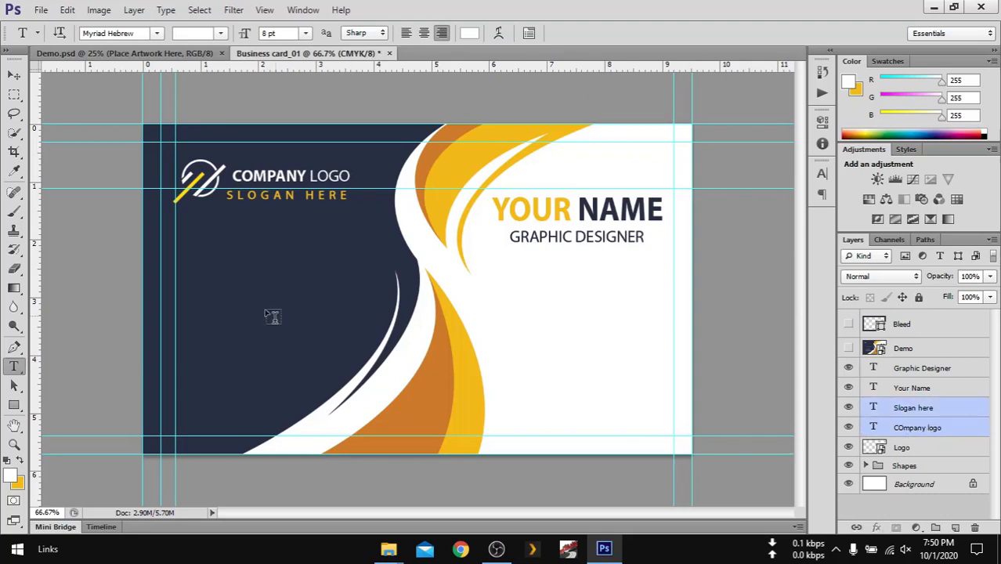
{"action": "left_click", "coordinate": [14, 76]}
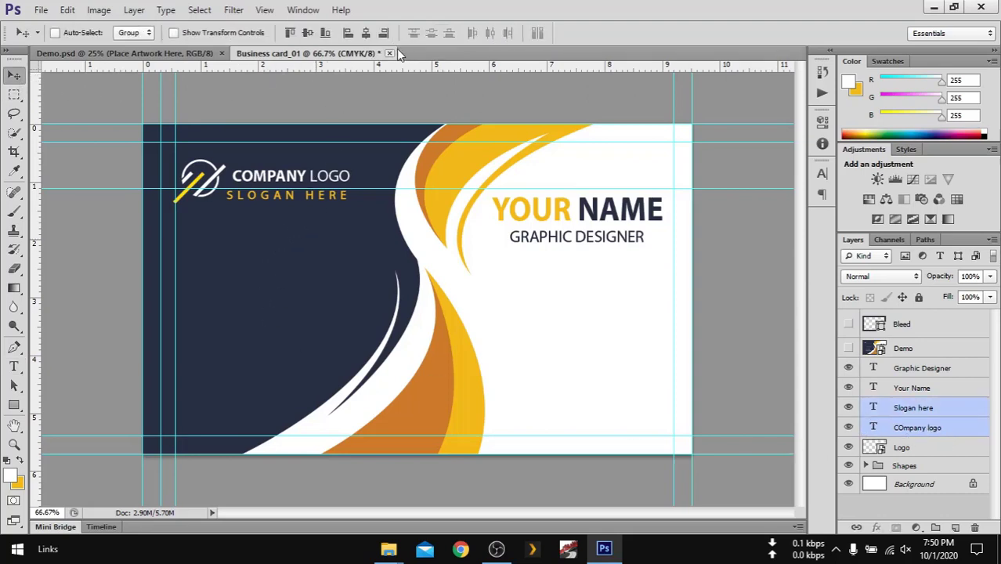
{"action": "left_click", "coordinate": [365, 32]}
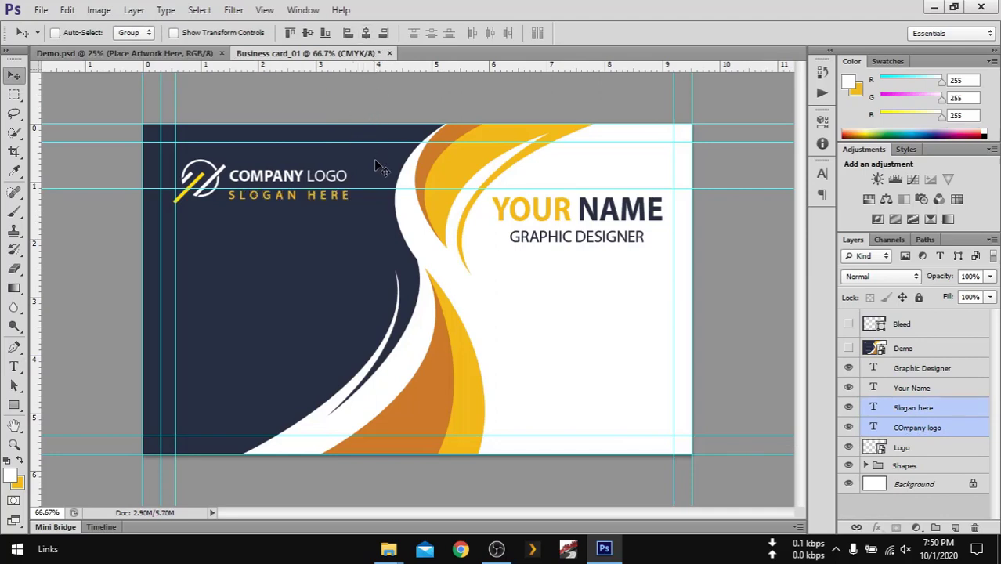
{"action": "key", "text": "Right"}
{"action": "key", "text": "Right"}
{"action": "key", "text": "Right"}
{"action": "key", "text": "Right"}
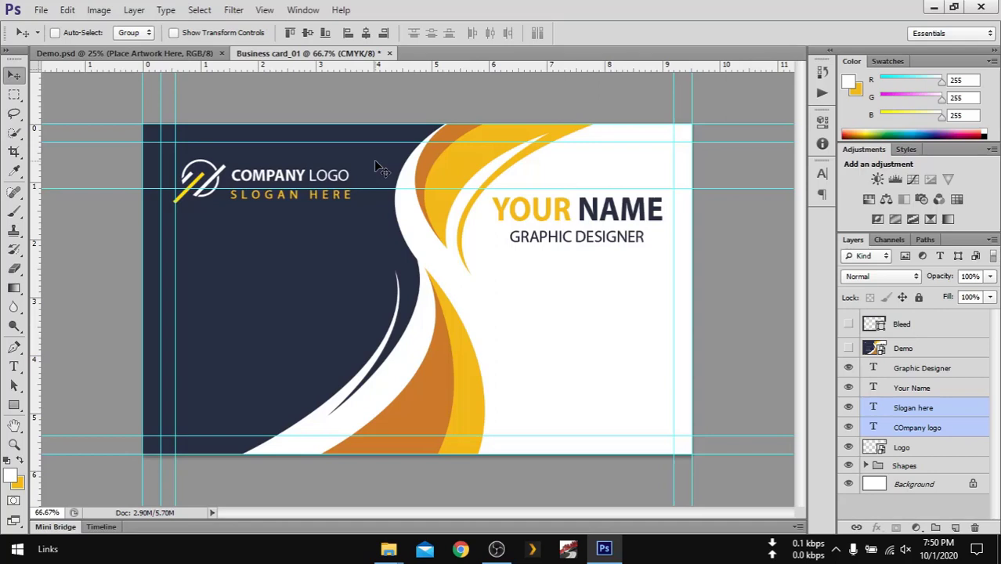
{"action": "left_click_drag", "start_coordinate": [373, 188], "coordinate": [375, 32]}
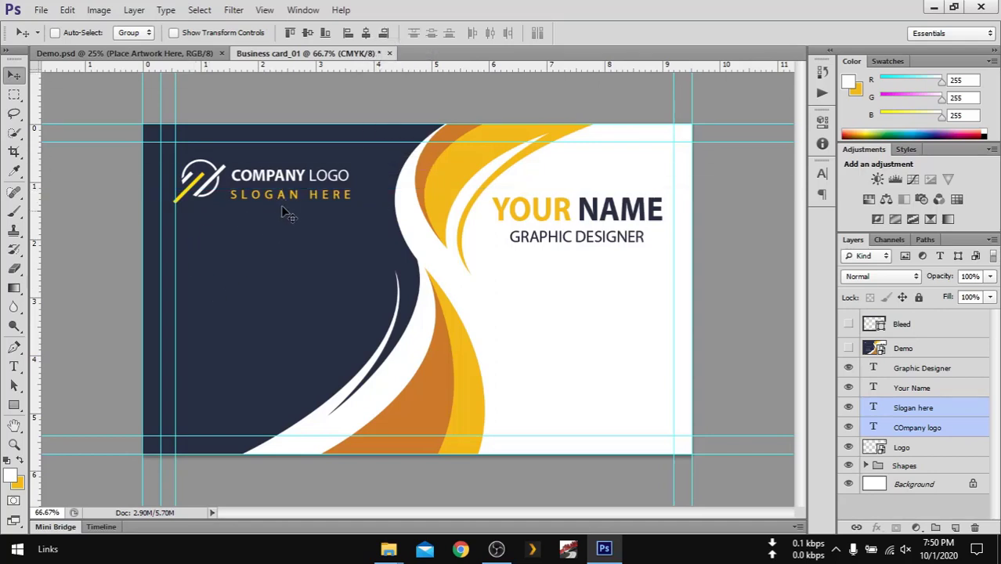
Nudge the slogan up, then the logo block right and down, then the logo mark down
{"action": "left_click", "coordinate": [943, 413]}
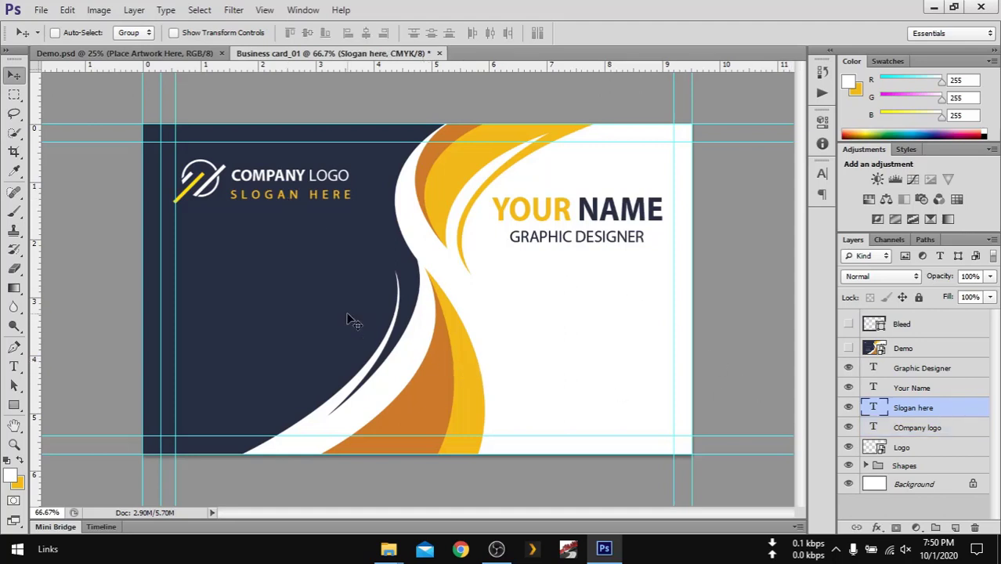
{"action": "key", "text": "Up"}
{"action": "key", "text": "Up"}
{"action": "key", "text": "Up"}
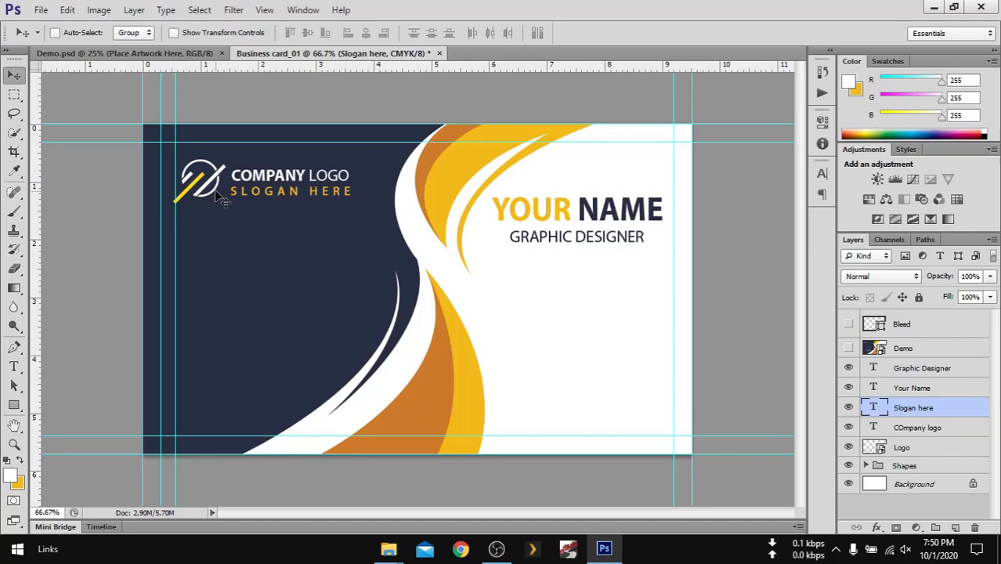
{"action": "left_click", "coordinate": [923, 433], "text": "shift"}
{"action": "left_click", "coordinate": [917, 447], "text": "shift"}
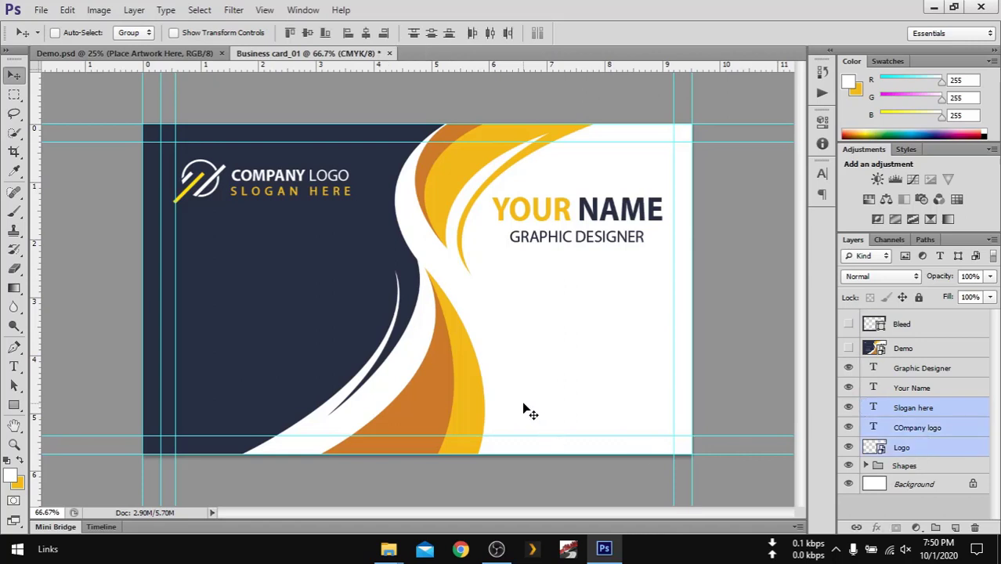
{"action": "key", "text": "Right"}
{"action": "key", "text": "Right"}
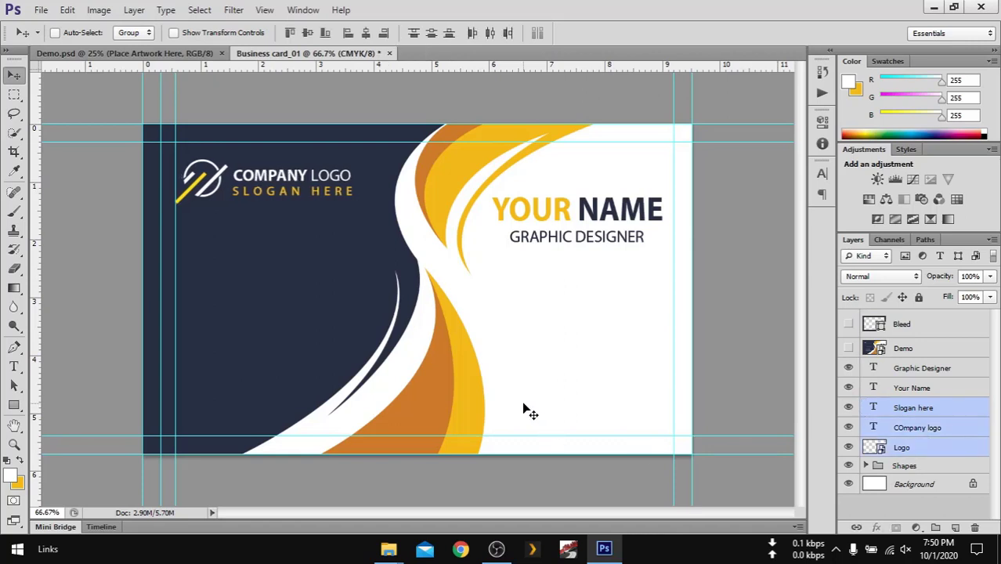
{"action": "key", "text": "Right"}
{"action": "key", "text": "Down"}
{"action": "key", "text": "Down"}
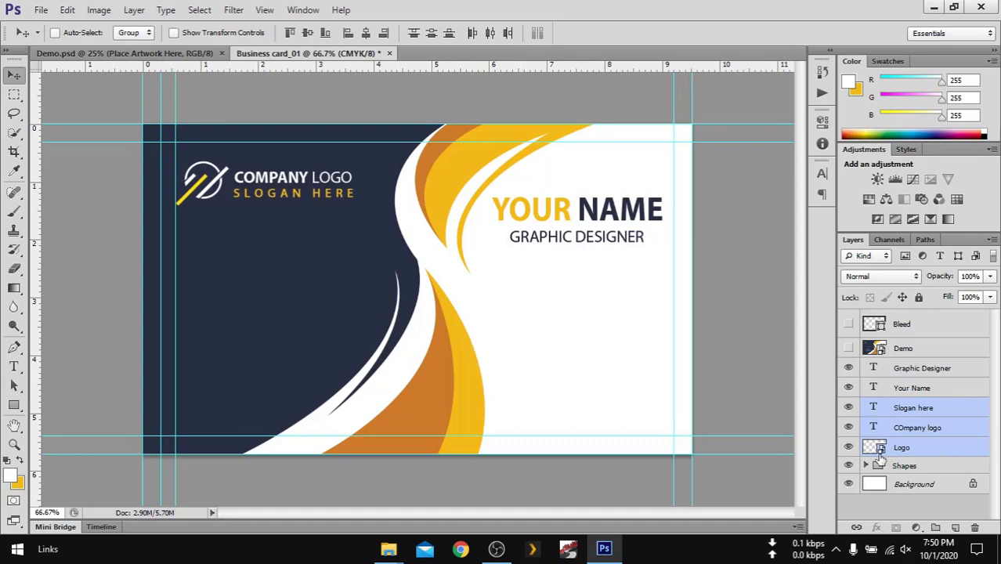
{"action": "left_click", "coordinate": [879, 452]}
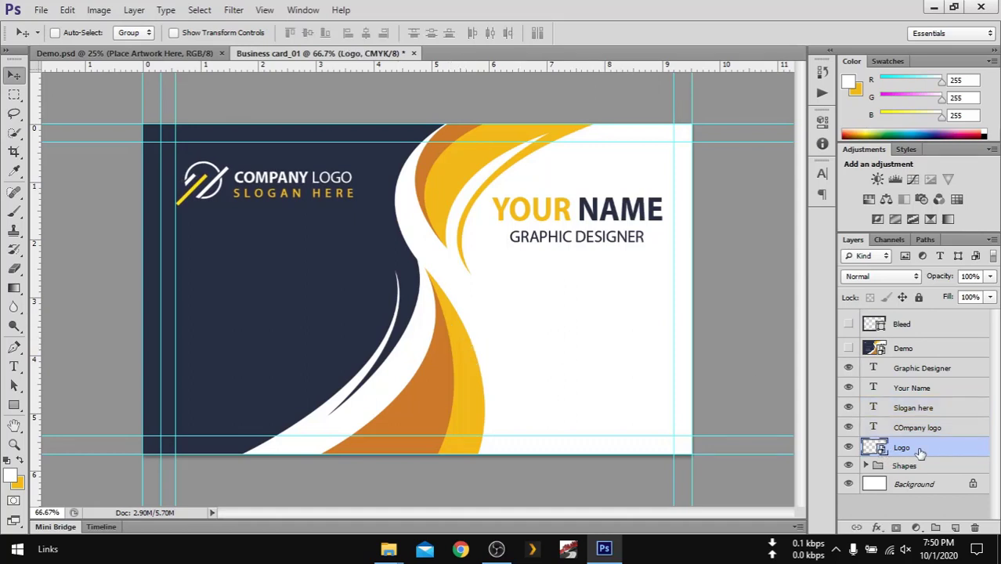
{"action": "key", "text": "Down"}
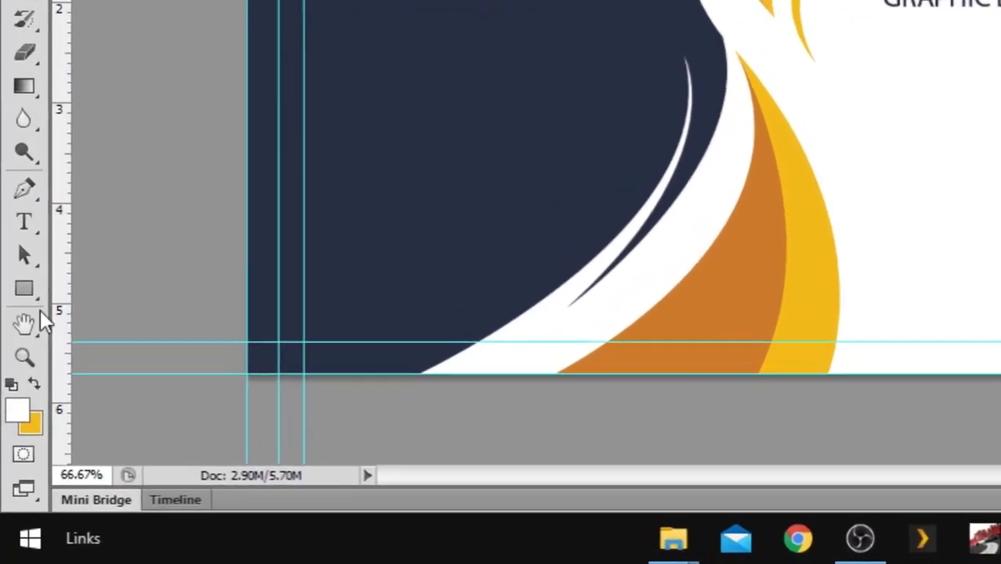
Load the All custom shapes set and choose the house shape
{"action": "right_click", "coordinate": [15, 405]}
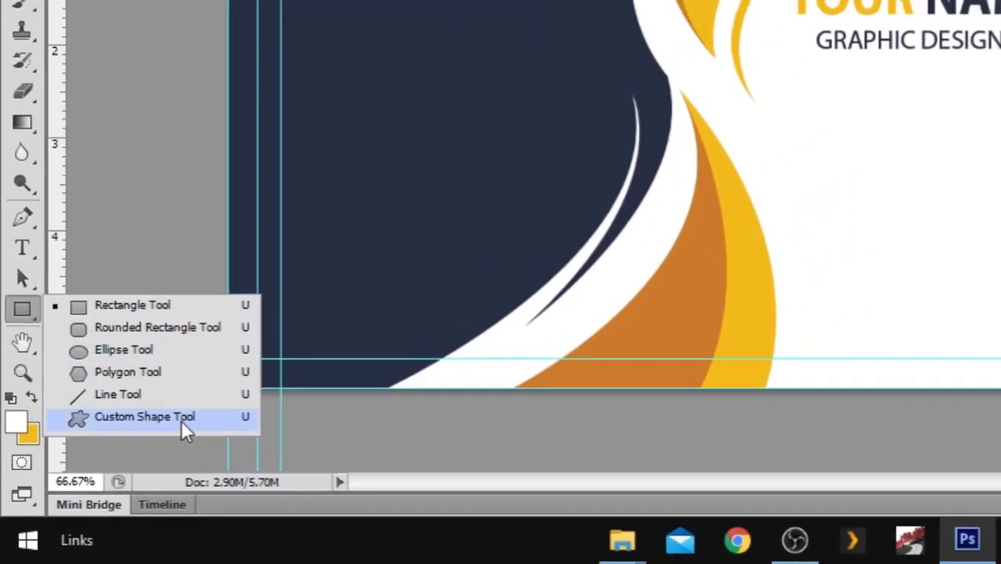
{"action": "left_click", "coordinate": [157, 396]}
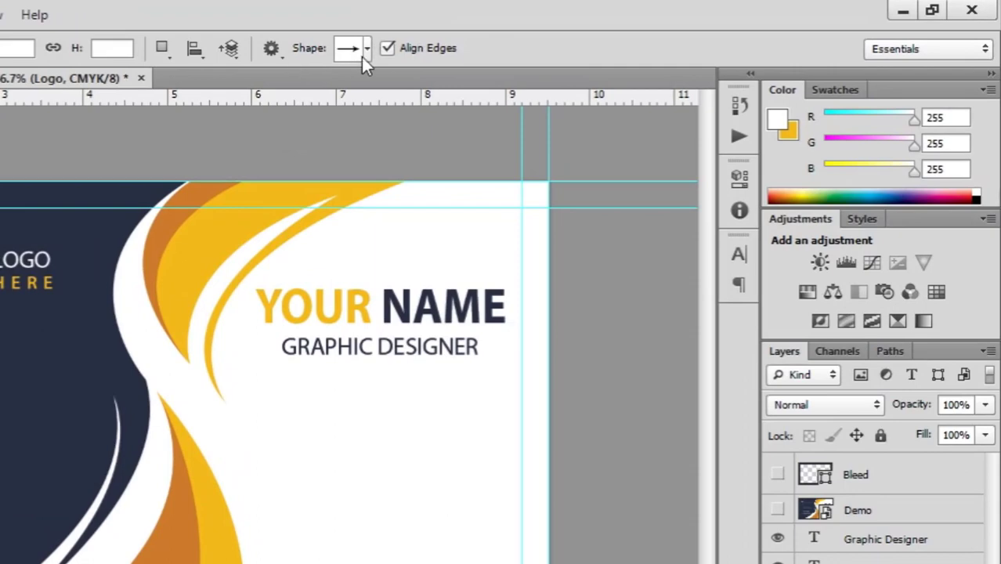
{"action": "left_click", "coordinate": [367, 49]}
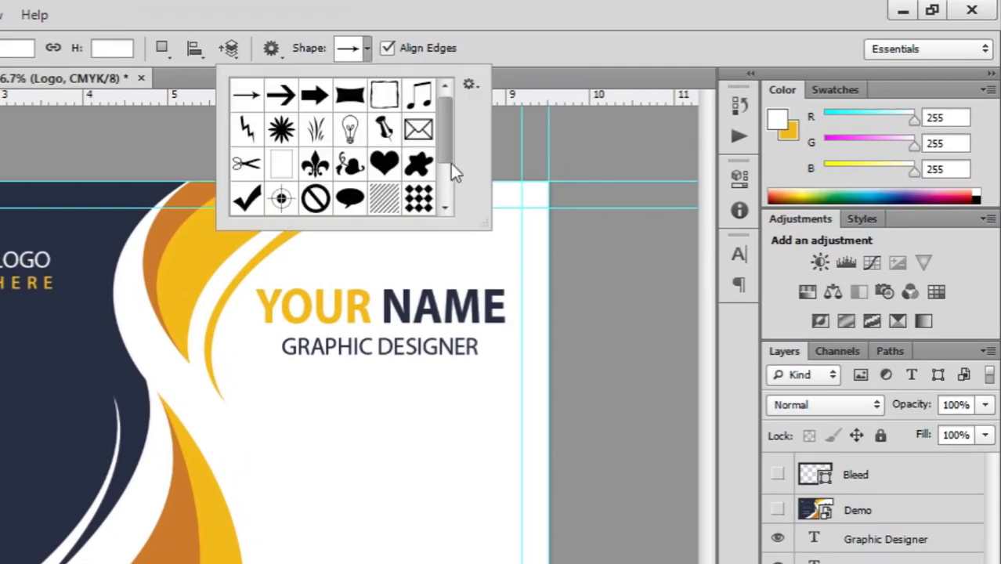
{"action": "left_click_drag", "start_coordinate": [487, 227], "coordinate": [676, 496]}
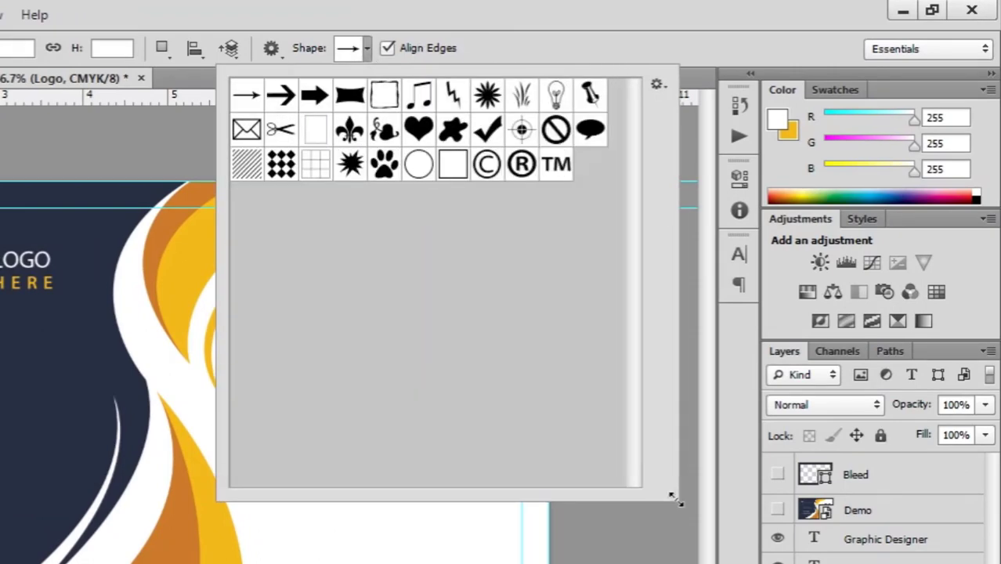
{"action": "left_click", "coordinate": [659, 85]}
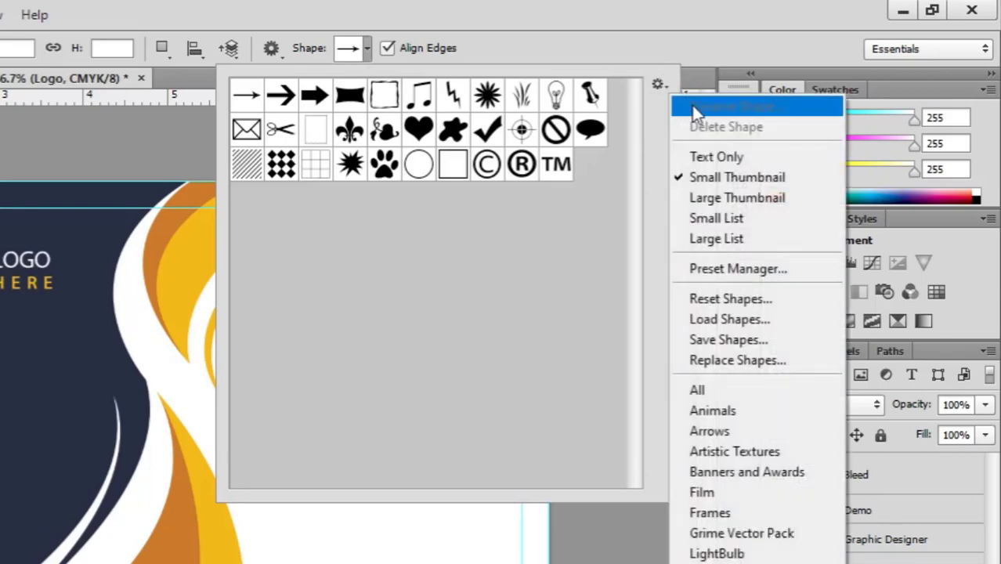
{"action": "left_click", "coordinate": [760, 392]}
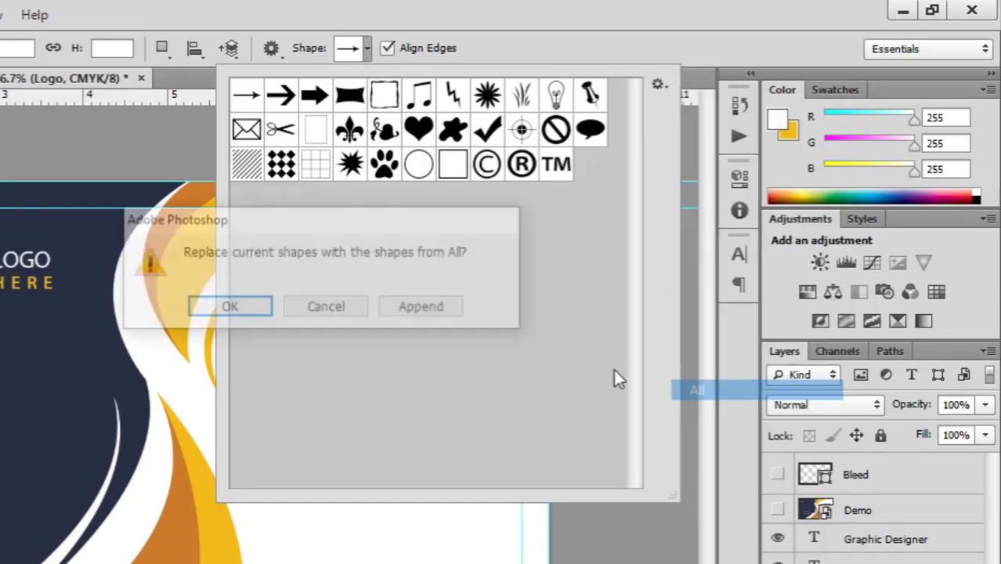
{"action": "left_click", "coordinate": [244, 307]}
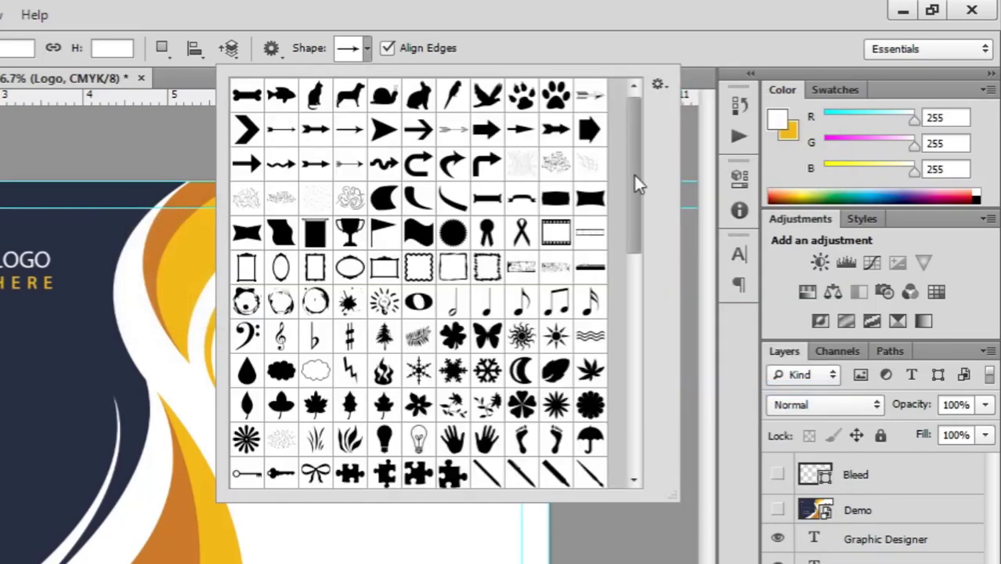
{"action": "left_click_drag", "start_coordinate": [633, 173], "coordinate": [649, 347]}
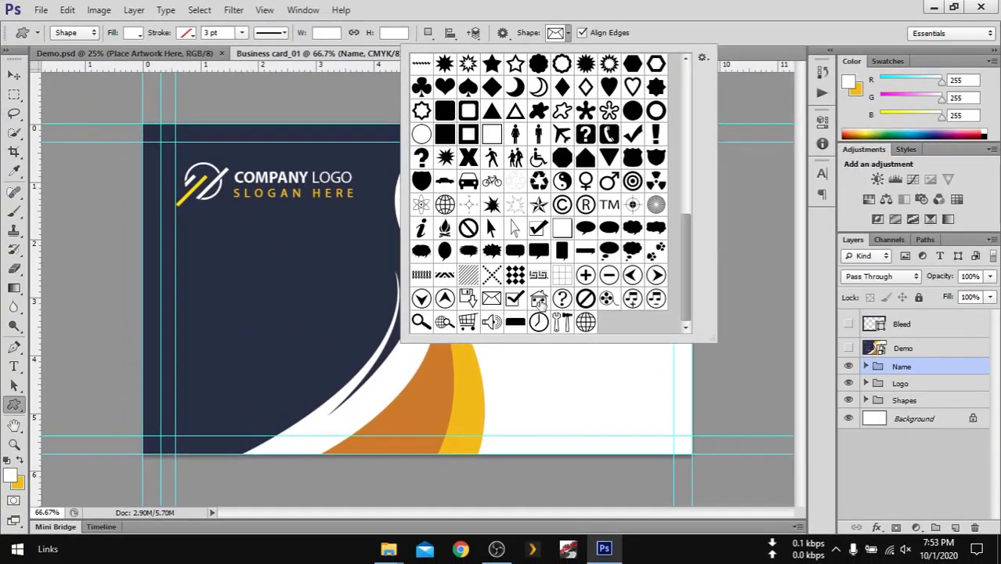
{"action": "left_click", "coordinate": [541, 304]}
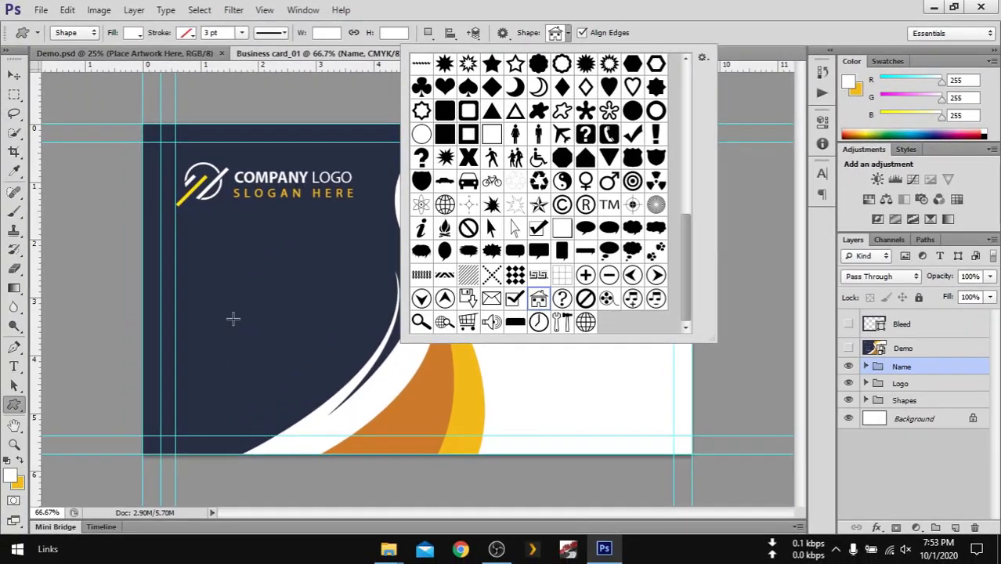
Draw a small orange-yellow house icon below the logo, with orange as foreground colour
{"action": "left_click_drag", "start_coordinate": [198, 282], "coordinate": [217, 318]}
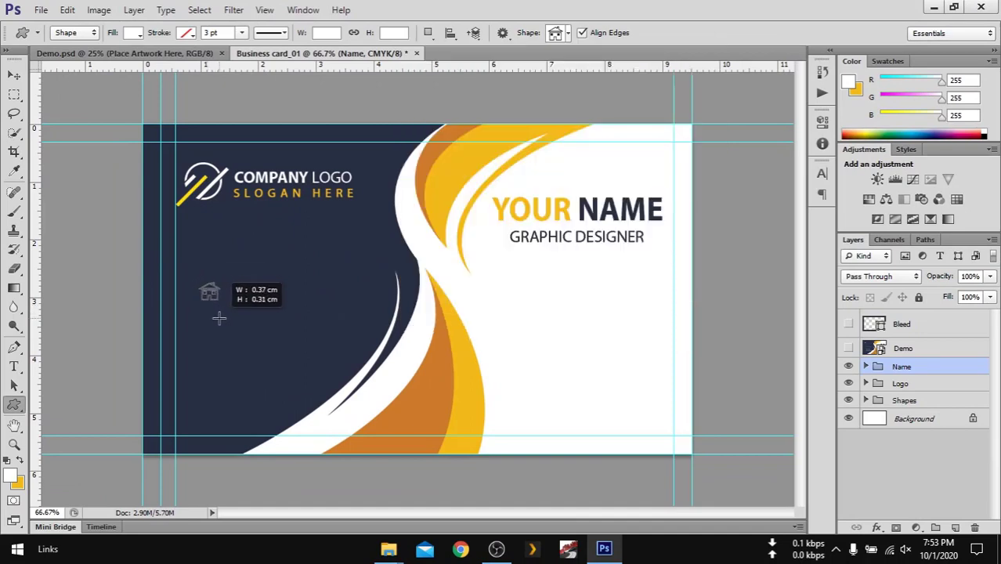
{"action": "left_click_drag", "start_coordinate": [217, 318], "coordinate": [221, 323]}
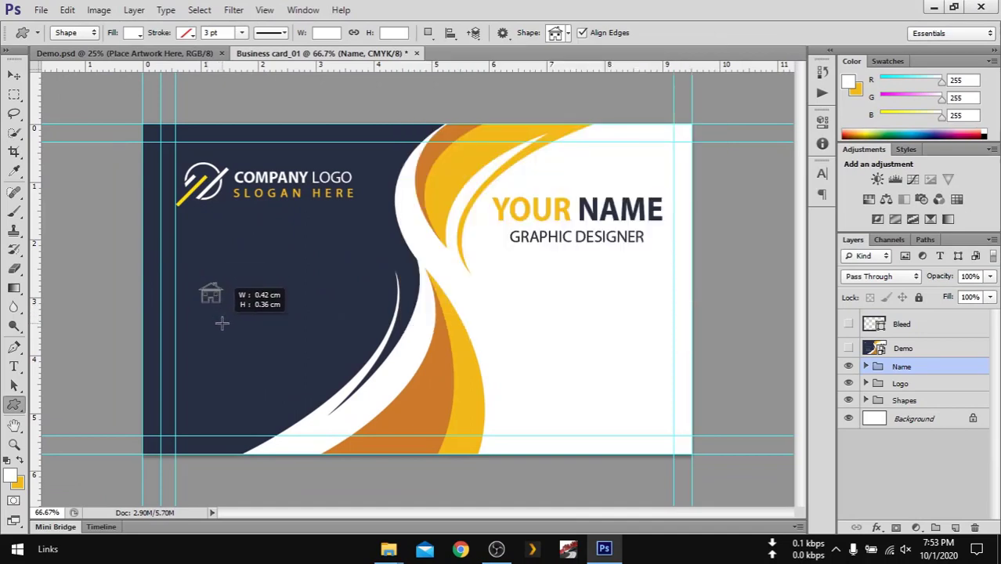
{"action": "left_click_drag", "start_coordinate": [222, 322], "coordinate": [221, 320]}
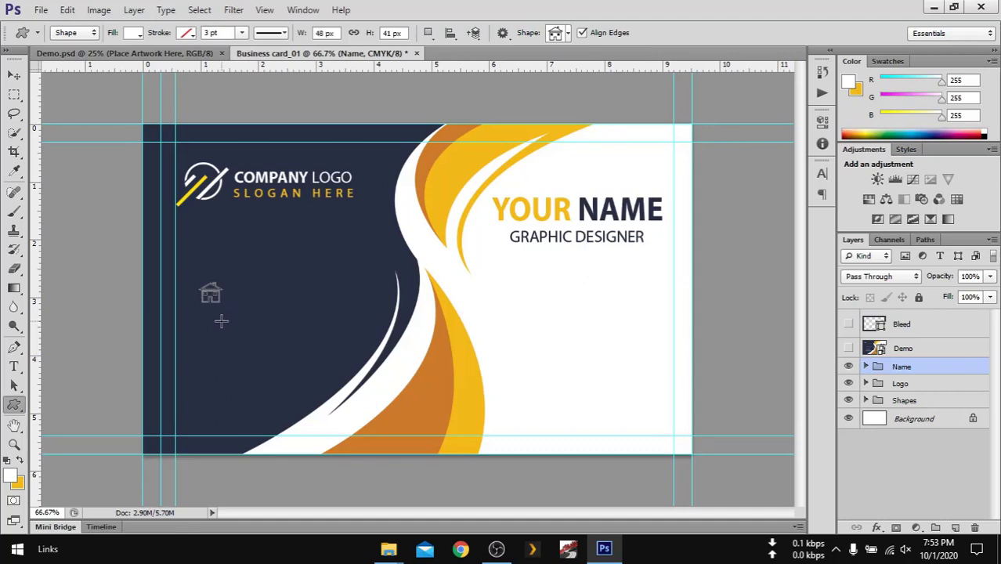
{"action": "left_click", "coordinate": [135, 33]}
{"action": "left_click", "coordinate": [63, 104]}
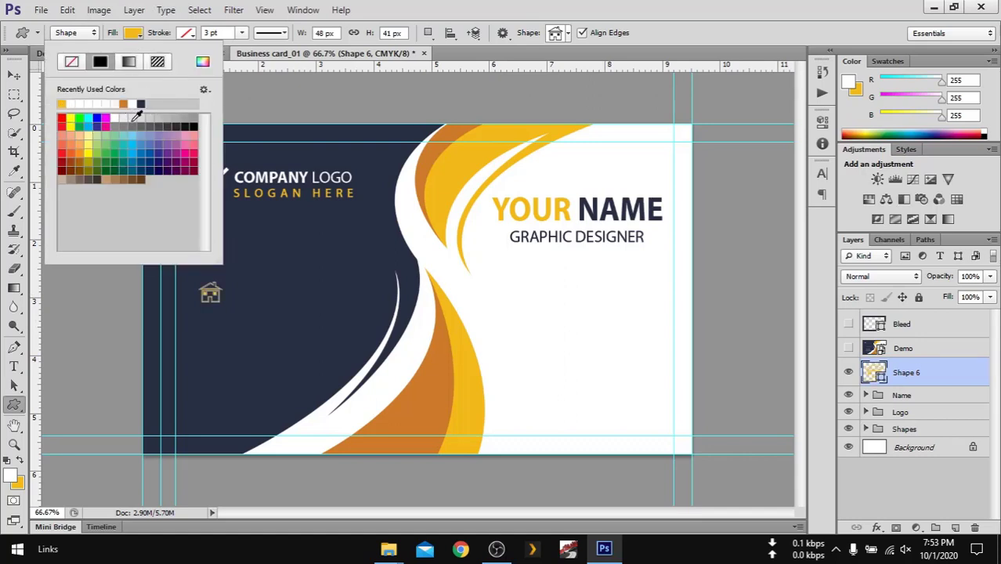
{"action": "key", "text": "Return"}
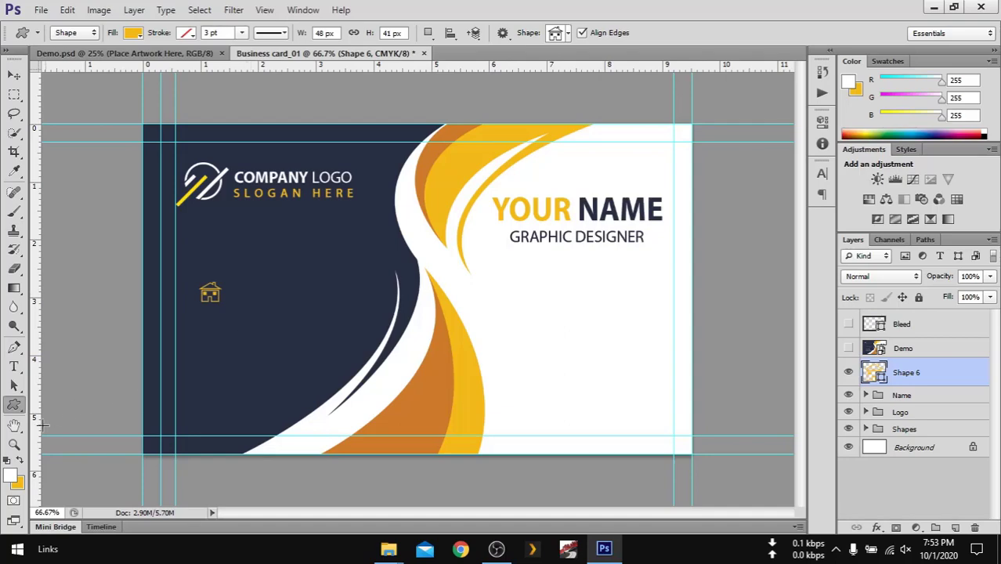
{"action": "left_click", "coordinate": [22, 463]}
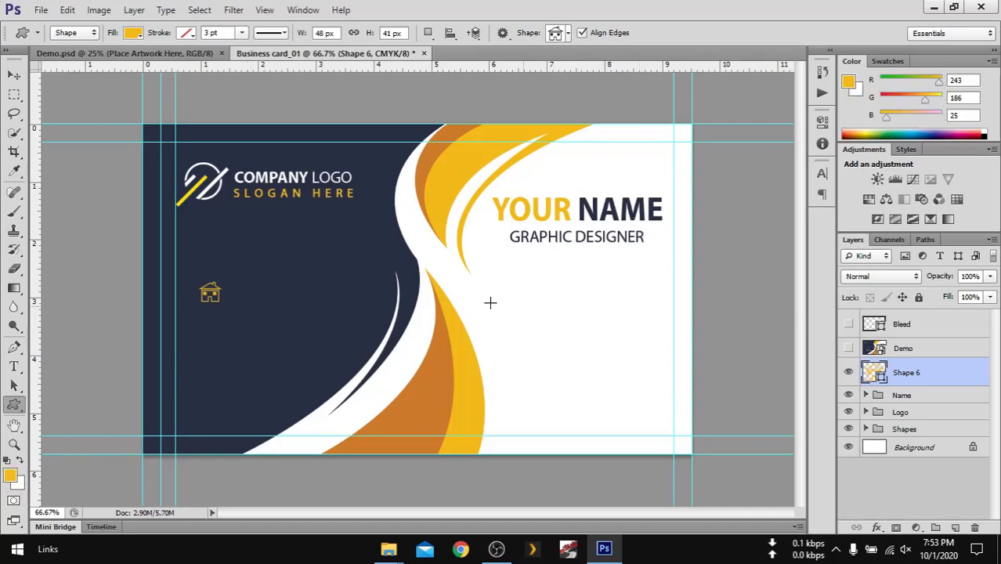
Draw an envelope icon below the house icon
{"action": "left_click", "coordinate": [568, 33]}
{"action": "left_click", "coordinate": [955, 527]}
{"action": "left_click", "coordinate": [567, 32]}
{"action": "scroll", "coordinate": [540, 196], "scroll_direction": "up", "scroll_amount": 2}
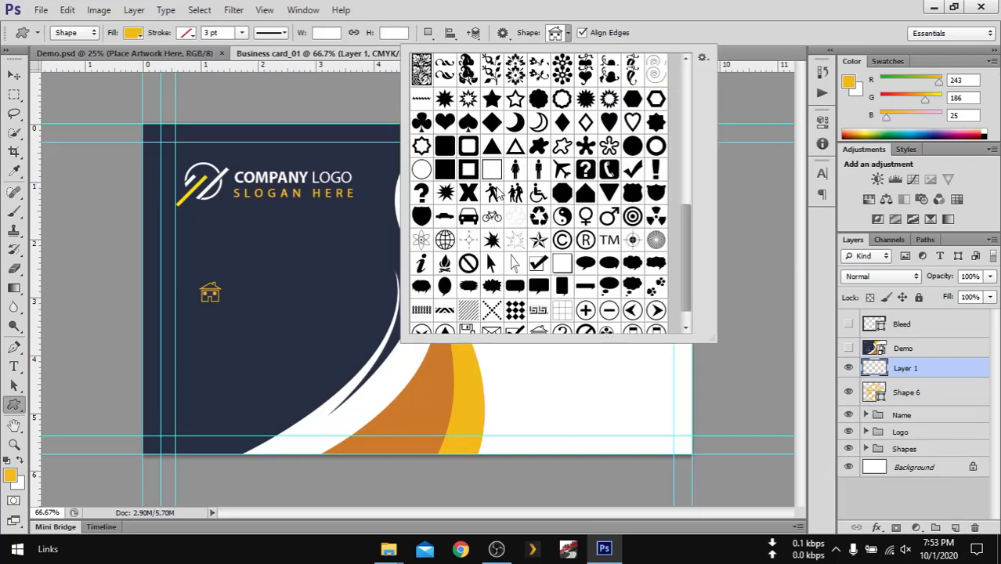
{"action": "scroll", "coordinate": [498, 193], "scroll_direction": "down", "scroll_amount": 3}
{"action": "left_click", "coordinate": [421, 223]}
{"action": "mouse_move", "coordinate": [199, 331]}
{"action": "left_mouse_down"}
{"action": "mouse_move", "coordinate": [222, 361]}
{"action": "mouse_move", "coordinate": [220, 353]}
{"action": "left_mouse_up"}
Draw a phone icon below the envelope, checking the demo design for reference
{"action": "left_click", "coordinate": [563, 32]}
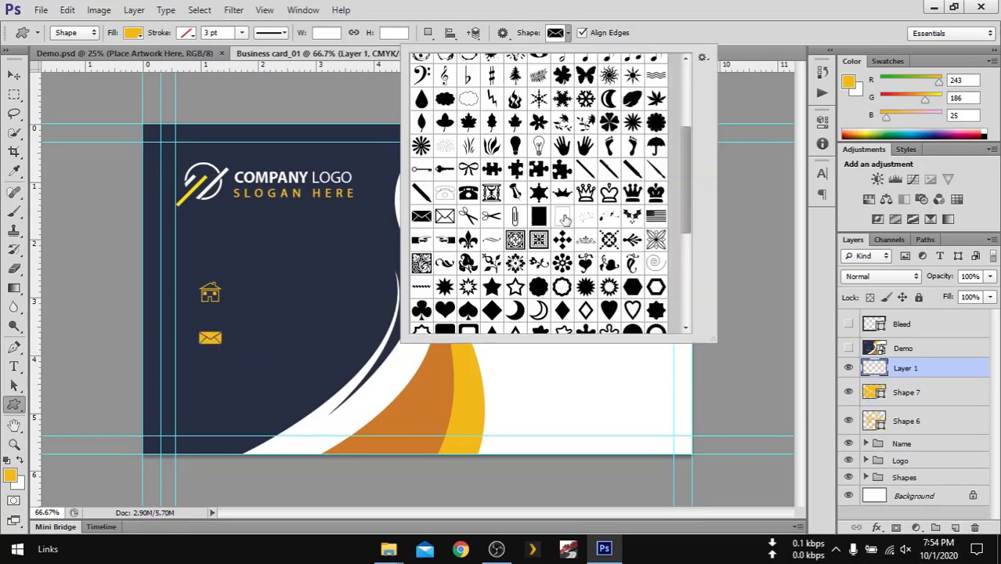
{"action": "mouse_move", "coordinate": [686, 232]}
{"action": "left_mouse_down"}
{"action": "mouse_move", "coordinate": [680, 104]}
{"action": "mouse_move", "coordinate": [674, 297]}
{"action": "mouse_move", "coordinate": [606, 331]}
{"action": "left_mouse_up"}
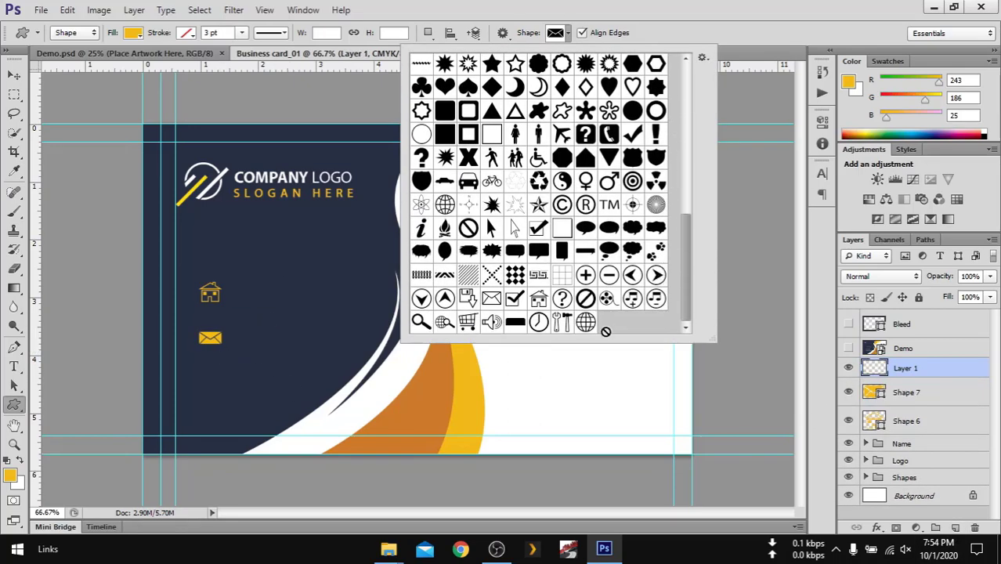
{"action": "left_click", "coordinate": [848, 348]}
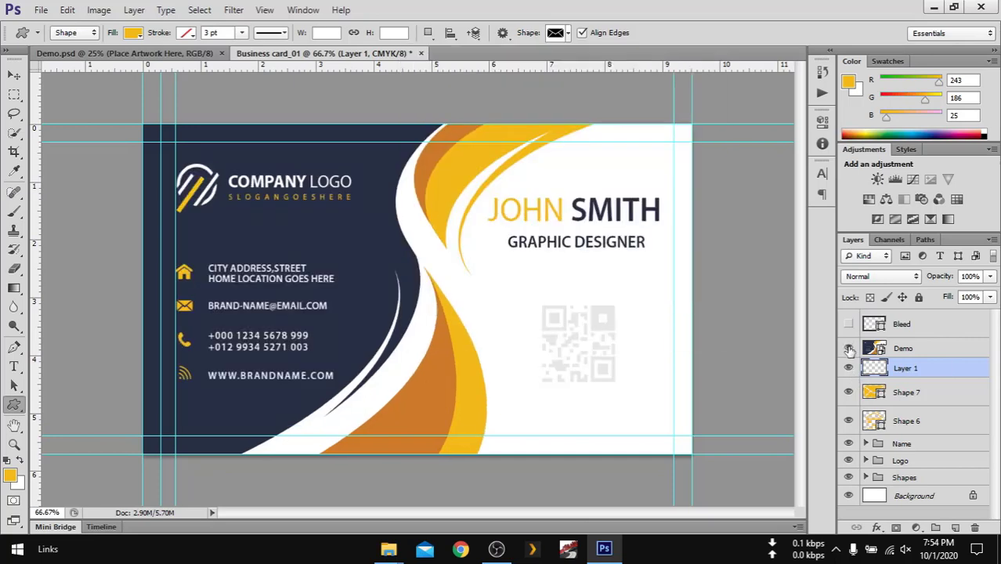
{"action": "left_click", "coordinate": [563, 33]}
{"action": "left_click", "coordinate": [612, 141]}
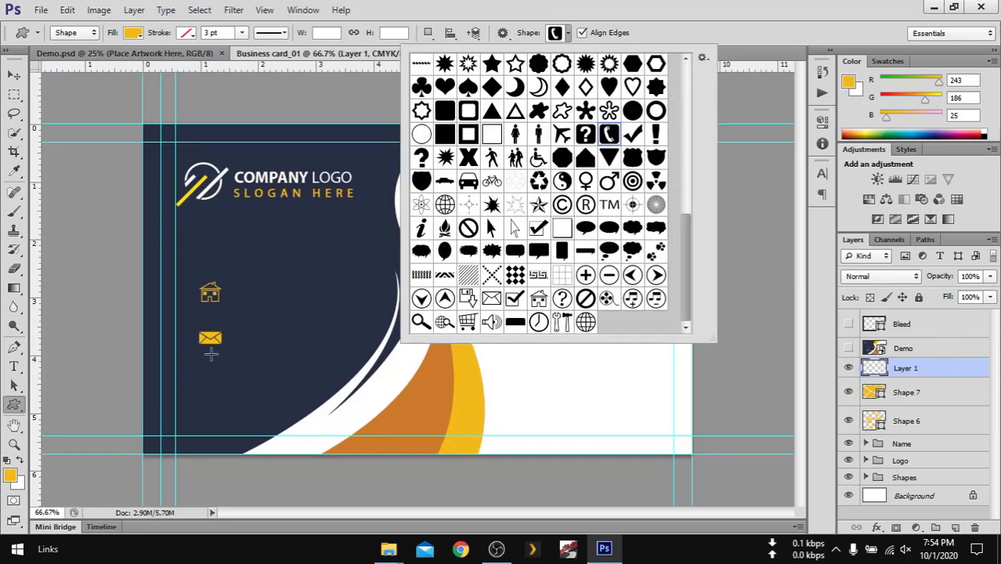
{"action": "left_click_drag", "start_coordinate": [203, 362], "coordinate": [224, 400]}
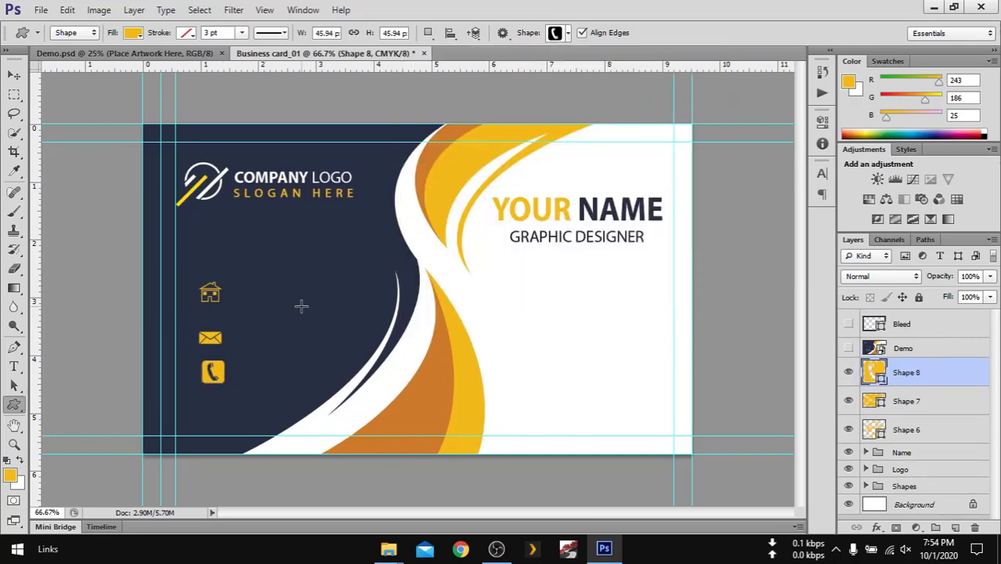
Draw a globe icon and move it below the phone icon
{"action": "left_click", "coordinate": [954, 527]}
{"action": "left_click", "coordinate": [563, 33]}
{"action": "left_click", "coordinate": [586, 321]}
{"action": "left_click_drag", "start_coordinate": [259, 345], "coordinate": [283, 369]}
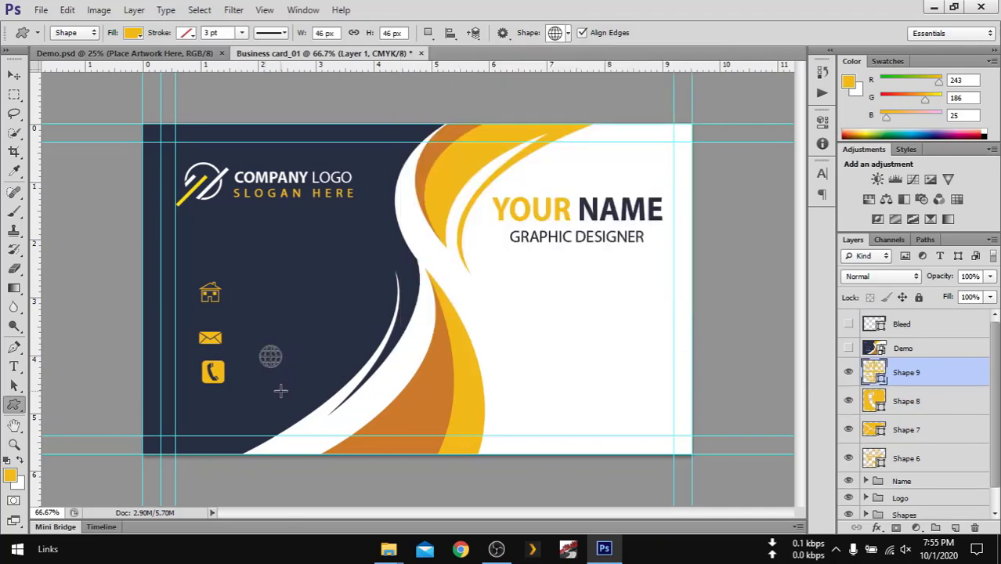
{"action": "left_click", "coordinate": [15, 75]}
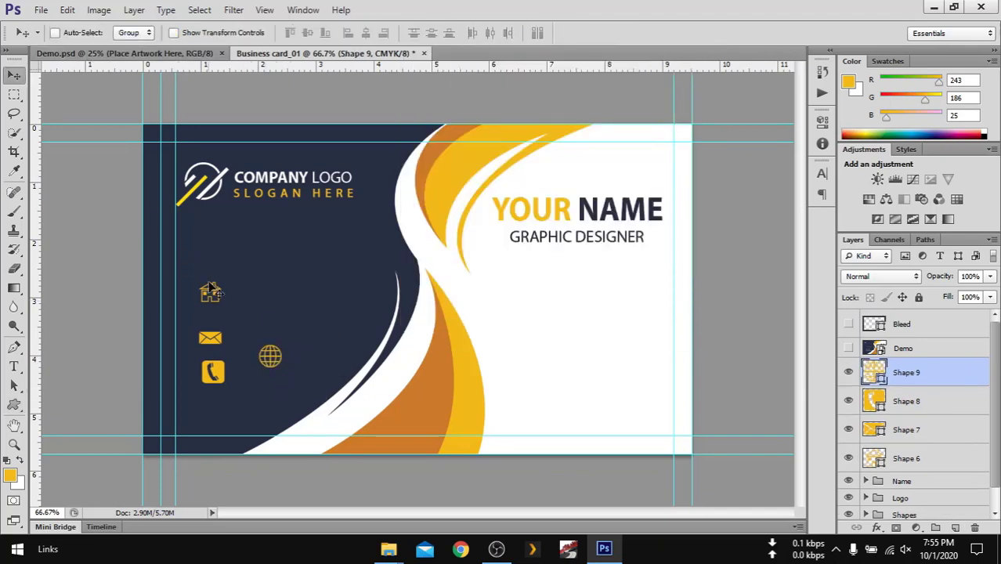
{"action": "mouse_move", "coordinate": [274, 362]}
{"action": "left_mouse_down"}
{"action": "mouse_move", "coordinate": [258, 335]}
{"action": "mouse_move", "coordinate": [216, 423]}
{"action": "mouse_move", "coordinate": [219, 413]}
{"action": "left_mouse_up"}
Left-align and evenly distribute the four icons, then position the column to match the demo
{"action": "left_click", "coordinate": [908, 459], "text": "shift"}
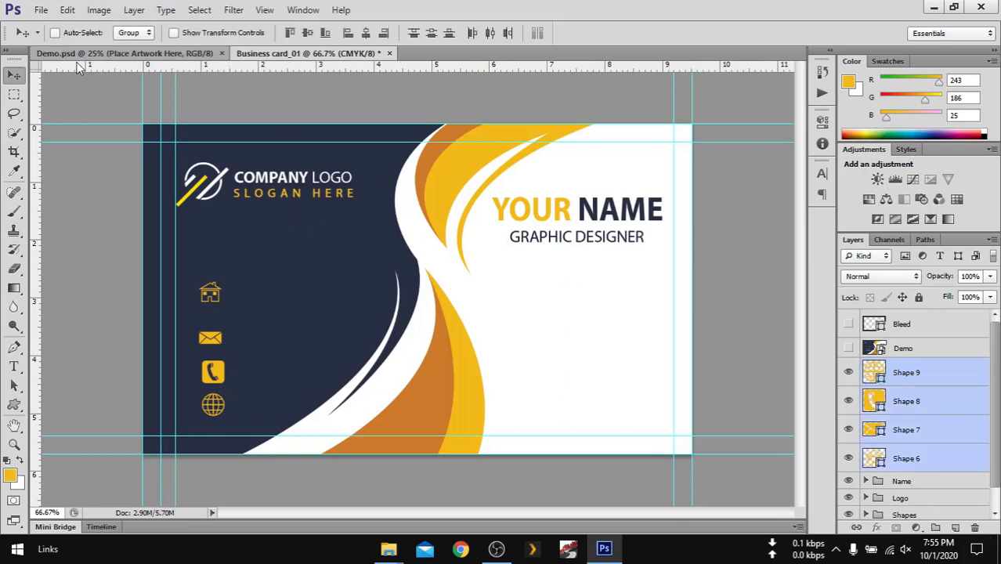
{"action": "left_click", "coordinate": [348, 32]}
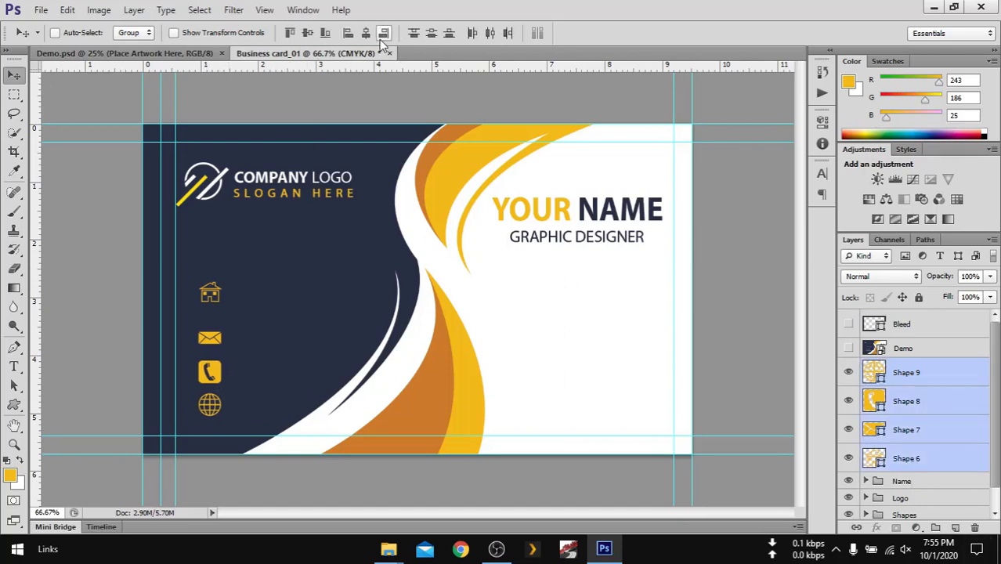
{"action": "left_click", "coordinate": [431, 38]}
{"action": "left_click_drag", "start_coordinate": [272, 332], "coordinate": [252, 310]}
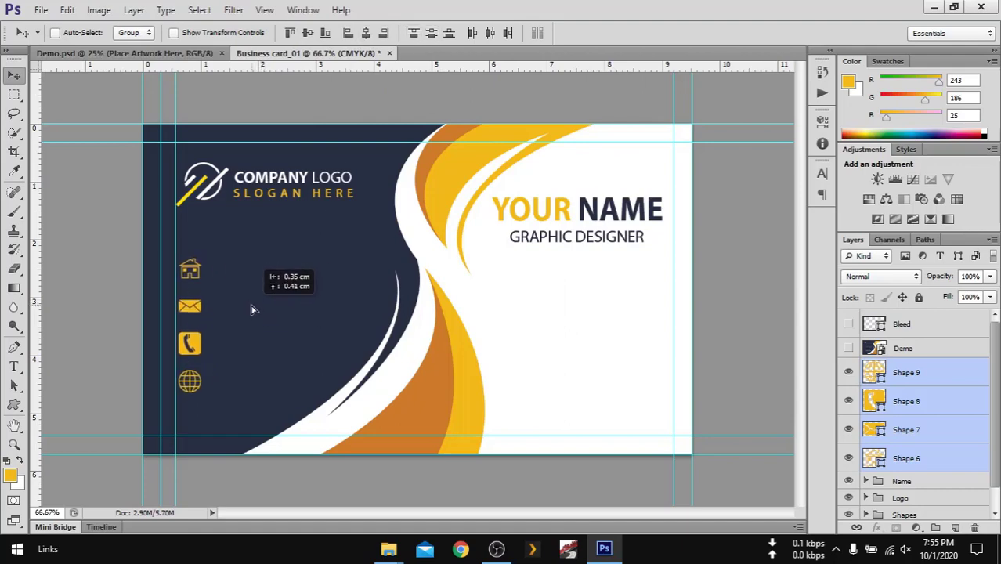
{"action": "left_click_drag", "start_coordinate": [246, 296], "coordinate": [246, 305]}
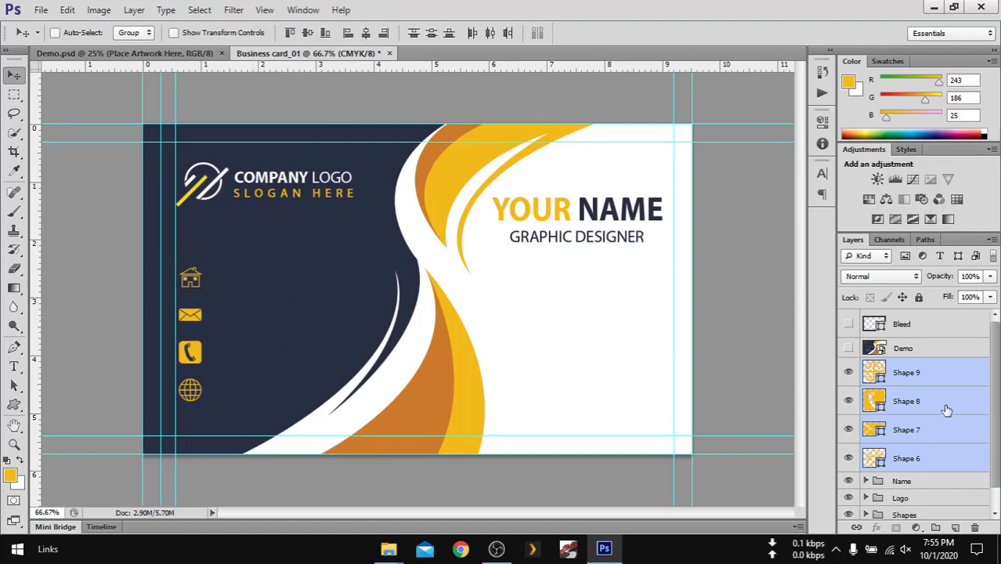
{"action": "left_click", "coordinate": [915, 468]}
{"action": "left_click", "coordinate": [849, 349]}
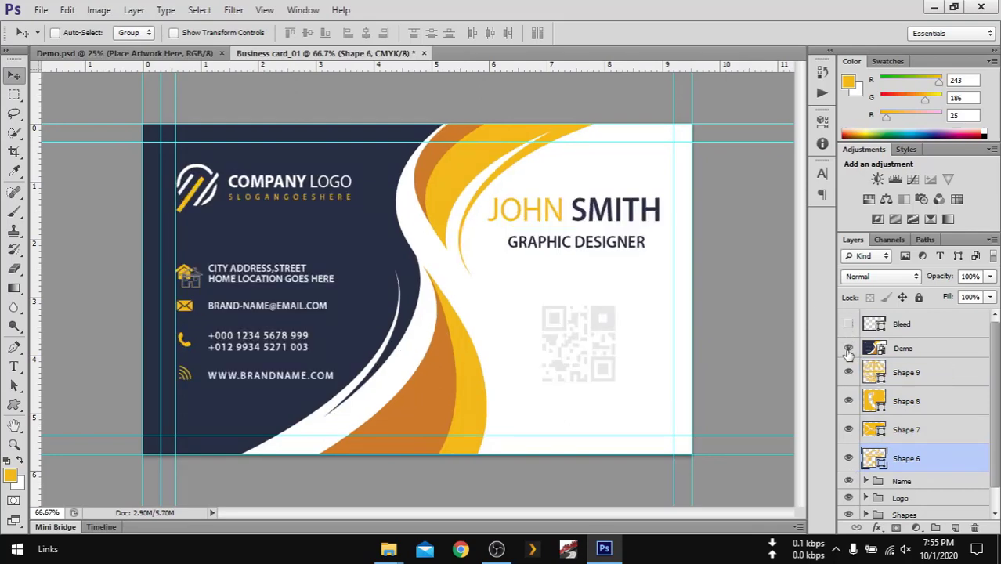
{"action": "left_click", "coordinate": [848, 349]}
{"action": "left_click", "coordinate": [955, 528]}
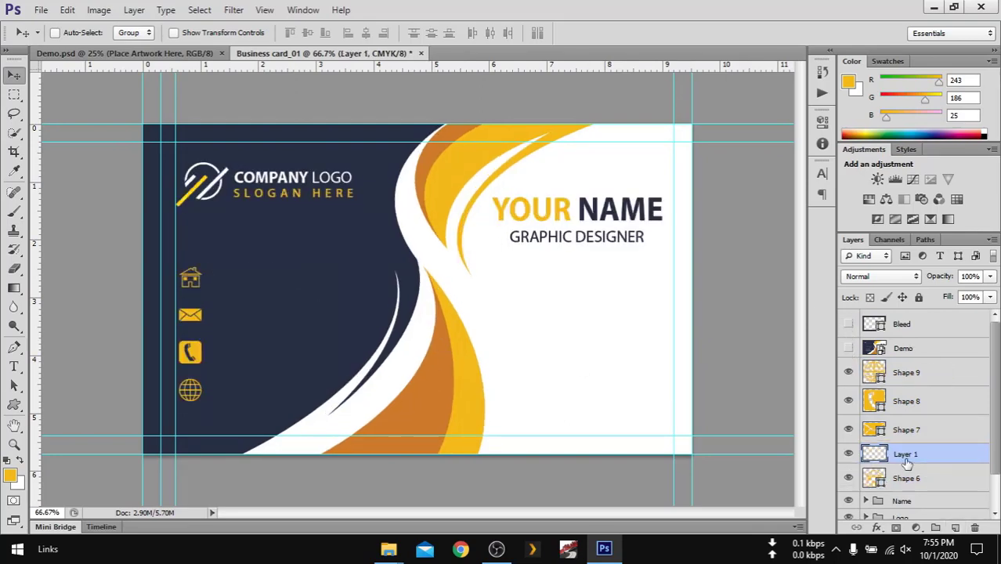
Add a white 6 pt 'CITY ADDRESS,STREET' line beside the house icon
{"action": "key", "text": "t"}
{"action": "left_click", "coordinate": [211, 268]}
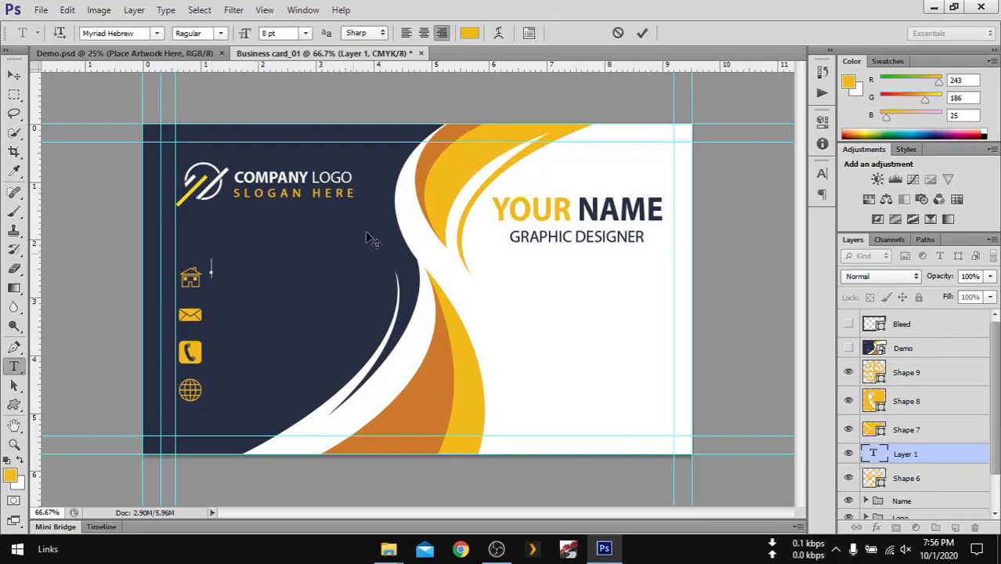
{"action": "left_click", "coordinate": [470, 33]}
{"action": "left_click", "coordinate": [577, 368]}
{"action": "left_click", "coordinate": [645, 123]}
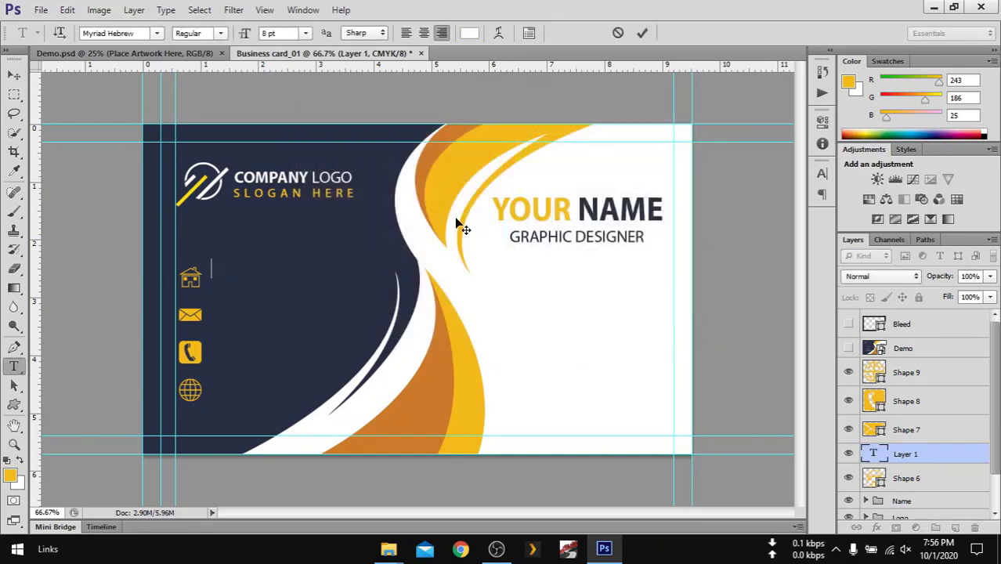
{"action": "left_click", "coordinate": [305, 33]}
{"action": "left_click", "coordinate": [270, 71]}
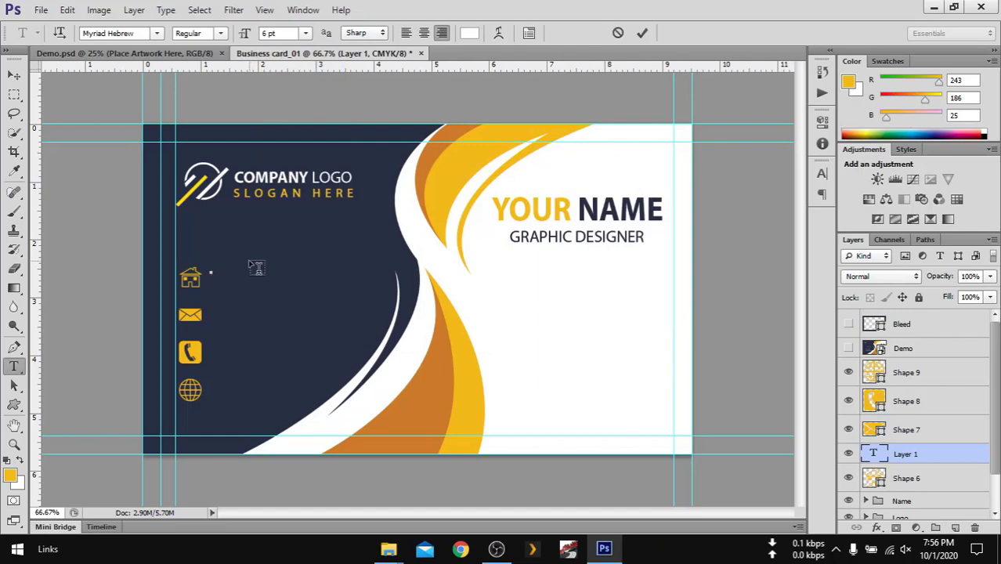
{"action": "type", "text": "ITY ADD"}
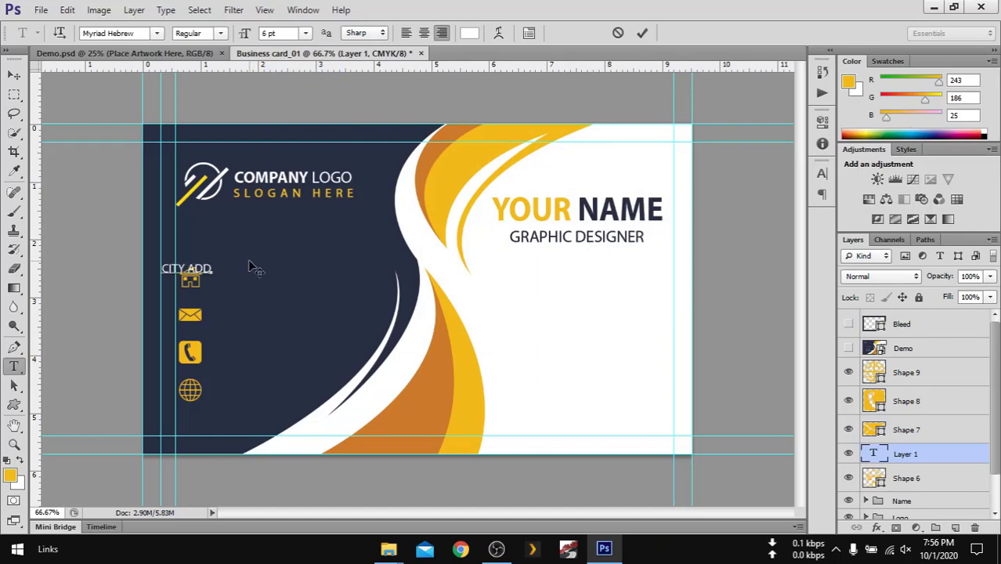
{"action": "type", "text": "RESS."}
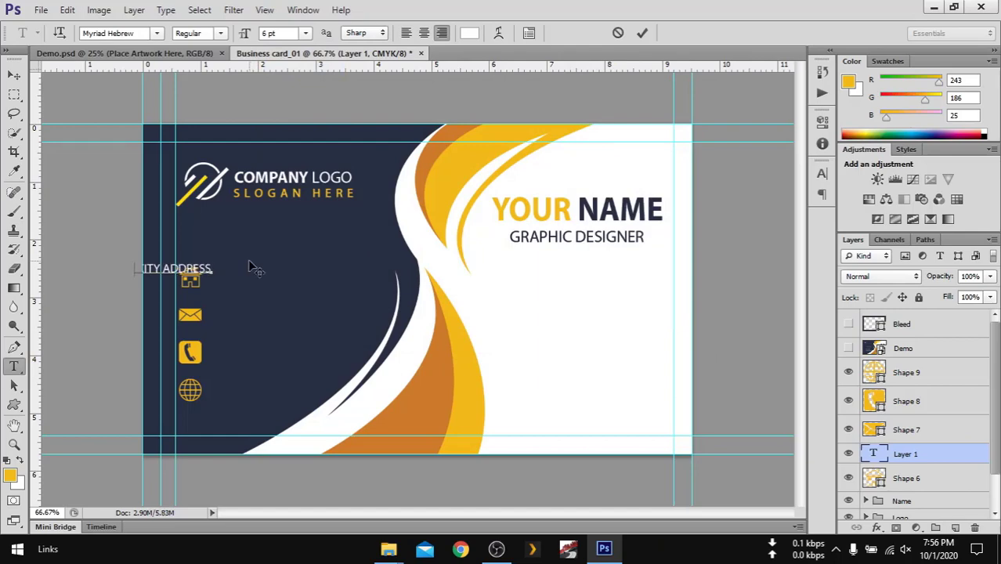
{"action": "type", "text": "STREET."}
{"action": "left_click_drag", "start_coordinate": [249, 268], "coordinate": [338, 290]}
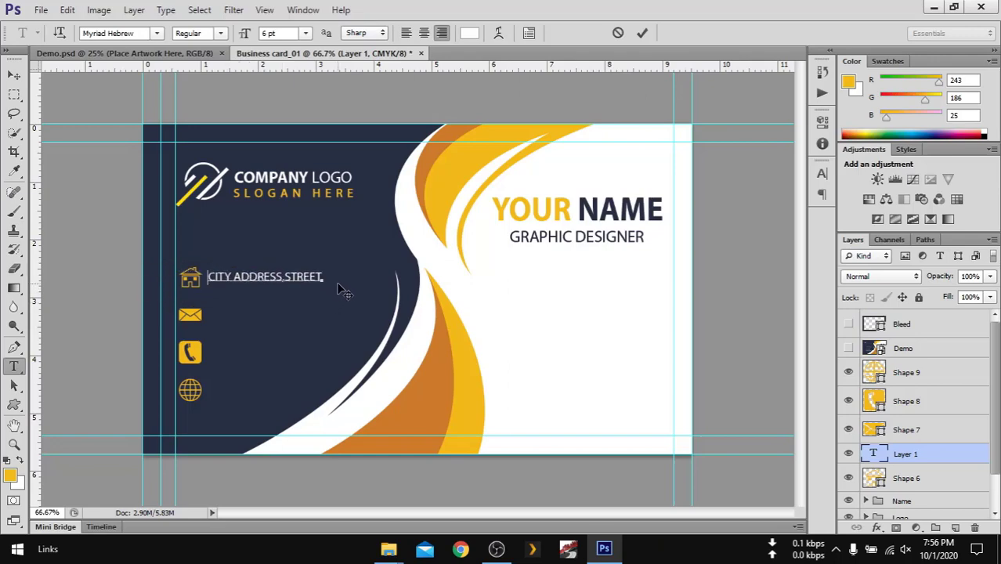
{"action": "left_click", "coordinate": [847, 348]}
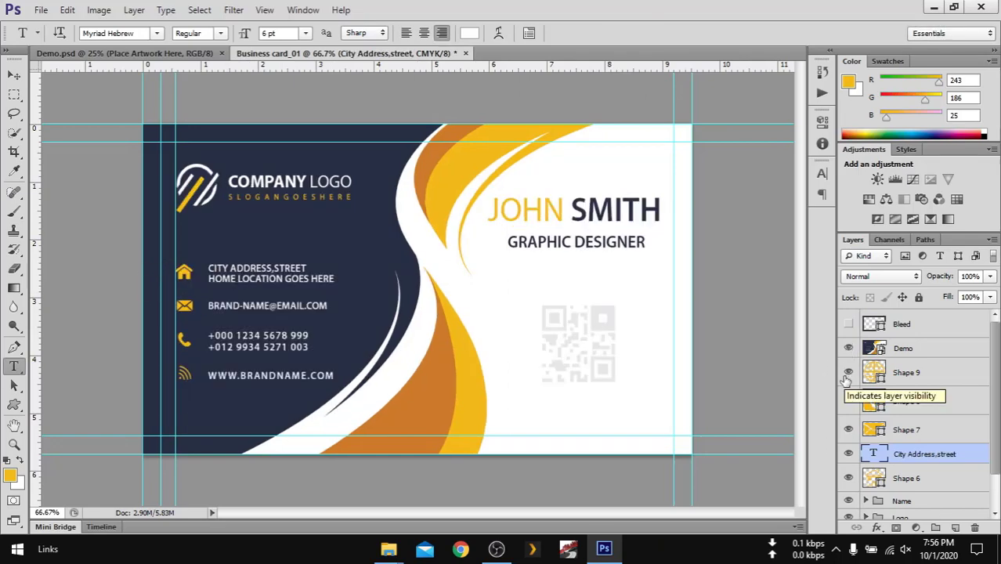
{"action": "left_click", "coordinate": [848, 348]}
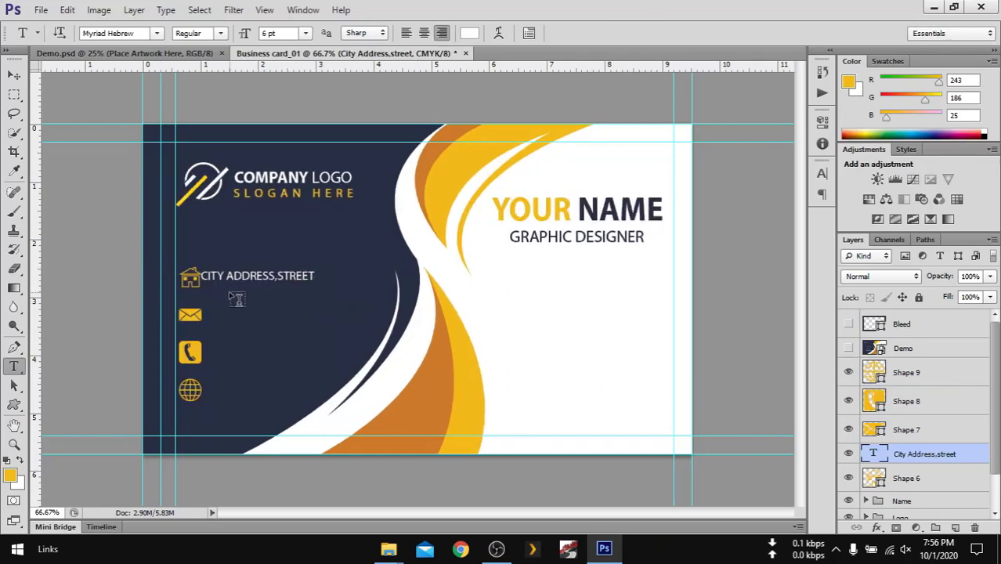
Add 'HOME LOCATION GOES HERE' under the first address line
{"action": "left_click", "coordinate": [208, 286]}
{"action": "type", "text": "HOME LOCATI"}
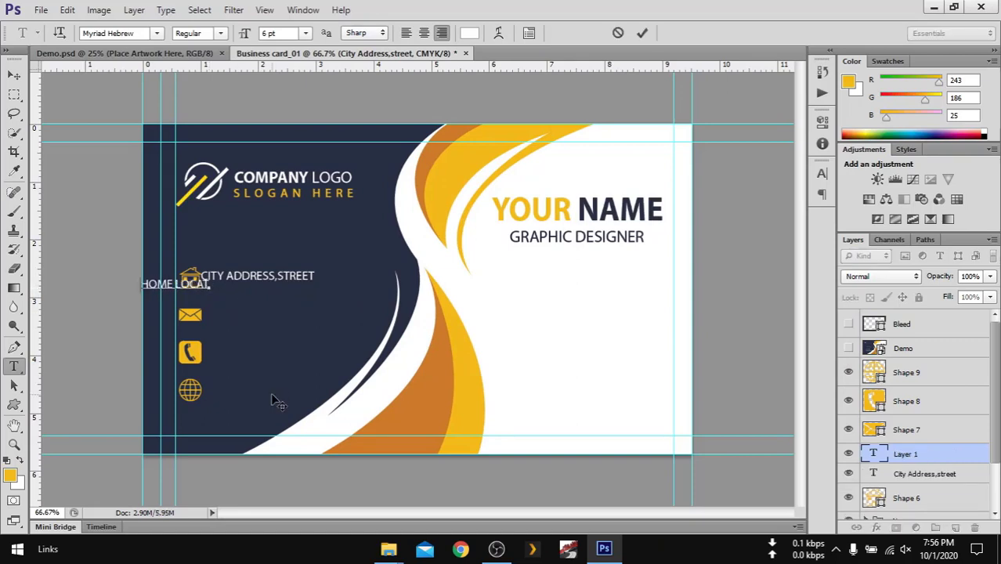
{"action": "type", "text": "ON. GOES HERE."}
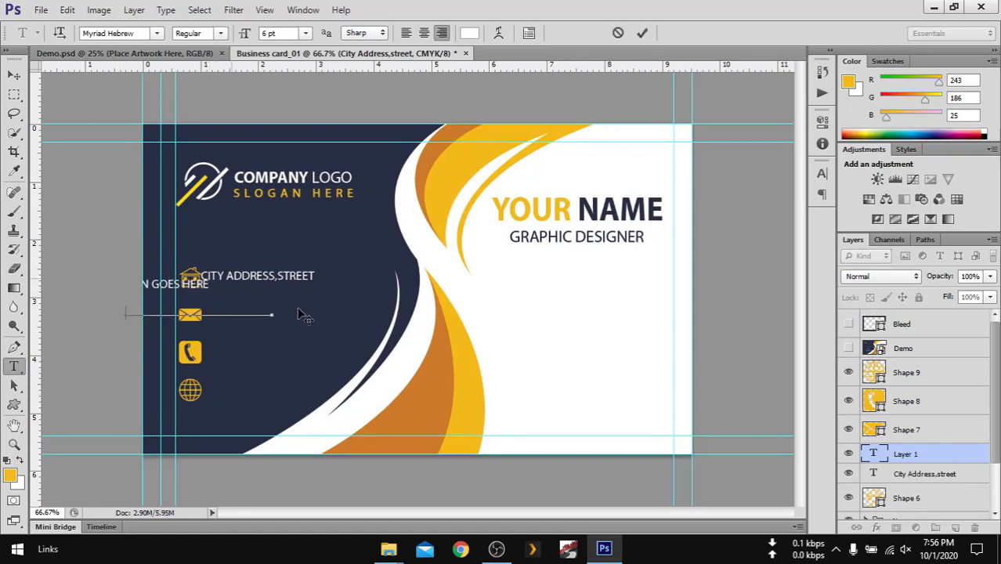
{"action": "left_click_drag", "start_coordinate": [302, 313], "coordinate": [358, 290], "text": "ctrl"}
{"action": "key", "text": "BackSpace"}
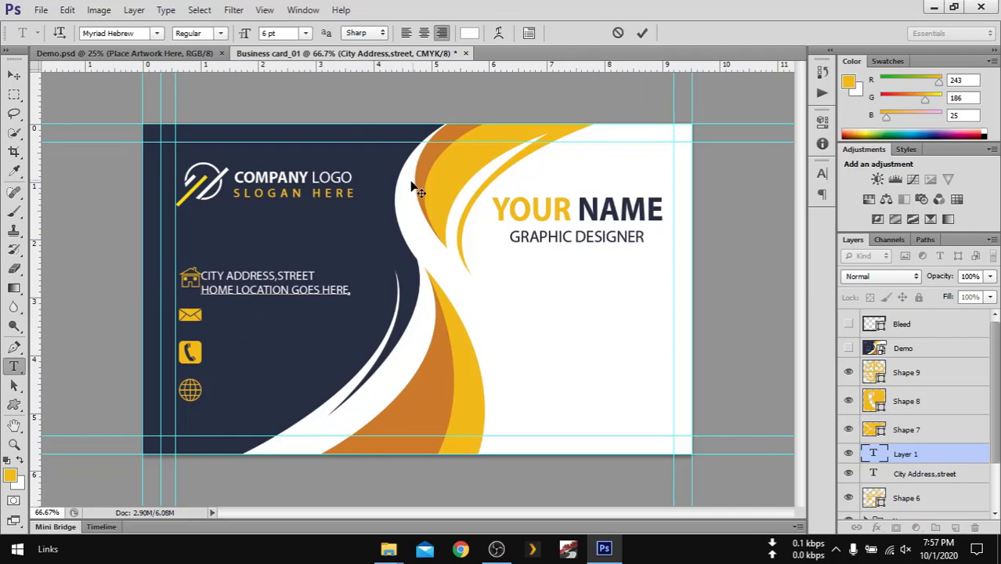
{"action": "left_click", "coordinate": [414, 181]}
{"action": "left_click", "coordinate": [253, 322]}
Add the e-mail address beside the envelope icon
{"action": "left_click", "coordinate": [849, 348]}
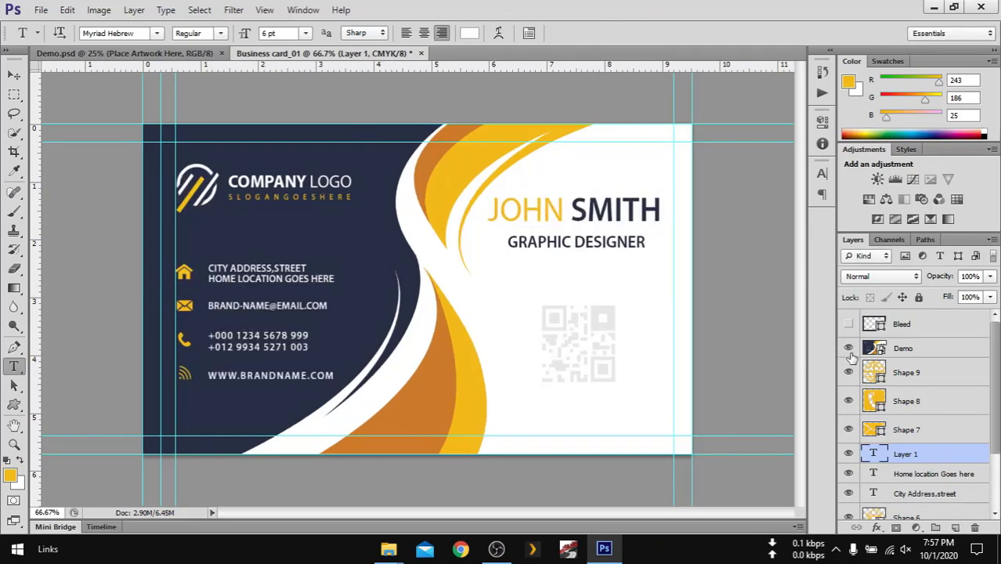
{"action": "left_click", "coordinate": [848, 348]}
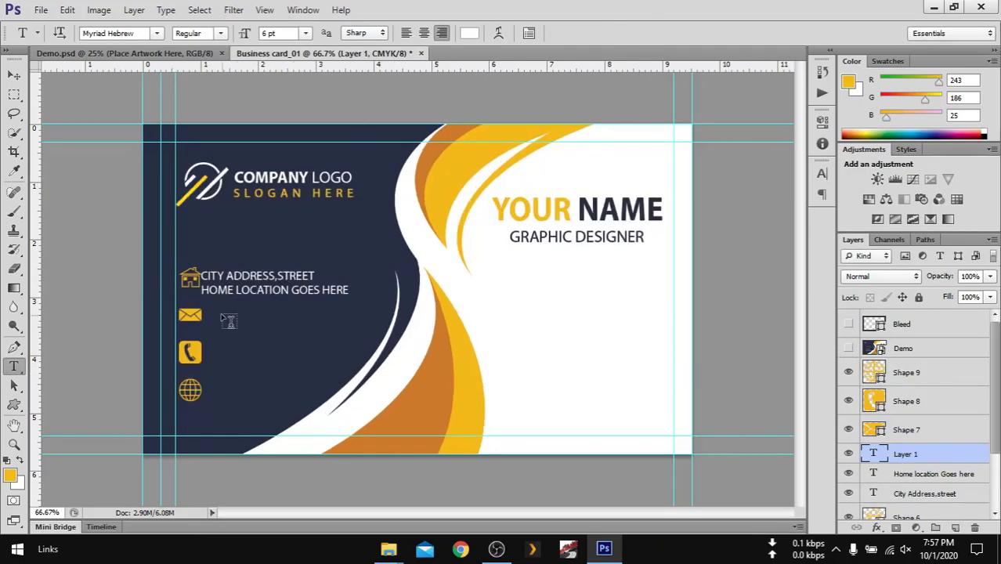
{"action": "left_click", "coordinate": [243, 342]}
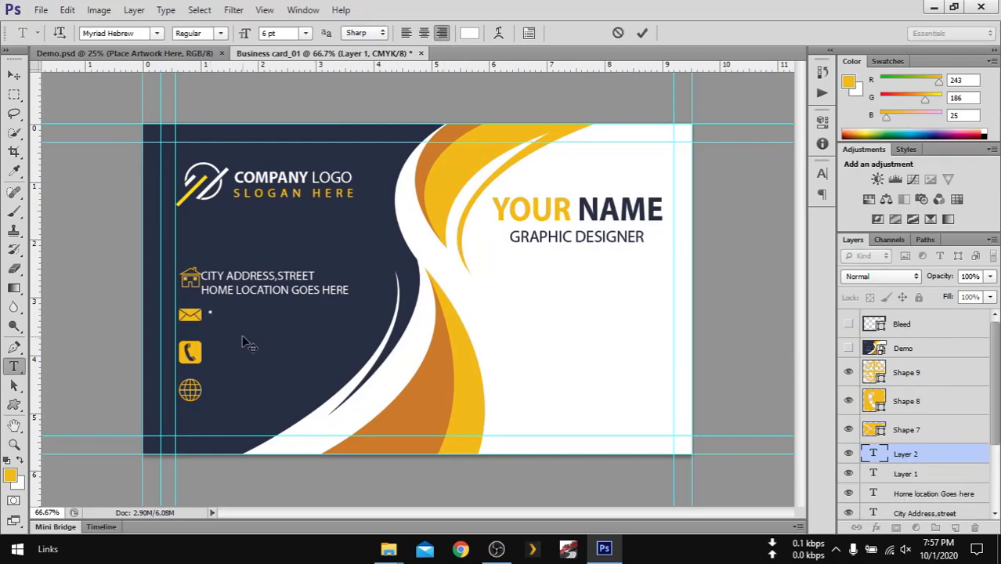
{"action": "type", "text": "BRAND."}
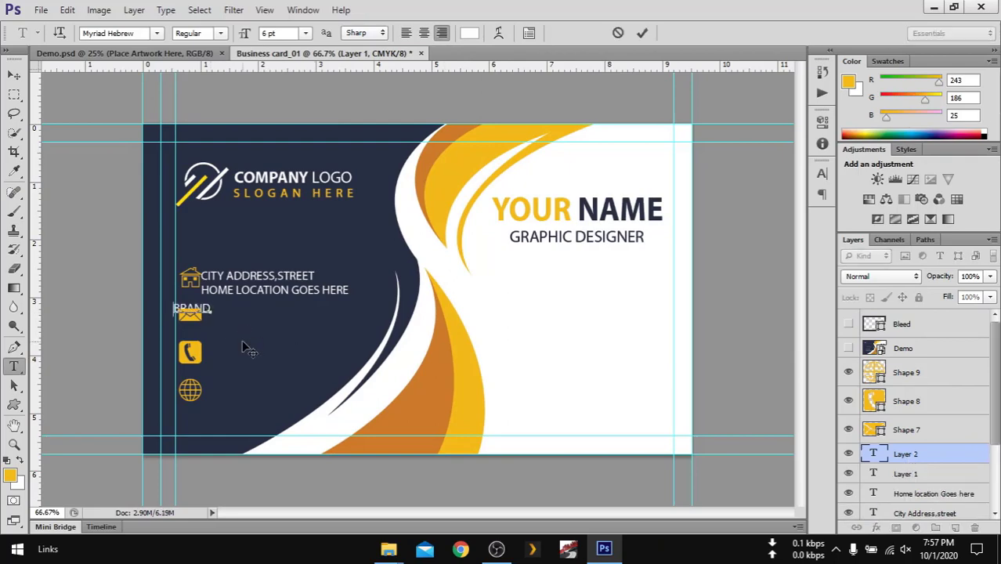
{"action": "type", "text": " NAME"}
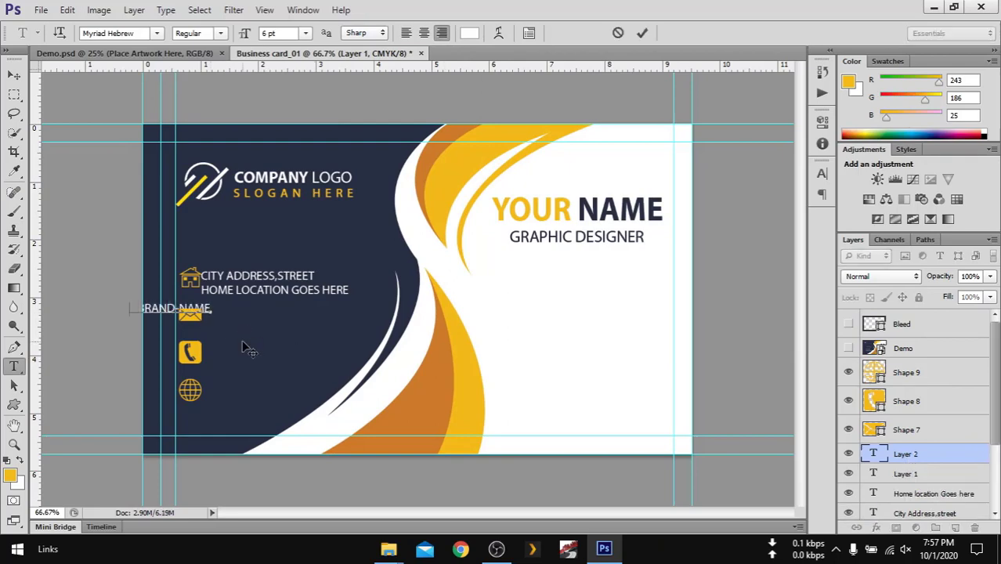
{"action": "type", "text": "@GMAIL.COM"}
{"action": "left_click_drag", "start_coordinate": [255, 332], "coordinate": [353, 342]}
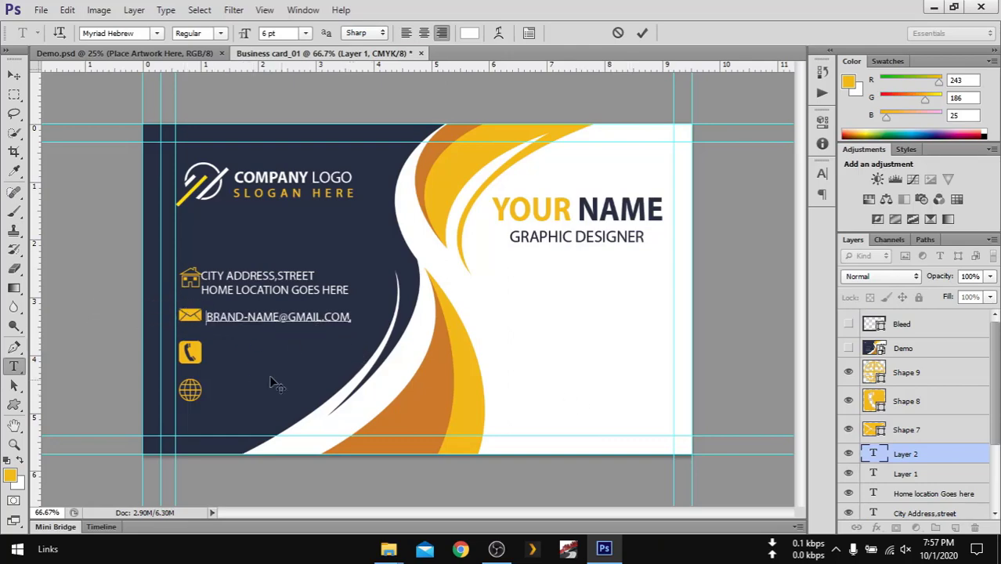
Add two phone numbers stacked beside the phone icon
{"action": "left_click", "coordinate": [221, 351]}
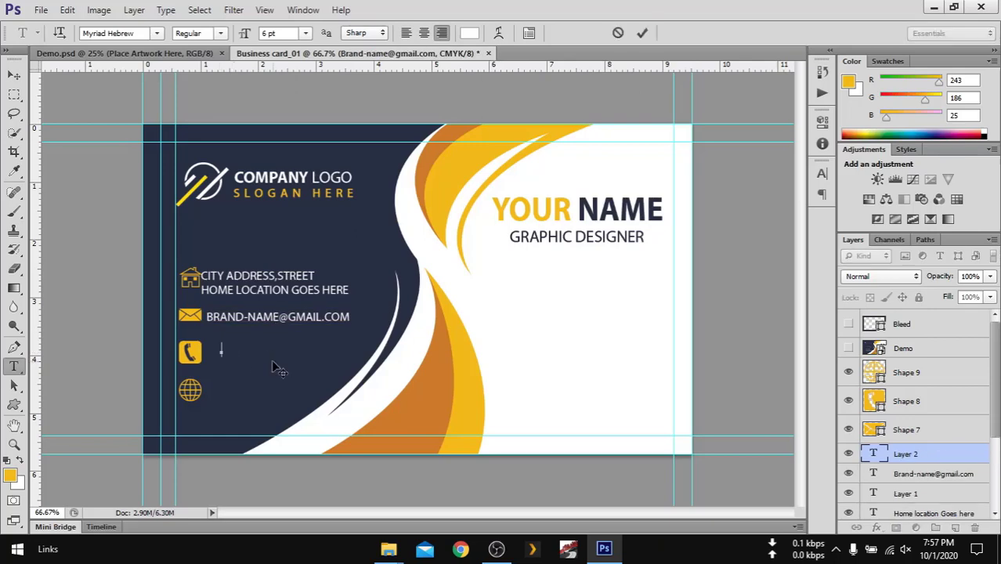
{"action": "type", "text": "+"}
{"action": "type", "text": "-123-456-789"}
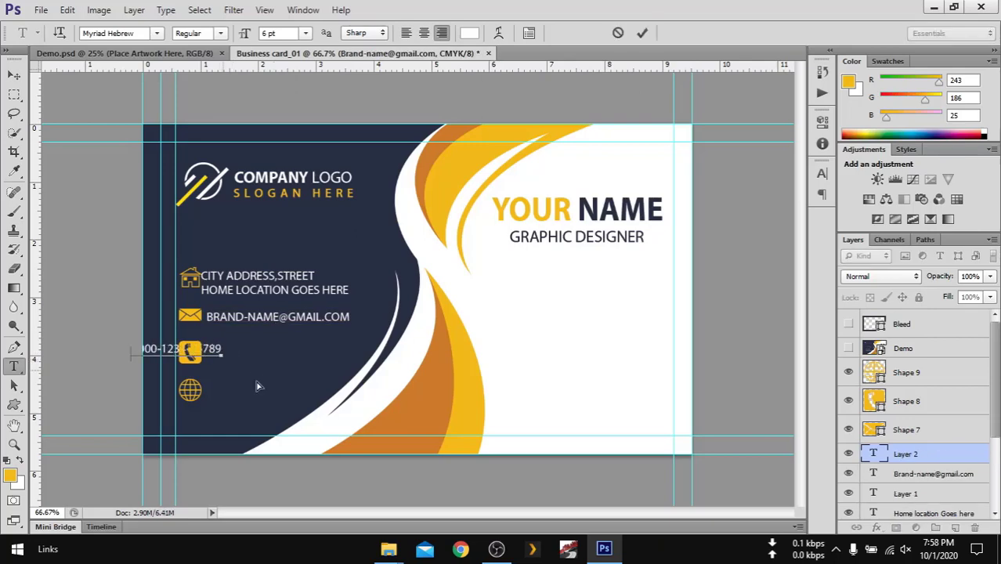
{"action": "left_click_drag", "start_coordinate": [259, 385], "coordinate": [283, 384]}
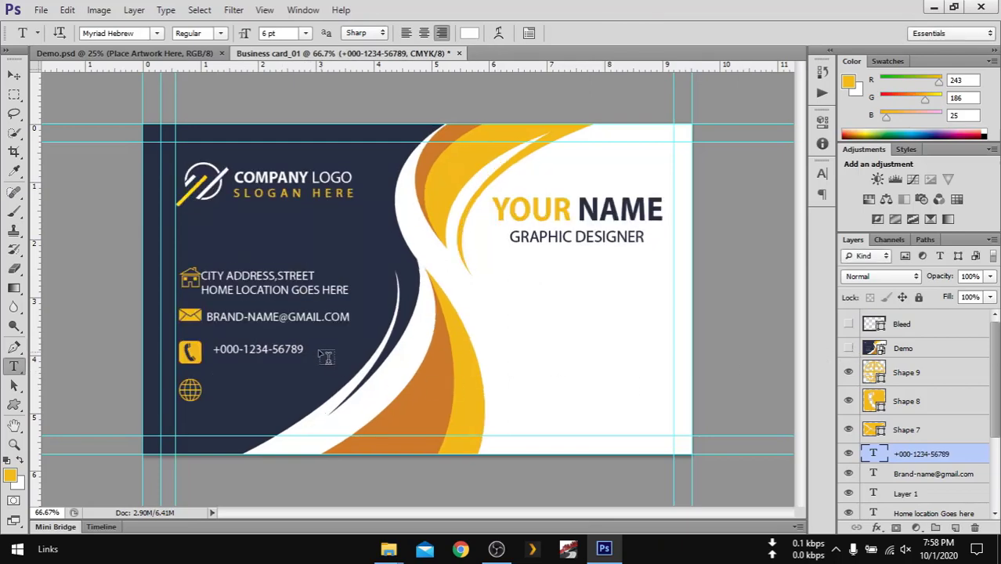
{"action": "left_click", "coordinate": [236, 363]}
{"action": "type", "text": "+000"}
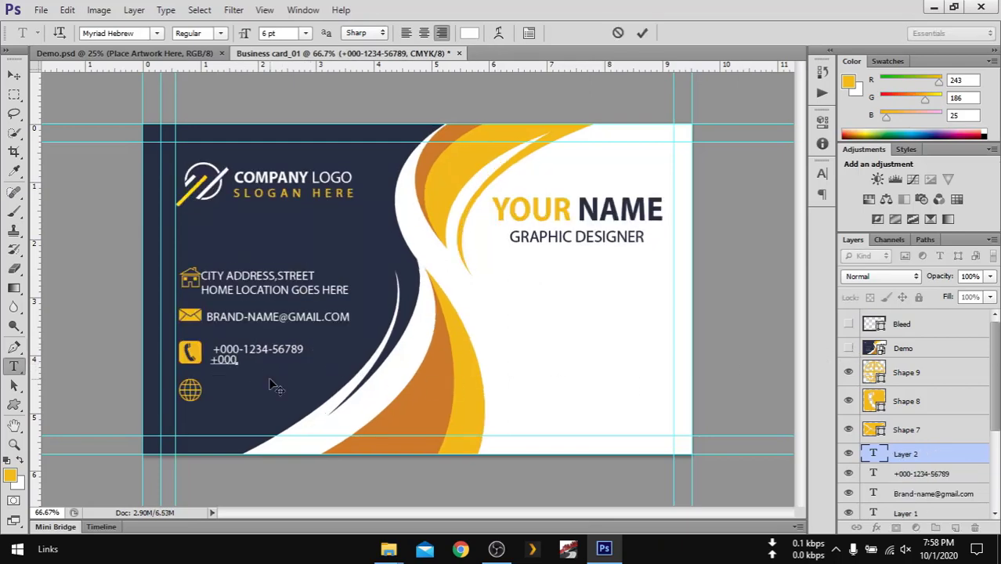
{"action": "type", "text": "-1234-9"}
{"action": "type", "text": "8756"}
{"action": "left_click_drag", "start_coordinate": [239, 385], "coordinate": [312, 395]}
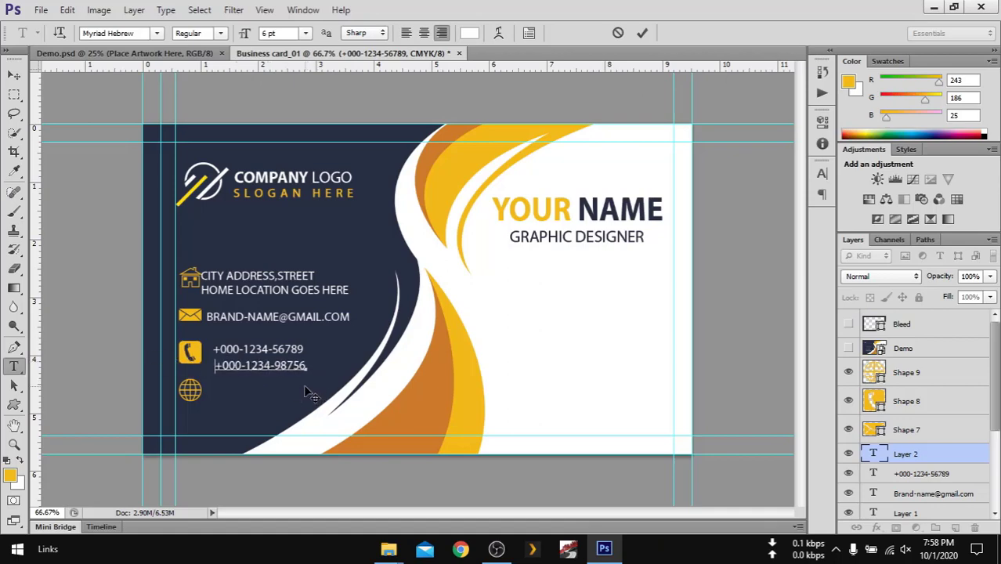
{"action": "key", "text": "ctrl+Return"}
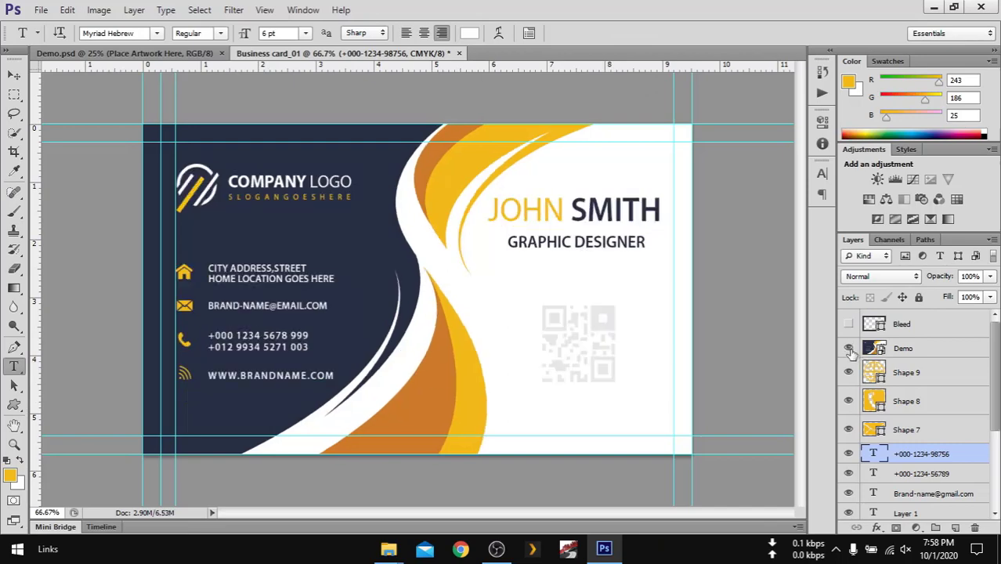
{"action": "left_click", "coordinate": [223, 400]}
{"action": "type", "text": "WWW.B"}
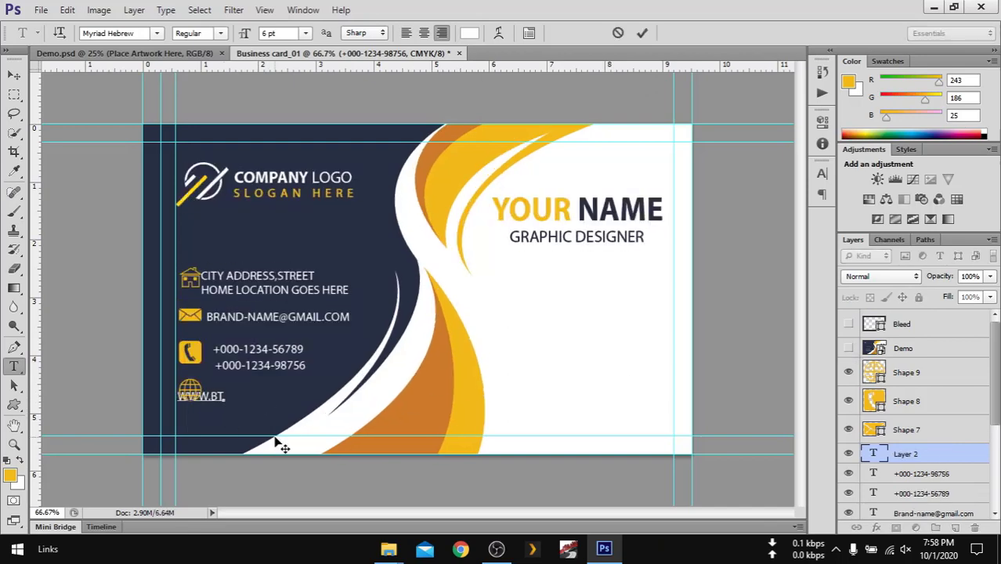
{"action": "type", "text": "RAND-NAME."}
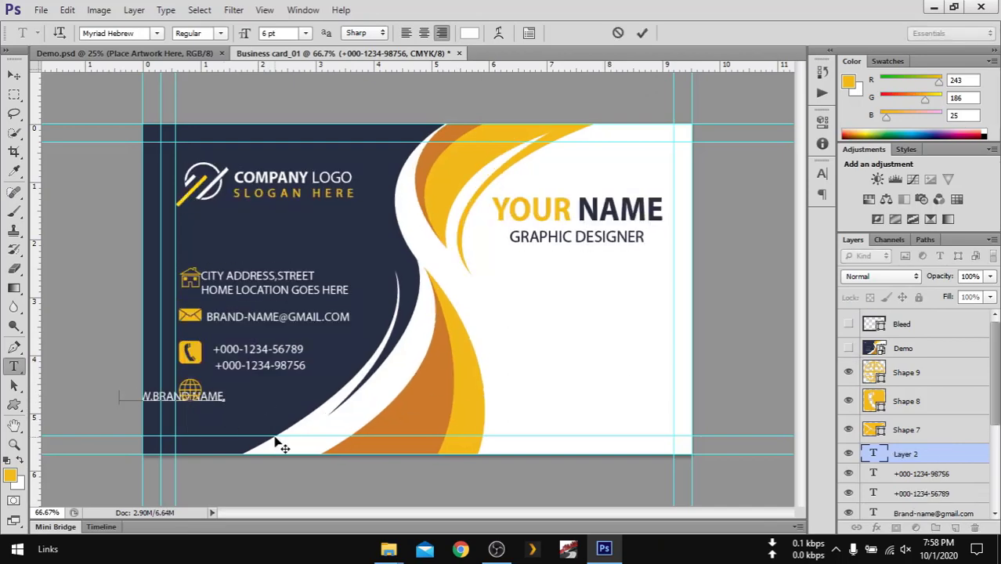
{"action": "type", "text": "COM"}
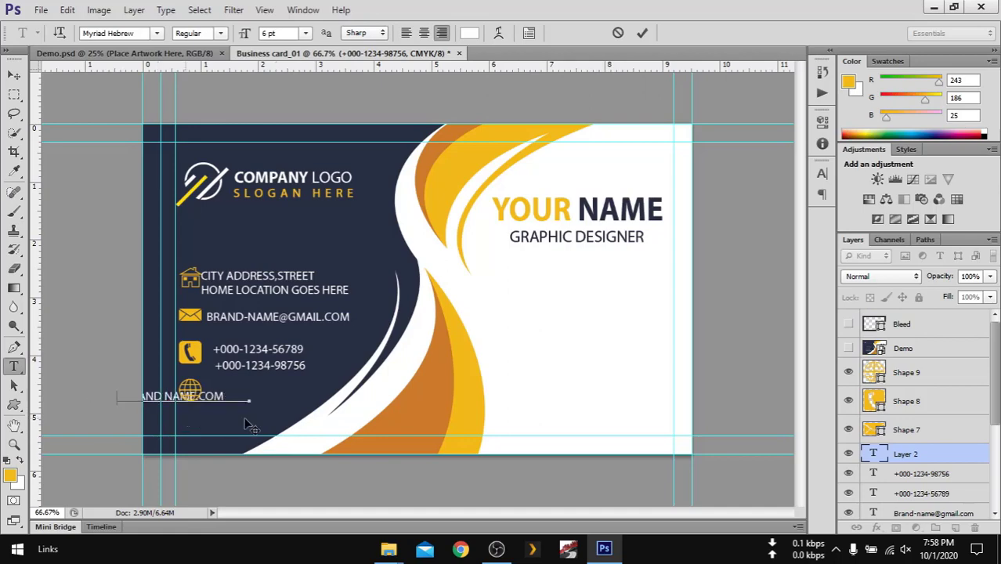
{"action": "left_click_drag", "start_coordinate": [249, 425], "coordinate": [340, 423]}
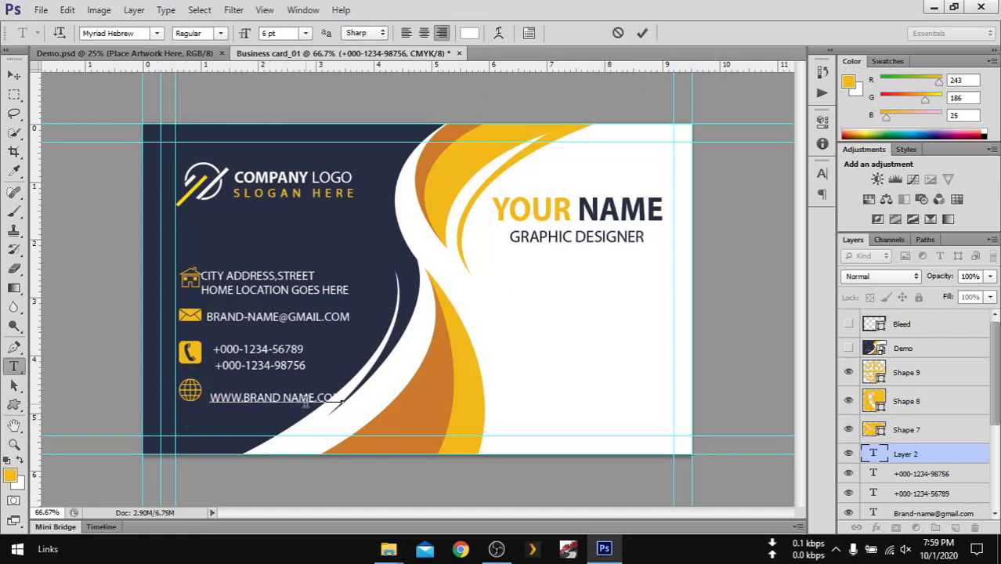
{"action": "key", "text": "BackSpace"}
{"action": "key", "text": "BackSpace"}
{"action": "key", "text": "BackSpace"}
{"action": "key", "text": "BackSpace"}
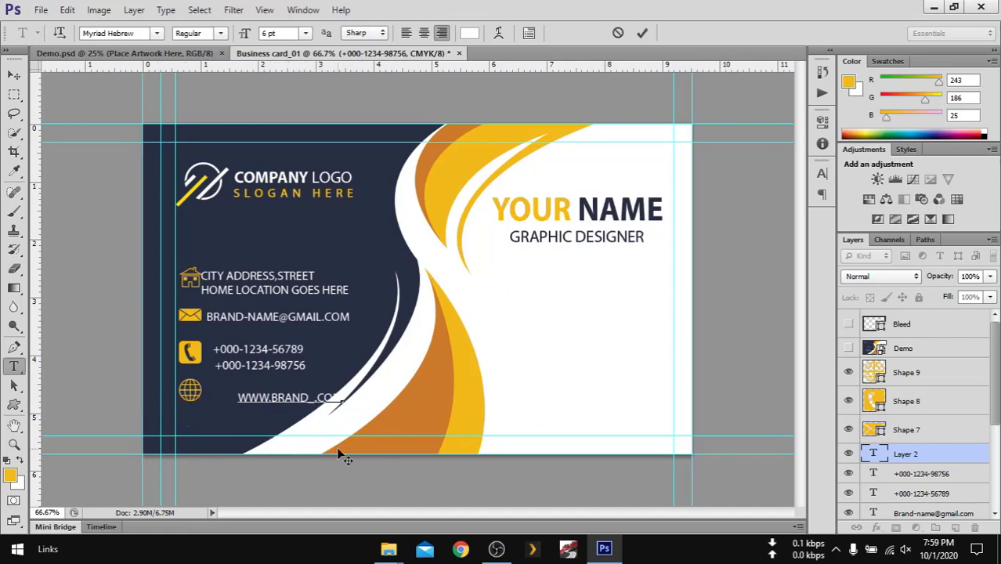
{"action": "type", "text": "WEB"}
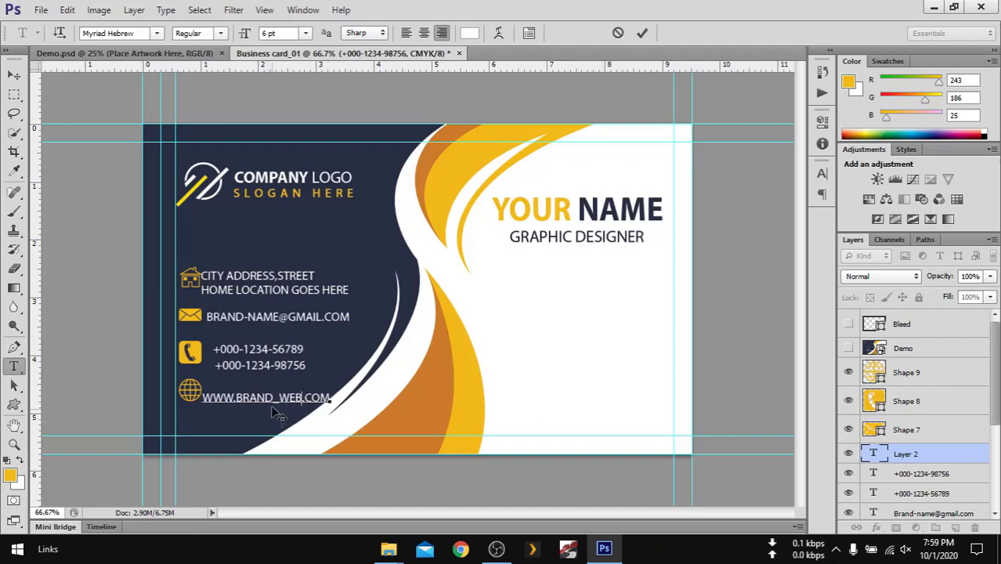
{"action": "key", "text": "BackSpace"}
{"action": "key", "text": "BackSpace"}
{"action": "key", "text": "BackSpace"}
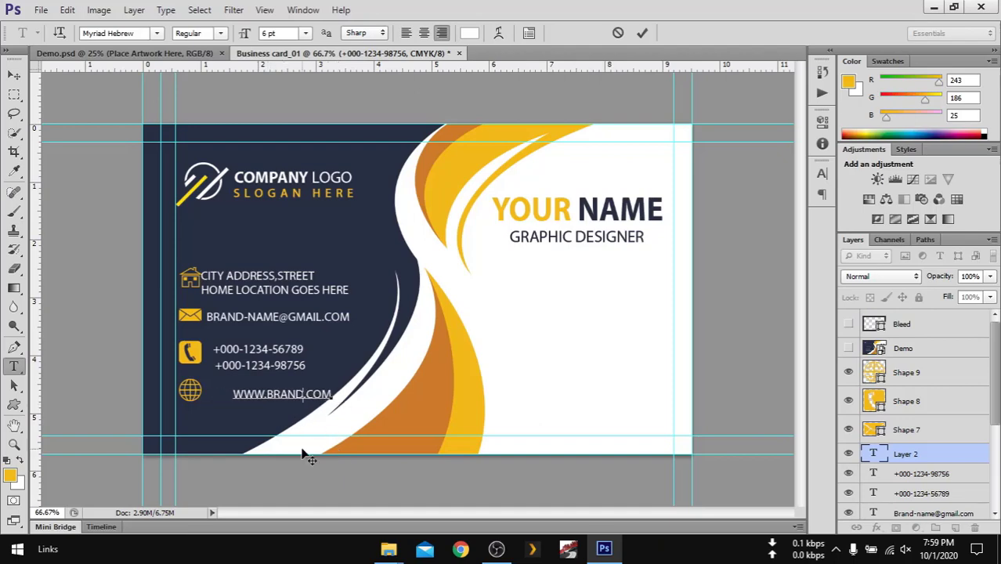
{"action": "type", "text": "_WEB"}
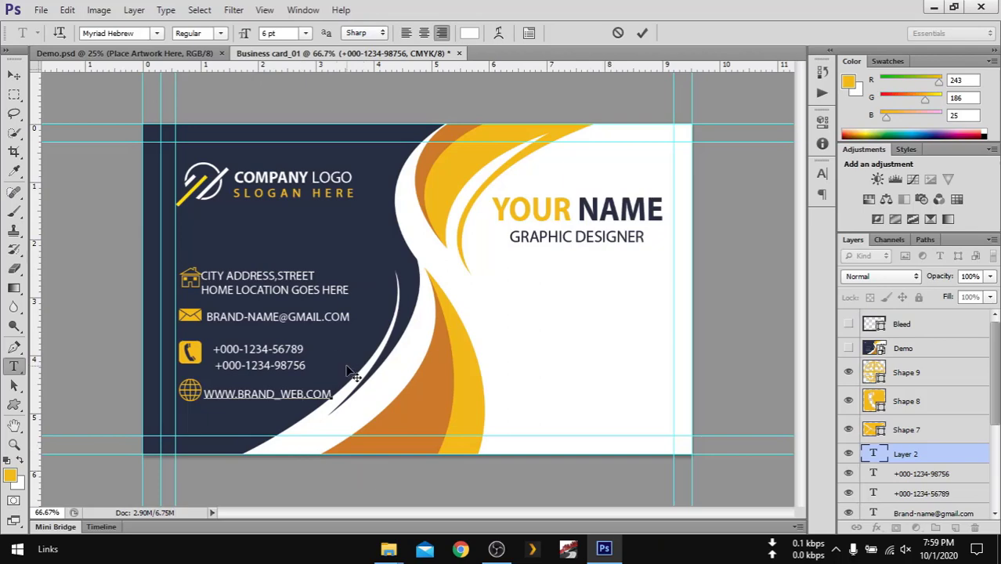
Select both address text lines and shift the address block slightly right and up
{"action": "left_click", "coordinate": [640, 503]}
{"action": "scroll", "coordinate": [939, 349], "scroll_direction": "down", "scroll_amount": 3}
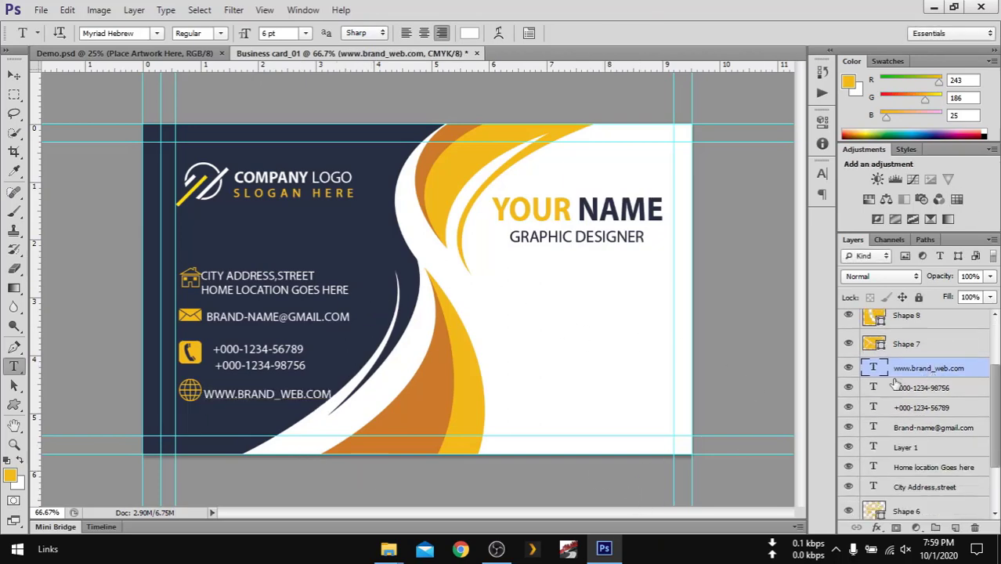
{"action": "scroll", "coordinate": [938, 376], "scroll_direction": "down", "scroll_amount": 3}
{"action": "left_click", "coordinate": [937, 392]}
{"action": "left_click", "coordinate": [936, 411], "text": "shift"}
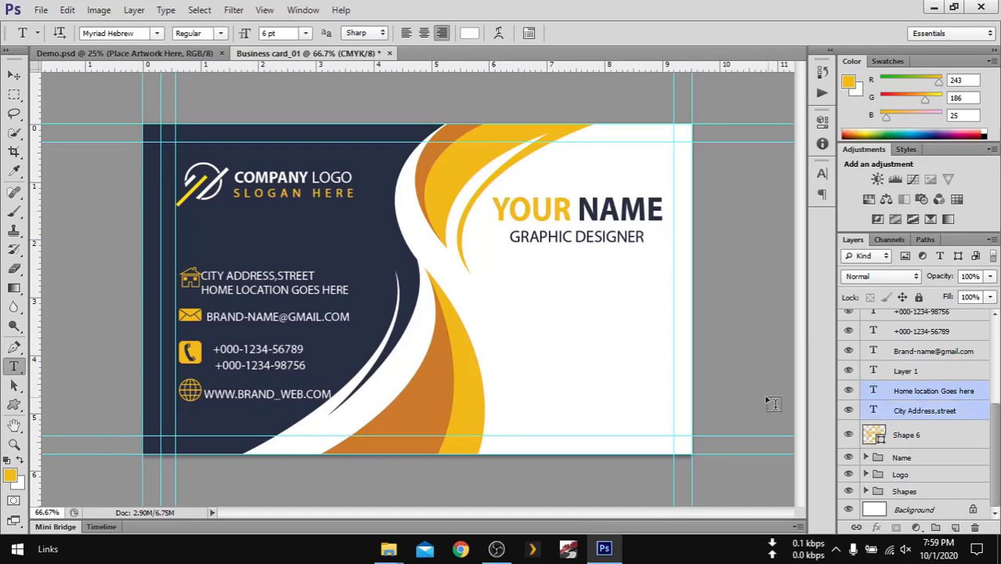
{"action": "left_click", "coordinate": [14, 75]}
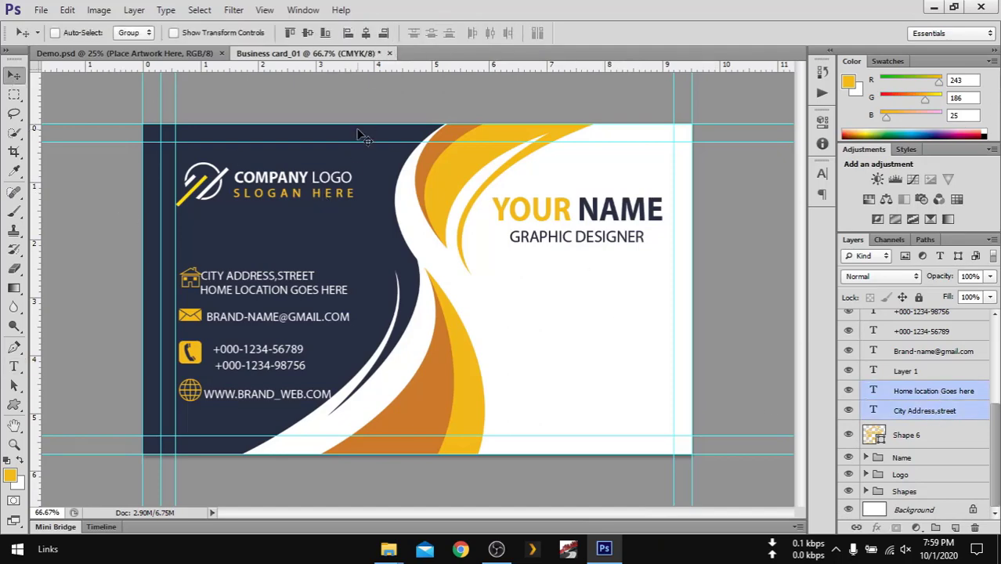
{"action": "left_click_drag", "start_coordinate": [282, 290], "coordinate": [288, 285]}
Nudge the HOME LOCATION line up and the address block down-right, and add a vertical guide at 1.20 cm
{"action": "left_click", "coordinate": [921, 393]}
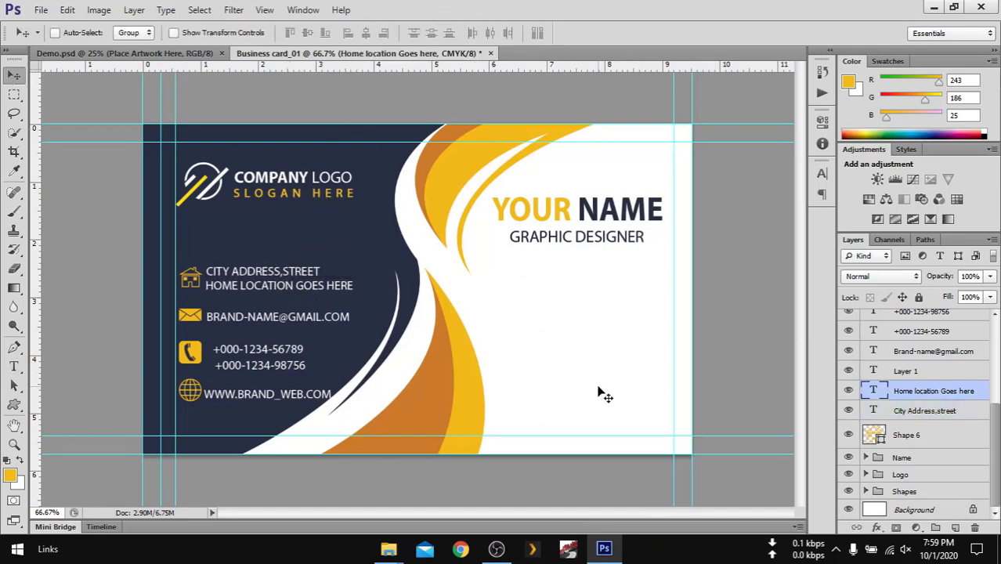
{"action": "key", "text": "Up"}
{"action": "key", "text": "Up"}
{"action": "left_click", "coordinate": [902, 413], "text": "shift"}
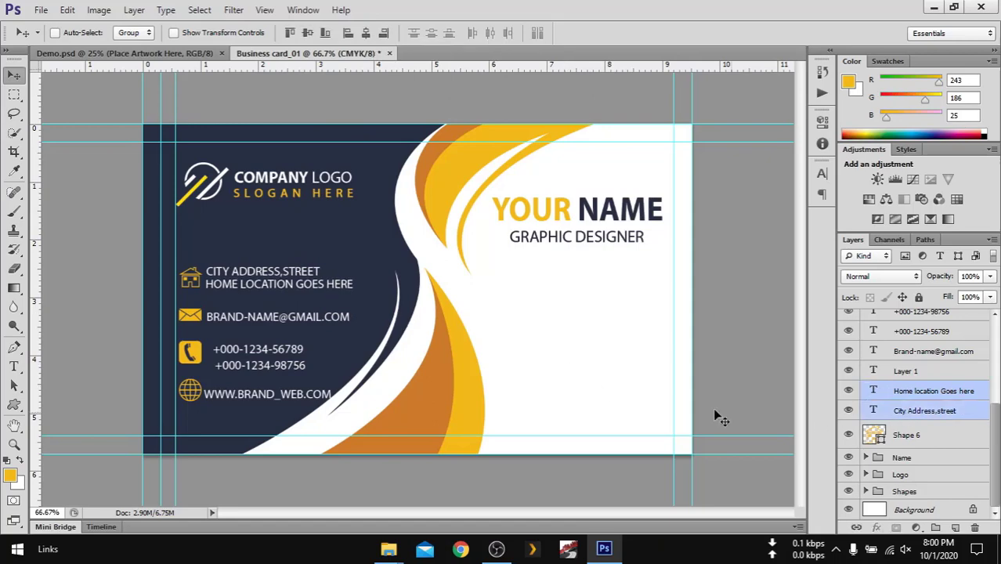
{"action": "key", "text": "Down"}
{"action": "key", "text": "Down"}
{"action": "key", "text": "Down"}
{"action": "key", "text": "Right"}
{"action": "key", "text": "Right"}
{"action": "mouse_move", "coordinate": [34, 412]}
{"action": "left_mouse_down"}
{"action": "mouse_move", "coordinate": [217, 411]}
{"action": "mouse_move", "coordinate": [207, 423]}
{"action": "left_mouse_up"}
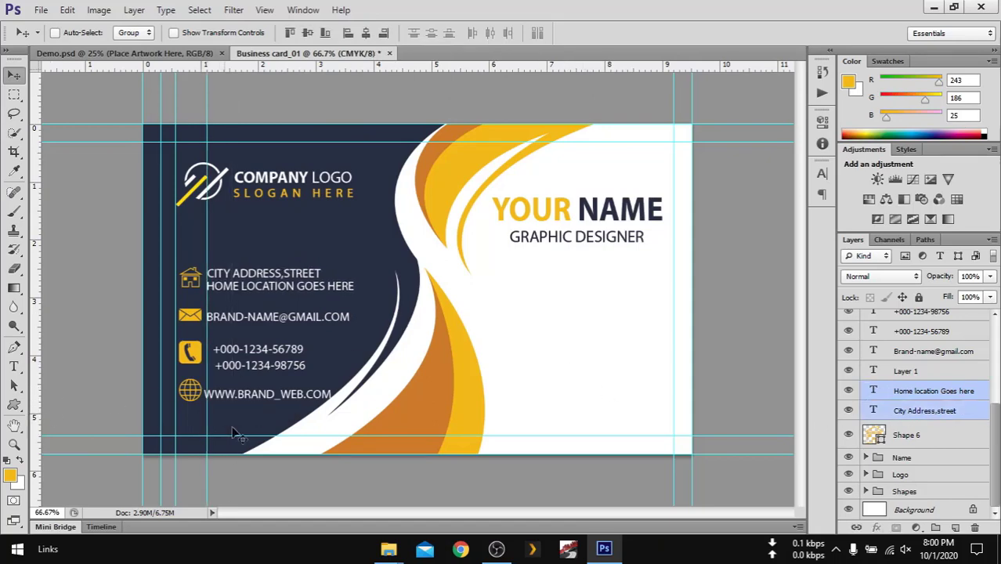
Group the house icon Shape 6 with the address lines as 'Location', including Layer 1
{"action": "left_click", "coordinate": [933, 438], "text": "shift"}
{"action": "key", "text": "ctrl+g"}
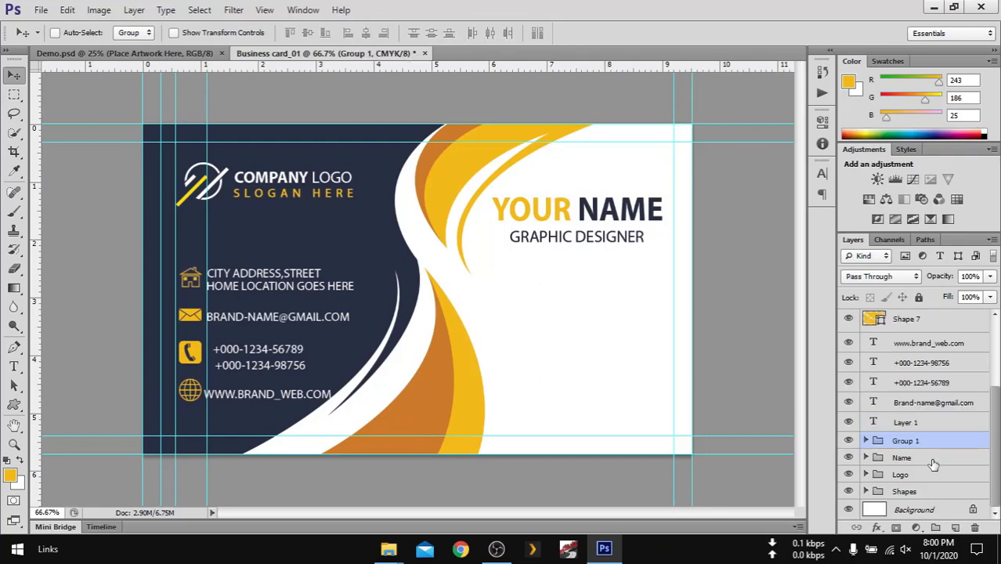
{"action": "double_click", "coordinate": [931, 447]}
{"action": "left_click", "coordinate": [724, 66]}
{"action": "double_click", "coordinate": [913, 441]}
{"action": "type", "text": "Location"}
{"action": "key", "text": "Return"}
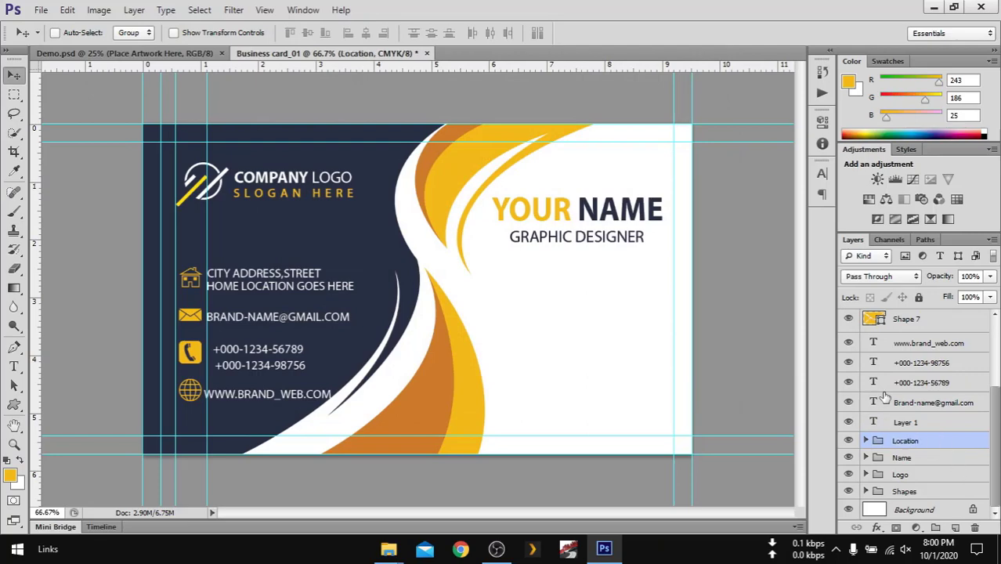
{"action": "left_click_drag", "start_coordinate": [922, 427], "coordinate": [928, 436]}
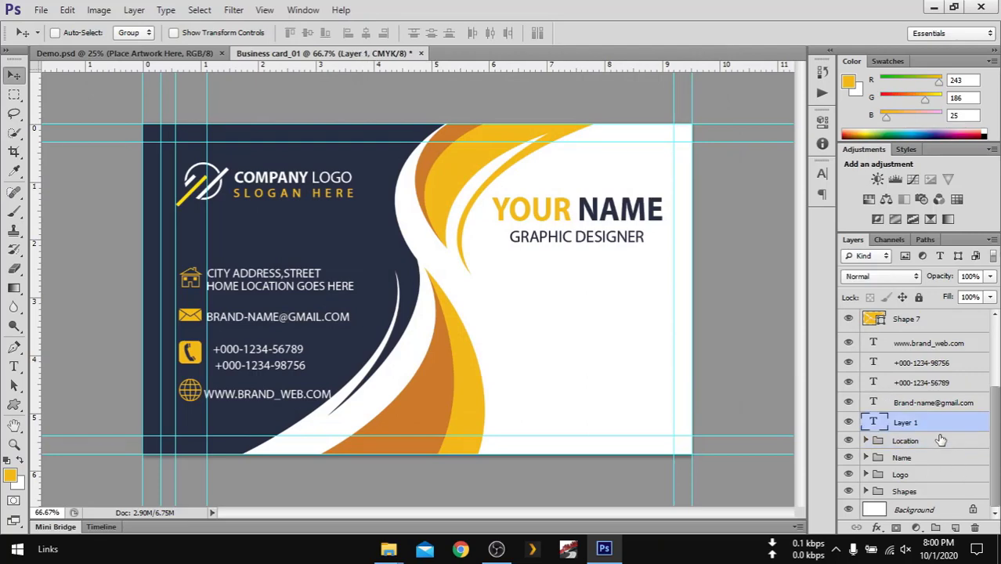
Move the email text slightly up, then select it together with the envelope icon Shape 7
{"action": "left_click", "coordinate": [927, 426]}
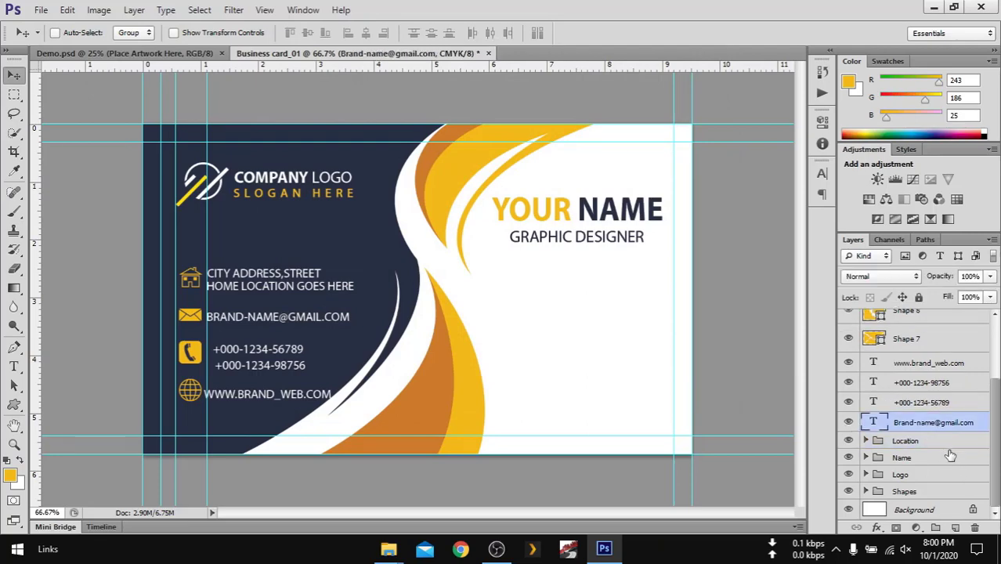
{"action": "left_click_drag", "start_coordinate": [309, 321], "coordinate": [321, 311]}
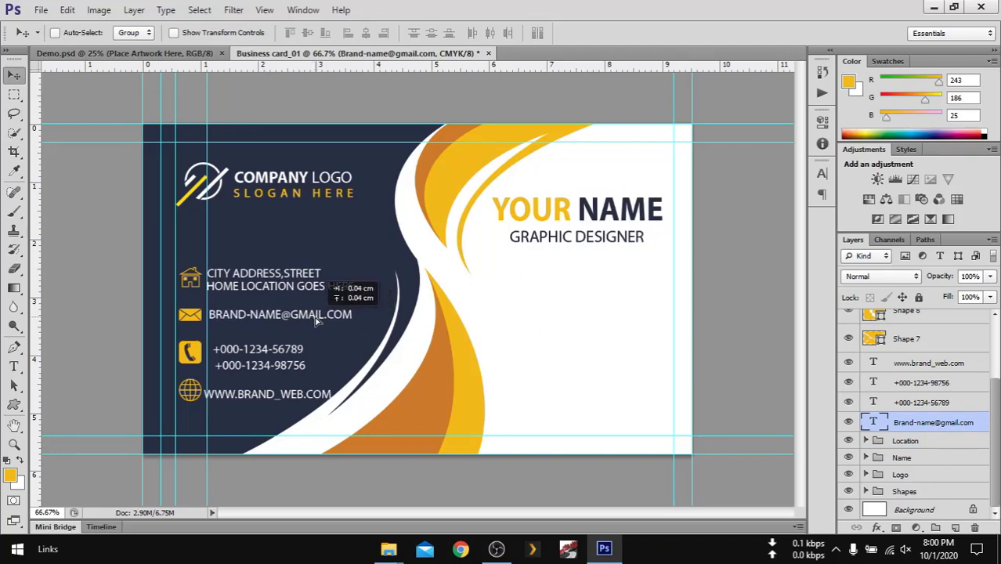
{"action": "key", "text": "Down"}
{"action": "left_click", "coordinate": [932, 339], "text": "ctrl"}
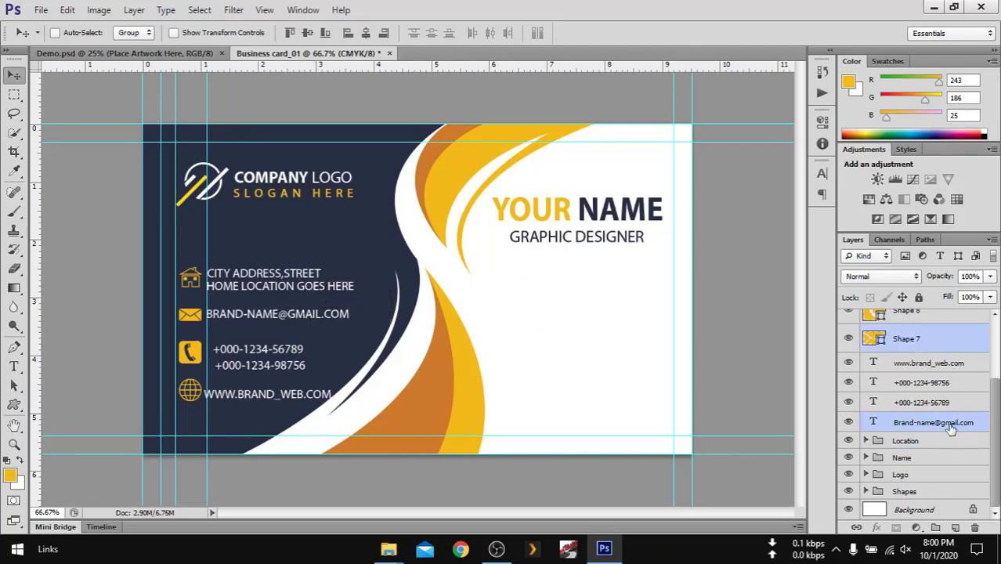
Group the envelope icon with the email text as 'Mail' and vertically centre them
{"action": "key", "text": "ctrl+g"}
{"action": "double_click", "coordinate": [907, 365]}
{"action": "type", "text": "Mail"}
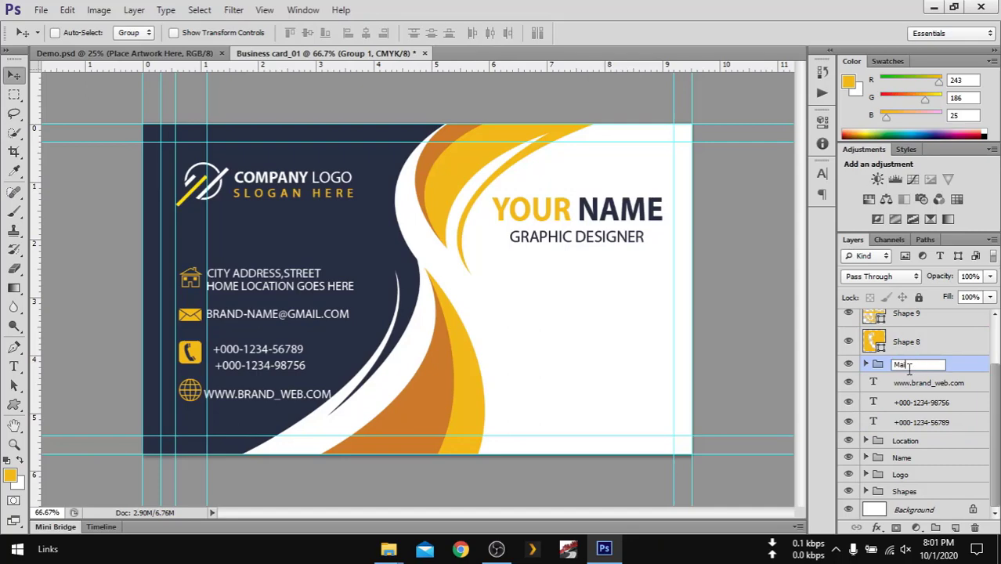
{"action": "key", "text": "Return"}
{"action": "left_click", "coordinate": [866, 364]}
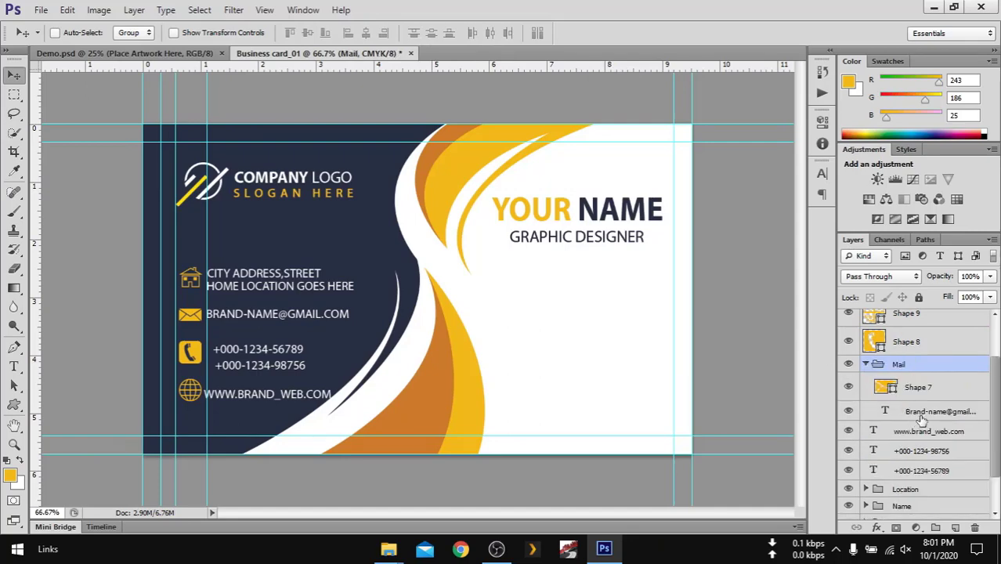
{"action": "left_click", "coordinate": [922, 416]}
{"action": "left_click", "coordinate": [918, 387], "text": "shift"}
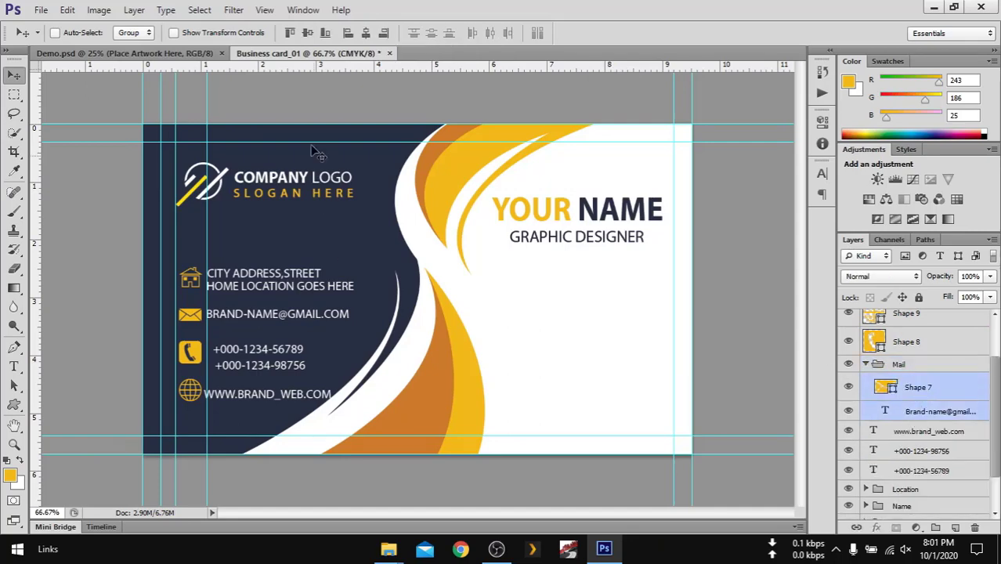
{"action": "left_click", "coordinate": [307, 33]}
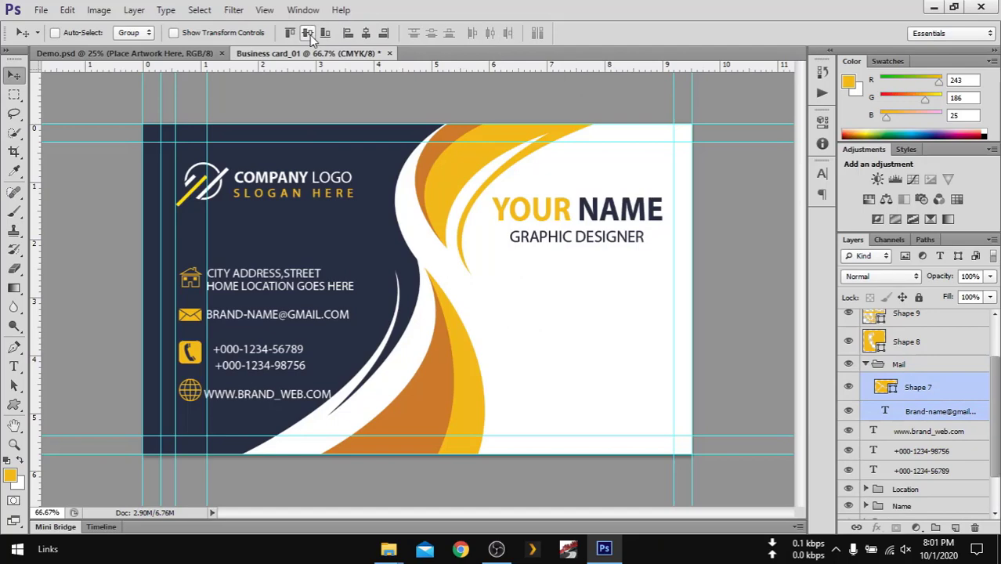
{"action": "left_click", "coordinate": [867, 364]}
Check the Location group's contents, including the house icon, then collapse it
{"action": "left_click", "coordinate": [901, 442]}
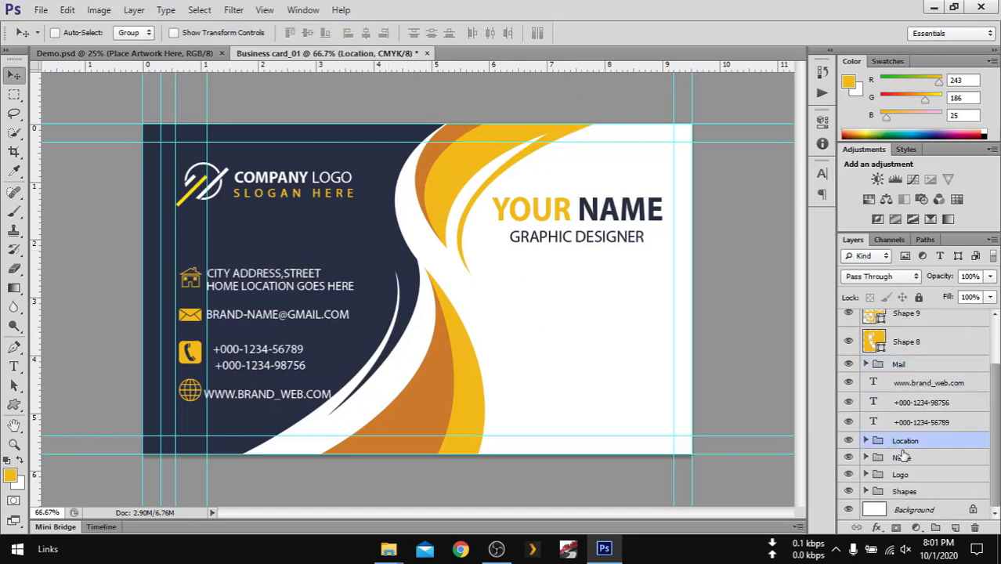
{"action": "left_click", "coordinate": [866, 441]}
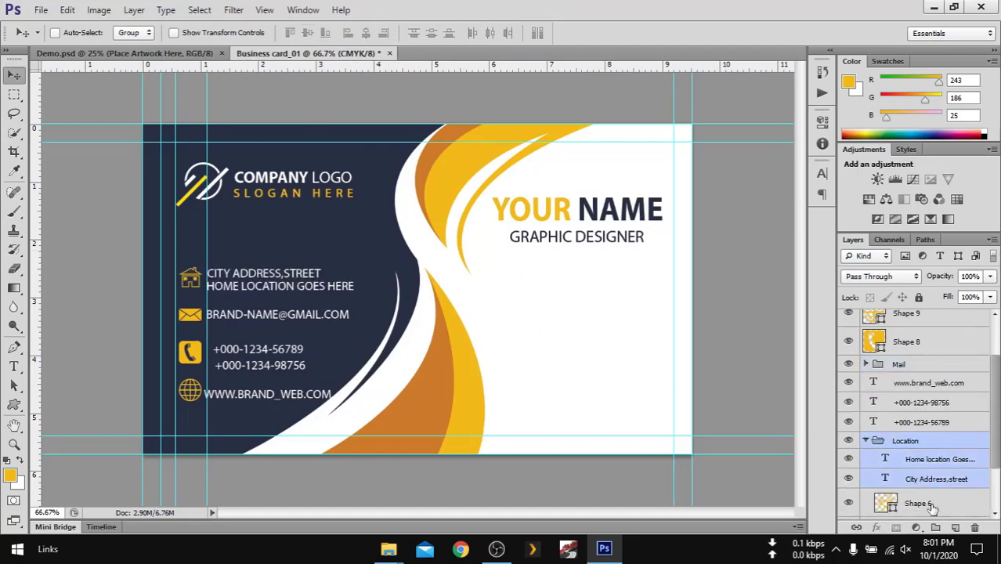
{"action": "left_click", "coordinate": [935, 498]}
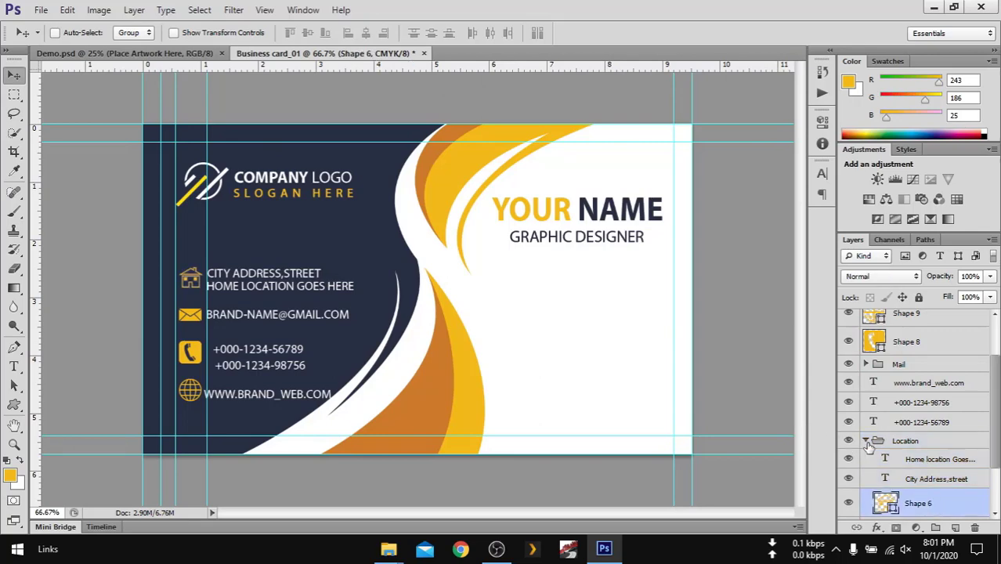
{"action": "left_click", "coordinate": [867, 442]}
{"action": "left_click", "coordinate": [923, 383]}
{"action": "left_click", "coordinate": [866, 364]}
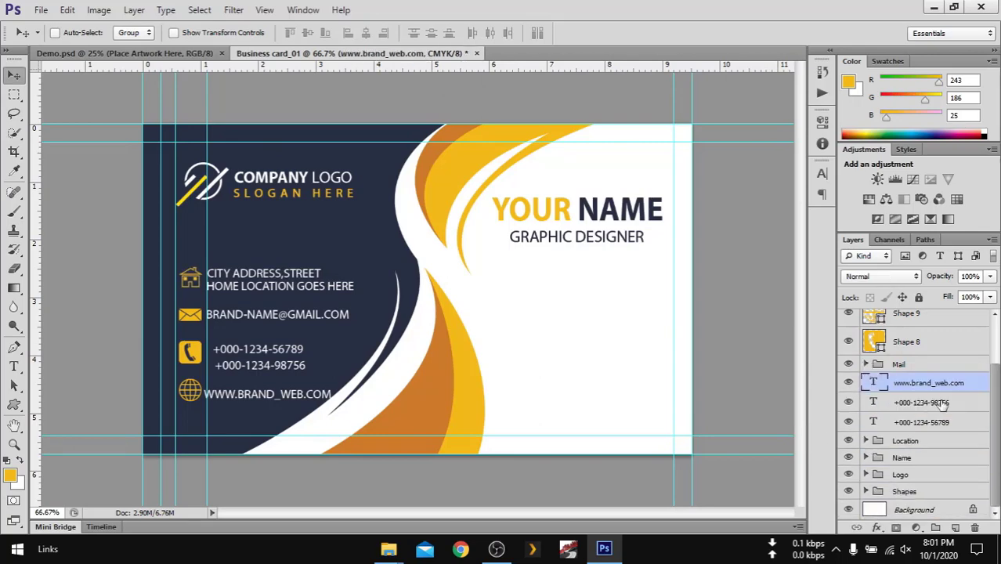
Tighten the two phone numbers together, left-align them and shift them left and up
{"action": "left_click", "coordinate": [943, 403]}
{"action": "left_click", "coordinate": [936, 425], "text": "shift"}
{"action": "left_click", "coordinate": [934, 409]}
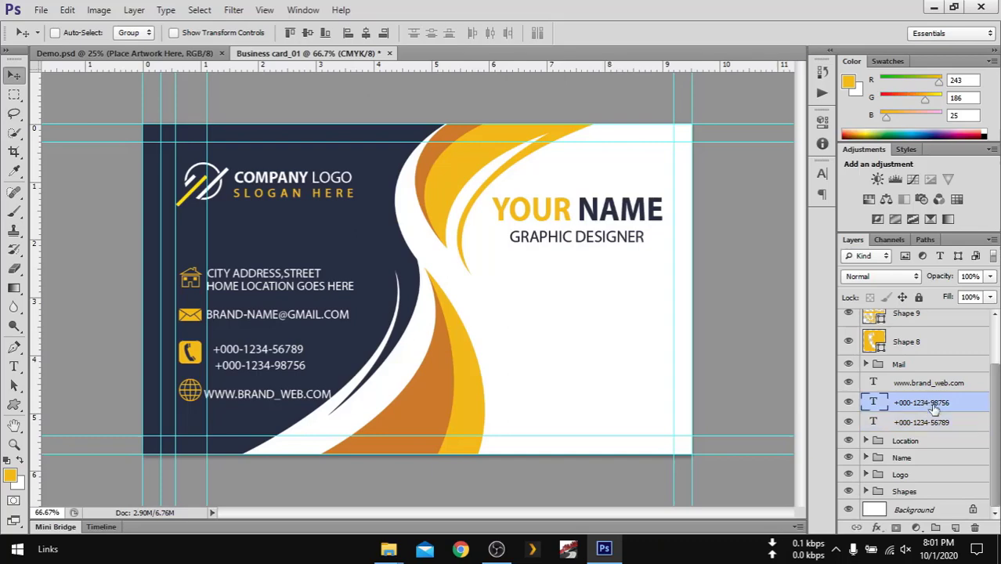
{"action": "key", "text": "Up"}
{"action": "key", "text": "Up"}
{"action": "key", "text": "Up"}
{"action": "left_click", "coordinate": [935, 423], "text": "shift"}
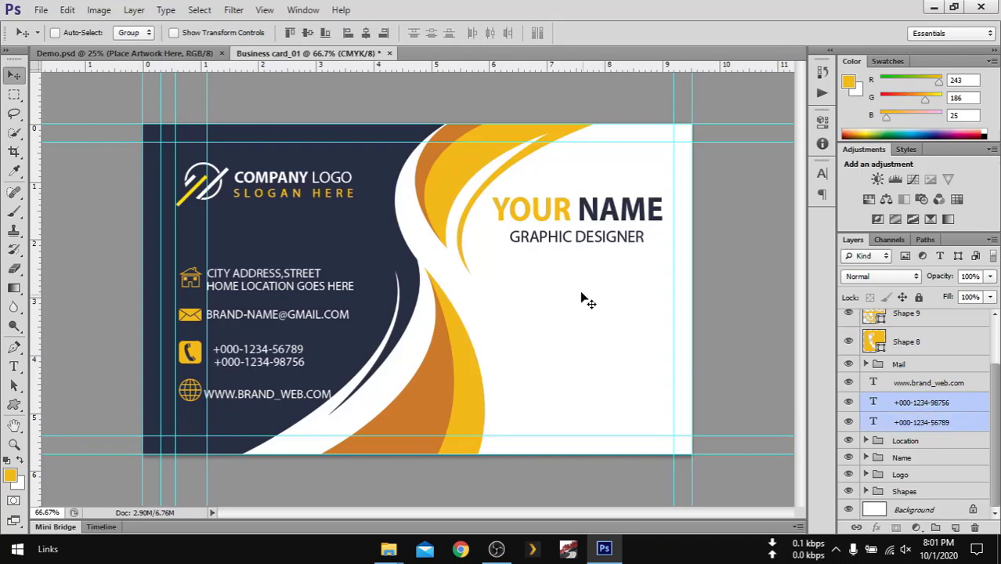
{"action": "left_click", "coordinate": [348, 33]}
{"action": "left_click_drag", "start_coordinate": [304, 364], "coordinate": [298, 362]}
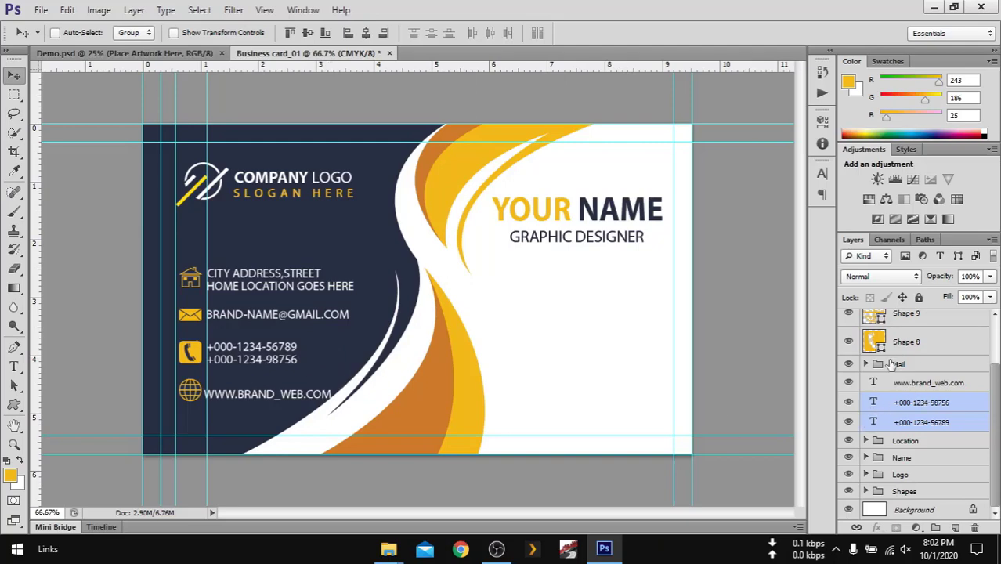
Group the phone icon Shape 8 with both phone numbers as 'Phone'
{"action": "left_click", "coordinate": [906, 342], "text": "ctrl"}
{"action": "key", "text": "ctrl+g"}
{"action": "double_click", "coordinate": [901, 387]}
{"action": "type", "text": "Pho"}
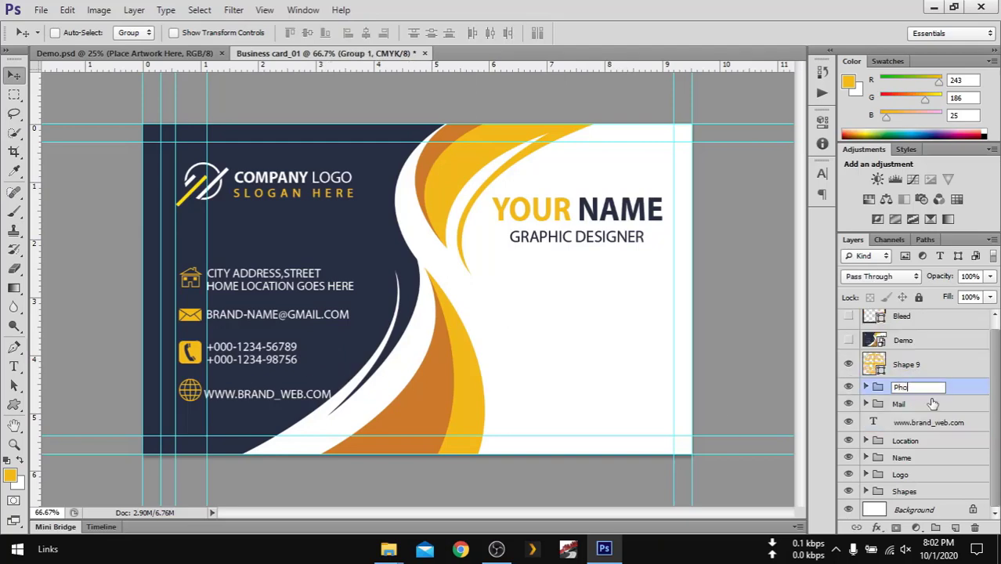
{"action": "type", "text": "ne"}
{"action": "key", "text": "Return"}
Group the globe icon Shape 9 with the web address as 'Web'
{"action": "left_click", "coordinate": [930, 424]}
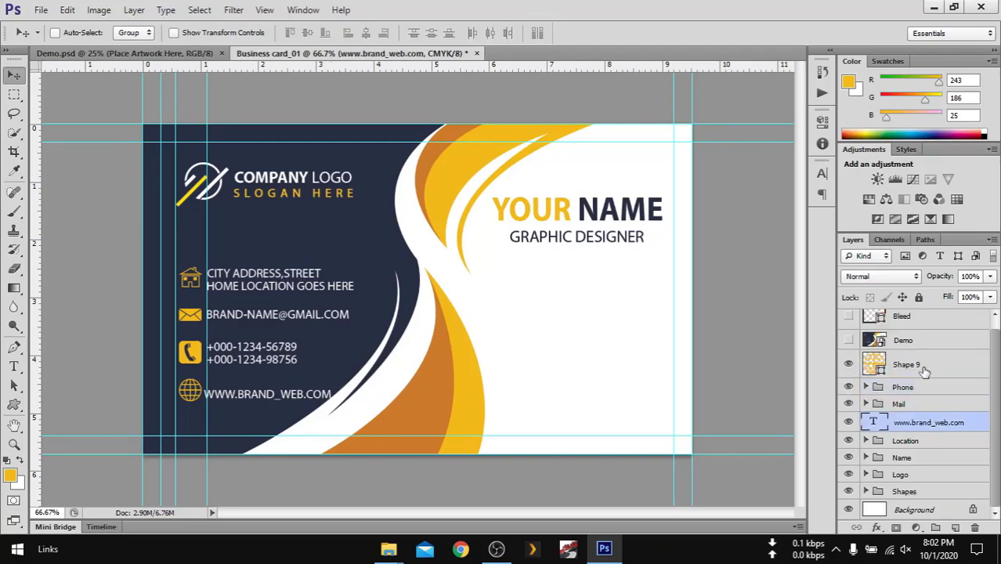
{"action": "left_click", "coordinate": [923, 369], "text": "ctrl"}
{"action": "key", "text": "ctrl+g"}
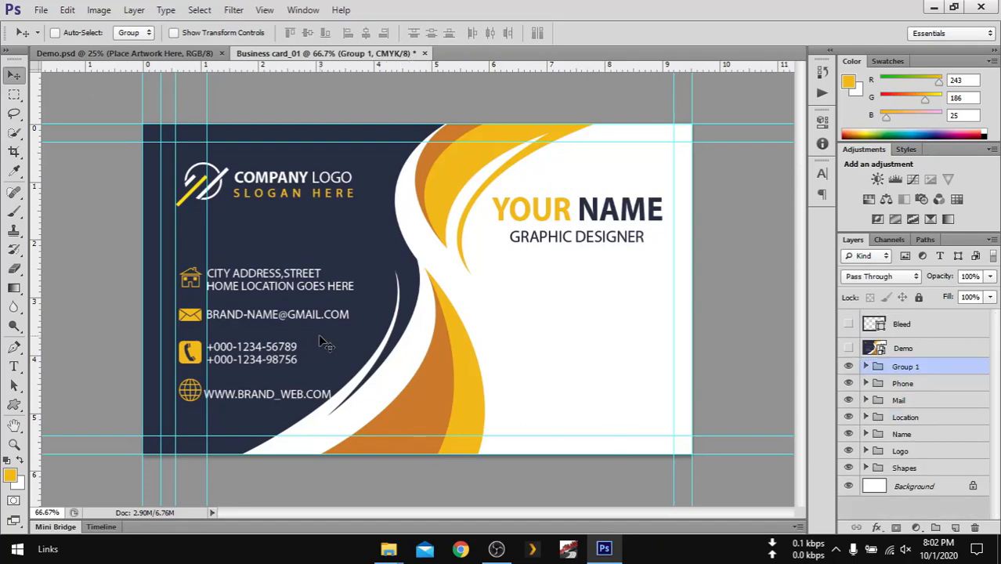
{"action": "double_click", "coordinate": [909, 368]}
{"action": "type", "text": "Web"}
{"action": "key", "text": "Return"}
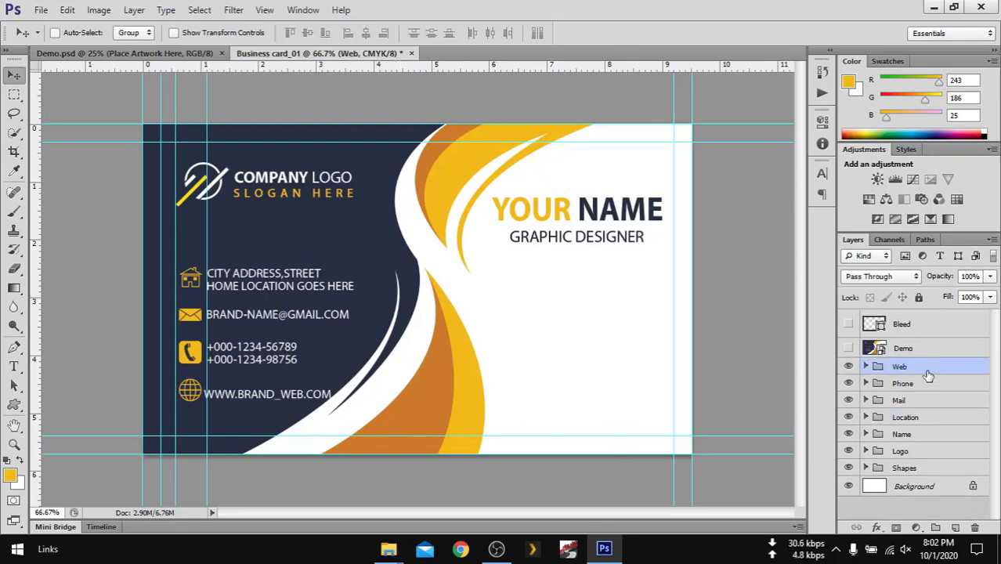
{"action": "left_click", "coordinate": [867, 366]}
{"action": "left_click", "coordinate": [940, 413]}
{"action": "left_click", "coordinate": [15, 365]}
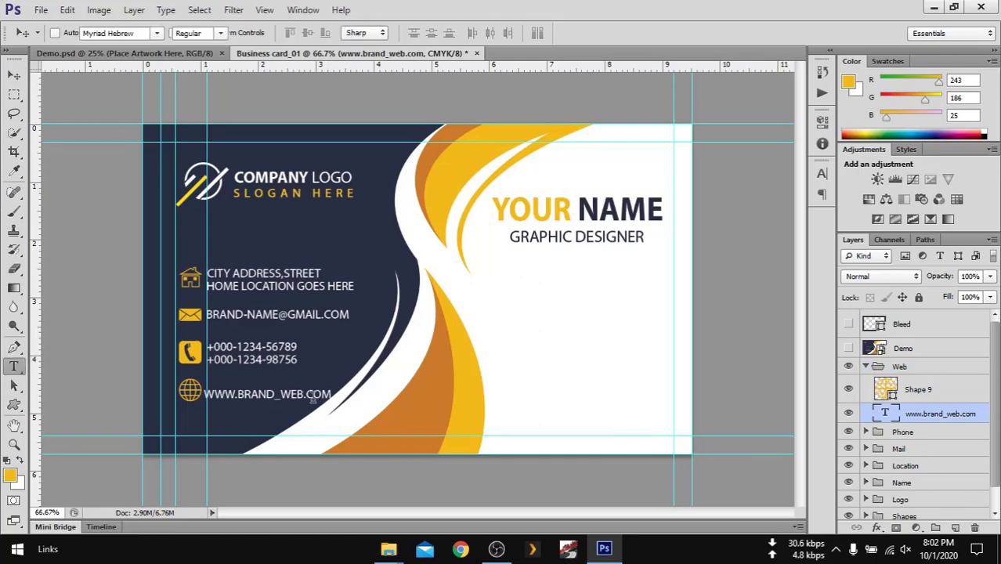
{"action": "left_click_drag", "start_coordinate": [332, 396], "coordinate": [205, 394]}
{"action": "left_click", "coordinate": [822, 173]}
{"action": "left_click", "coordinate": [717, 203]}
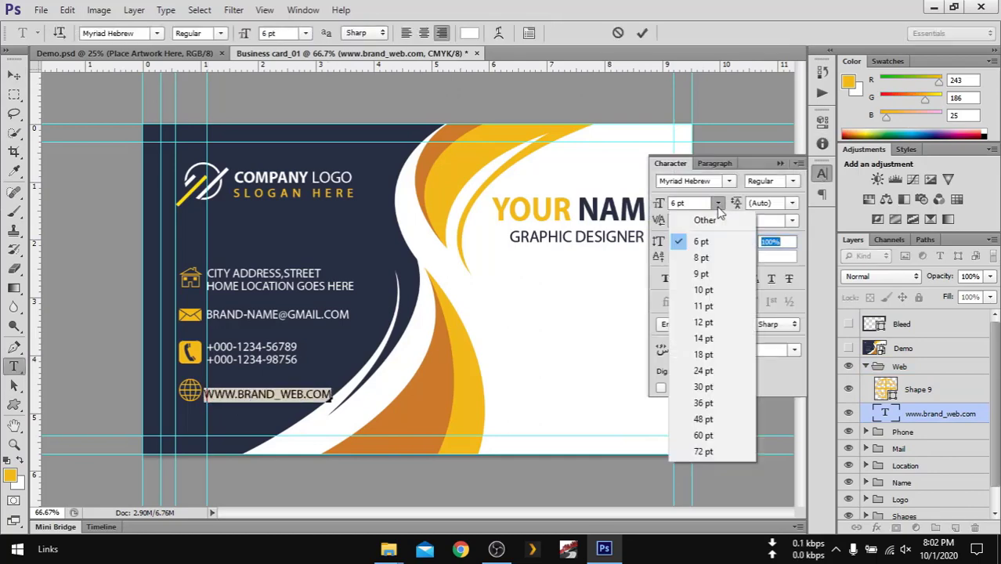
{"action": "left_click", "coordinate": [678, 203]}
{"action": "type", "text": "5.5"}
{"action": "key", "text": "Return"}
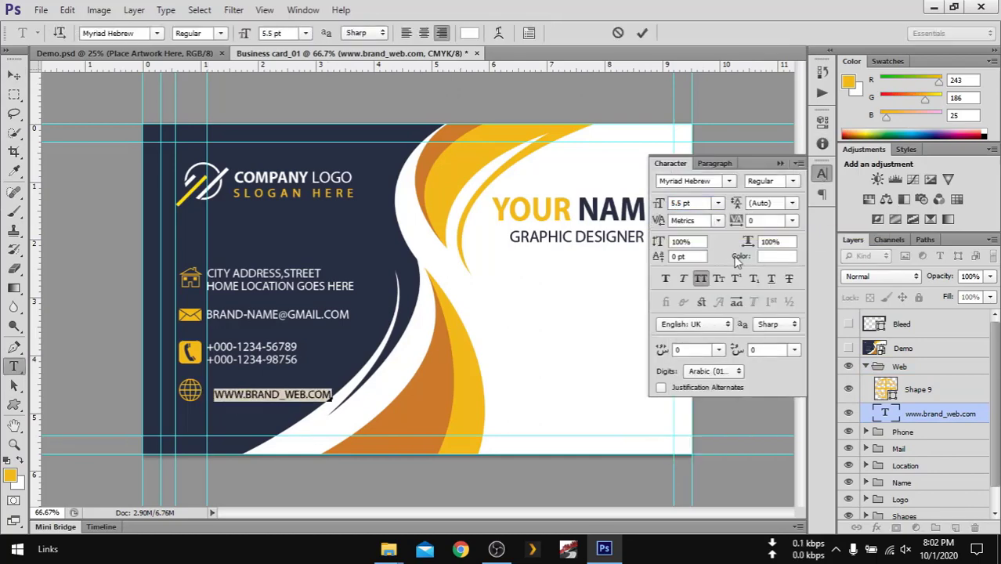
{"action": "left_click", "coordinate": [272, 396]}
Line the web address up beside its globe icon, then collapse the Web group
{"action": "left_click_drag", "start_coordinate": [298, 414], "coordinate": [290, 411]}
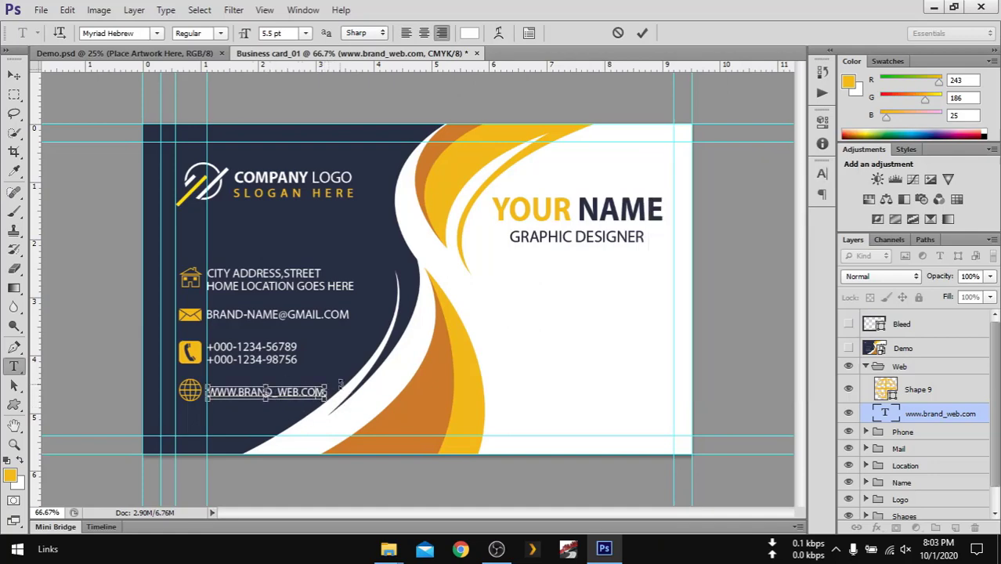
{"action": "left_click", "coordinate": [952, 392], "text": "ctrl"}
{"action": "key", "text": "v"}
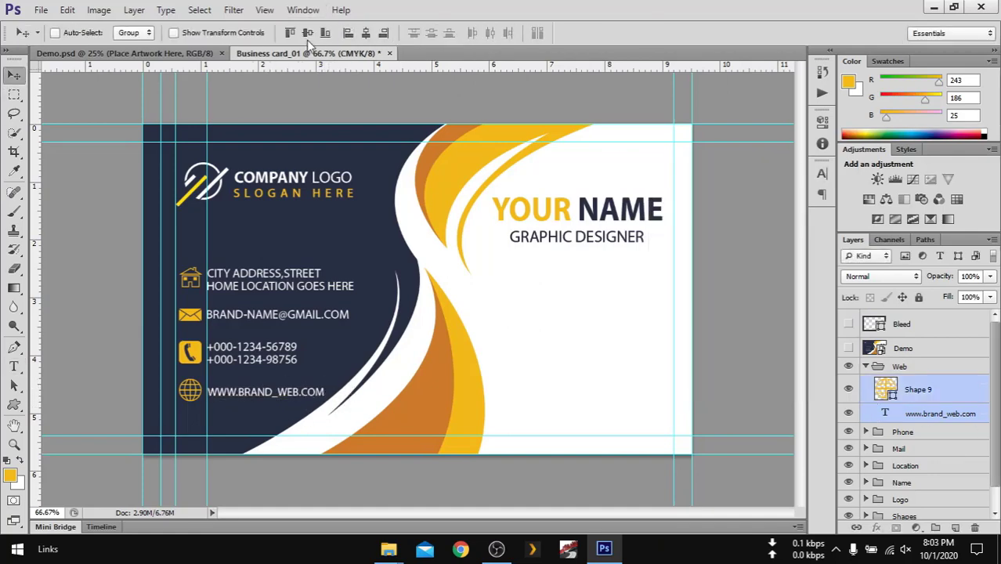
{"action": "key", "text": "Up"}
{"action": "key", "text": "Up"}
{"action": "key", "text": "Up"}
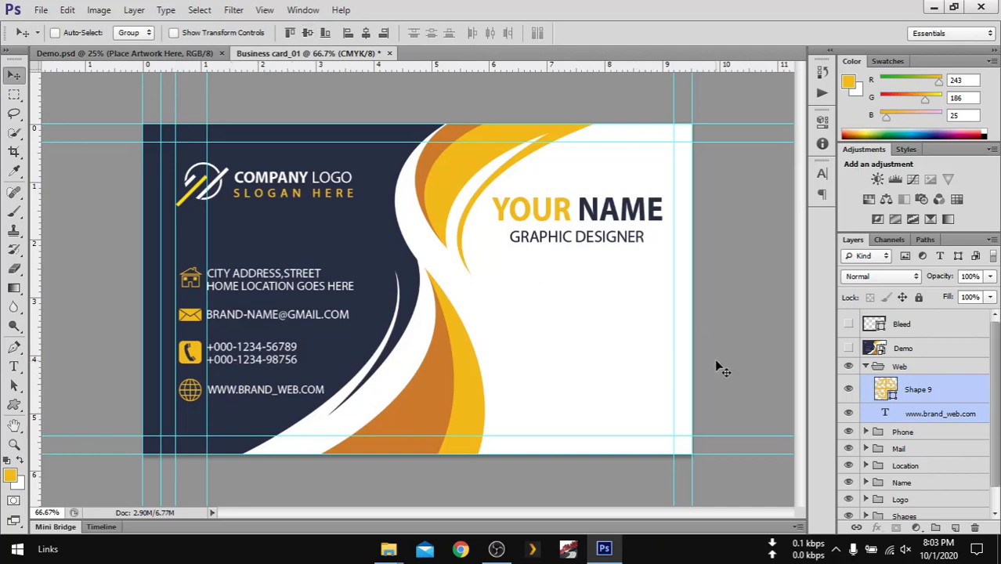
{"action": "left_click", "coordinate": [867, 367]}
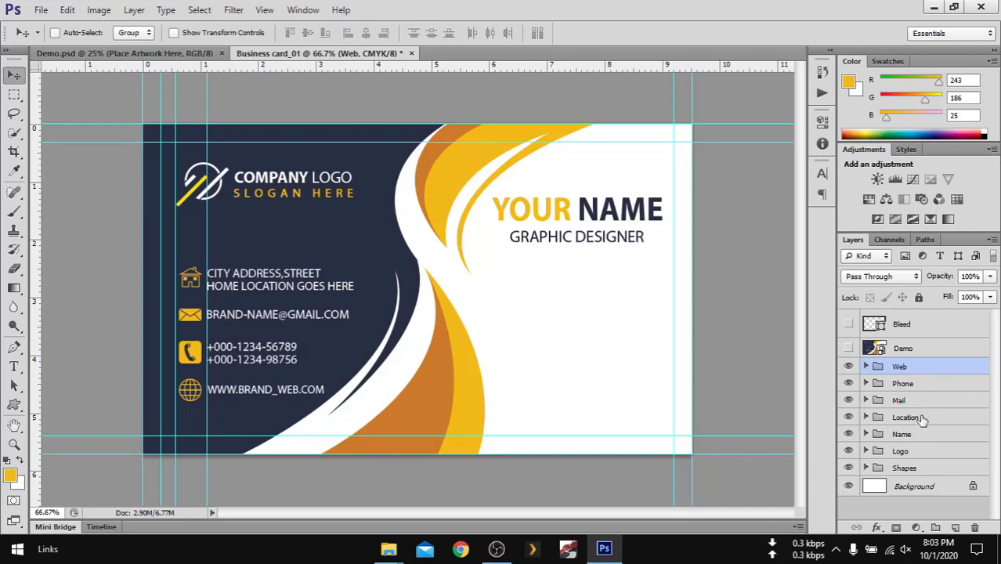
Reorder the groups: Name on top, then Logo, followed by Location, Mail and Phone
{"action": "left_click_drag", "start_coordinate": [922, 420], "coordinate": [923, 362]}
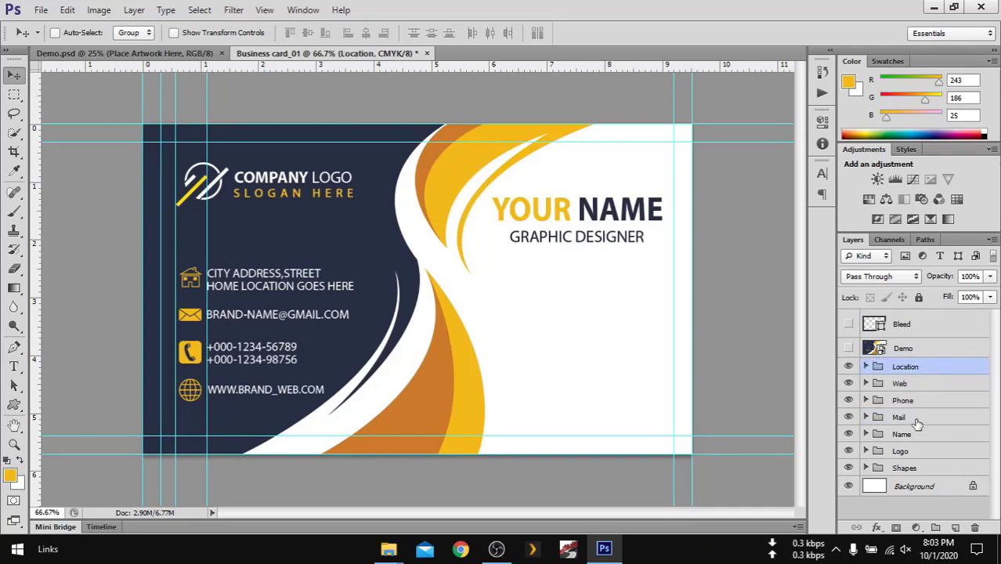
{"action": "mouse_move", "coordinate": [917, 423]}
{"action": "left_mouse_down"}
{"action": "mouse_move", "coordinate": [915, 384]}
{"action": "mouse_move", "coordinate": [913, 401]}
{"action": "left_mouse_up"}
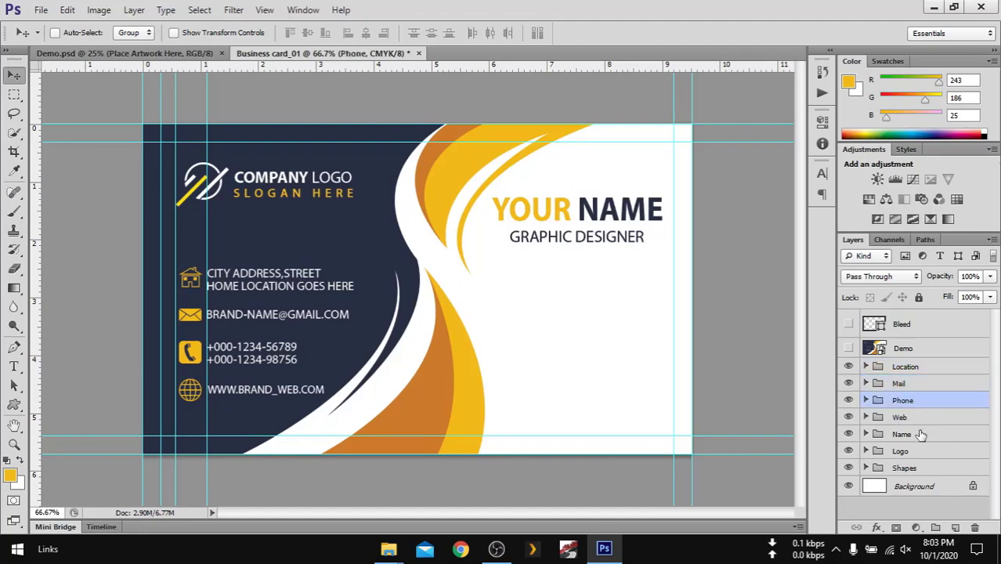
{"action": "left_click_drag", "start_coordinate": [921, 436], "coordinate": [916, 360]}
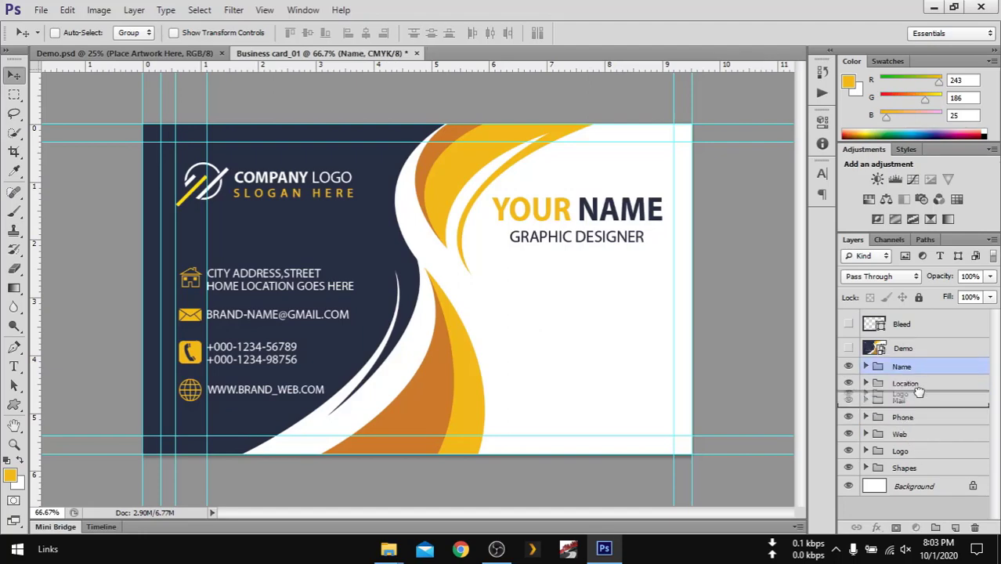
{"action": "left_click_drag", "start_coordinate": [909, 451], "coordinate": [915, 378]}
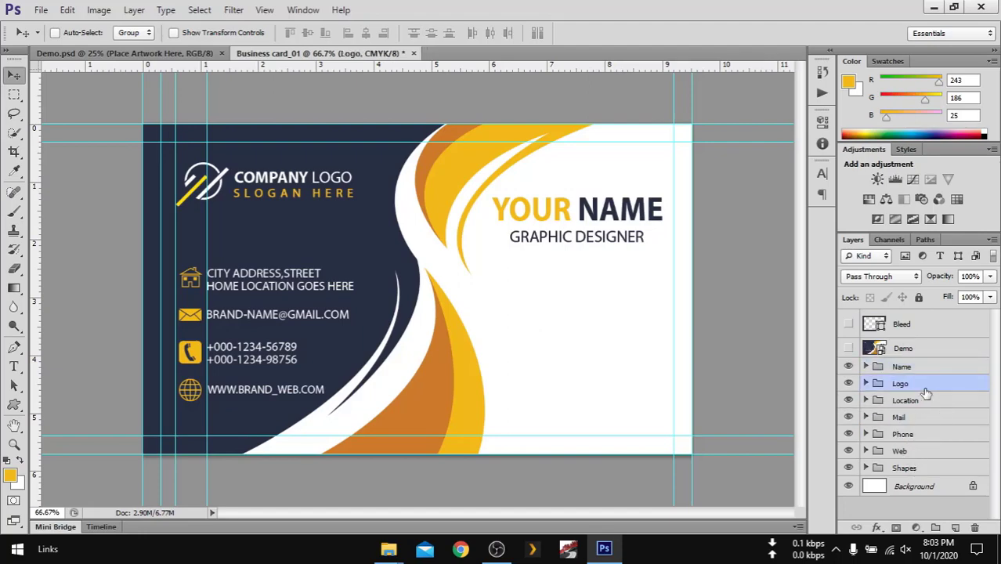
Group the Location, Mail, Phone and Web groups into a group named 'Details'
{"action": "left_click", "coordinate": [921, 453]}
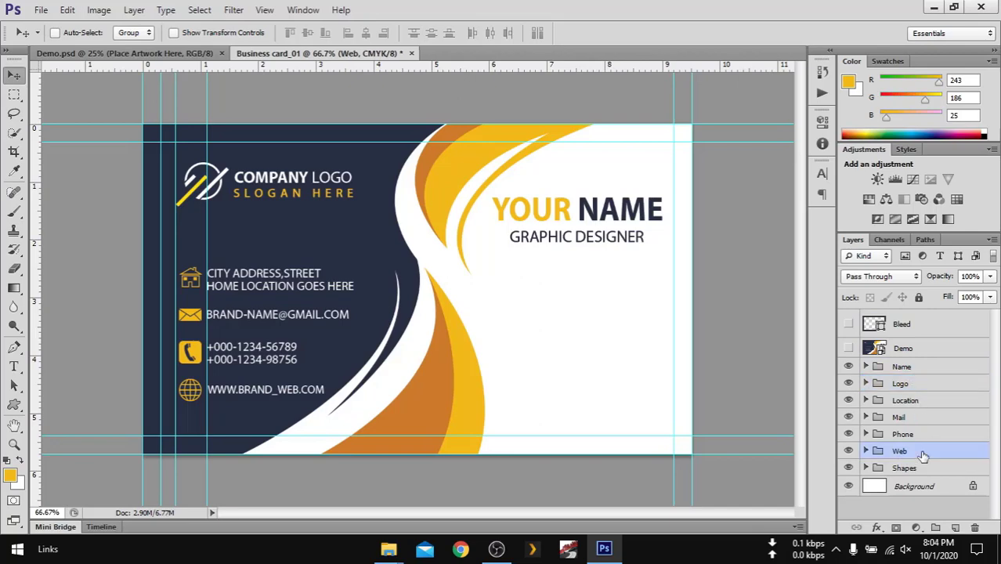
{"action": "left_click", "coordinate": [923, 401], "text": "shift"}
{"action": "key", "text": "ctrl+g"}
{"action": "double_click", "coordinate": [934, 400]}
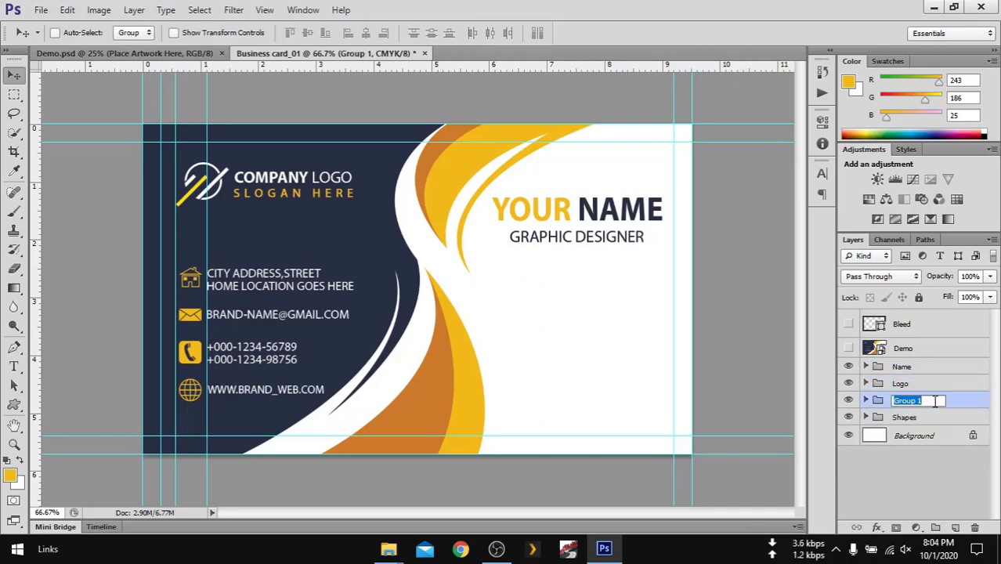
{"action": "type", "text": "tail"}
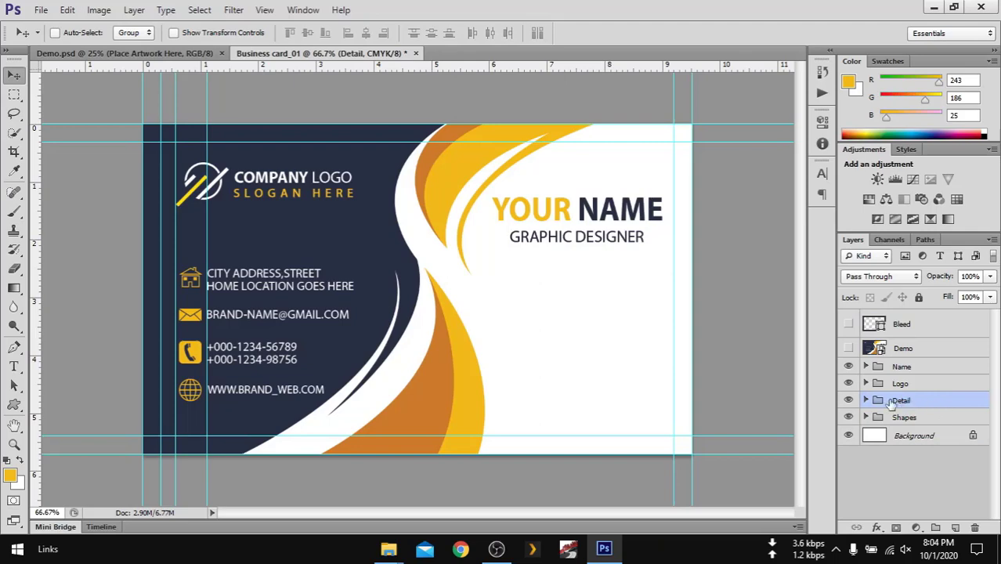
{"action": "type", "text": "s"}
{"action": "key", "text": "Return"}
Remove two vertical guides and place the QR-2 image from the Card Icon folder onto the card
{"action": "left_click_drag", "start_coordinate": [206, 252], "coordinate": [24, 258]}
{"action": "left_click_drag", "start_coordinate": [175, 270], "coordinate": [23, 271]}
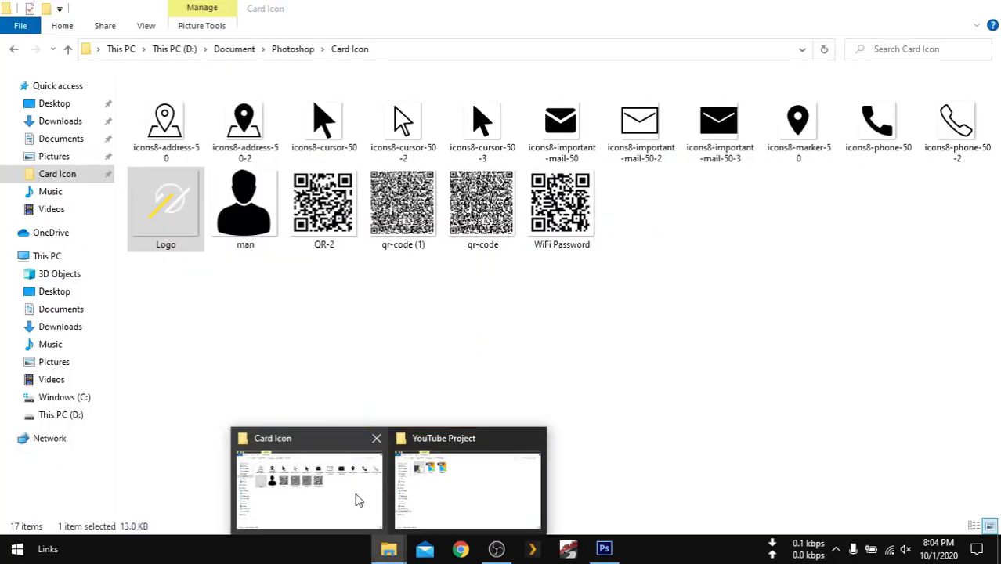
{"action": "mouse_move", "coordinate": [389, 549]}
{"action": "left_click", "coordinate": [357, 497]}
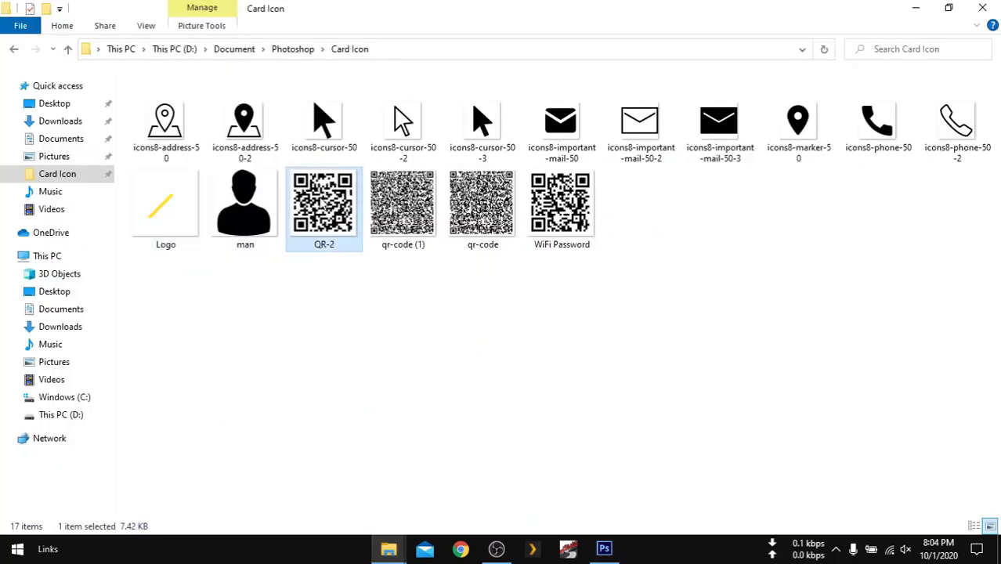
{"action": "mouse_move", "coordinate": [322, 204]}
{"action": "left_mouse_down"}
{"action": "mouse_move", "coordinate": [623, 458]}
{"action": "mouse_move", "coordinate": [343, 213]}
{"action": "left_mouse_up"}
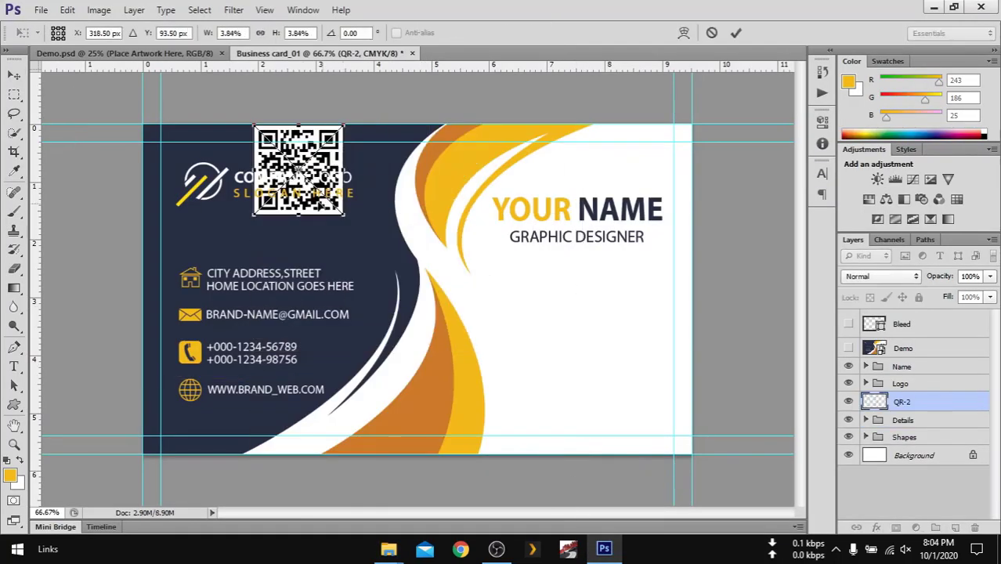
Move the QR code to the lower-right white area and draw a no-fill, navy 2 pt square frame around it
{"action": "left_click_drag", "start_coordinate": [319, 168], "coordinate": [607, 345]}
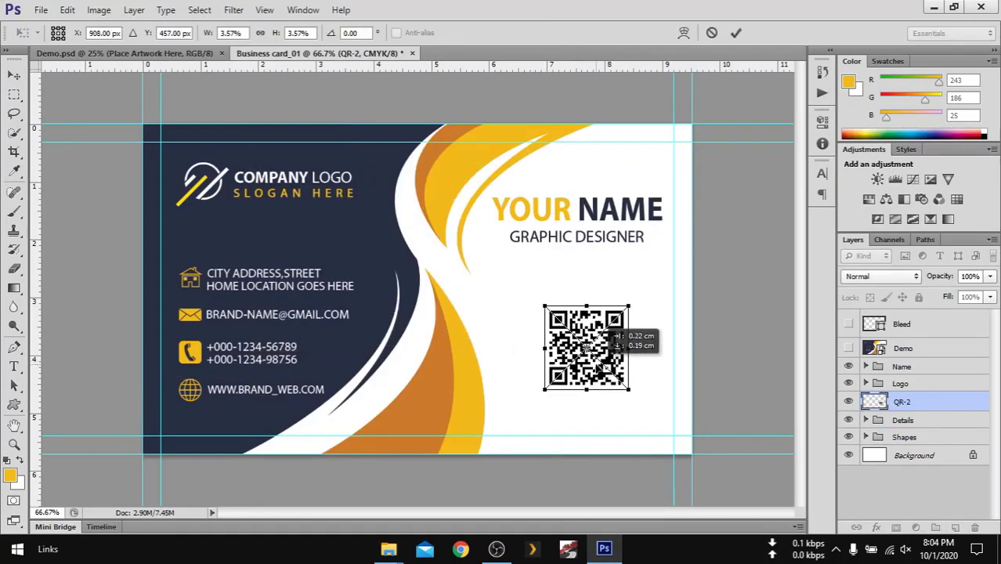
{"action": "key", "text": "Return"}
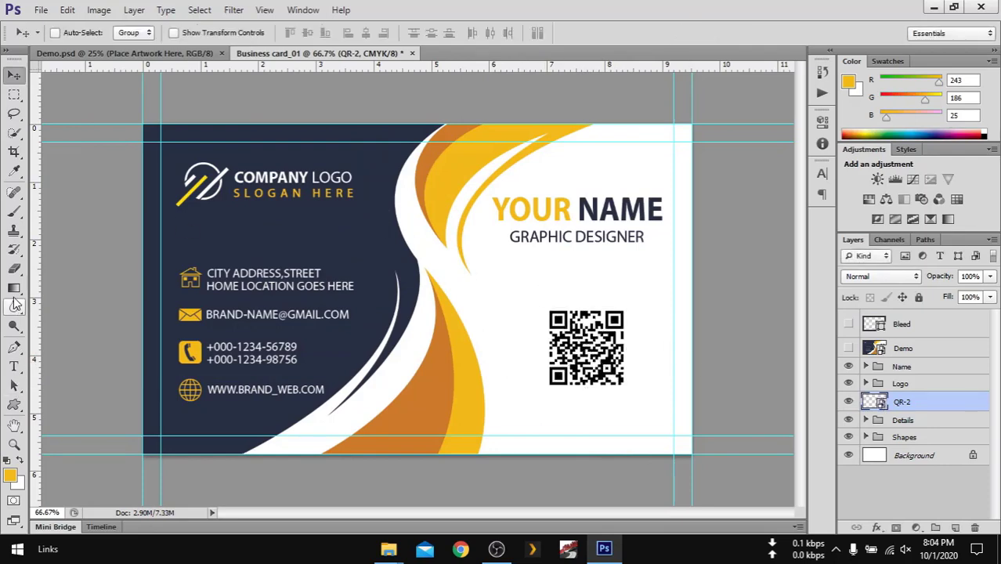
{"action": "left_click", "coordinate": [14, 405]}
{"action": "left_click", "coordinate": [134, 33]}
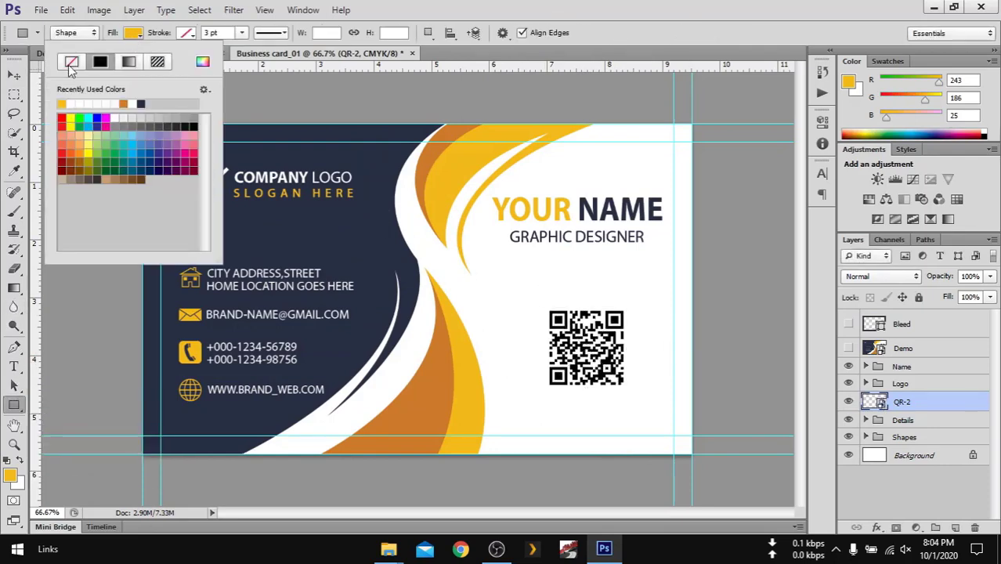
{"action": "left_click", "coordinate": [70, 63]}
{"action": "left_click", "coordinate": [186, 33]}
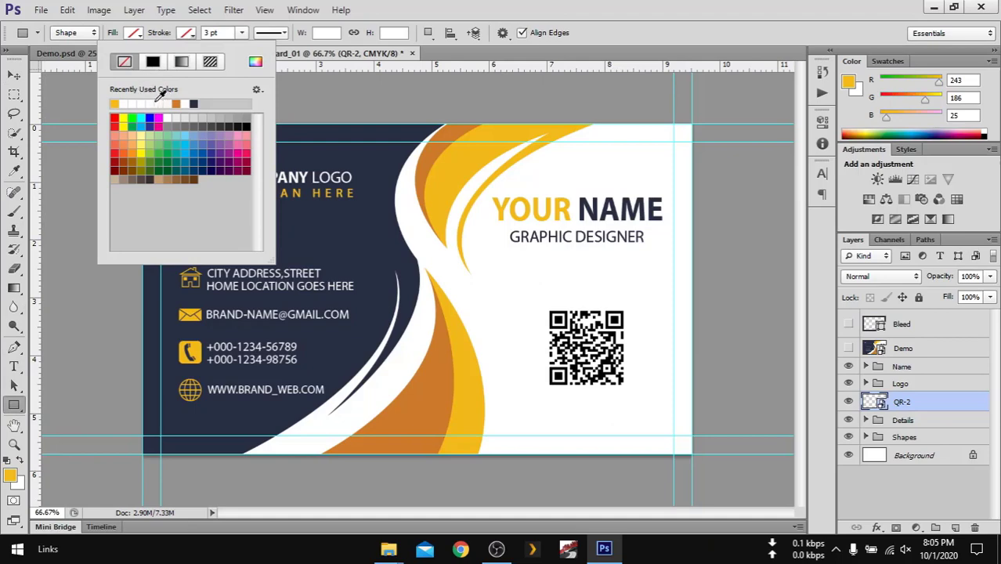
{"action": "left_click", "coordinate": [194, 103]}
{"action": "left_click", "coordinate": [242, 33]}
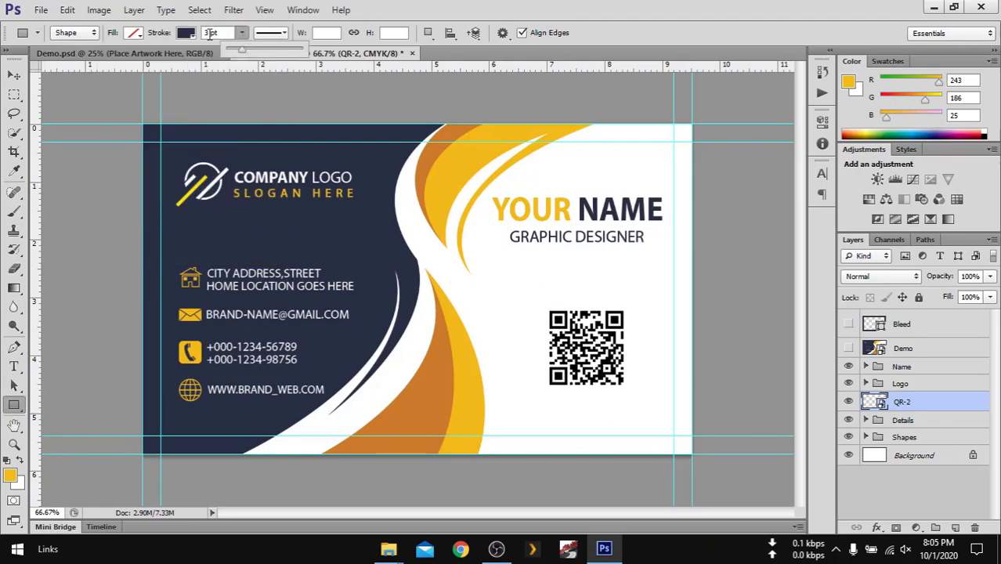
{"action": "type", "text": "2"}
{"action": "key", "text": "Return"}
{"action": "left_click_drag", "start_coordinate": [546, 308], "coordinate": [631, 395]}
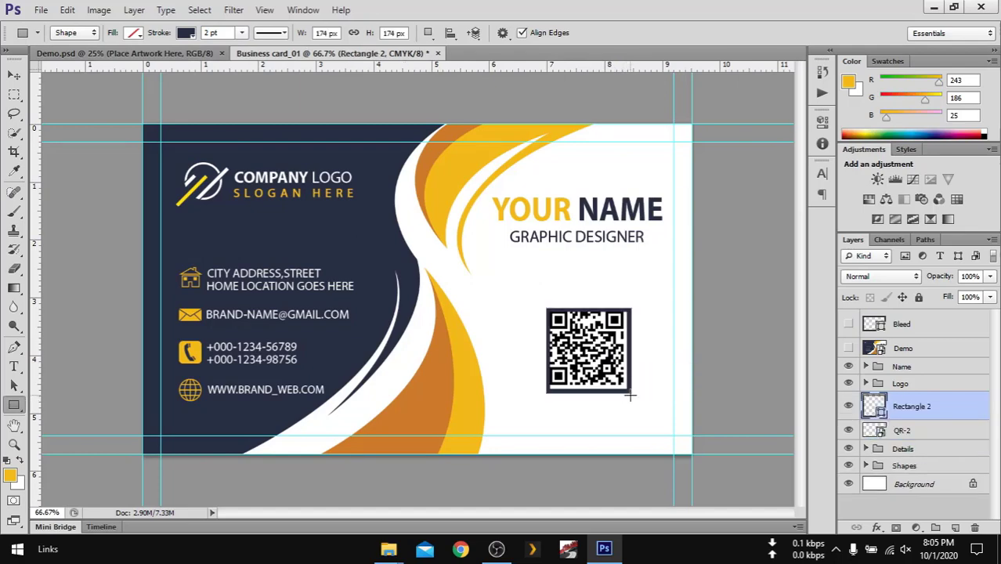
Centre the QR code inside its frame
{"action": "left_click", "coordinate": [929, 433], "text": "shift"}
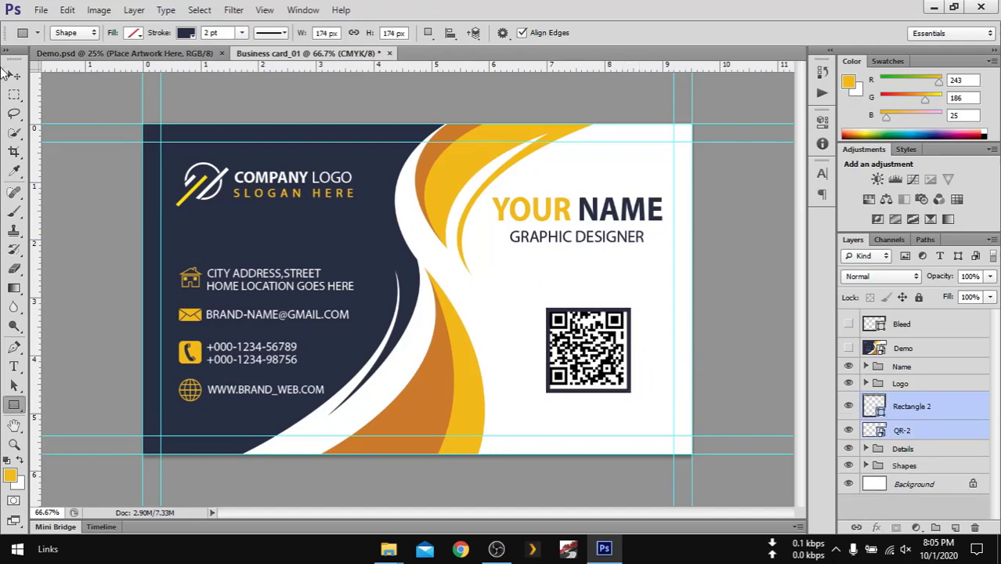
{"action": "left_click", "coordinate": [14, 74]}
{"action": "left_click", "coordinate": [307, 32]}
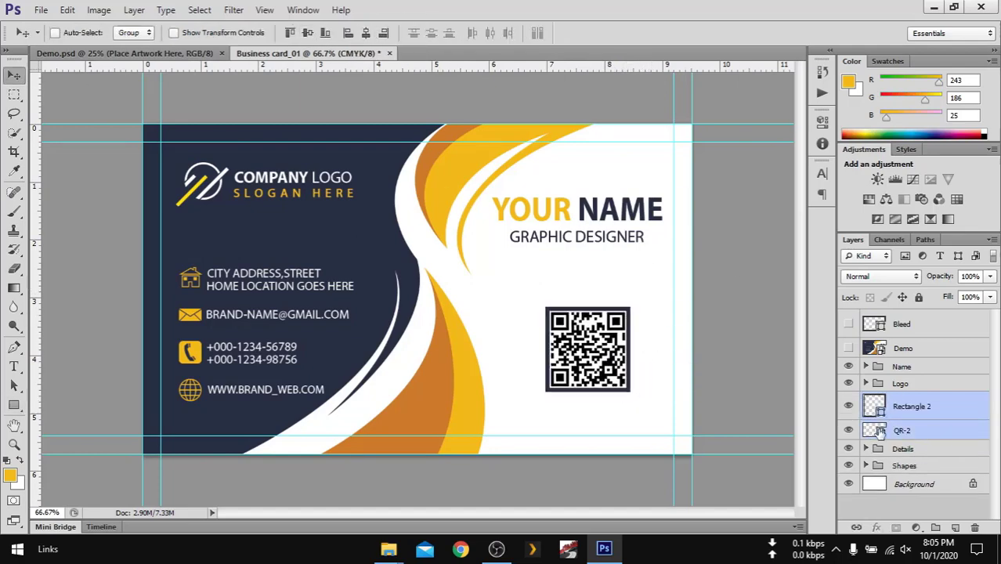
{"action": "left_click", "coordinate": [849, 406]}
Lower the frame's opacity to 67%, then set the QR code and frame to about 72%
{"action": "left_click", "coordinate": [990, 277]}
{"action": "left_click_drag", "start_coordinate": [952, 294], "coordinate": [971, 296]}
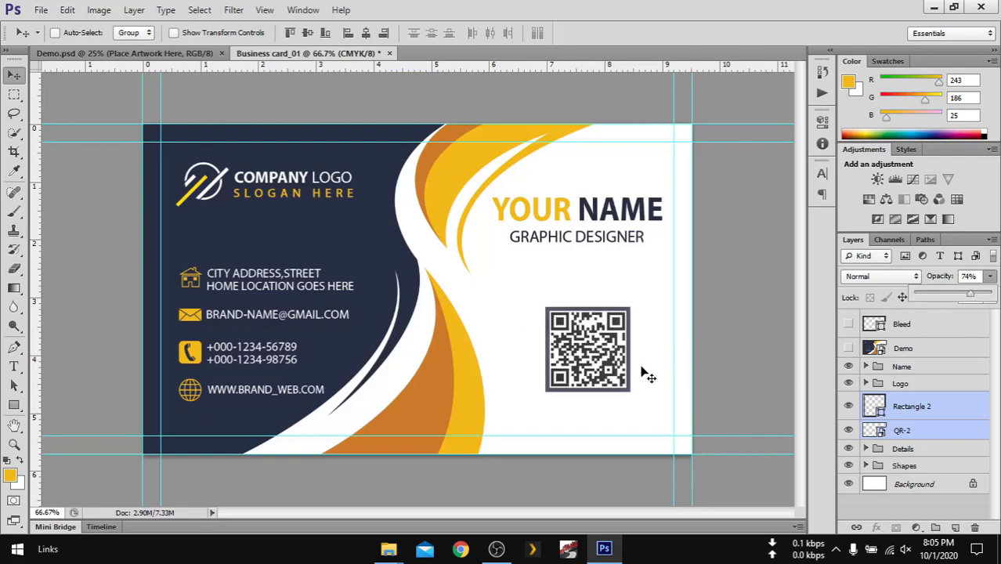
{"action": "left_click", "coordinate": [898, 413]}
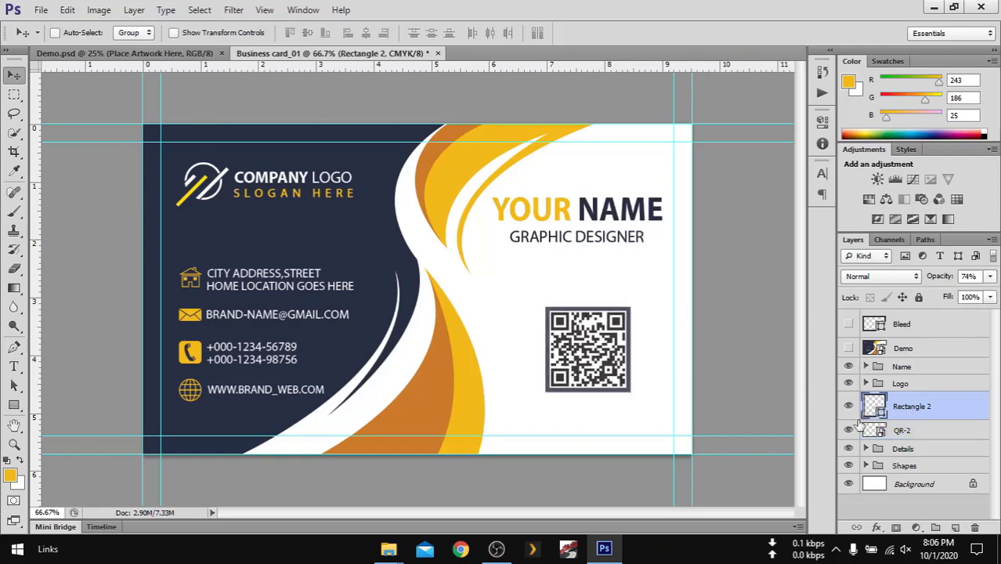
{"action": "left_click", "coordinate": [990, 276]}
{"action": "left_click_drag", "start_coordinate": [975, 297], "coordinate": [970, 298]}
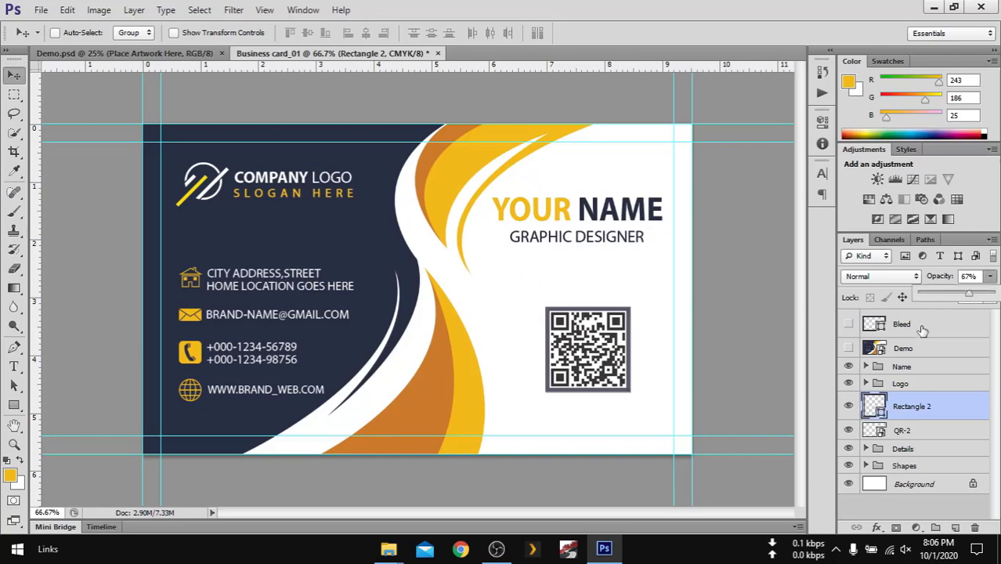
{"action": "left_click", "coordinate": [926, 430], "text": "shift"}
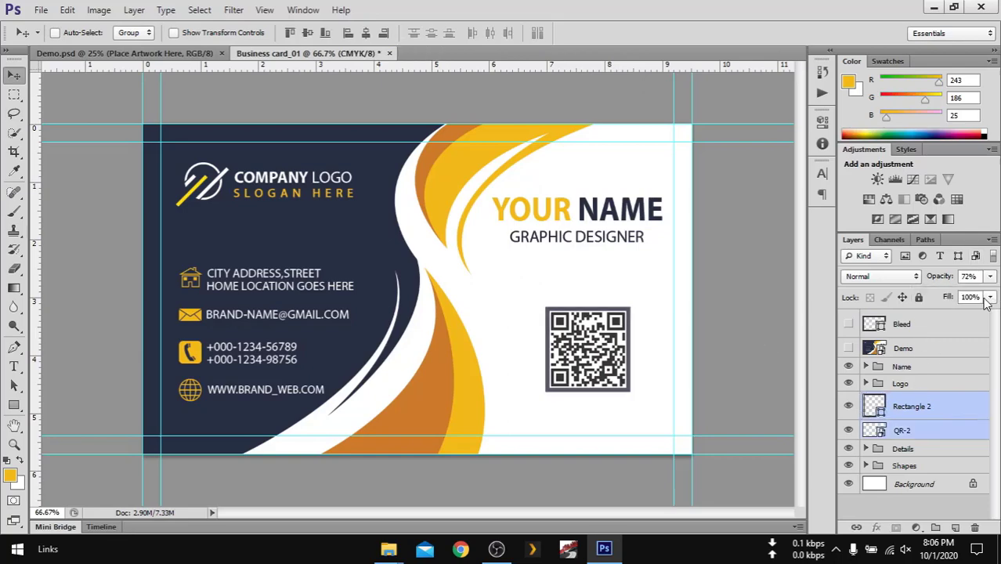
{"action": "left_click_drag", "start_coordinate": [990, 275], "coordinate": [978, 286]}
Set the QR code and frame to 75% opacity and group them as 'Qr Code'
{"action": "left_click", "coordinate": [971, 275]}
{"action": "key", "text": "BackSpace"}
{"action": "type", "text": "5"}
{"action": "key", "text": "ctrl+g"}
{"action": "key", "text": "q"}
{"action": "key", "text": "r"}
{"action": "double_click", "coordinate": [908, 400]}
{"action": "type", "text": "Q"}
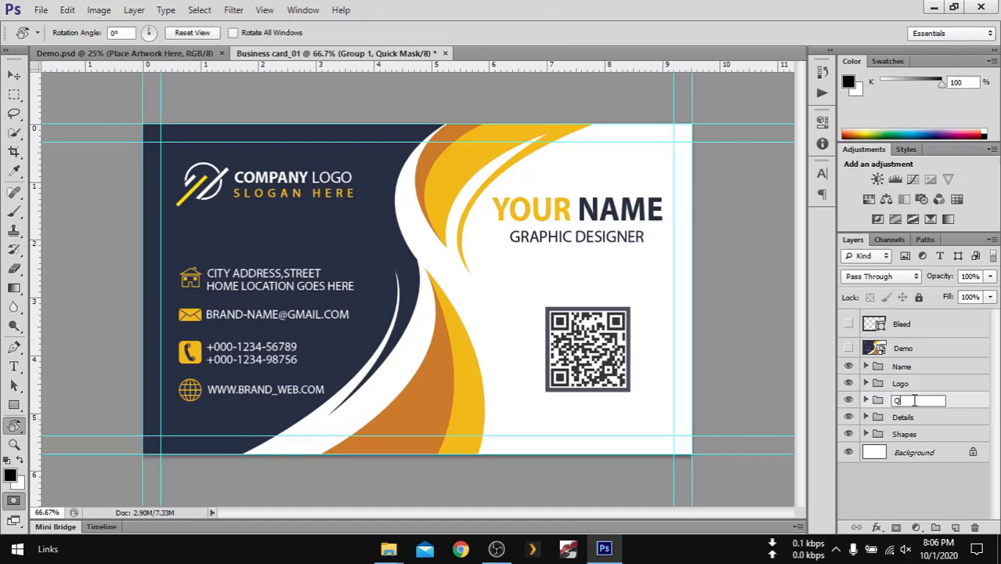
{"action": "key", "text": "Return"}
Move the Qr Code group above Logo and centre it horizontally under the Name group
{"action": "left_click_drag", "start_coordinate": [913, 400], "coordinate": [909, 381]}
{"action": "key", "text": "q"}
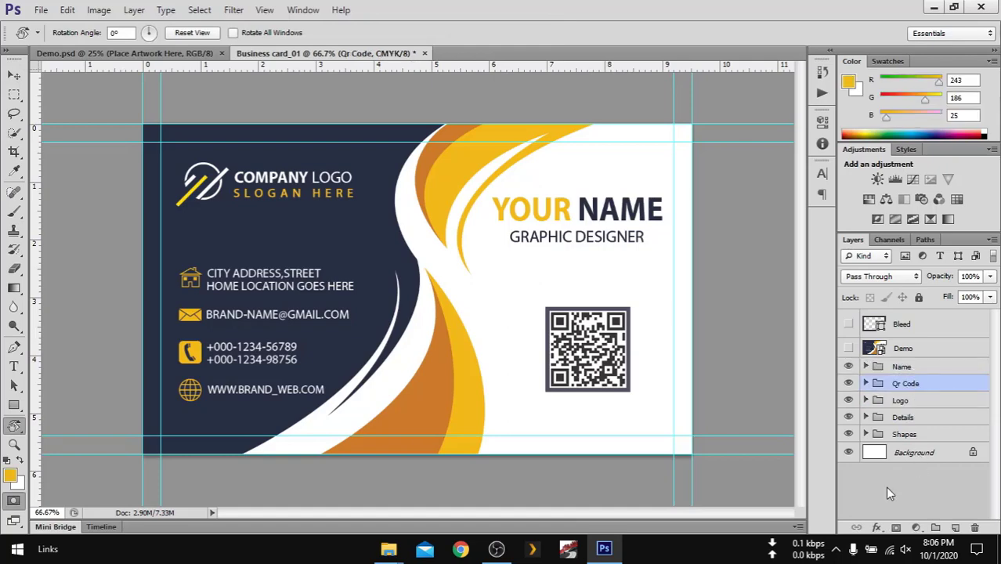
{"action": "left_click", "coordinate": [849, 348]}
{"action": "left_click", "coordinate": [901, 366], "text": "ctrl"}
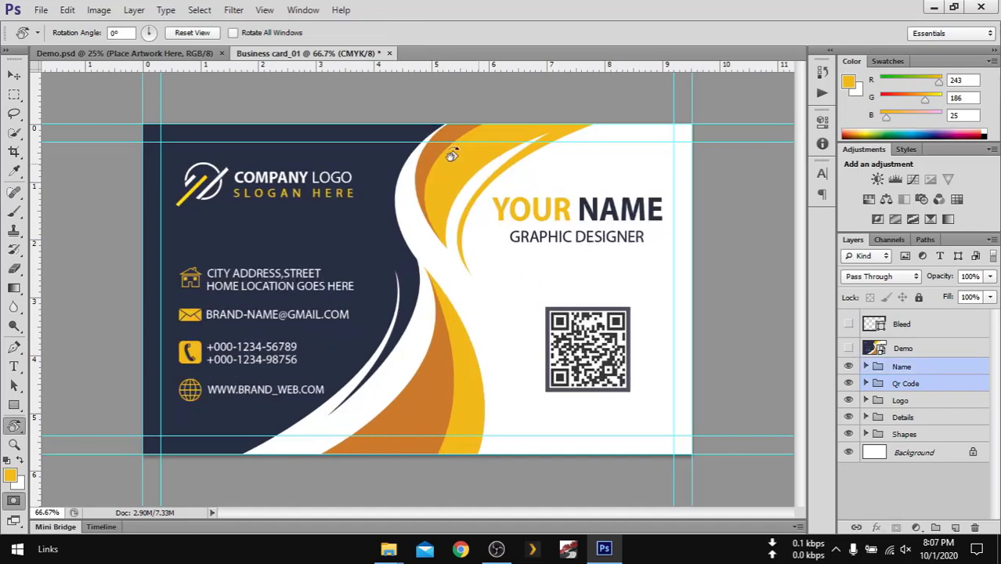
{"action": "key", "text": "v"}
{"action": "left_click", "coordinate": [366, 33]}
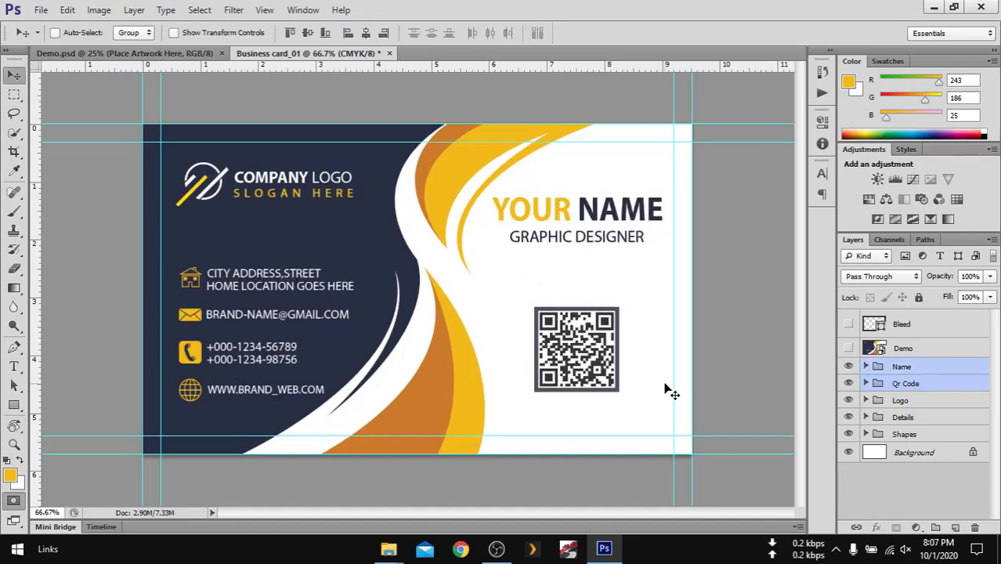
{"action": "key", "text": "q"}
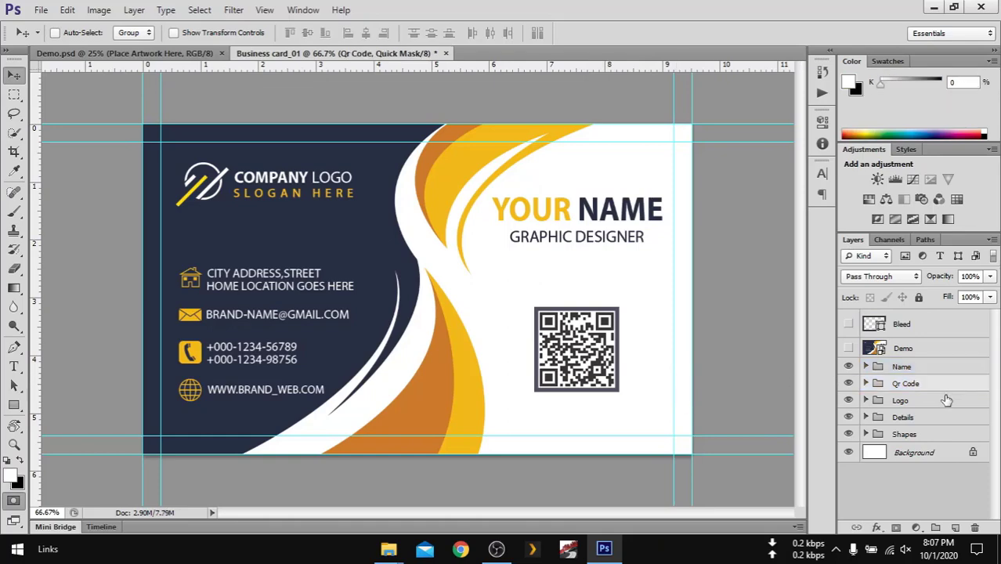
{"action": "key", "text": "q"}
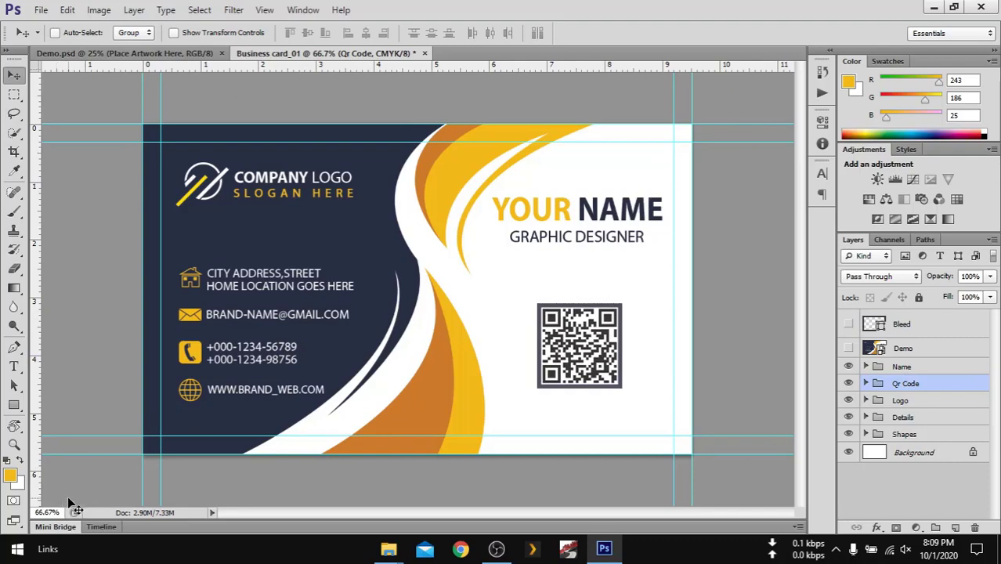
Group the Name through Shapes groups into a group named 'Front', then select the Background layer
{"action": "left_click", "coordinate": [927, 368]}
{"action": "left_click", "coordinate": [907, 437], "text": "shift"}
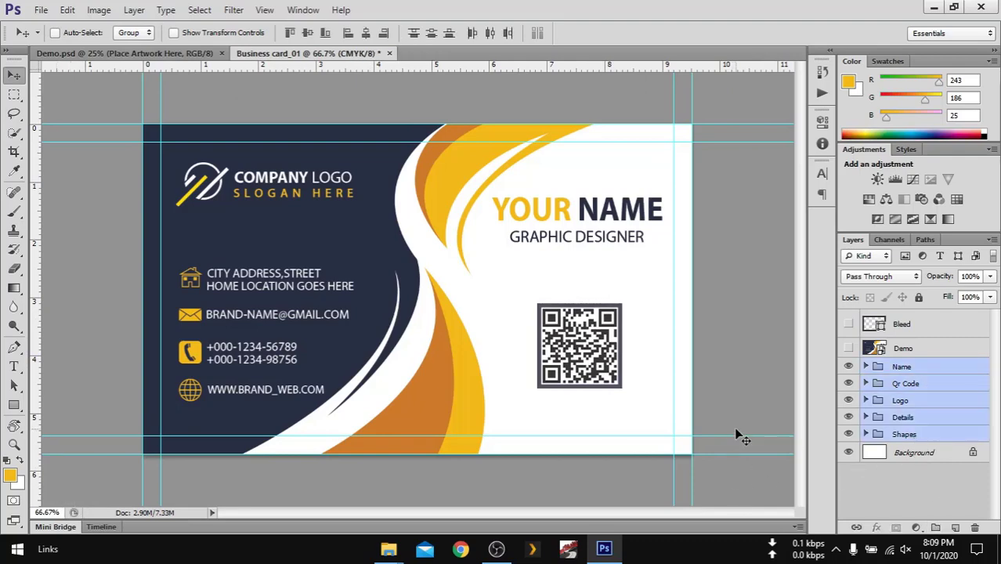
{"action": "key", "text": "ctrl+g"}
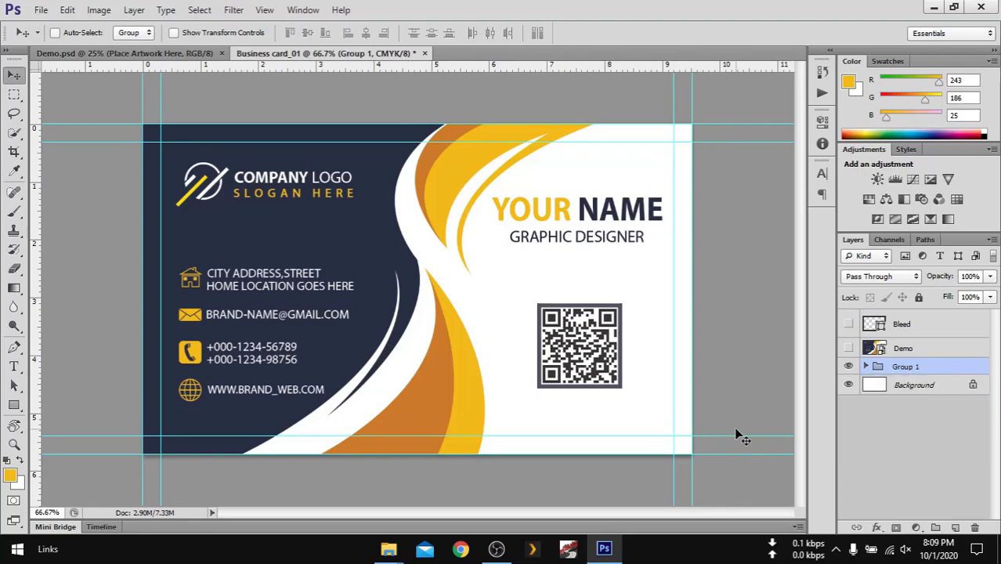
{"action": "double_click", "coordinate": [917, 368]}
{"action": "type", "text": "Front"}
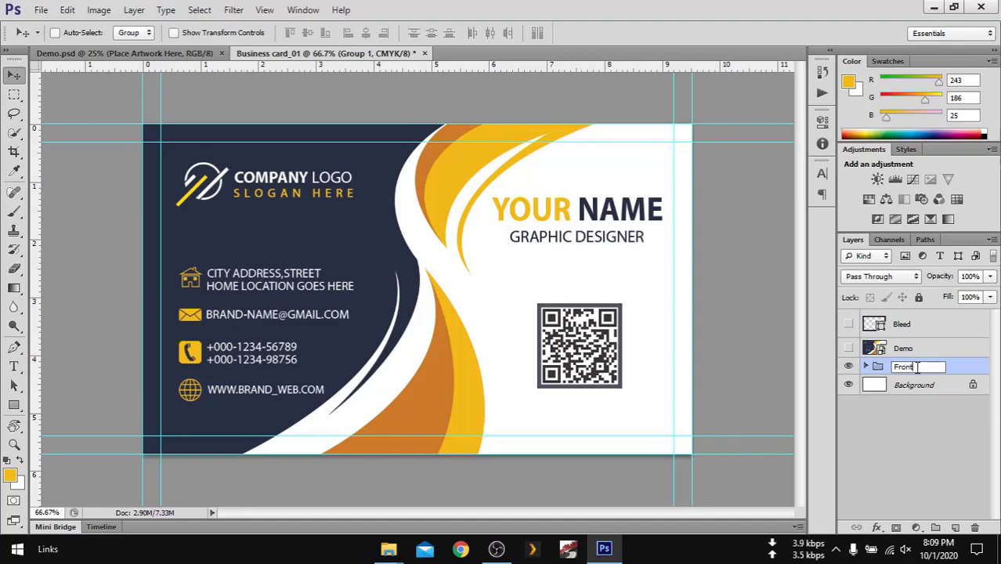
{"action": "key", "text": "Return"}
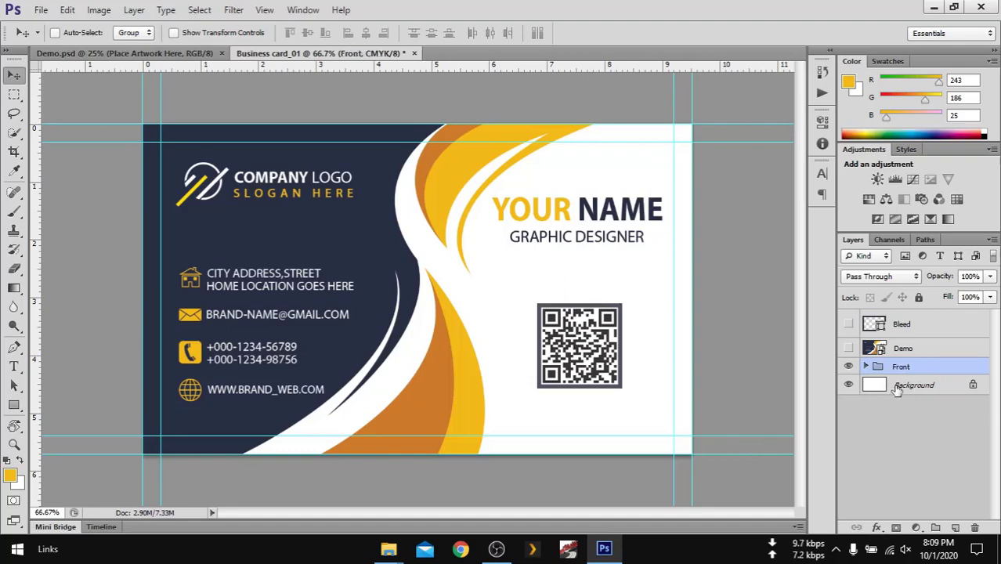
{"action": "left_click", "coordinate": [898, 388]}
Hide the Front group, add a new layer, and draw a rectangle covering the whole card
{"action": "left_click", "coordinate": [848, 367]}
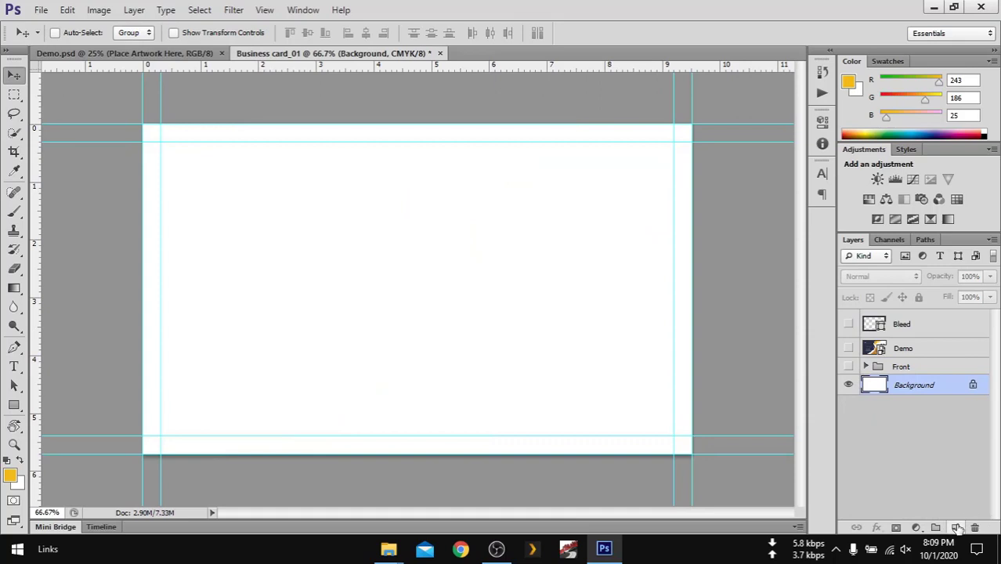
{"action": "left_click", "coordinate": [956, 527]}
{"action": "left_click", "coordinate": [14, 405]}
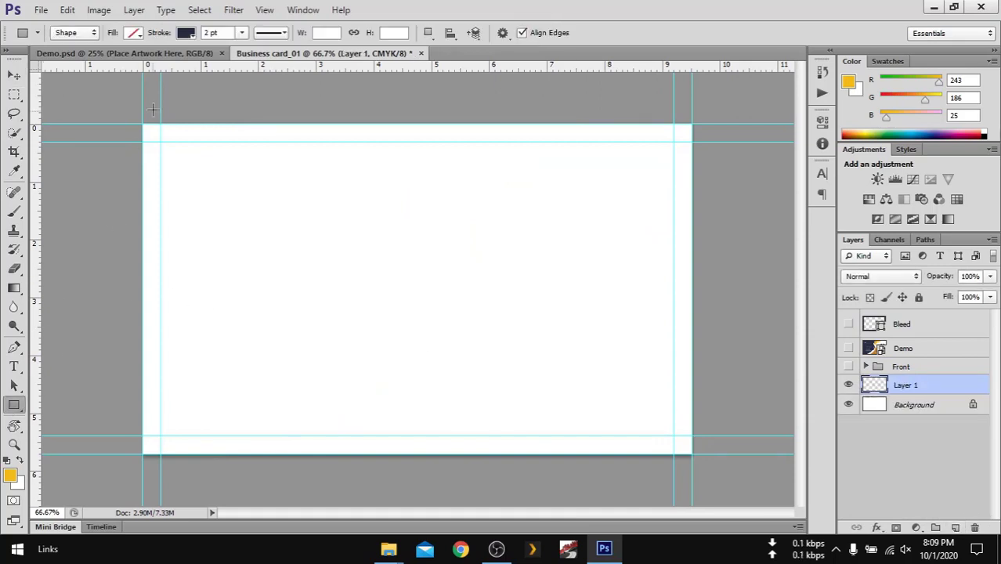
{"action": "left_click_drag", "start_coordinate": [137, 126], "coordinate": [691, 453]}
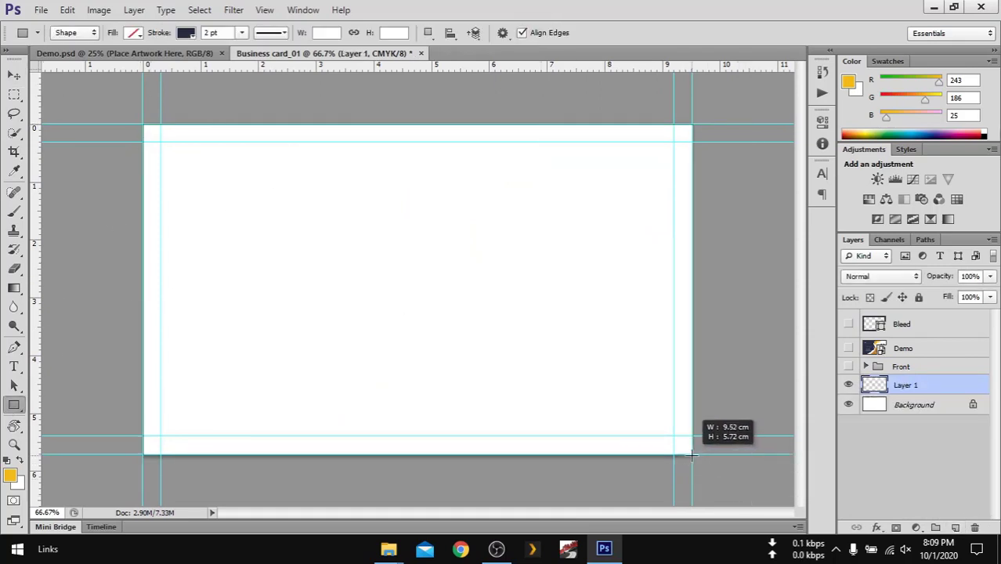
Give the rectangle a dark navy fill and no stroke
{"action": "left_click", "coordinate": [135, 33]}
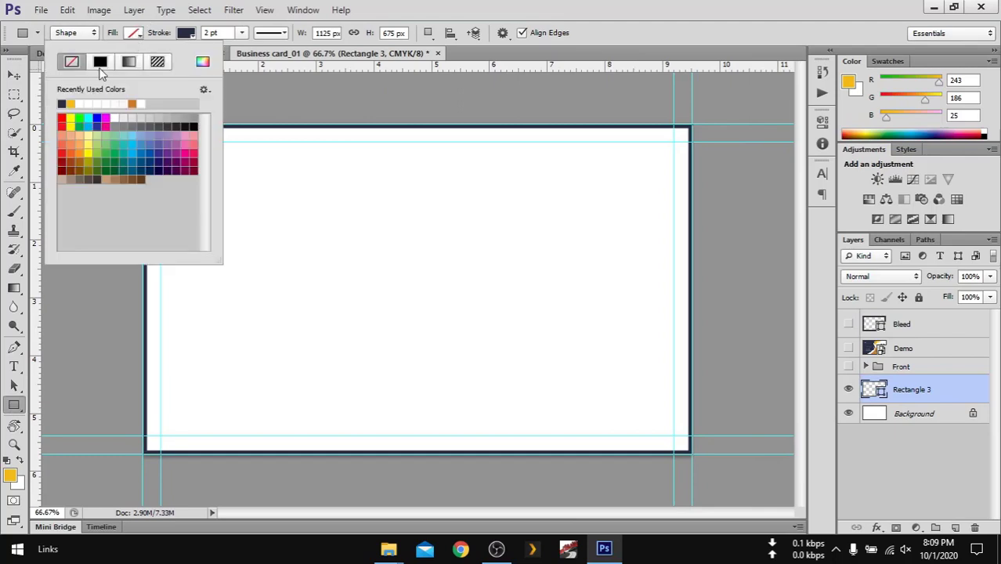
{"action": "left_click", "coordinate": [63, 99]}
{"action": "left_click", "coordinate": [132, 33]}
{"action": "left_click", "coordinate": [124, 61]}
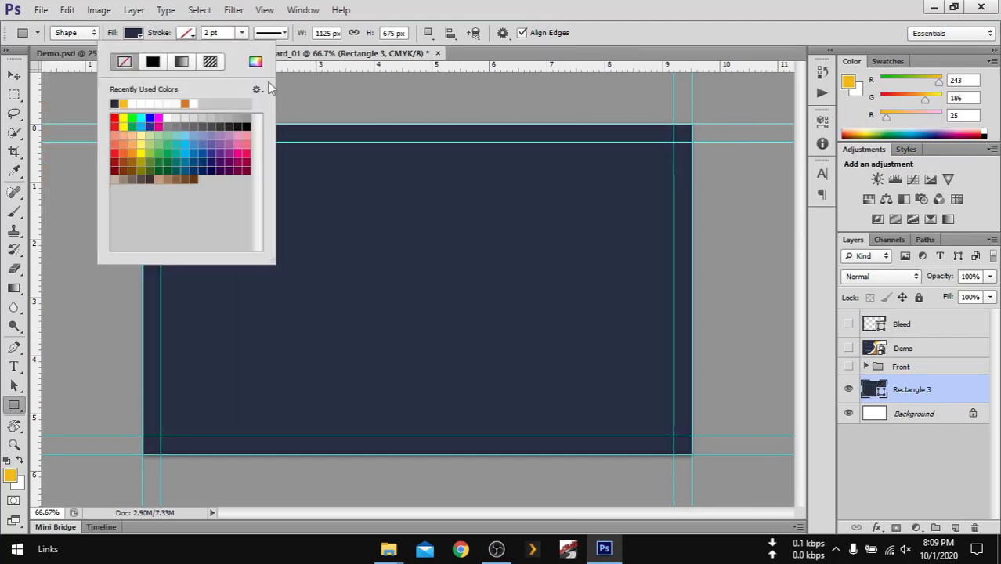
{"action": "left_click", "coordinate": [506, 235]}
{"action": "left_click", "coordinate": [456, 226]}
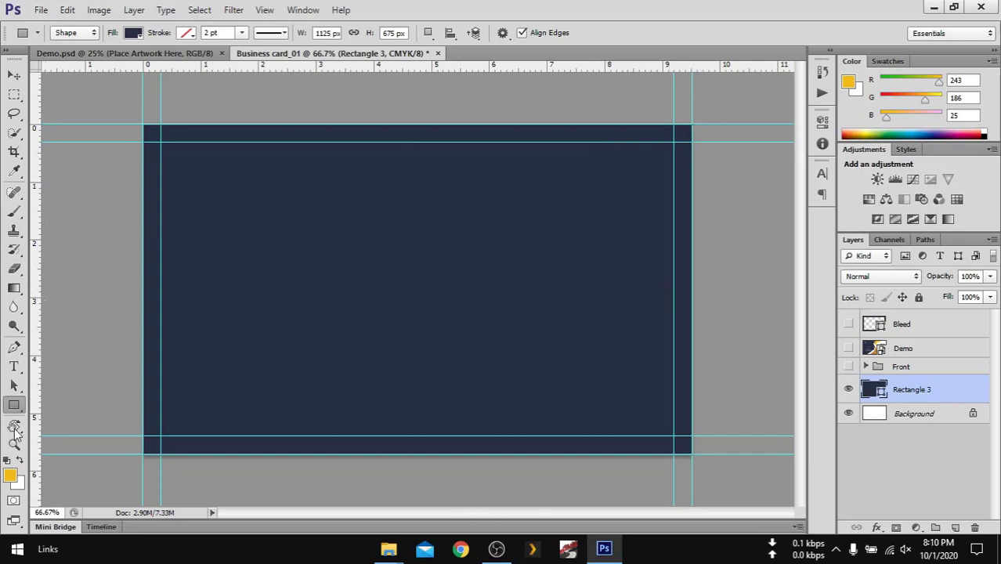
{"action": "right_click", "coordinate": [12, 408]}
{"action": "left_click", "coordinate": [63, 479]}
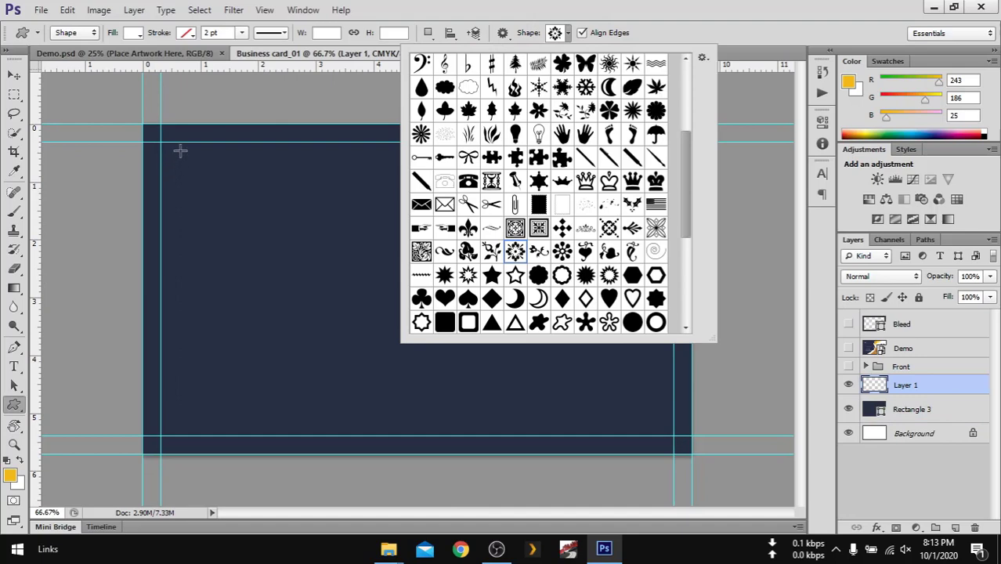
Draw a large white custom-shape flower at the card's left edge, centred vertically
{"action": "left_click_drag", "start_coordinate": [180, 151], "coordinate": [470, 442]}
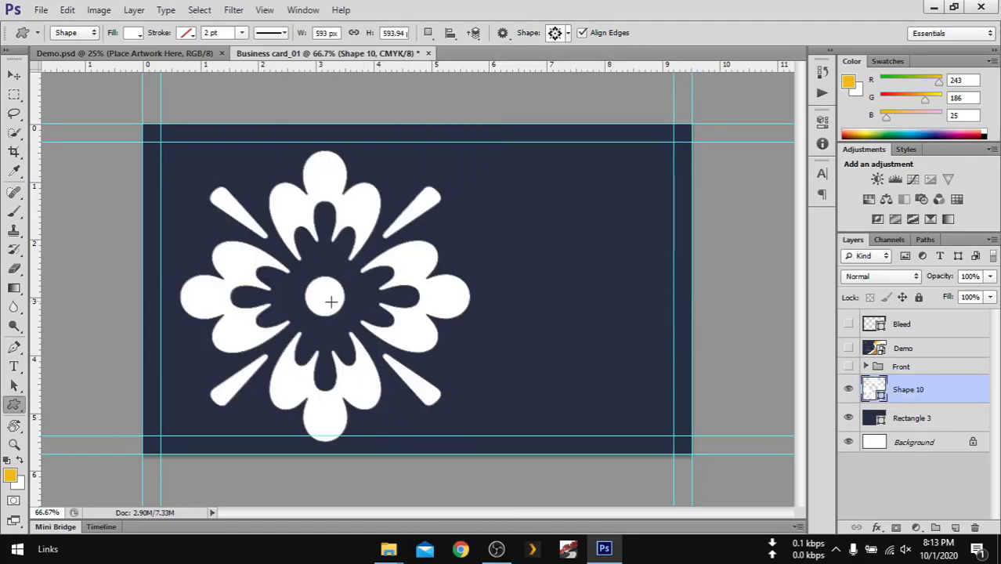
{"action": "key", "text": "v"}
{"action": "left_click_drag", "start_coordinate": [326, 295], "coordinate": [162, 287]}
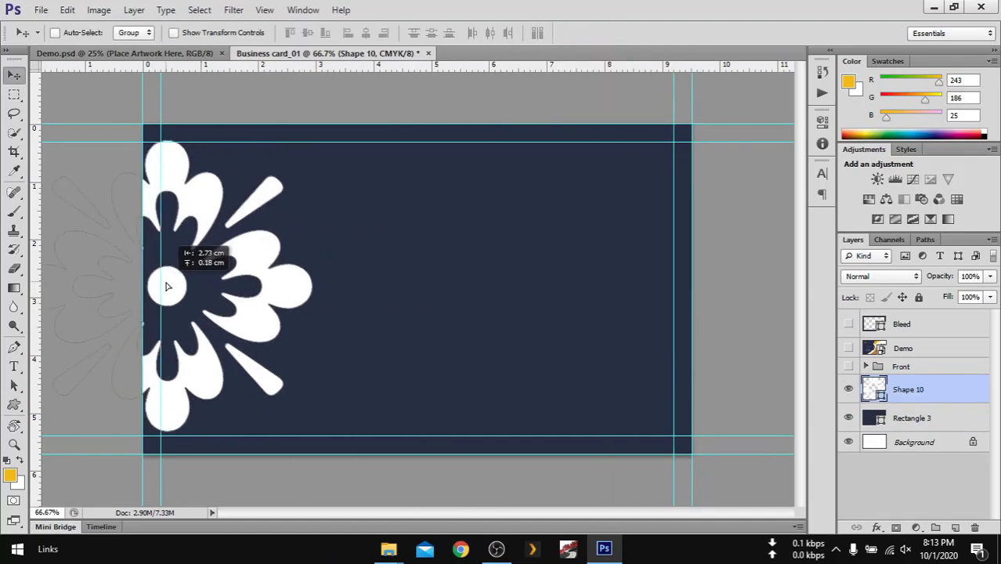
{"action": "key", "text": "u"}
{"action": "left_click", "coordinate": [912, 417], "text": "shift"}
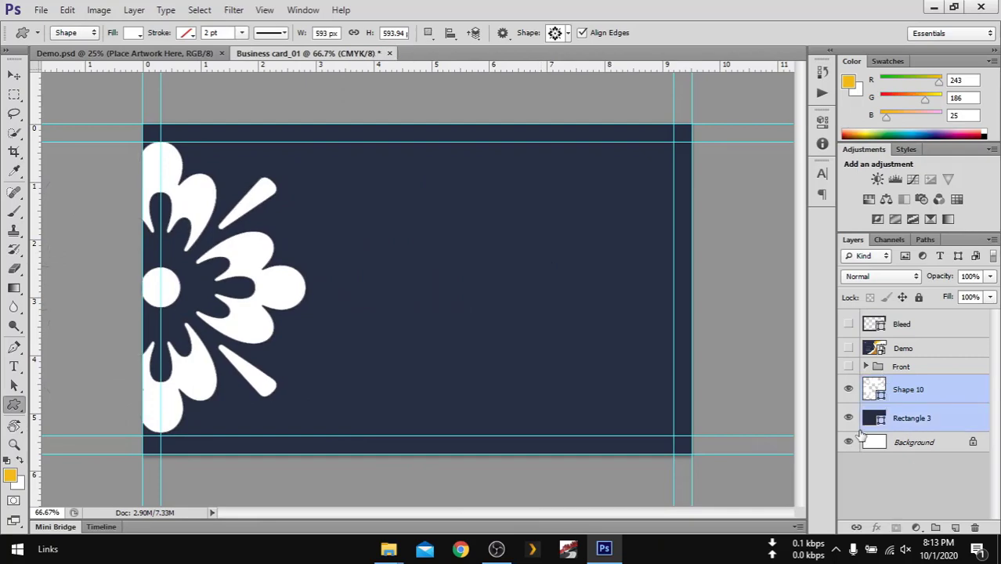
{"action": "key", "text": "v"}
{"action": "left_click", "coordinate": [307, 32]}
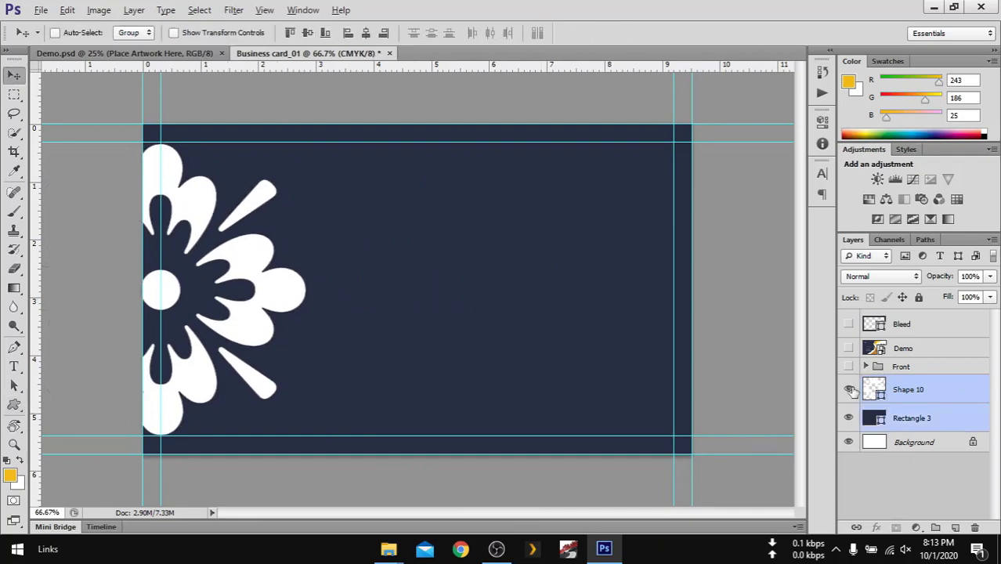
Alt-drag a copy of the flower to the right edge and fade both flowers to about 60% opacity
{"action": "left_click", "coordinate": [893, 389]}
{"action": "left_click_drag", "start_coordinate": [262, 310], "coordinate": [776, 309]}
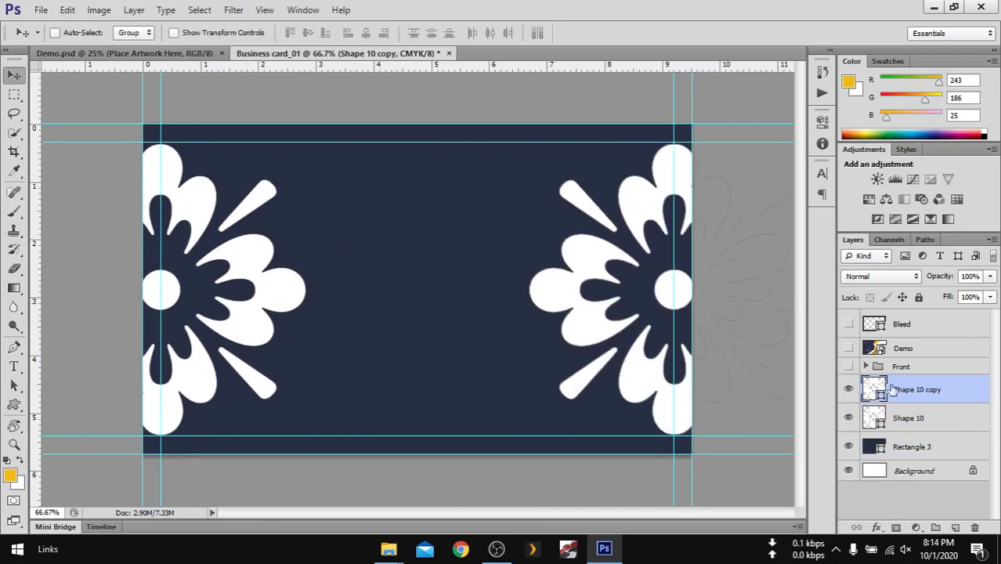
{"action": "left_click", "coordinate": [932, 423], "text": "shift"}
{"action": "left_click", "coordinate": [990, 276]}
{"action": "left_click_drag", "start_coordinate": [991, 302], "coordinate": [961, 311]}
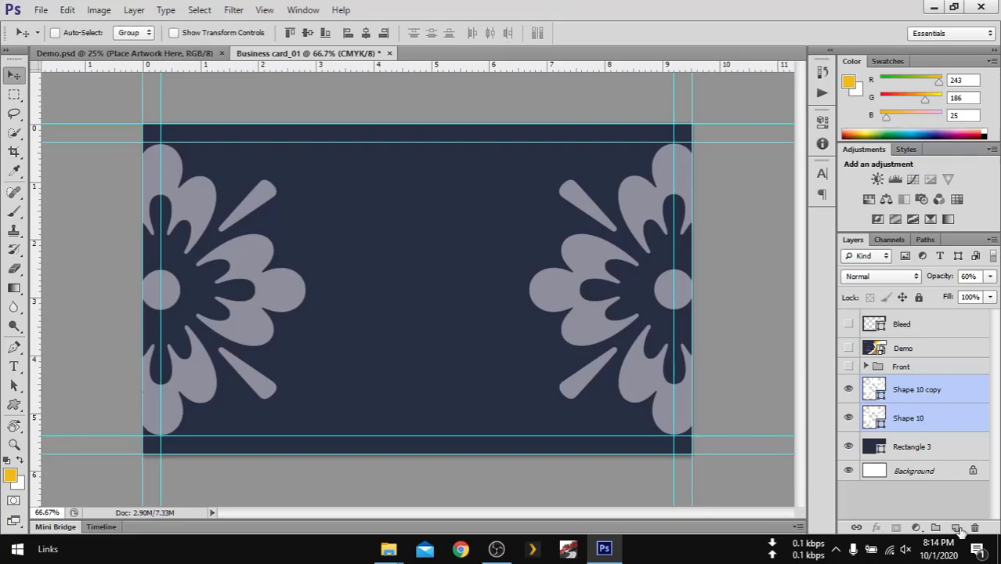
Place the logo file from Explorer, shrink it slightly, and position it at the card centre
{"action": "left_click", "coordinate": [388, 549]}
{"action": "left_click_drag", "start_coordinate": [163, 206], "coordinate": [423, 291]}
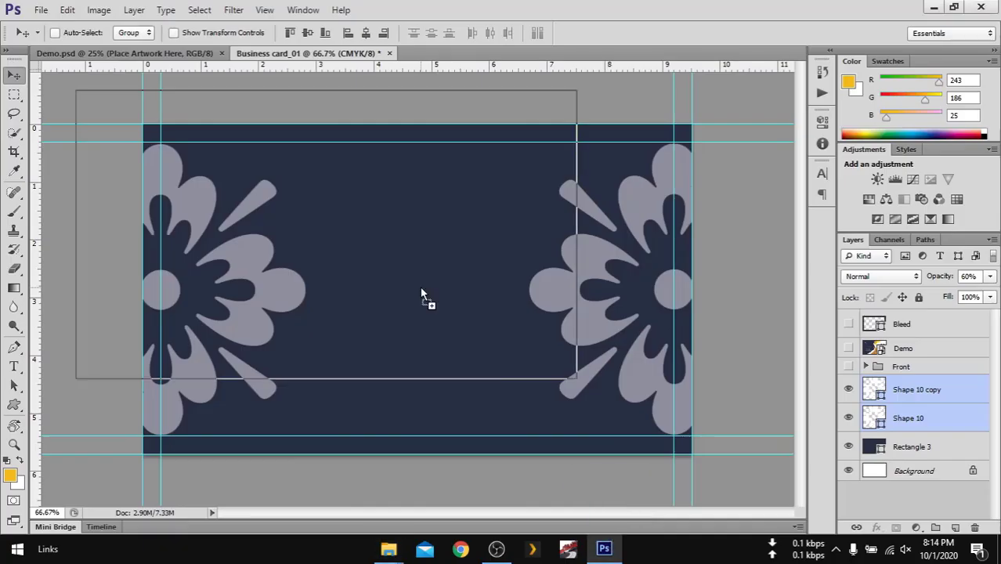
{"action": "key", "text": "Left"}
{"action": "key", "text": "Left"}
{"action": "key", "text": "Left"}
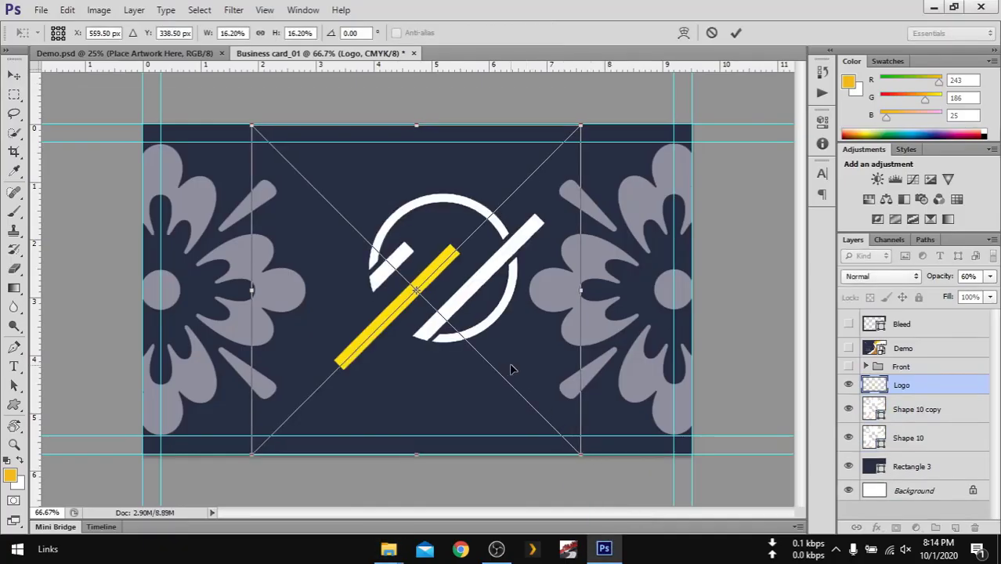
{"action": "key", "text": "Left"}
{"action": "key", "text": "Left"}
{"action": "key", "text": "Left"}
{"action": "key", "text": "Left"}
{"action": "key", "text": "Left"}
{"action": "key", "text": "Left"}
{"action": "left_click_drag", "start_coordinate": [557, 453], "coordinate": [552, 447]}
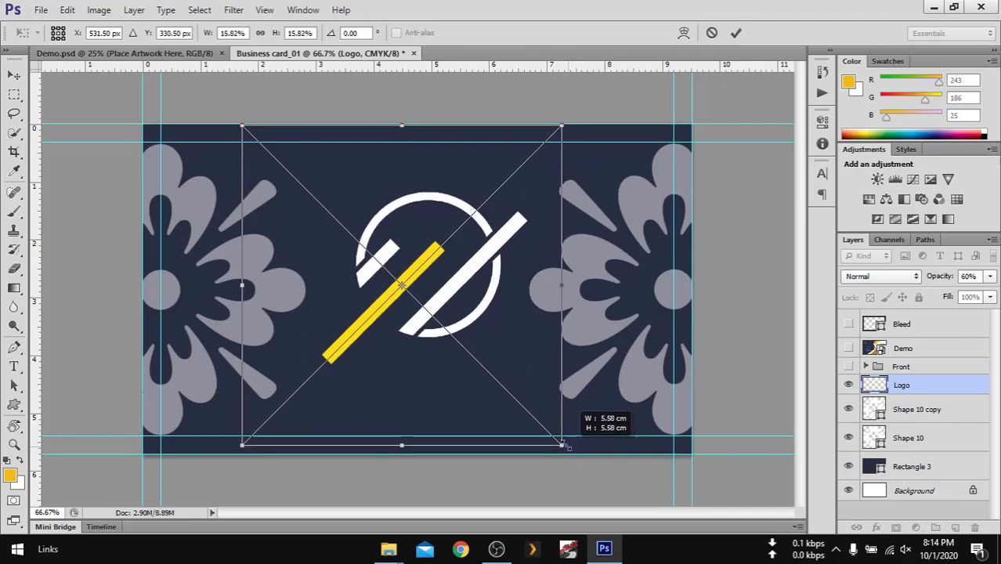
{"action": "key", "text": "Return"}
{"action": "left_click_drag", "start_coordinate": [448, 287], "coordinate": [437, 303]}
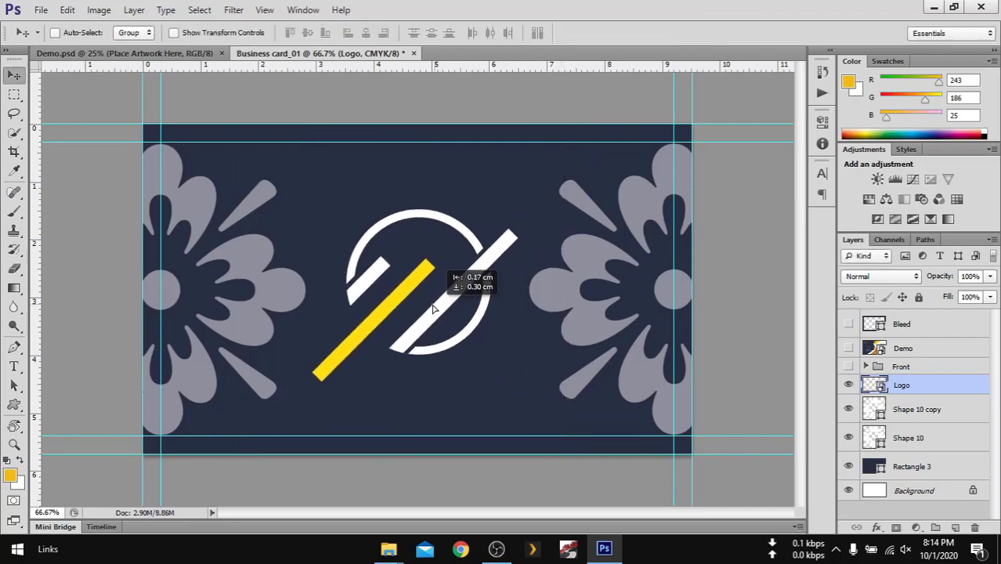
Set the logo layer's opacity to 95%
{"action": "left_click", "coordinate": [916, 438], "text": "shift"}
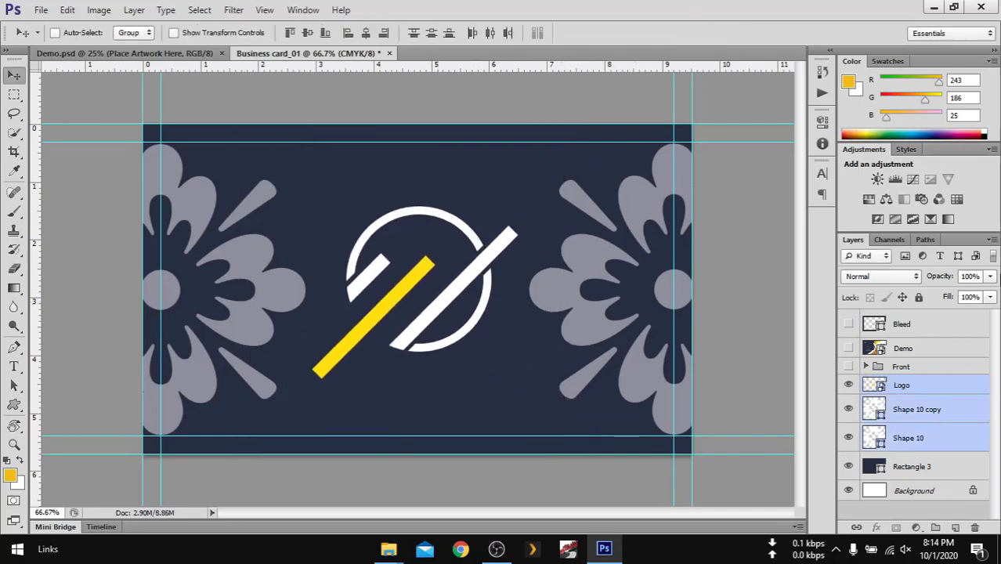
{"action": "left_click", "coordinate": [990, 276]}
{"action": "mouse_move", "coordinate": [989, 295]}
{"action": "left_mouse_down"}
{"action": "mouse_move", "coordinate": [967, 303]}
{"action": "mouse_move", "coordinate": [989, 298]}
{"action": "left_mouse_up"}
{"action": "left_click", "coordinate": [901, 385]}
{"action": "left_click", "coordinate": [991, 276]}
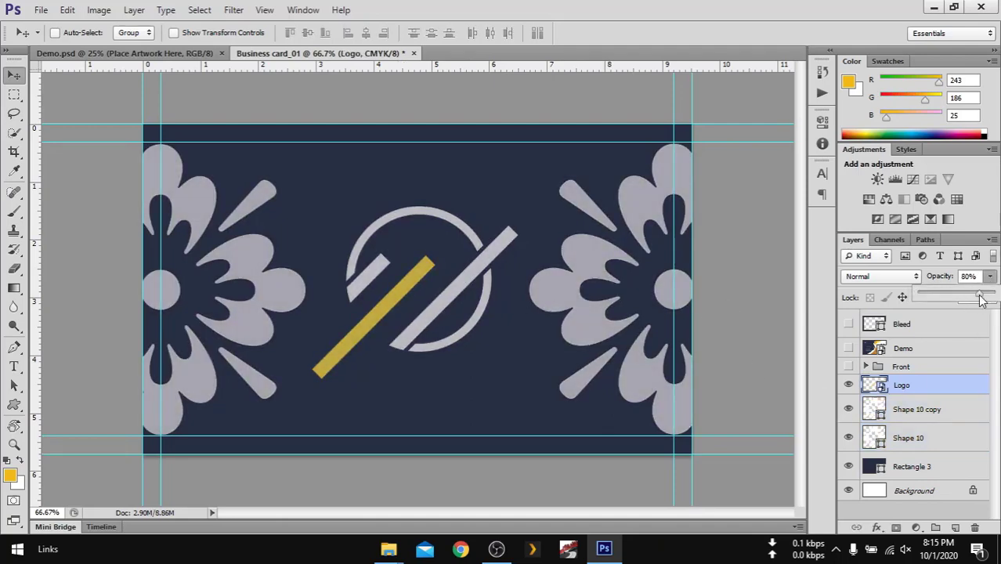
{"action": "left_click", "coordinate": [480, 351]}
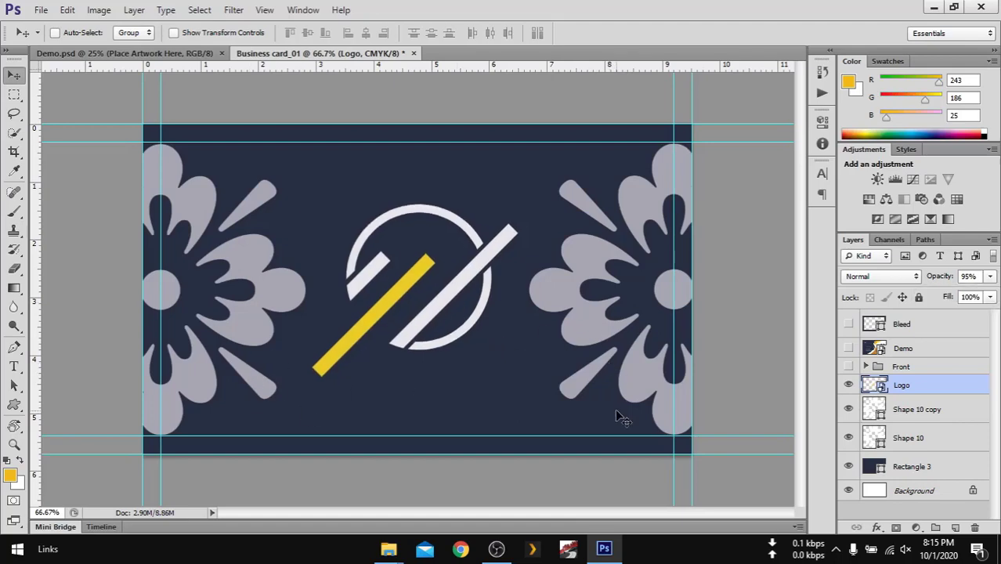
{"action": "key", "text": "t"}
{"action": "left_click", "coordinate": [331, 398]}
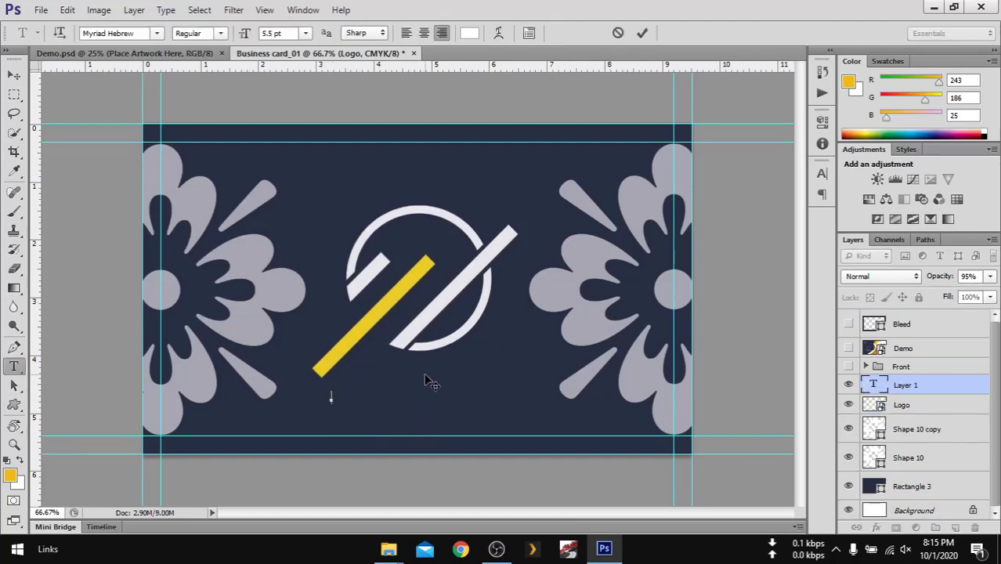
{"action": "type", "text": "www.BRA"}
{"action": "type", "text": "ND_WEB.CO"}
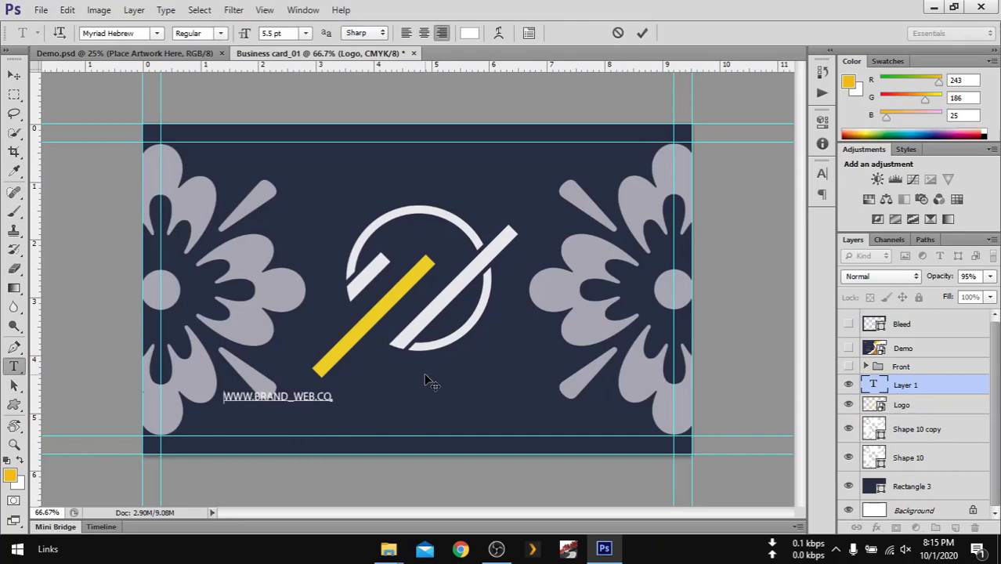
{"action": "type", "text": "M."}
{"action": "left_click_drag", "start_coordinate": [388, 425], "coordinate": [531, 434]}
Set the web address tracking to 520 in the Character panel and commit the text
{"action": "left_click", "coordinate": [821, 173]}
{"action": "left_click", "coordinate": [766, 222]}
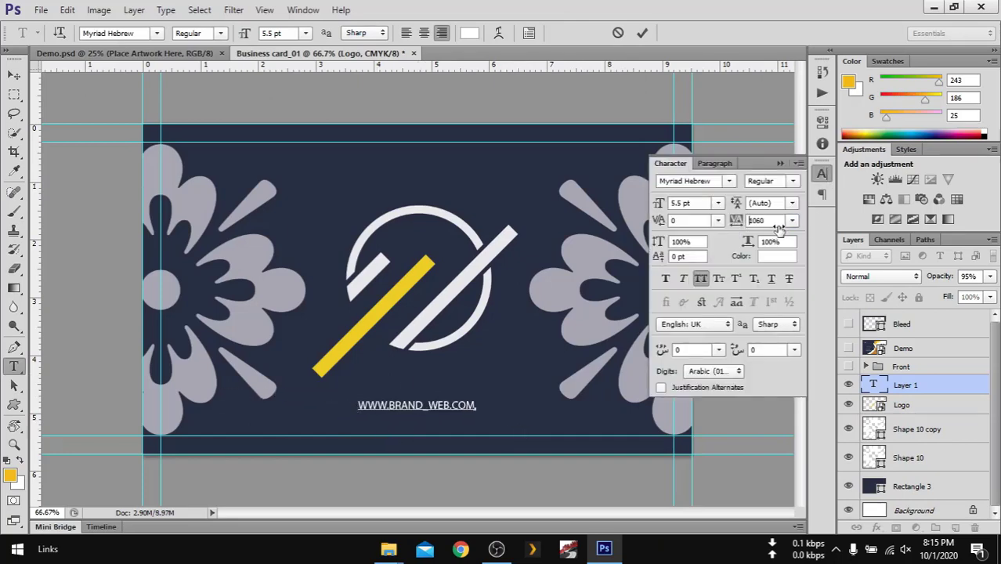
{"action": "type", "text": "740"}
{"action": "key", "text": "ctrl+shift+Left"}
{"action": "key", "text": "ctrl+shift+Left"}
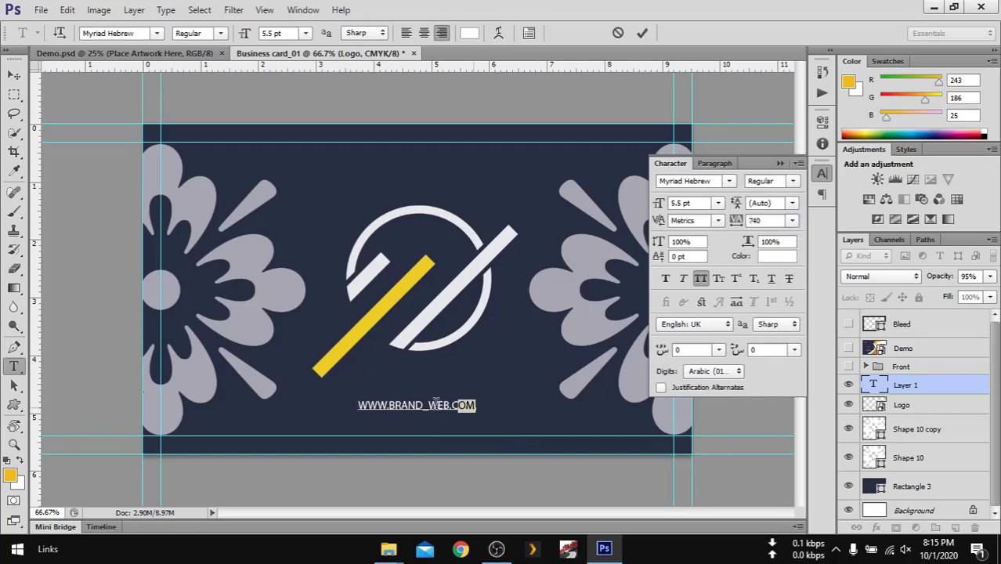
{"action": "key", "text": "ctrl+shift+Left"}
{"action": "key", "text": "ctrl+shift+Left"}
{"action": "key", "text": "Return"}
{"action": "type", "text": "520"}
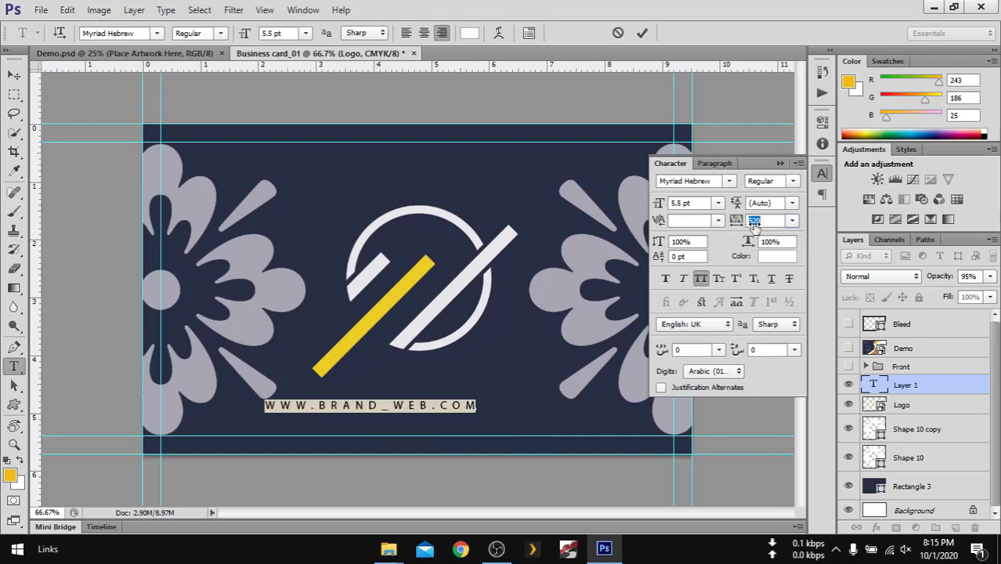
{"action": "key", "text": "Return"}
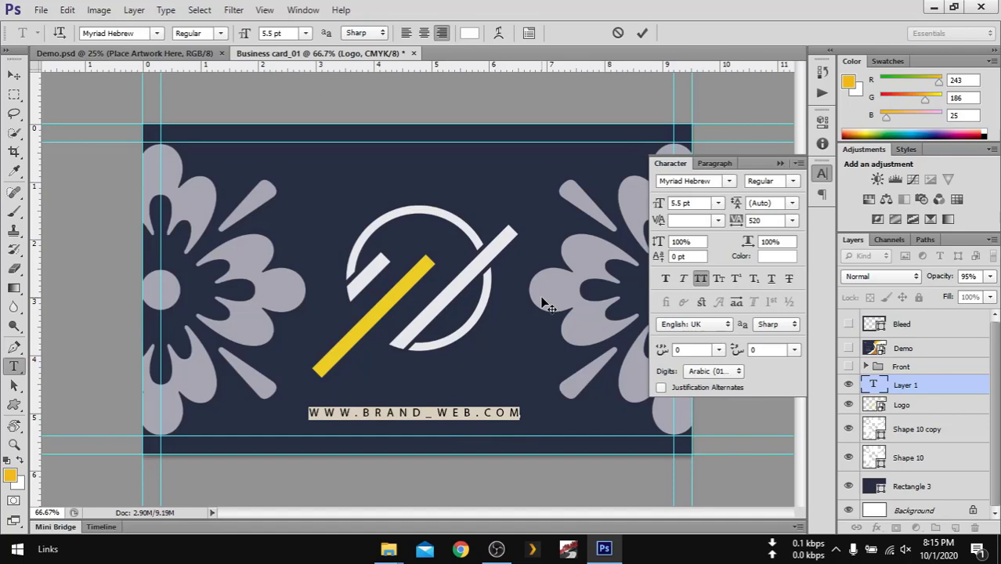
{"action": "key", "text": "ctrl+Return"}
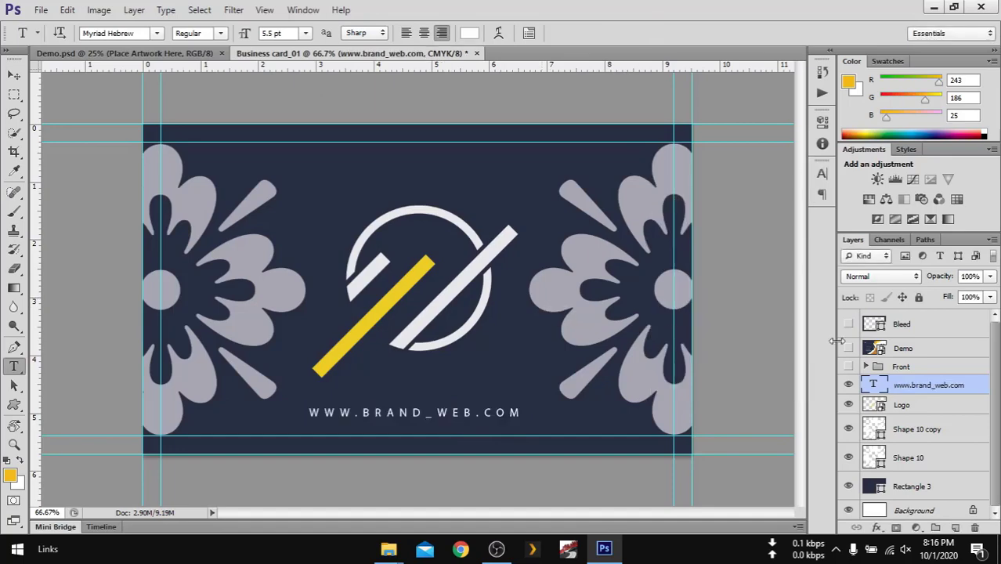
{"action": "left_click", "coordinate": [924, 405], "text": "ctrl"}
Centre the logo over the web address and group all back-design layers with Ctrl+G
{"action": "key", "text": "v"}
{"action": "left_click", "coordinate": [366, 32]}
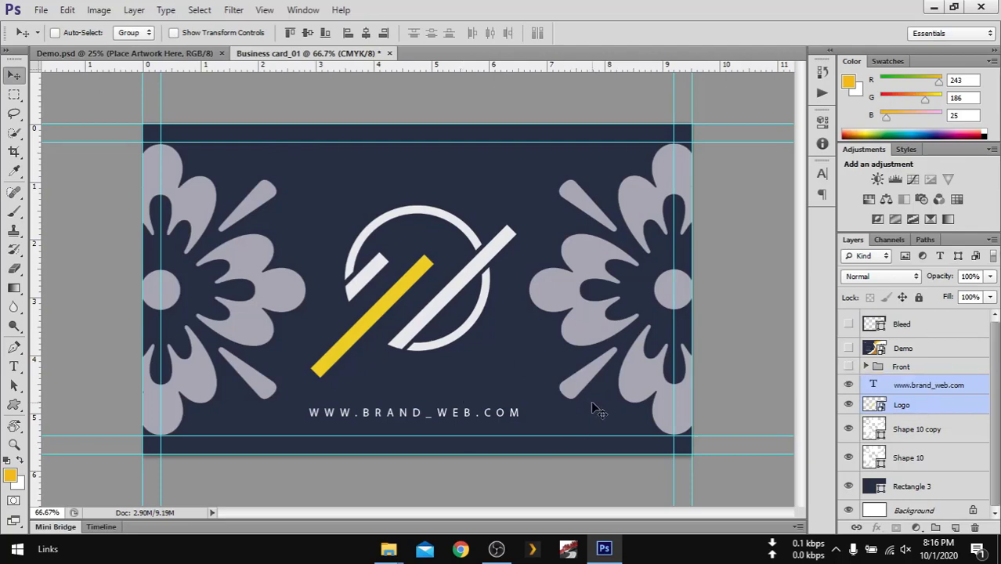
{"action": "left_click", "coordinate": [921, 489], "text": "shift"}
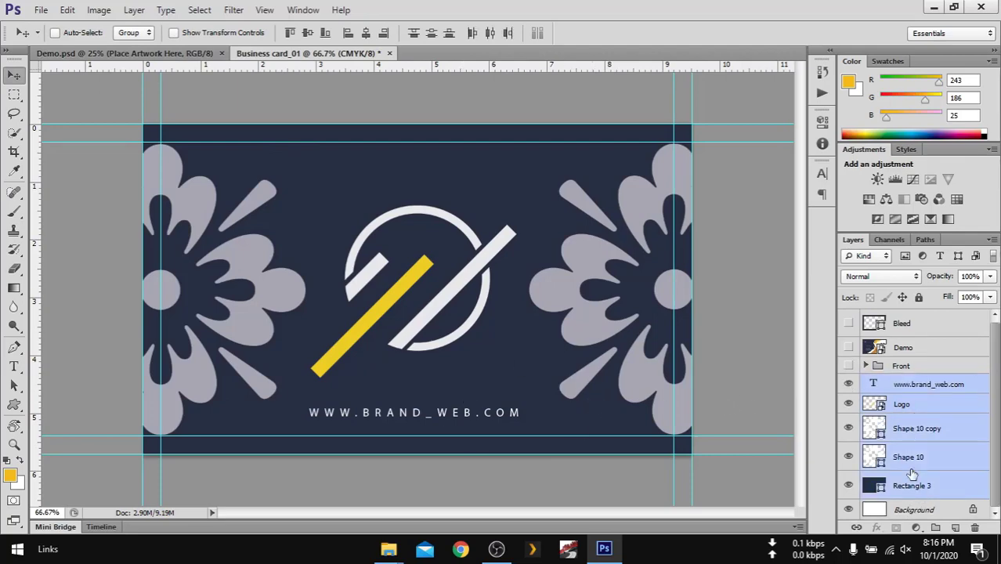
{"action": "key", "text": "ctrl+g"}
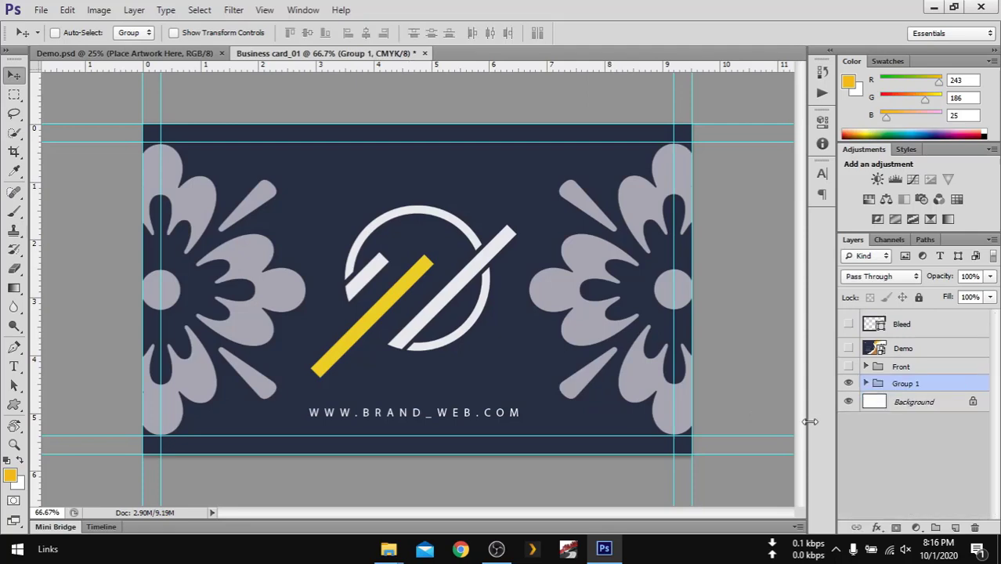
{"action": "key", "text": "c"}
{"action": "key", "text": "shift+c"}
Rename the new Group 1 folder to 'Back'
{"action": "double_click", "coordinate": [895, 396]}
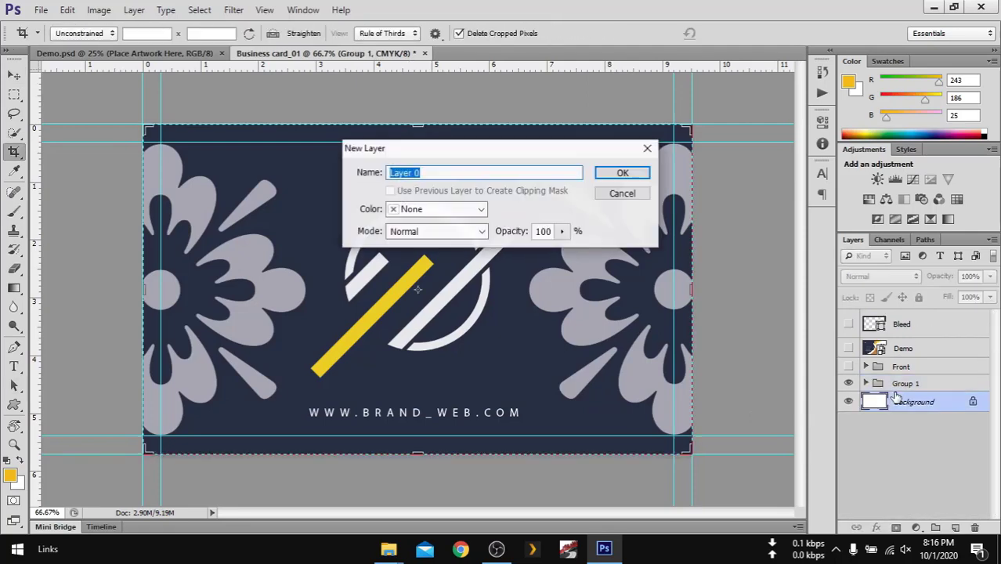
{"action": "left_click", "coordinate": [624, 196]}
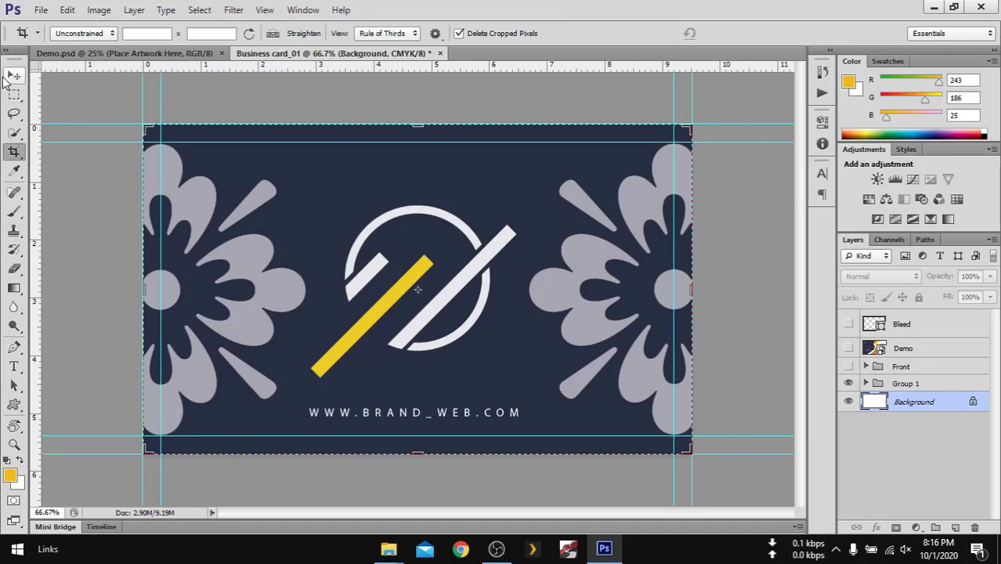
{"action": "left_click", "coordinate": [8, 76]}
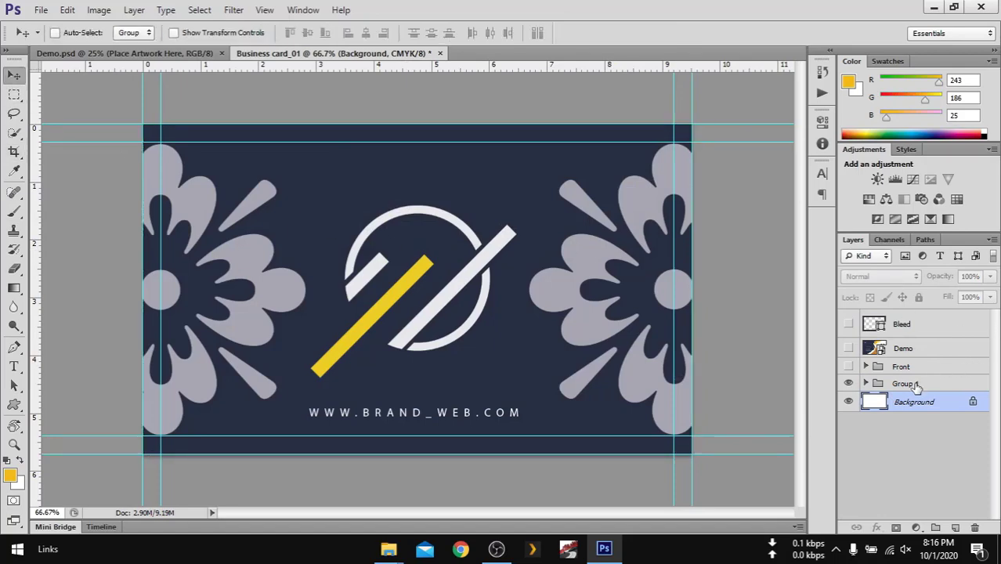
{"action": "double_click", "coordinate": [909, 383]}
{"action": "type", "text": "Bac"}
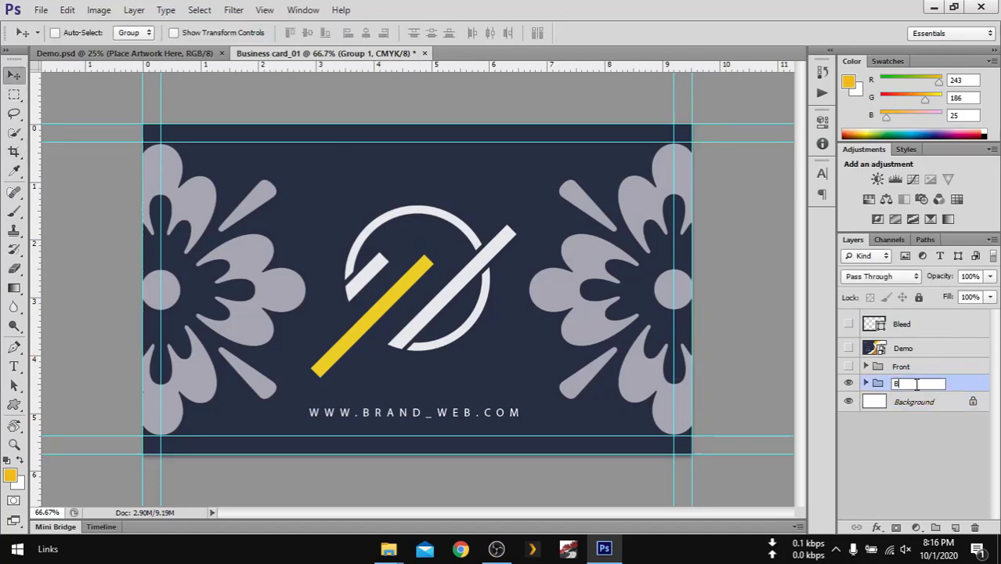
{"action": "type", "text": "k"}
{"action": "key", "text": "Return"}
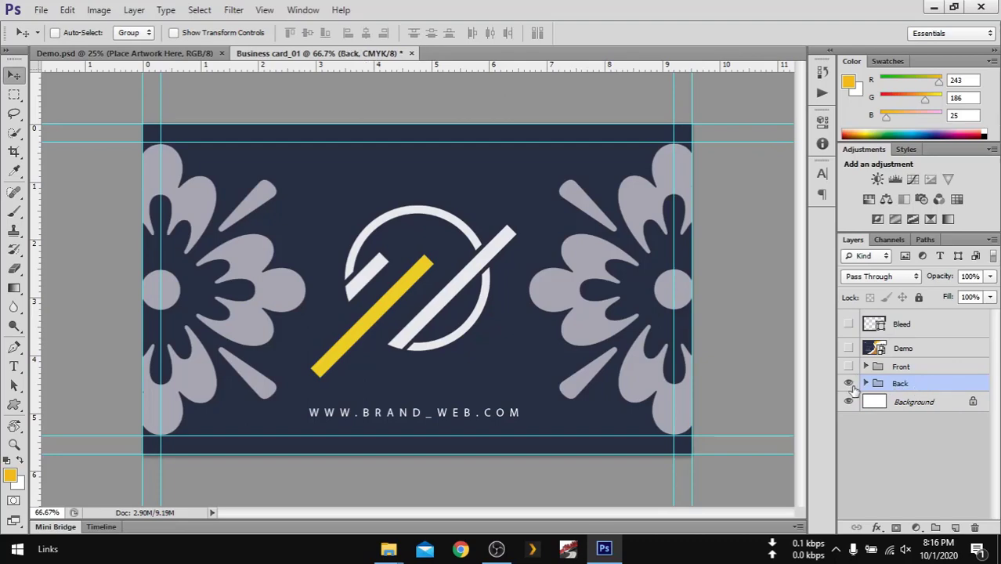
Toggle the Front and Back groups to compare both sides, leaving the back showing
{"action": "left_click", "coordinate": [848, 367]}
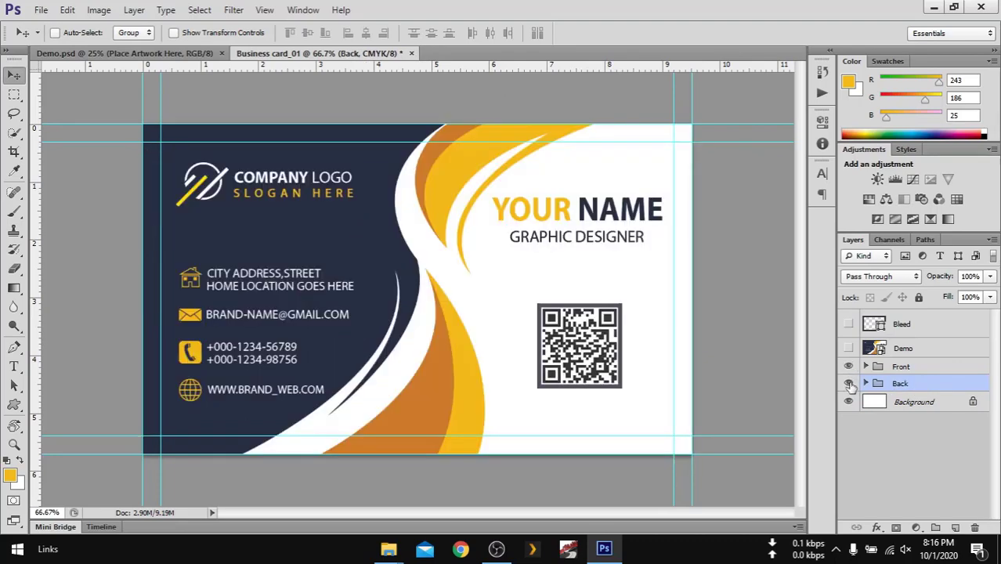
{"action": "left_click", "coordinate": [849, 383]}
{"action": "left_click", "coordinate": [849, 383]}
{"action": "left_click", "coordinate": [848, 367]}
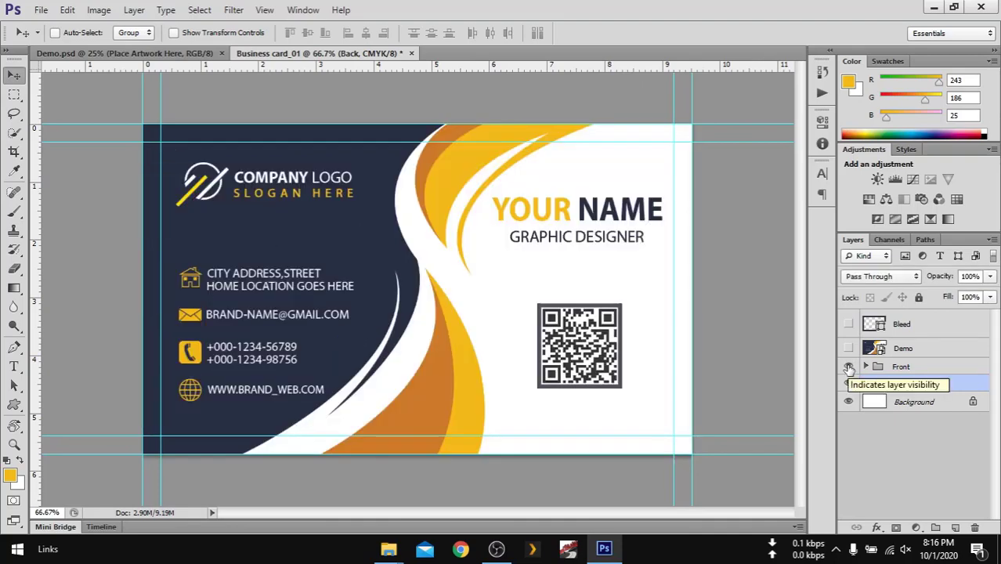
{"action": "left_click", "coordinate": [848, 366]}
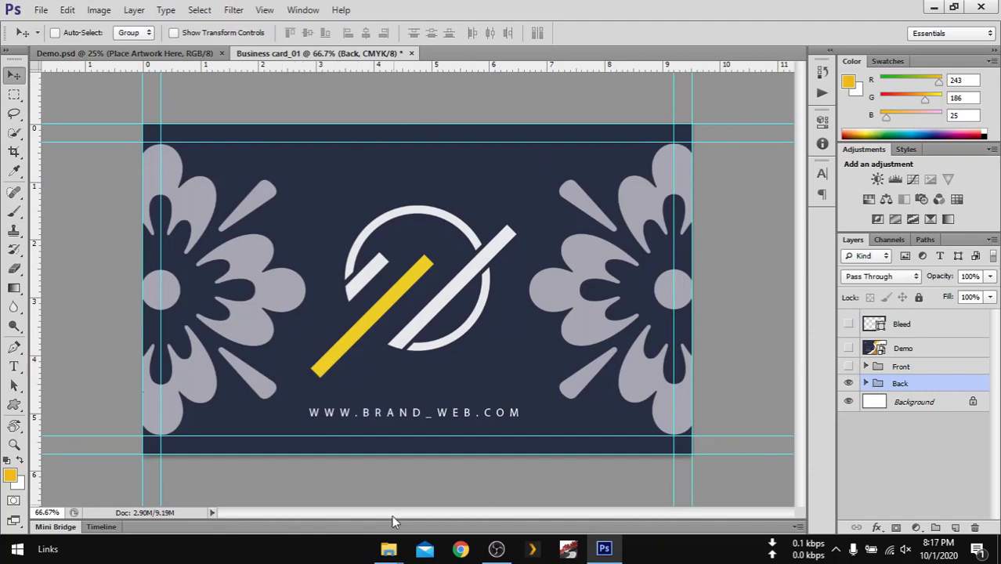
Drag Mockup.psd from the project folder into Photoshop to open it
{"action": "mouse_move", "coordinate": [389, 549]}
{"action": "left_click", "coordinate": [488, 508]}
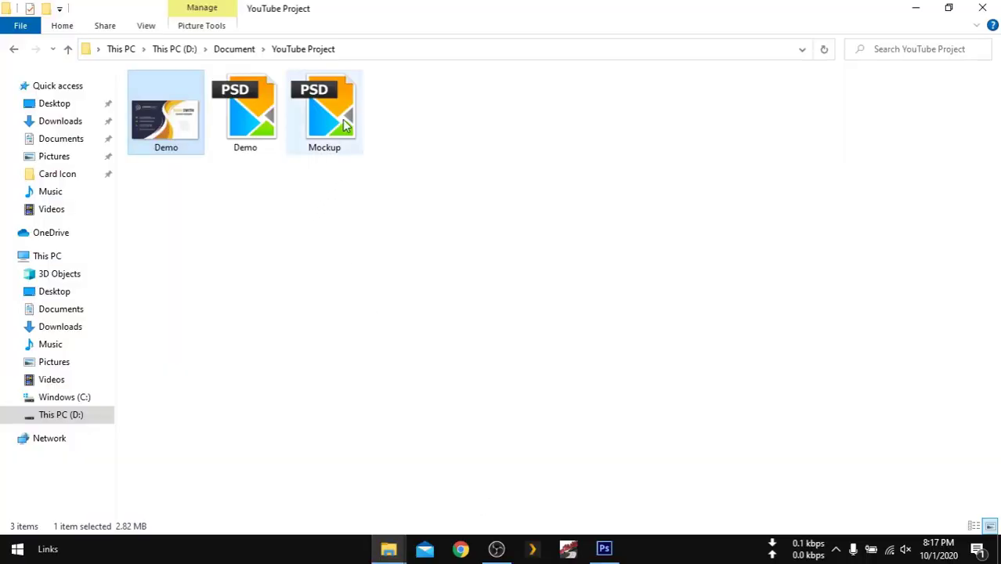
{"action": "mouse_move", "coordinate": [343, 119]}
{"action": "left_mouse_down"}
{"action": "mouse_move", "coordinate": [603, 523]}
{"action": "mouse_move", "coordinate": [605, 498]}
{"action": "left_mouse_up"}
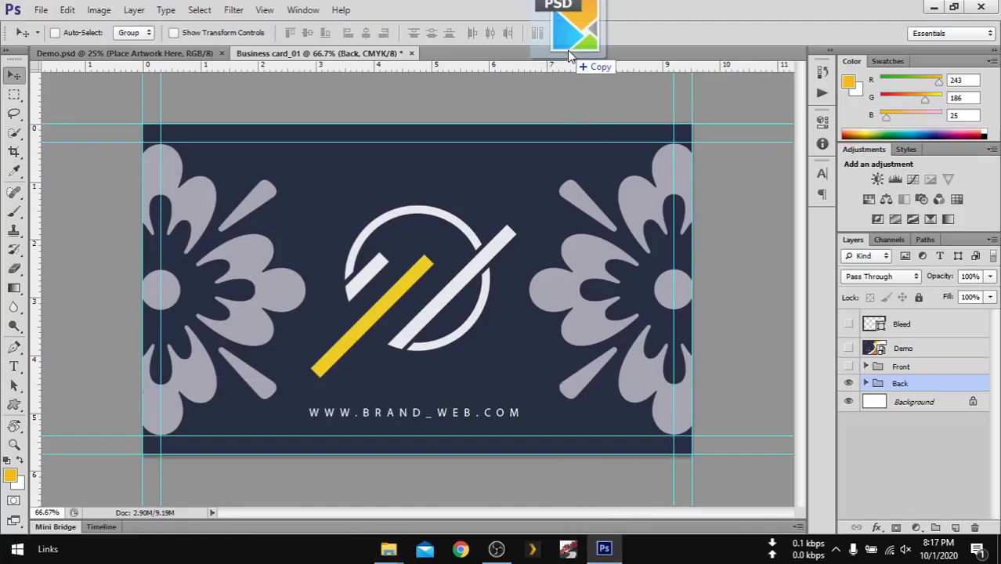
{"action": "left_click_drag", "start_coordinate": [573, 69], "coordinate": [567, 50]}
Marquee-select the card area inside the trim guides in Business card_01, then switch to Mockup.psd
{"action": "left_click", "coordinate": [124, 53]}
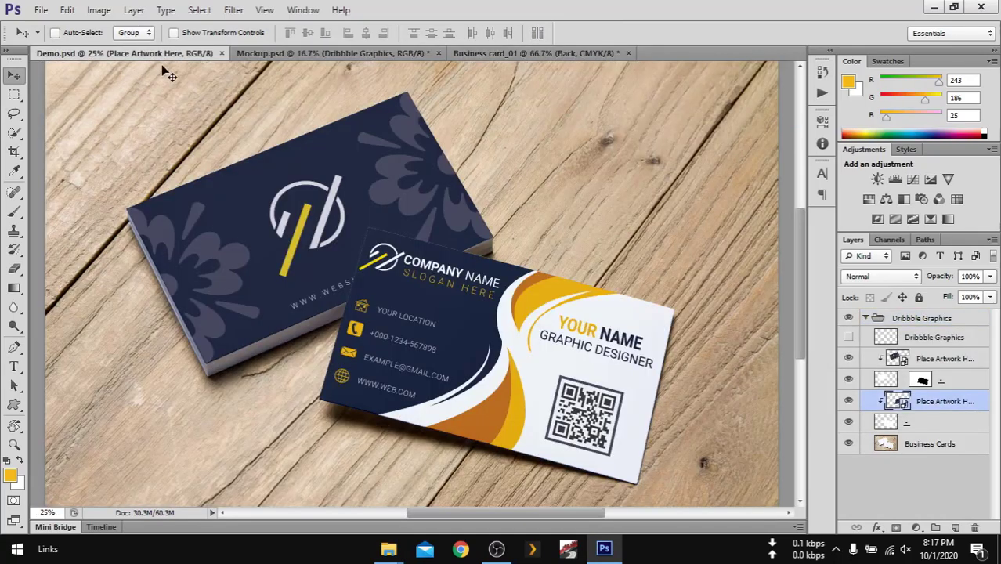
{"action": "left_click", "coordinate": [476, 52]}
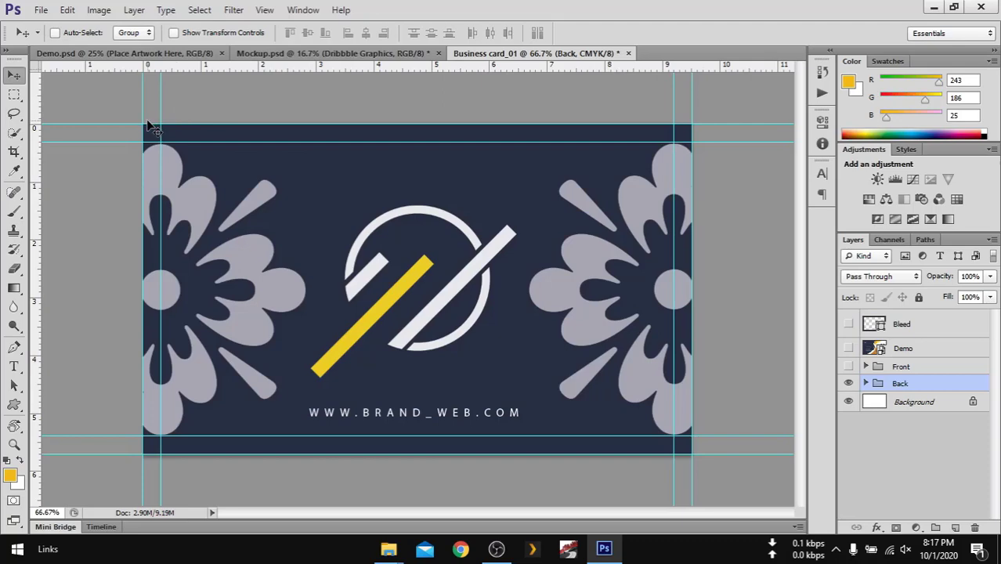
{"action": "left_click", "coordinate": [19, 100]}
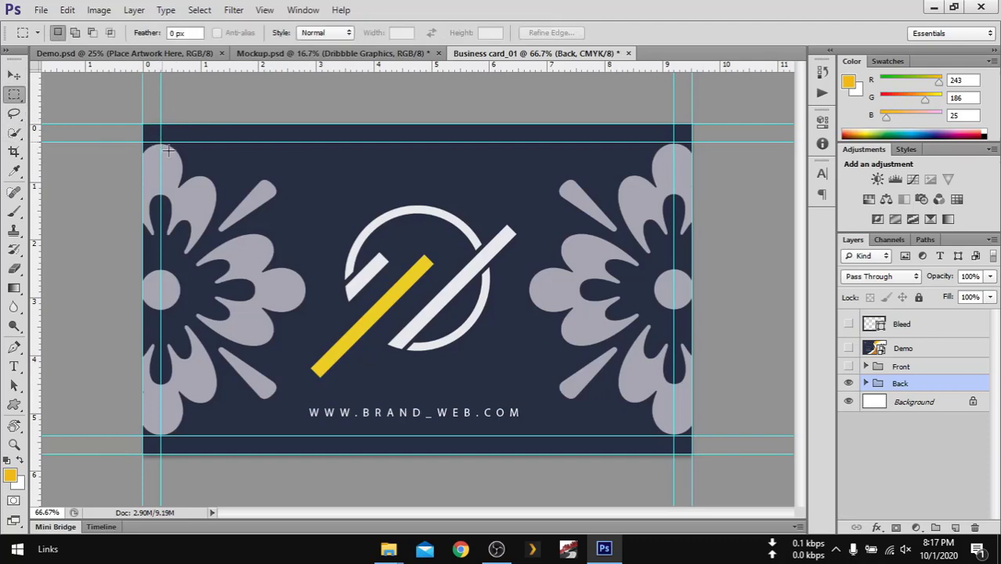
{"action": "left_click_drag", "start_coordinate": [167, 149], "coordinate": [675, 439]}
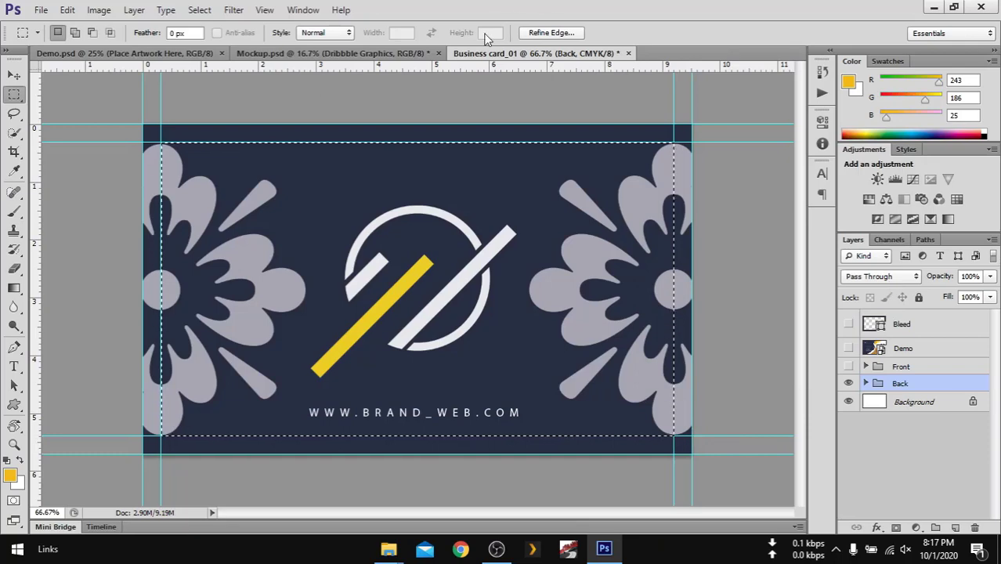
{"action": "left_click", "coordinate": [329, 53]}
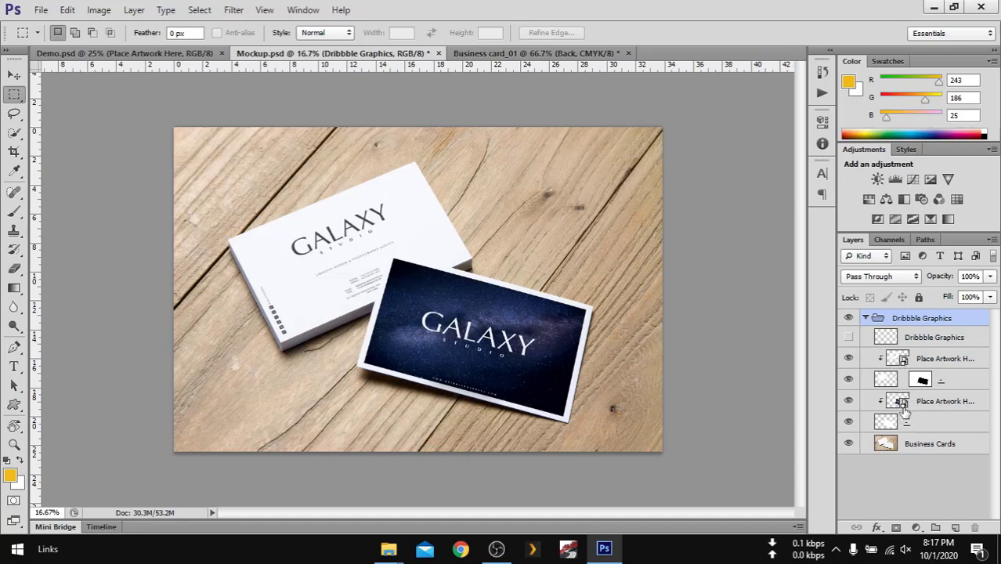
Open the back card's smart object and paste the navy back design onto a new layer
{"action": "double_click", "coordinate": [904, 403]}
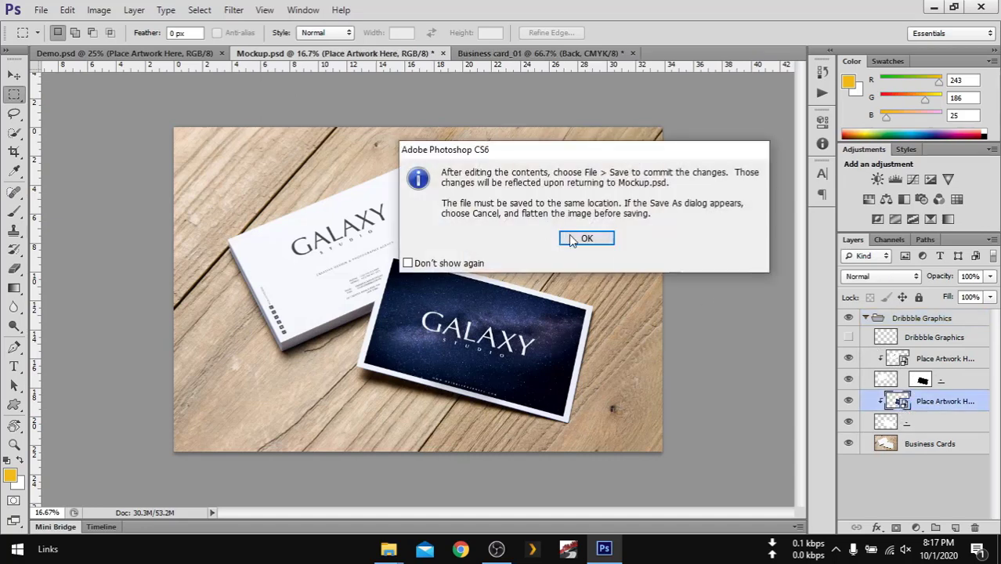
{"action": "left_click", "coordinate": [584, 239]}
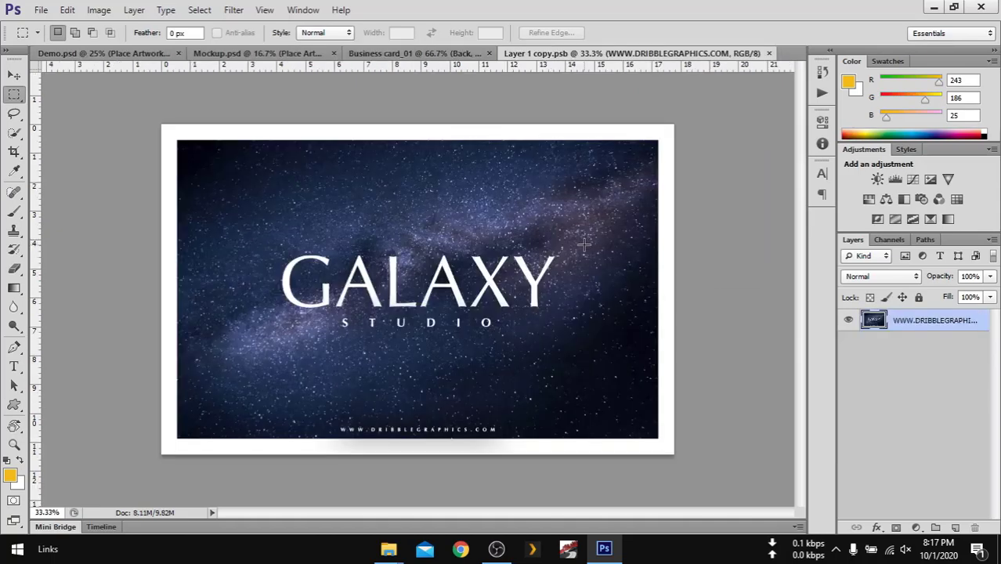
{"action": "left_click", "coordinate": [769, 53]}
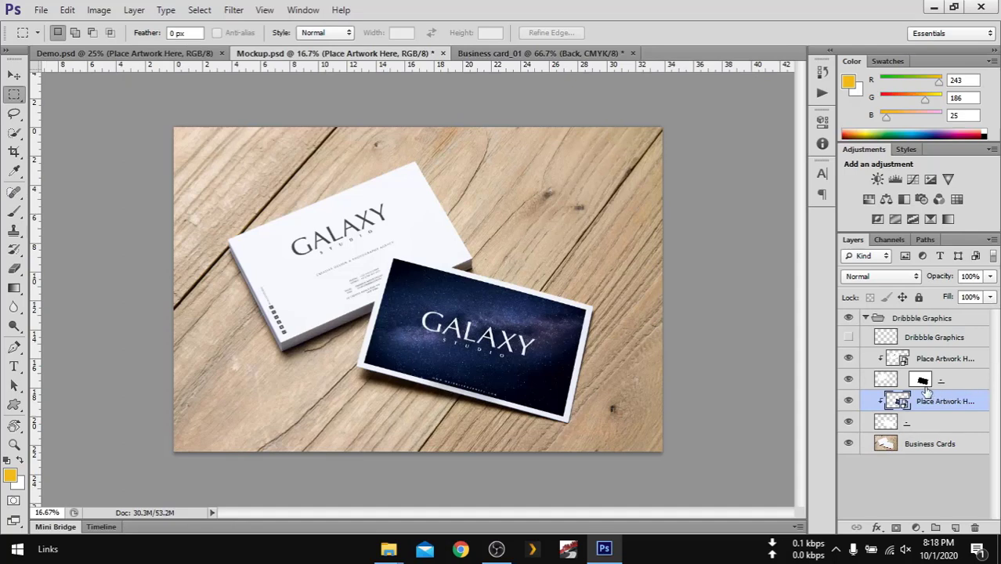
{"action": "double_click", "coordinate": [898, 359]}
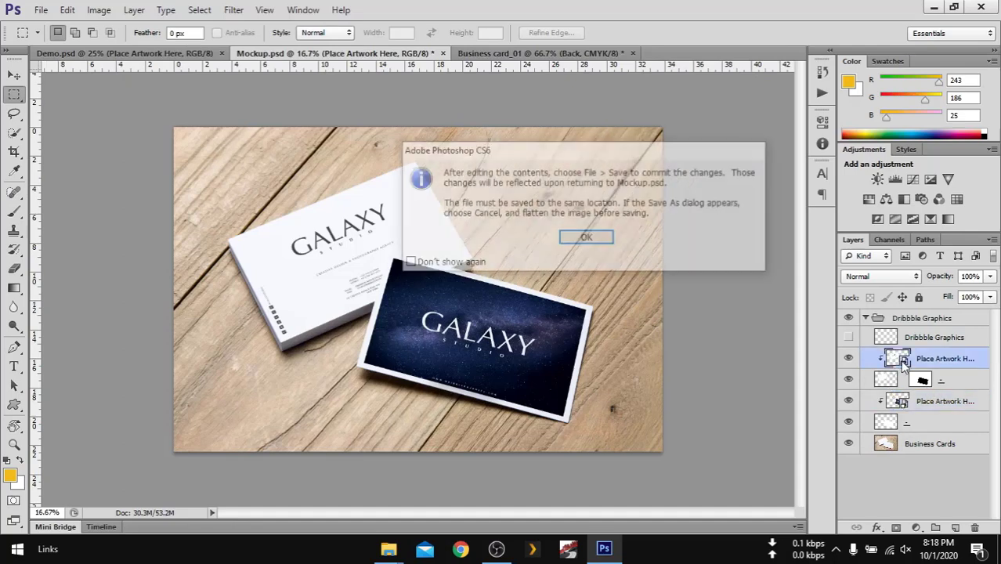
{"action": "left_click", "coordinate": [594, 240]}
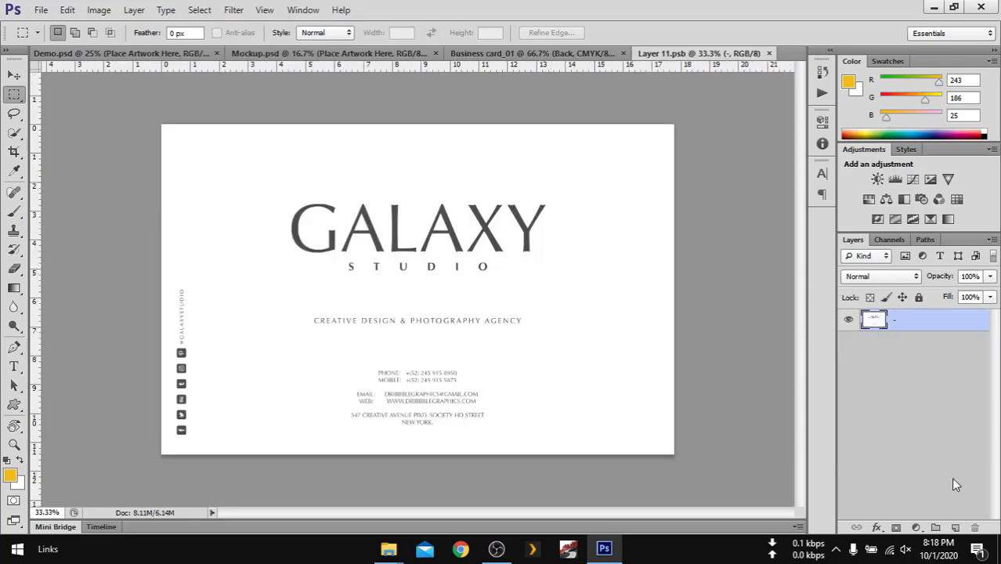
{"action": "left_click", "coordinate": [956, 527]}
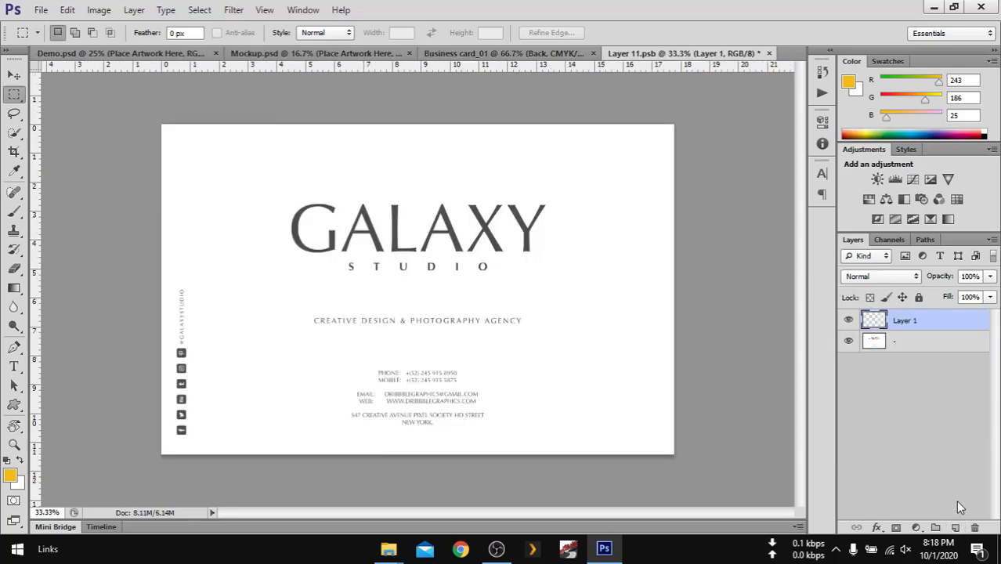
{"action": "key", "text": "ctrl+v"}
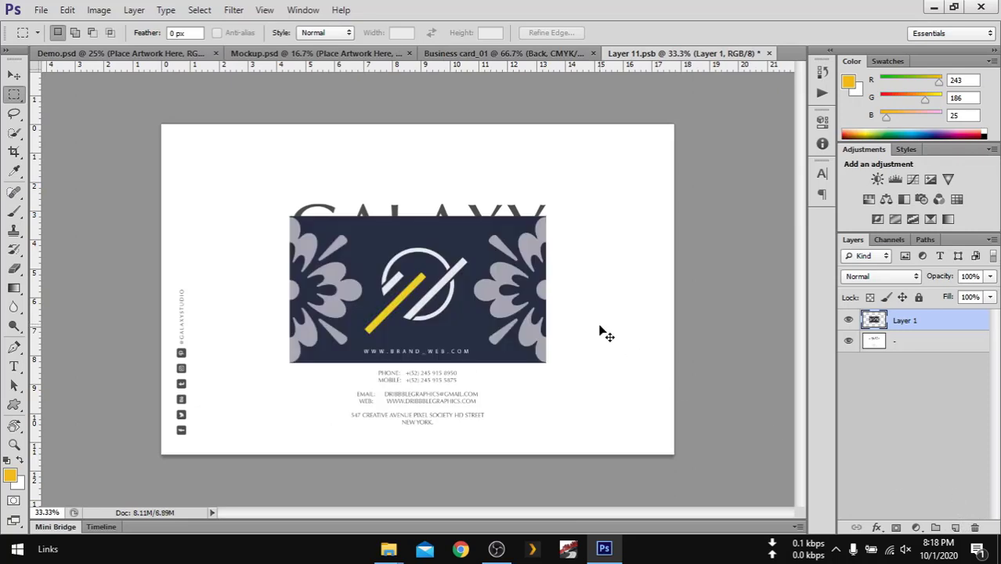
Scale the pasted design to fill the whole card, then save the smart object back into the mockup
{"action": "key", "text": "ctrl+t"}
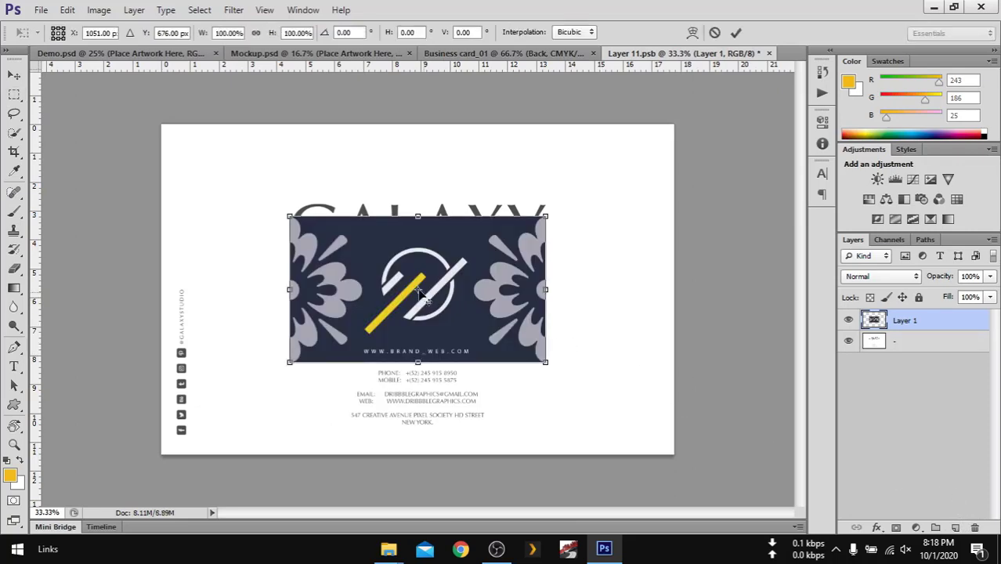
{"action": "left_click_drag", "start_coordinate": [419, 292], "coordinate": [267, 208]}
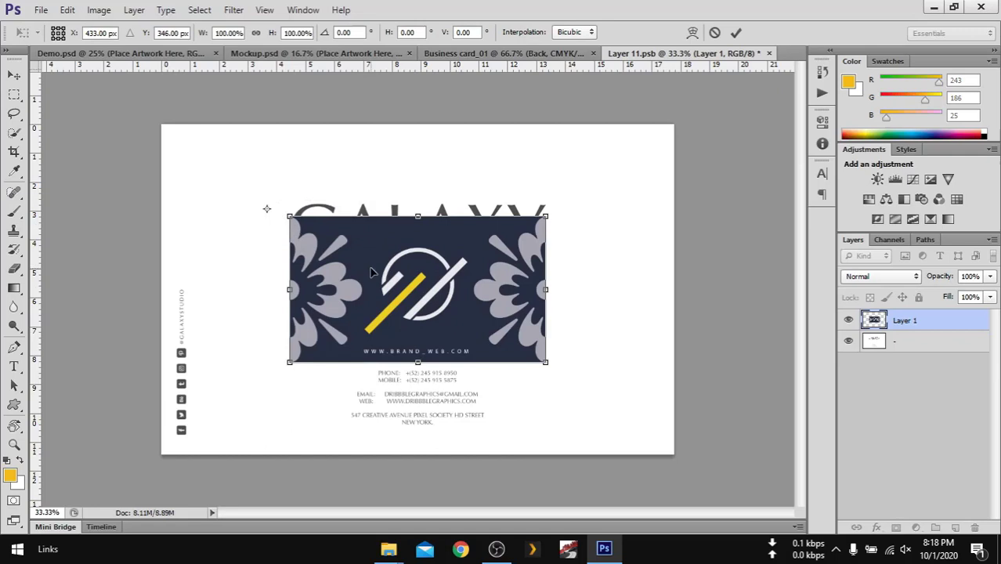
{"action": "left_click_drag", "start_coordinate": [373, 277], "coordinate": [268, 186]}
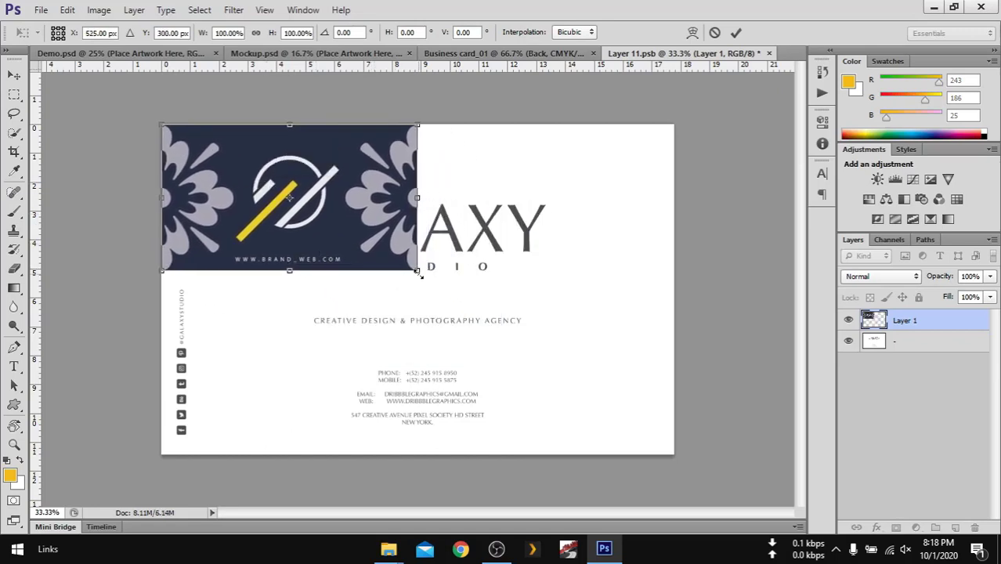
{"action": "left_click_drag", "start_coordinate": [417, 271], "coordinate": [678, 459]}
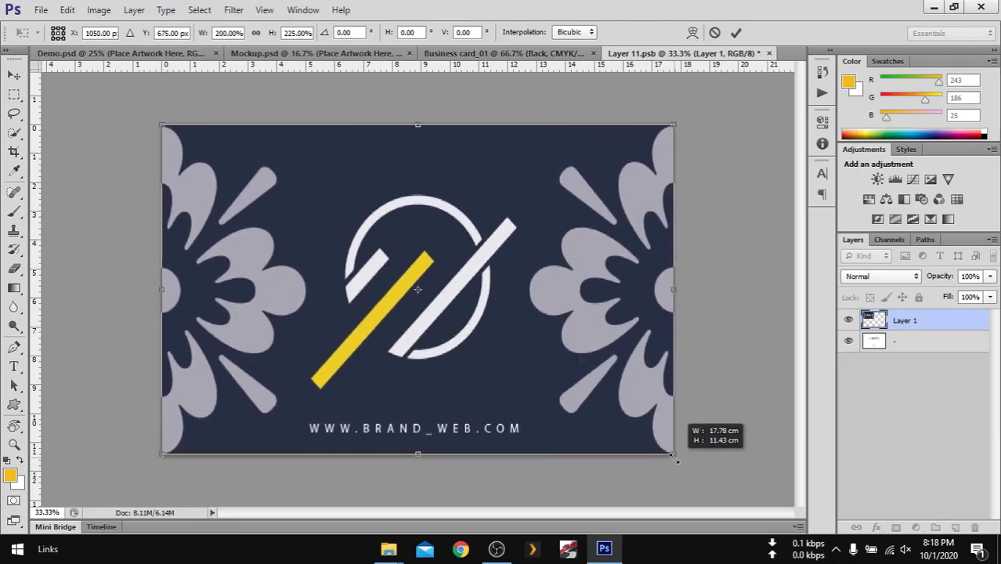
{"action": "left_click_drag", "start_coordinate": [676, 457], "coordinate": [675, 457]}
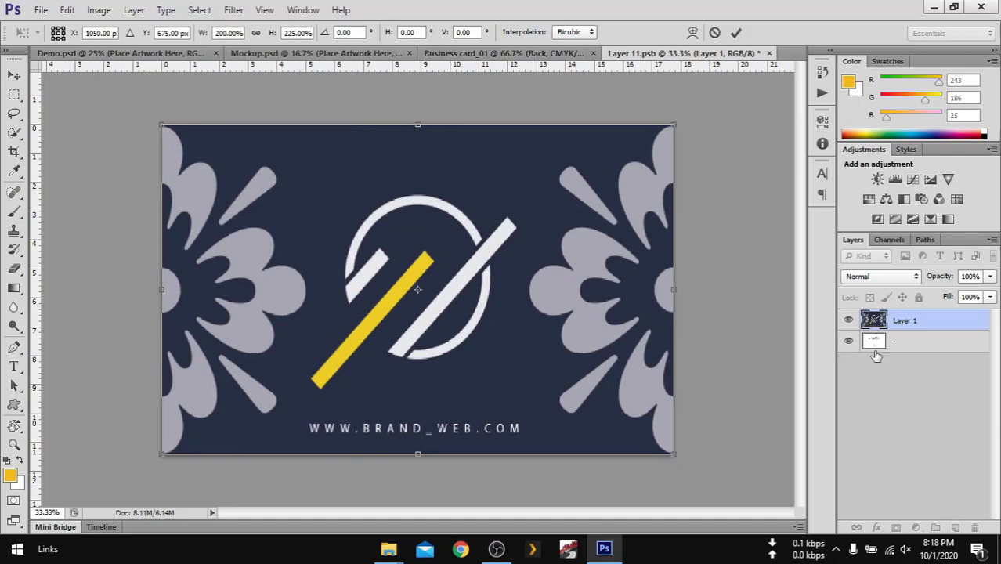
{"action": "left_click", "coordinate": [737, 32]}
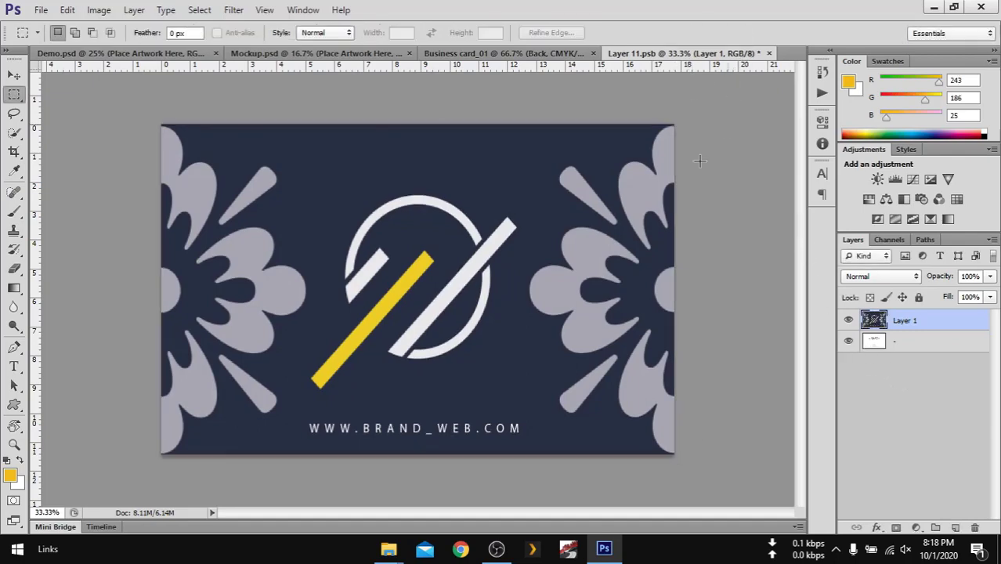
{"action": "left_click", "coordinate": [768, 54]}
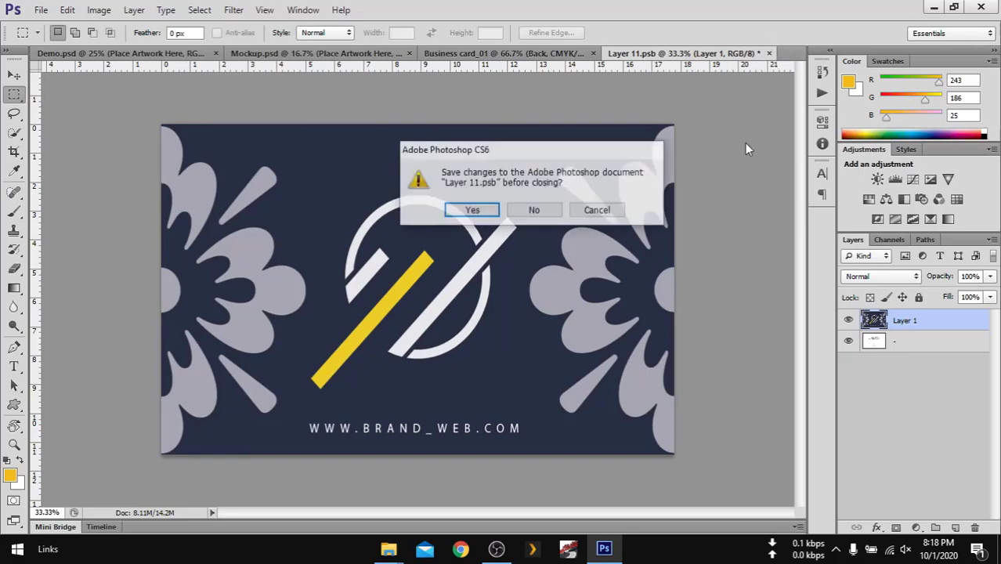
{"action": "left_click", "coordinate": [470, 210]}
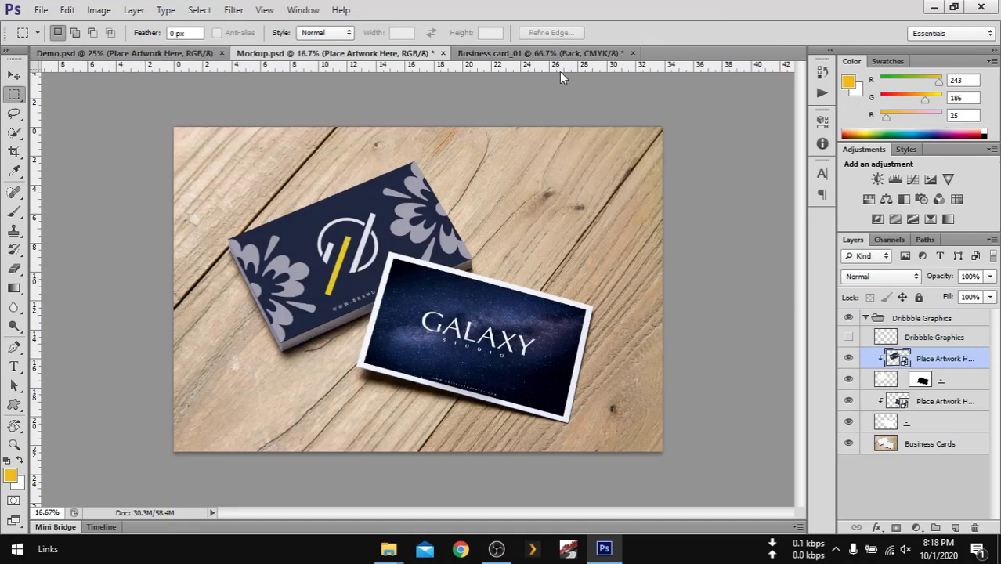
In Business card_01, show the Front group and hide the Back group
{"action": "left_click", "coordinate": [539, 53]}
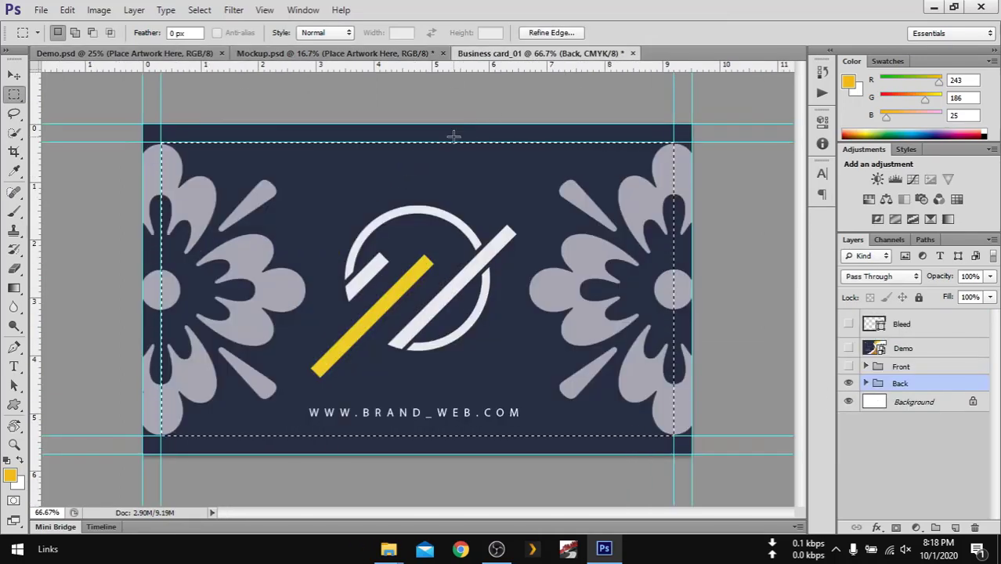
{"action": "left_click", "coordinate": [848, 366]}
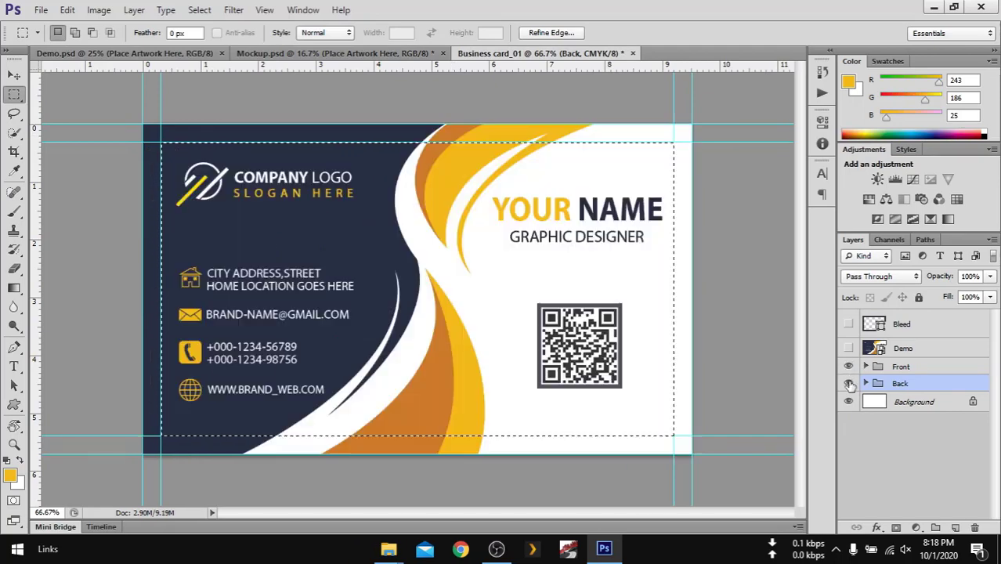
{"action": "left_click", "coordinate": [848, 383]}
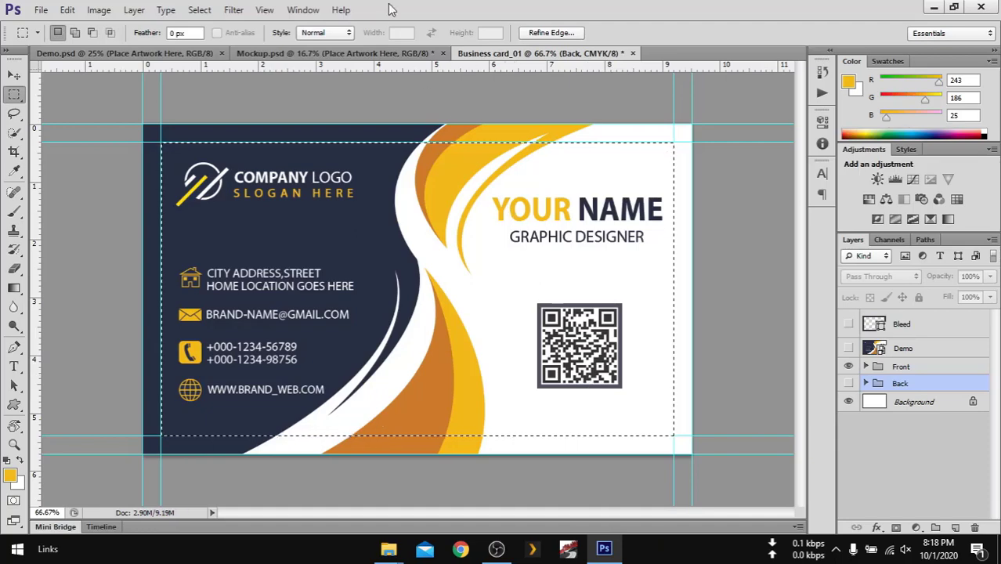
{"action": "left_click", "coordinate": [335, 53]}
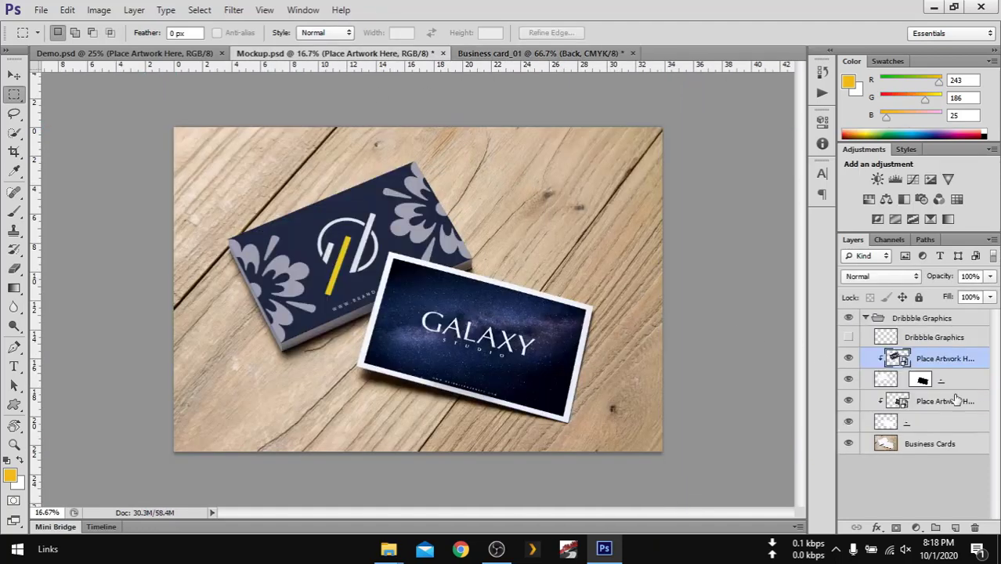
Paste the orange-swoosh front onto a new layer in the front card's smart object, at the top-left
{"action": "double_click", "coordinate": [901, 401]}
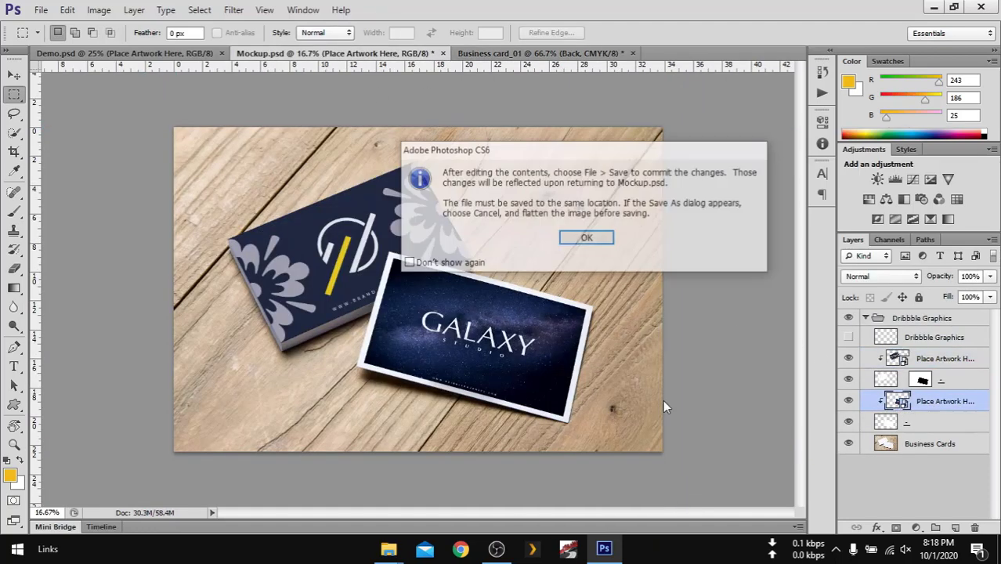
{"action": "left_click", "coordinate": [586, 239]}
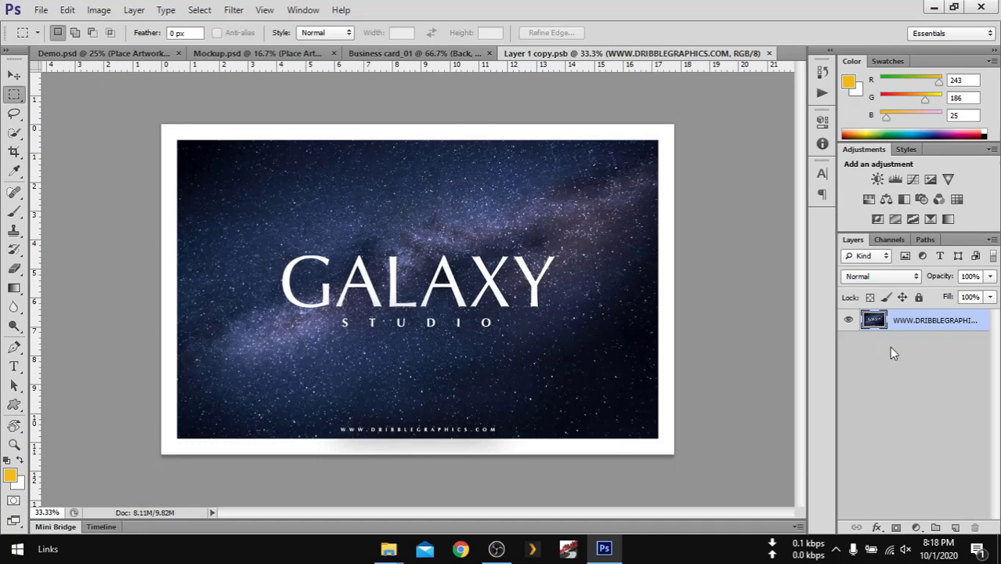
{"action": "left_click", "coordinate": [955, 527]}
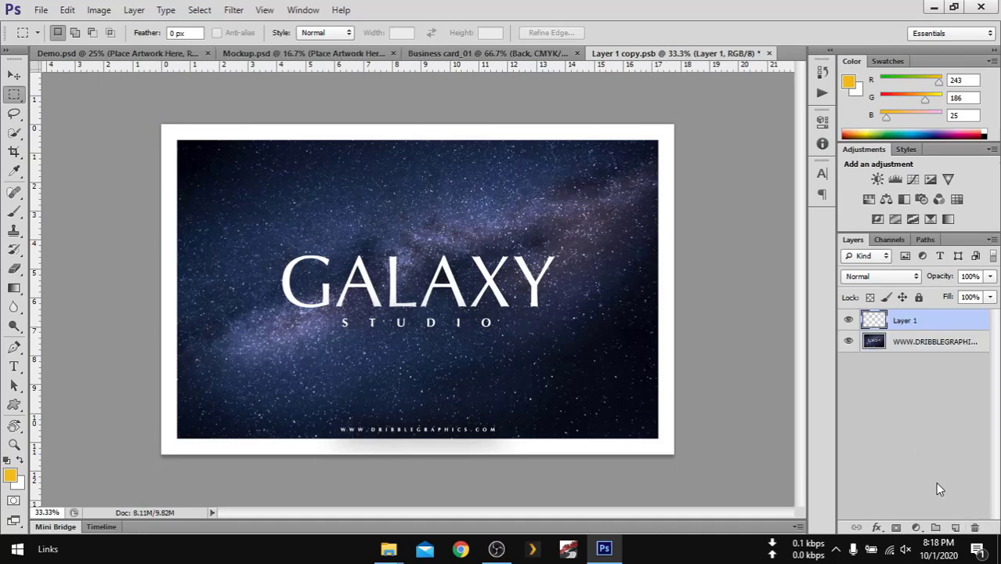
{"action": "key", "text": "ctrl+v"}
{"action": "left_click_drag", "start_coordinate": [404, 274], "coordinate": [209, 203]}
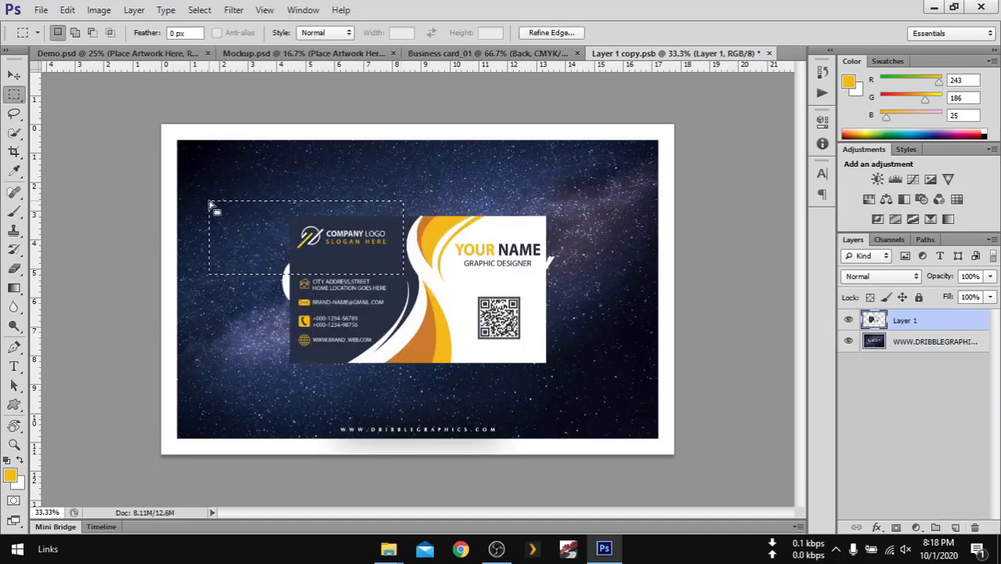
{"action": "left_click", "coordinate": [344, 251]}
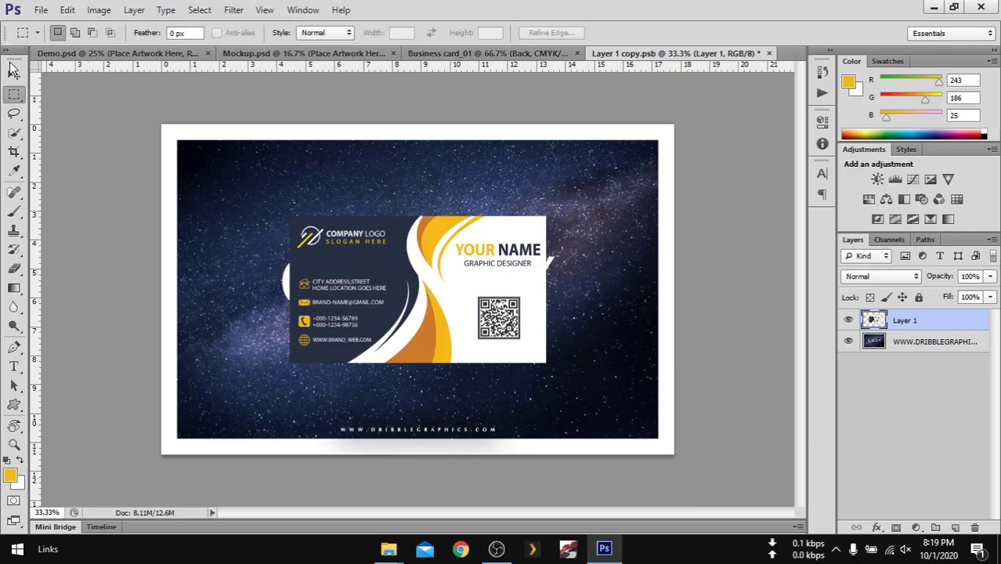
{"action": "left_click", "coordinate": [13, 70]}
{"action": "left_click_drag", "start_coordinate": [323, 279], "coordinate": [194, 185]}
Scale the pasted front to fill the canvas, hide the Galaxy layer, and save back to the mockup
{"action": "key", "text": "ctrl+t"}
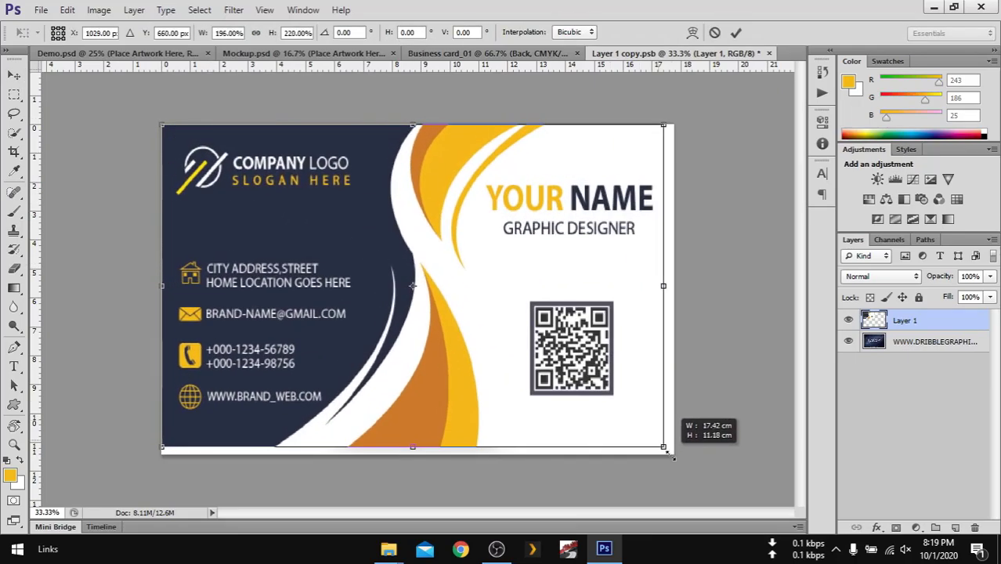
{"action": "left_click_drag", "start_coordinate": [421, 274], "coordinate": [673, 454]}
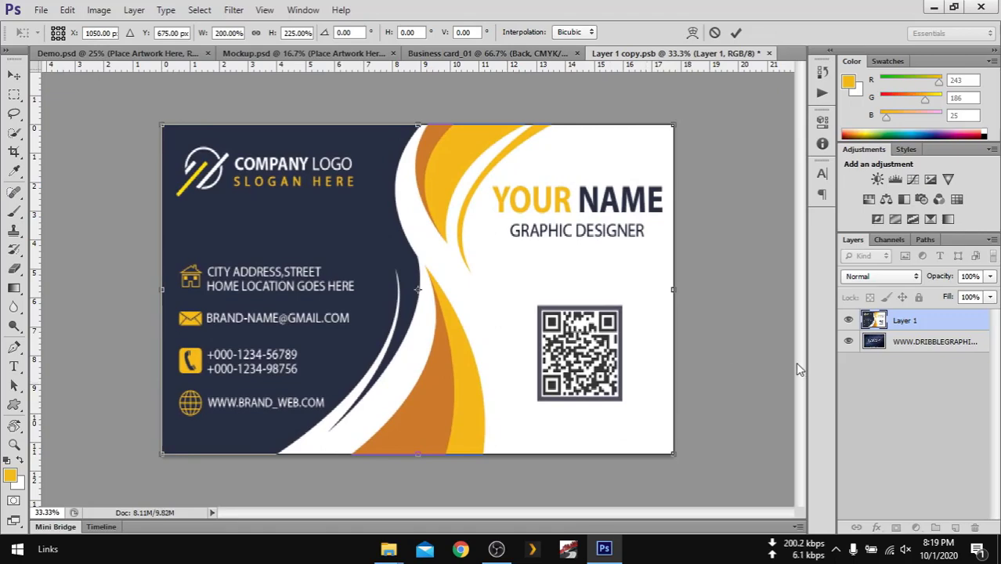
{"action": "key", "text": "Return"}
{"action": "left_click", "coordinate": [849, 343]}
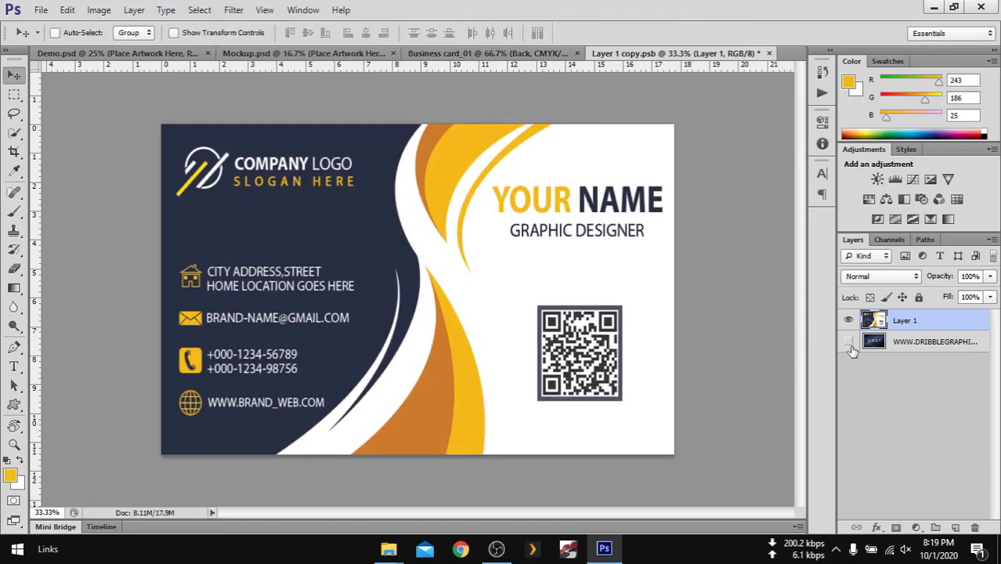
{"action": "left_click", "coordinate": [768, 53]}
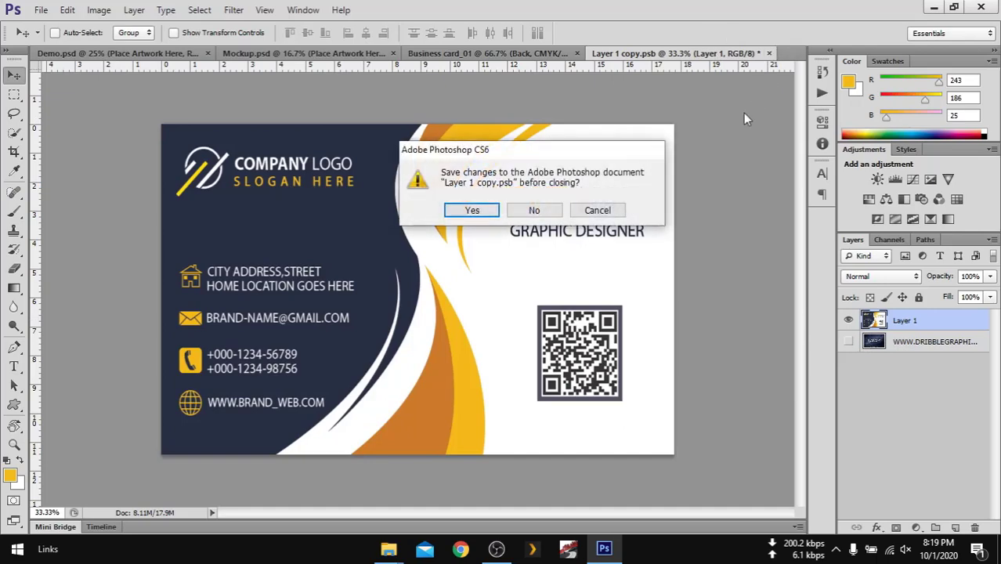
{"action": "left_click", "coordinate": [491, 209]}
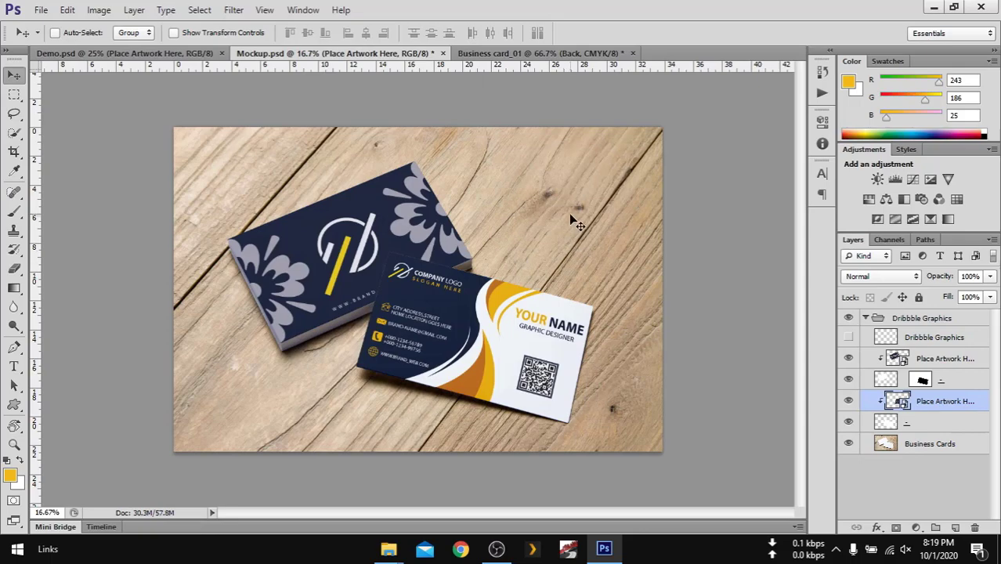
Save the mockup as a JPEG named 'Business card_01' with default quality, then minimize Photoshop
{"action": "key", "text": "ctrl+plus"}
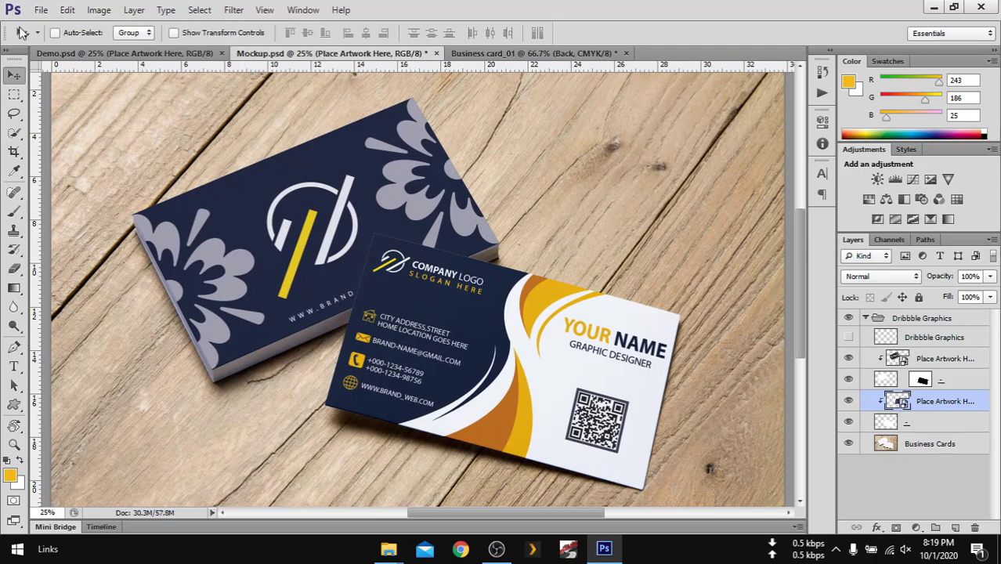
{"action": "left_click", "coordinate": [39, 10]}
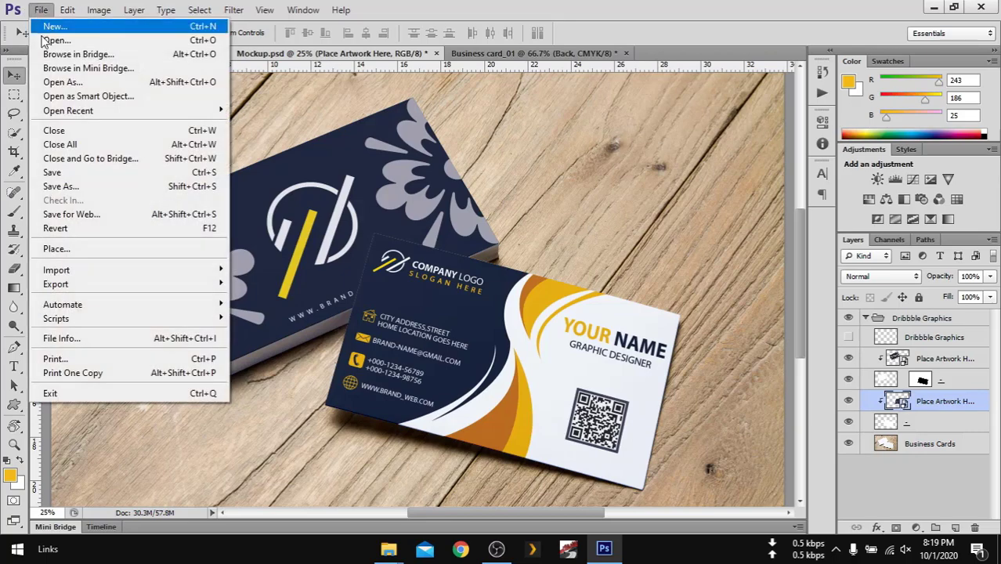
{"action": "left_click", "coordinate": [70, 187]}
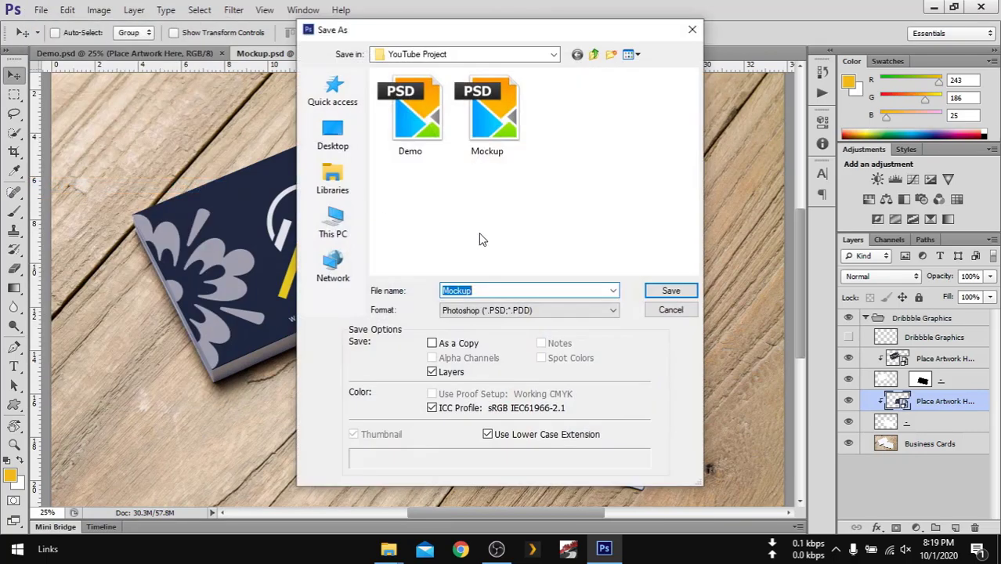
{"action": "left_click", "coordinate": [502, 310]}
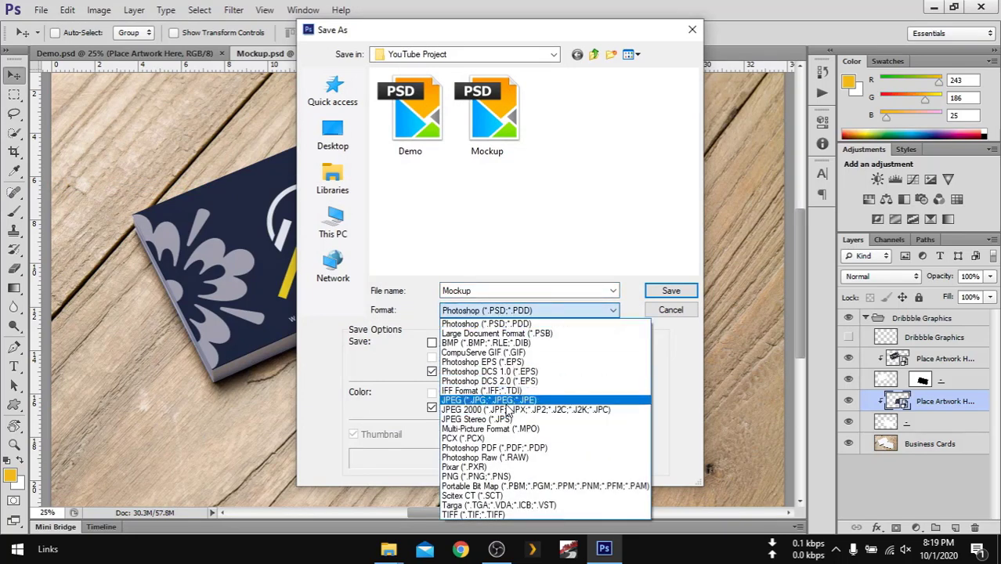
{"action": "left_click", "coordinate": [506, 403]}
{"action": "double_click", "coordinate": [509, 291]}
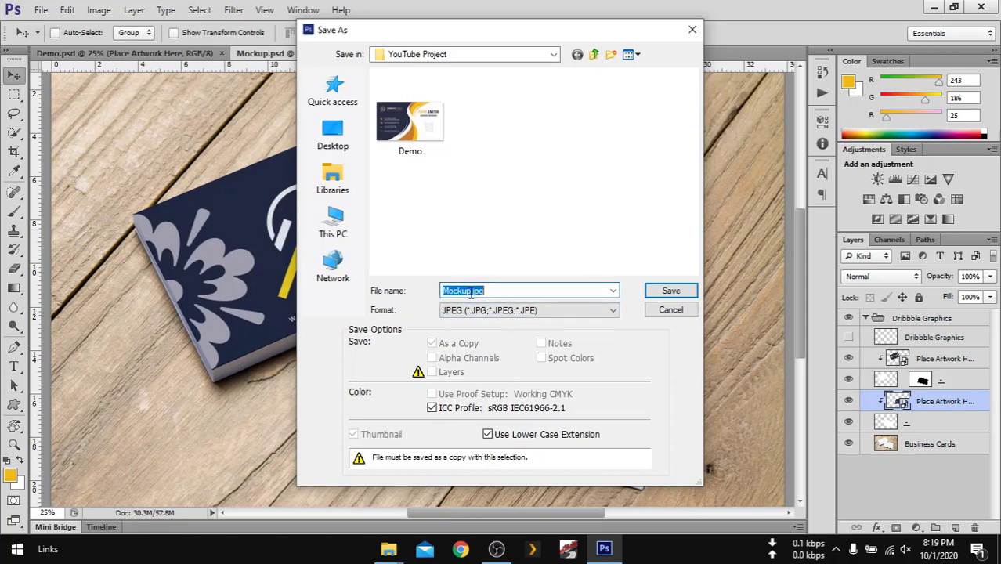
{"action": "type", "text": "Business card_01"}
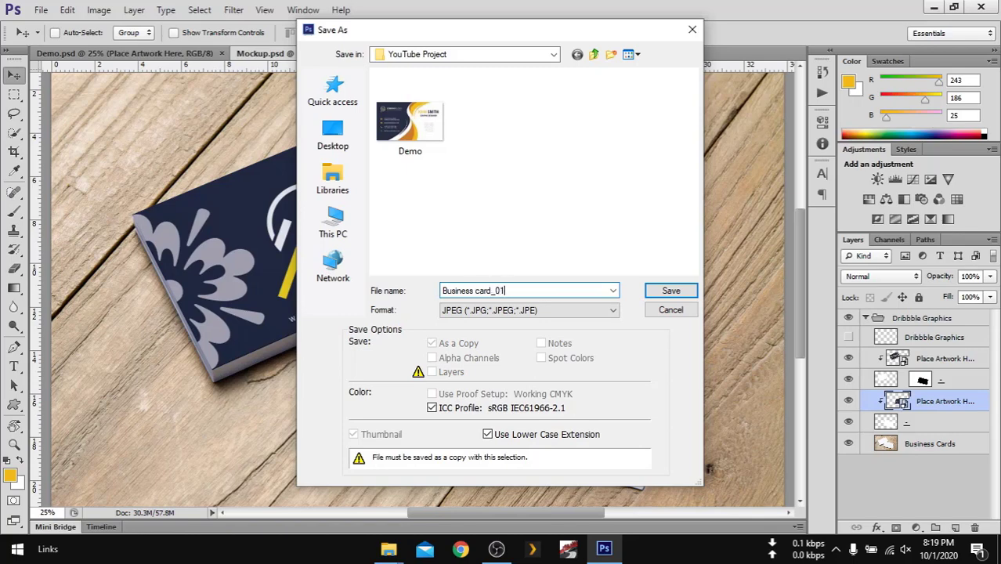
{"action": "key", "text": "Return"}
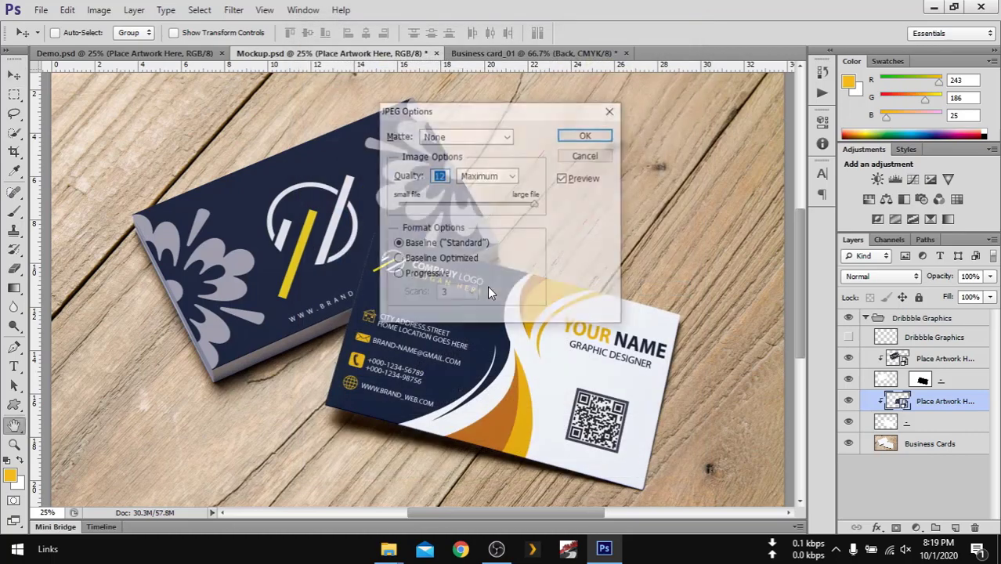
{"action": "left_click", "coordinate": [586, 136]}
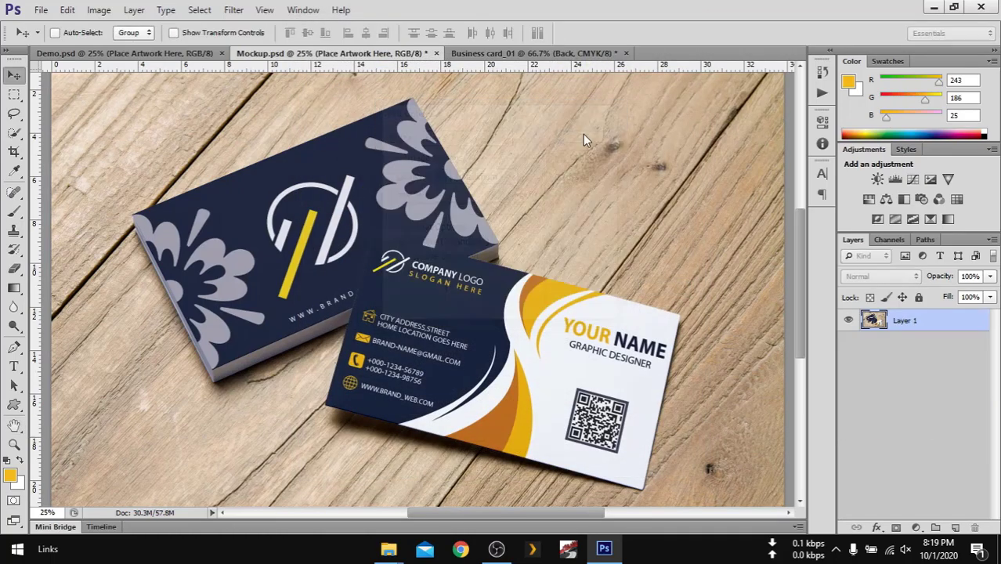
{"action": "left_click", "coordinate": [933, 8]}
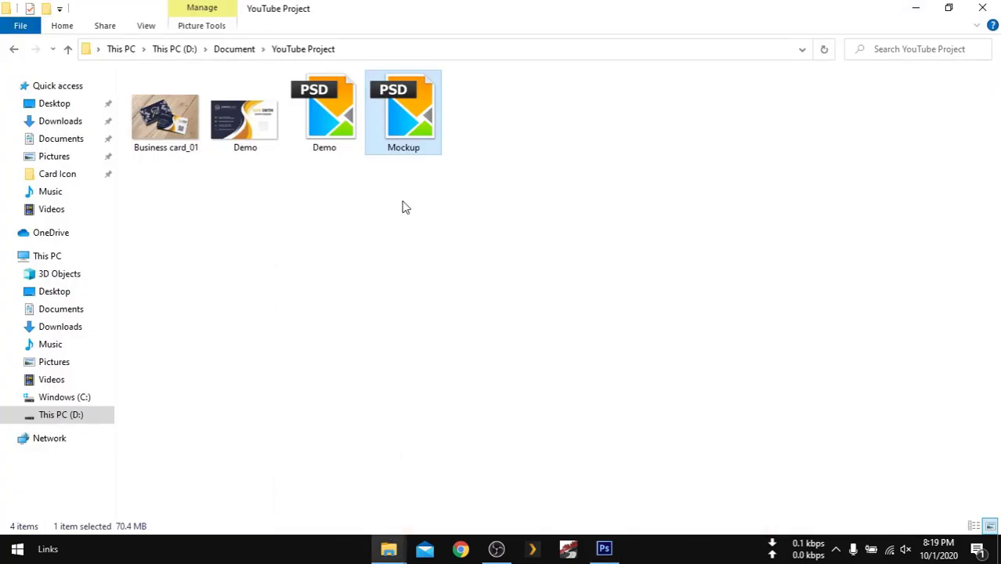
Open Business card_01.jpg from the folder in Honeyview and zoom in
{"action": "double_click", "coordinate": [170, 130]}
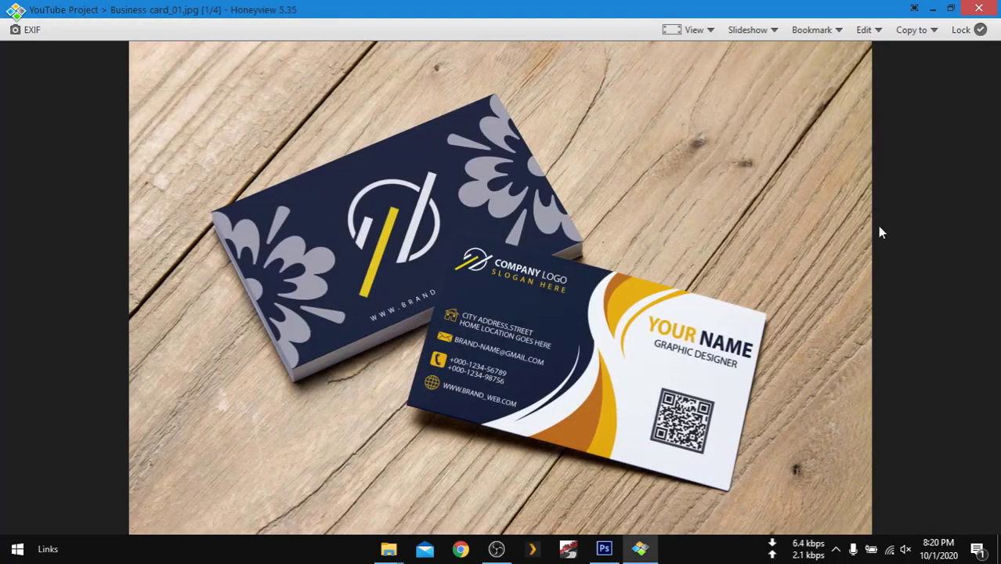
{"action": "scroll", "coordinate": [907, 146], "scroll_direction": "up", "scroll_amount": 1}
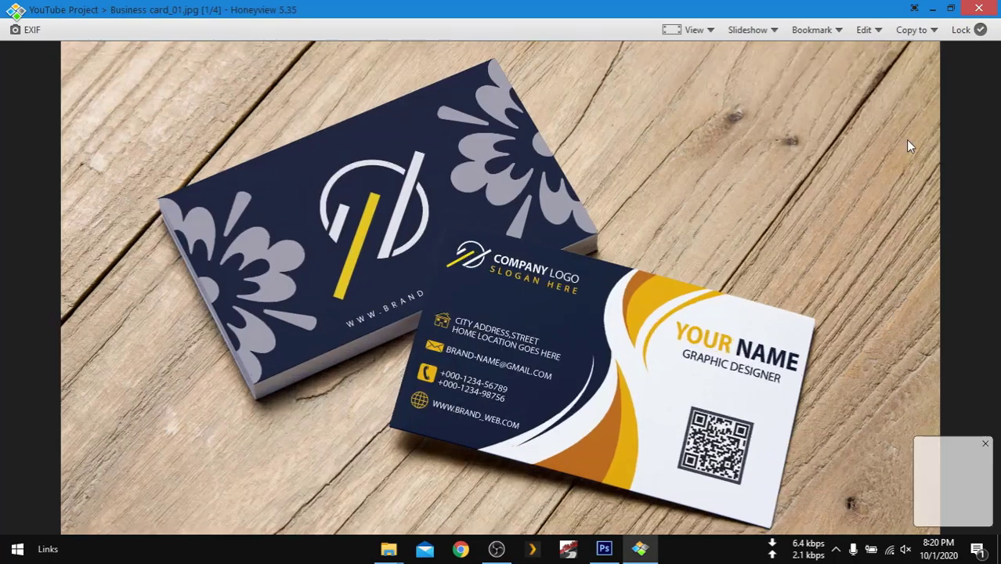